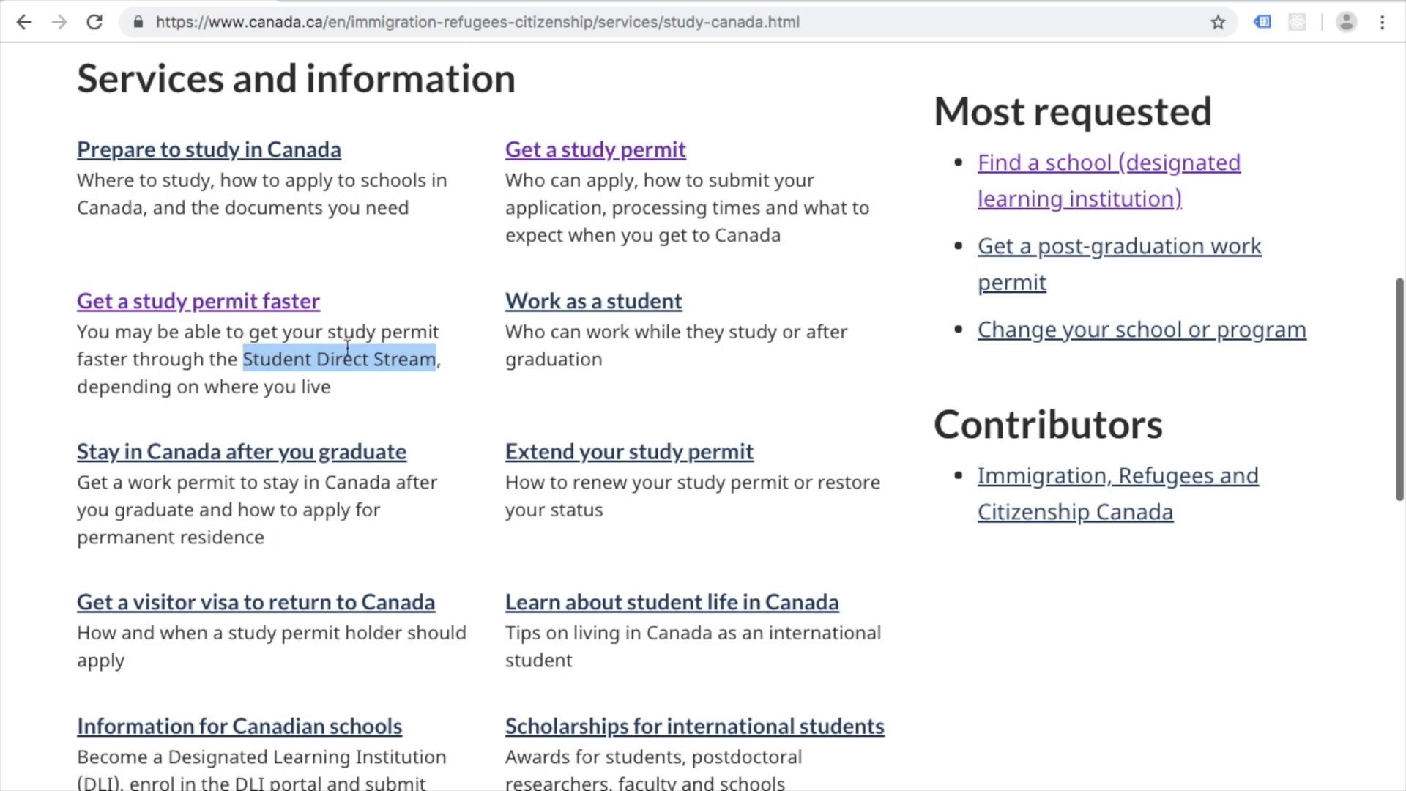
Step: Open the Student Direct Stream page and read its Who can apply, GIC and medical exam requirements
{"action": "left_click", "coordinate": [290, 311]}
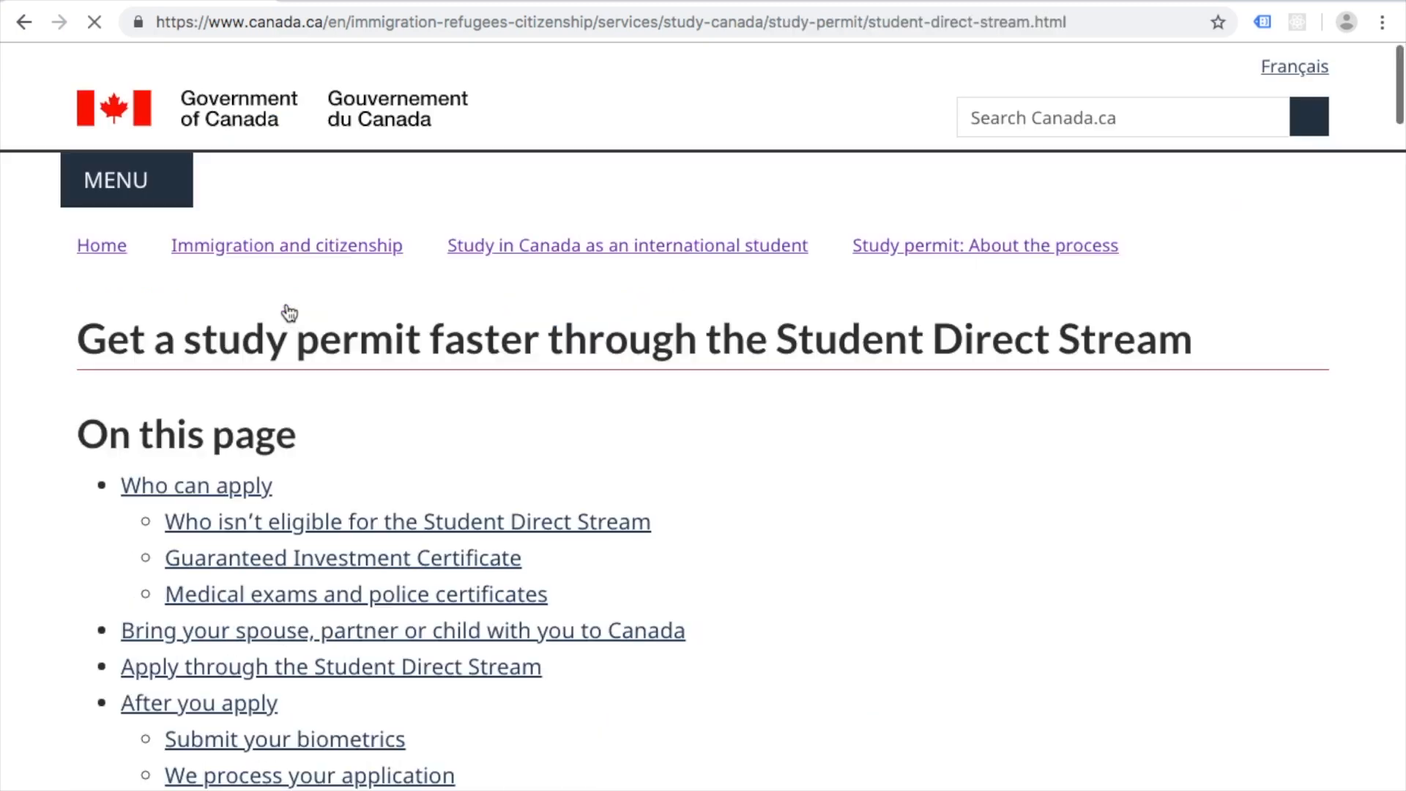
{"action": "scroll", "coordinate": [287, 385], "scroll_direction": "down", "scroll_amount": 6}
{"action": "scroll", "coordinate": [287, 384], "scroll_direction": "down", "scroll_amount": 4}
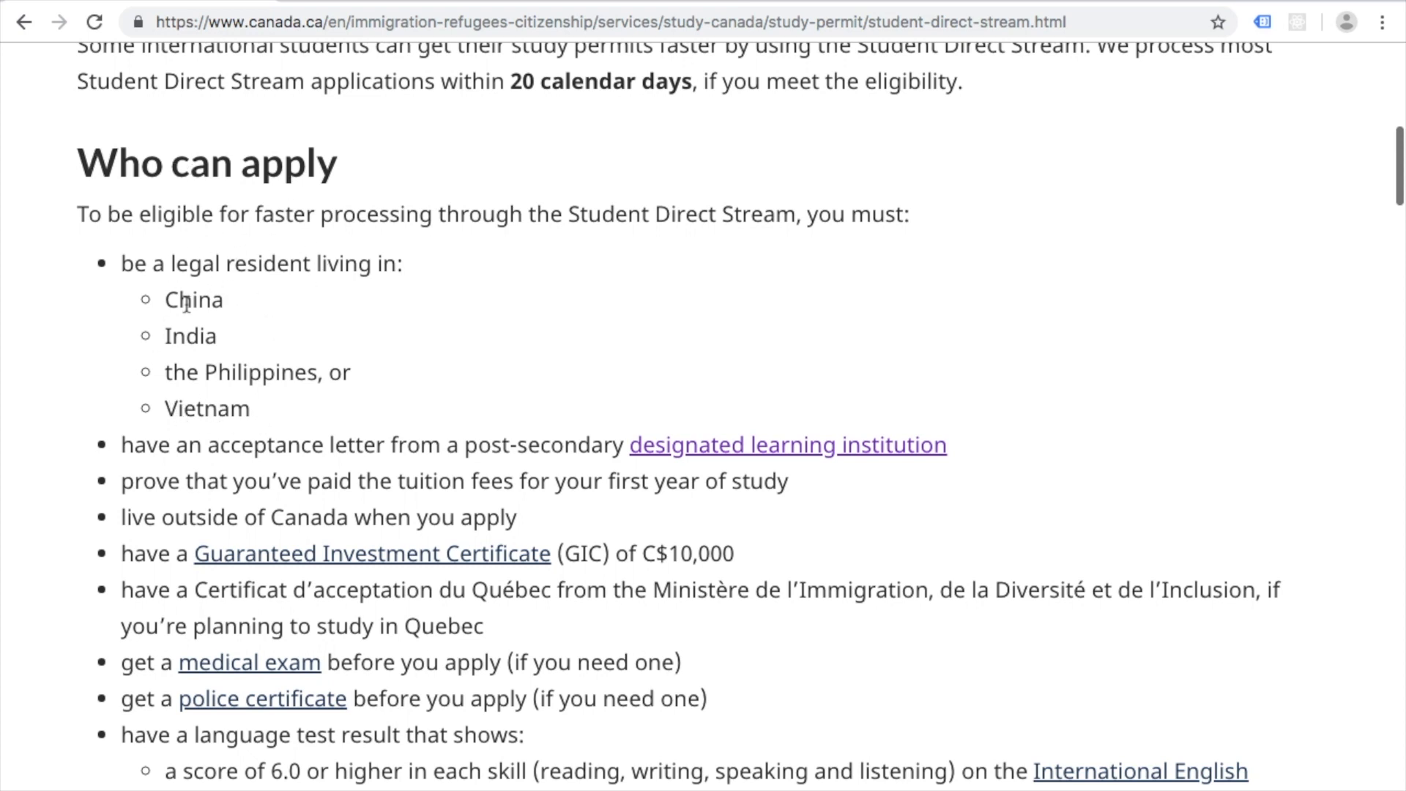
{"action": "scroll", "coordinate": [296, 330], "scroll_direction": "down", "scroll_amount": 2}
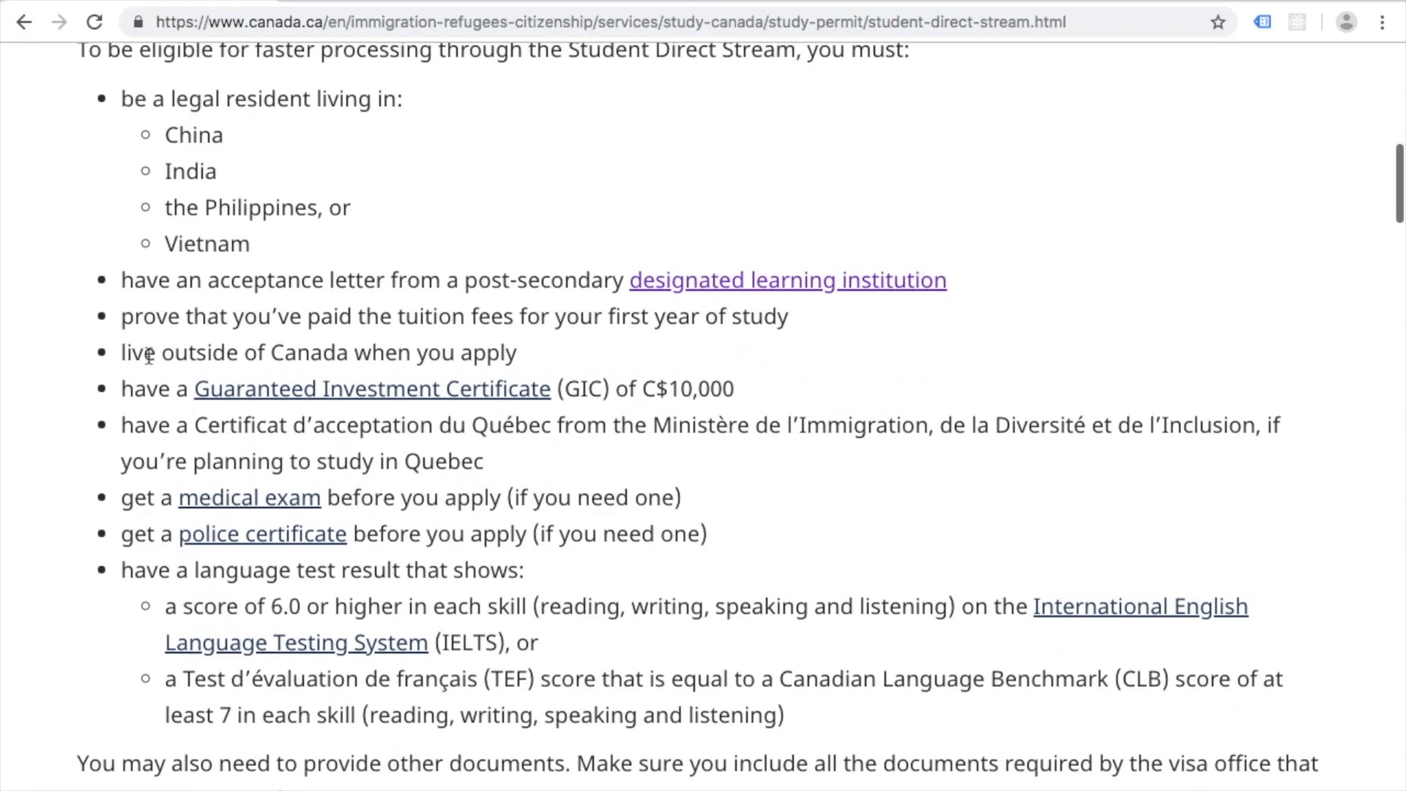
{"action": "scroll", "coordinate": [149, 357], "scroll_direction": "down", "scroll_amount": 20}
{"action": "scroll", "coordinate": [148, 357], "scroll_direction": "down", "scroll_amount": 13}
{"action": "scroll", "coordinate": [149, 357], "scroll_direction": "up", "scroll_amount": 18}
{"action": "scroll", "coordinate": [148, 357], "scroll_direction": "up", "scroll_amount": 20}
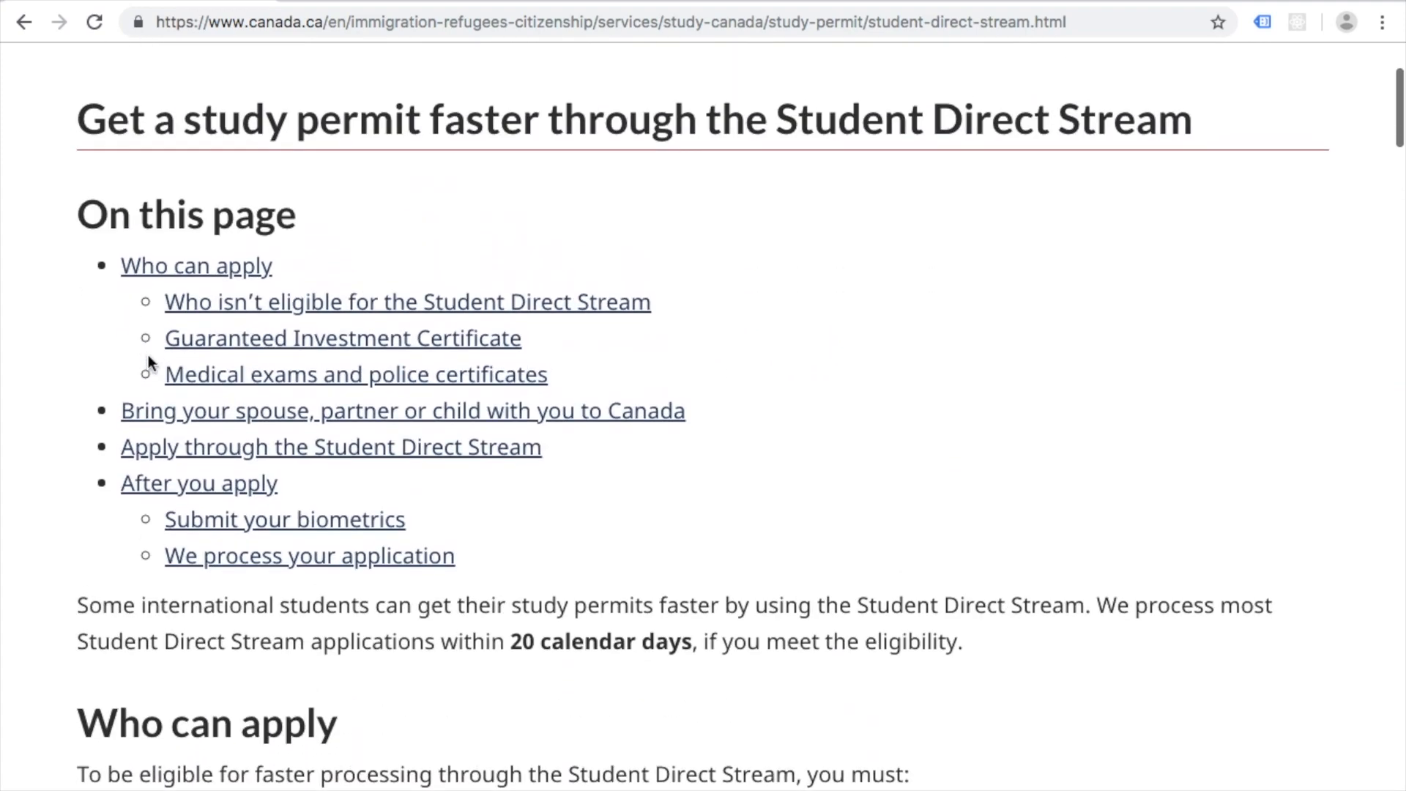
{"action": "scroll", "coordinate": [149, 360], "scroll_direction": "down", "scroll_amount": 20}
{"action": "scroll", "coordinate": [148, 354], "scroll_direction": "up", "scroll_amount": 7}
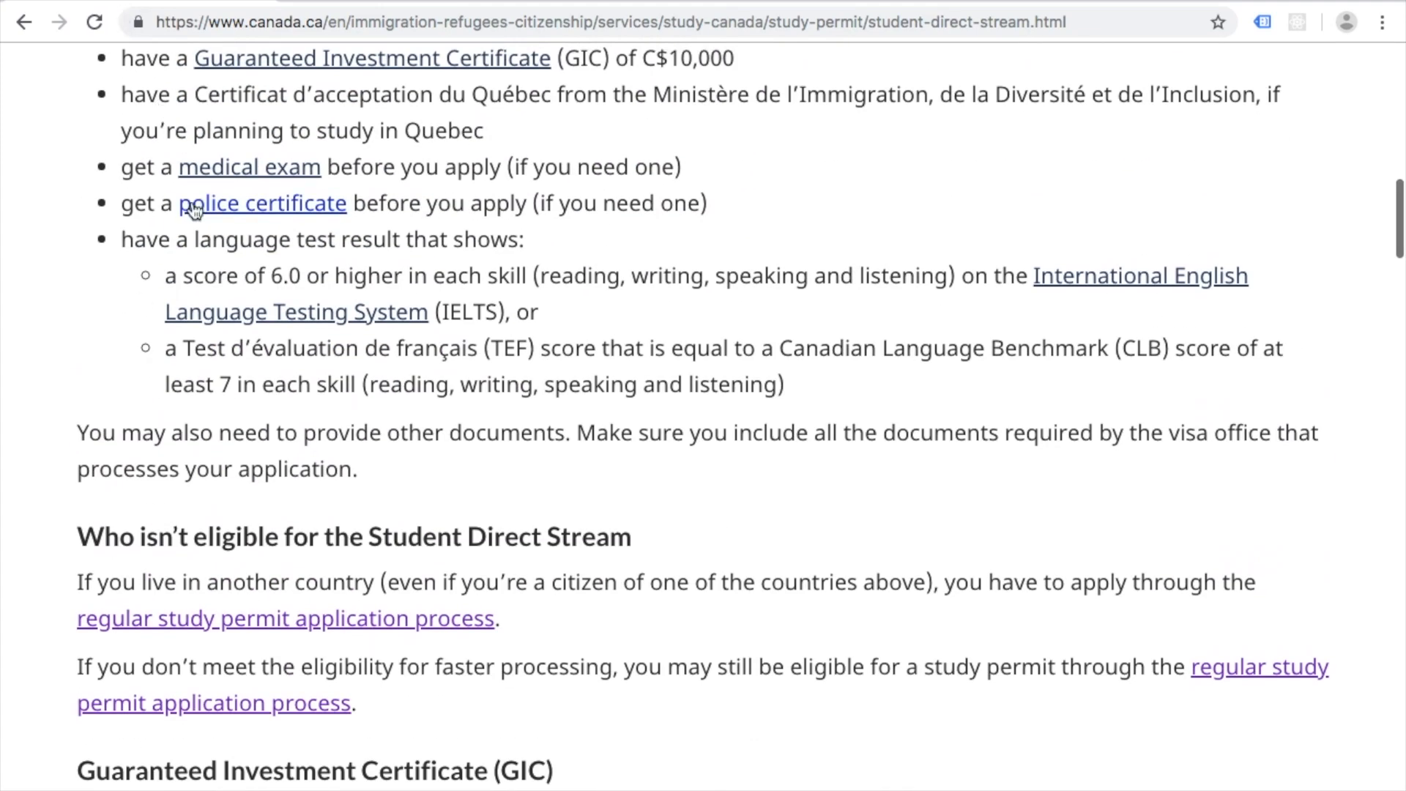
{"action": "scroll", "coordinate": [193, 209], "scroll_direction": "down", "scroll_amount": 20}
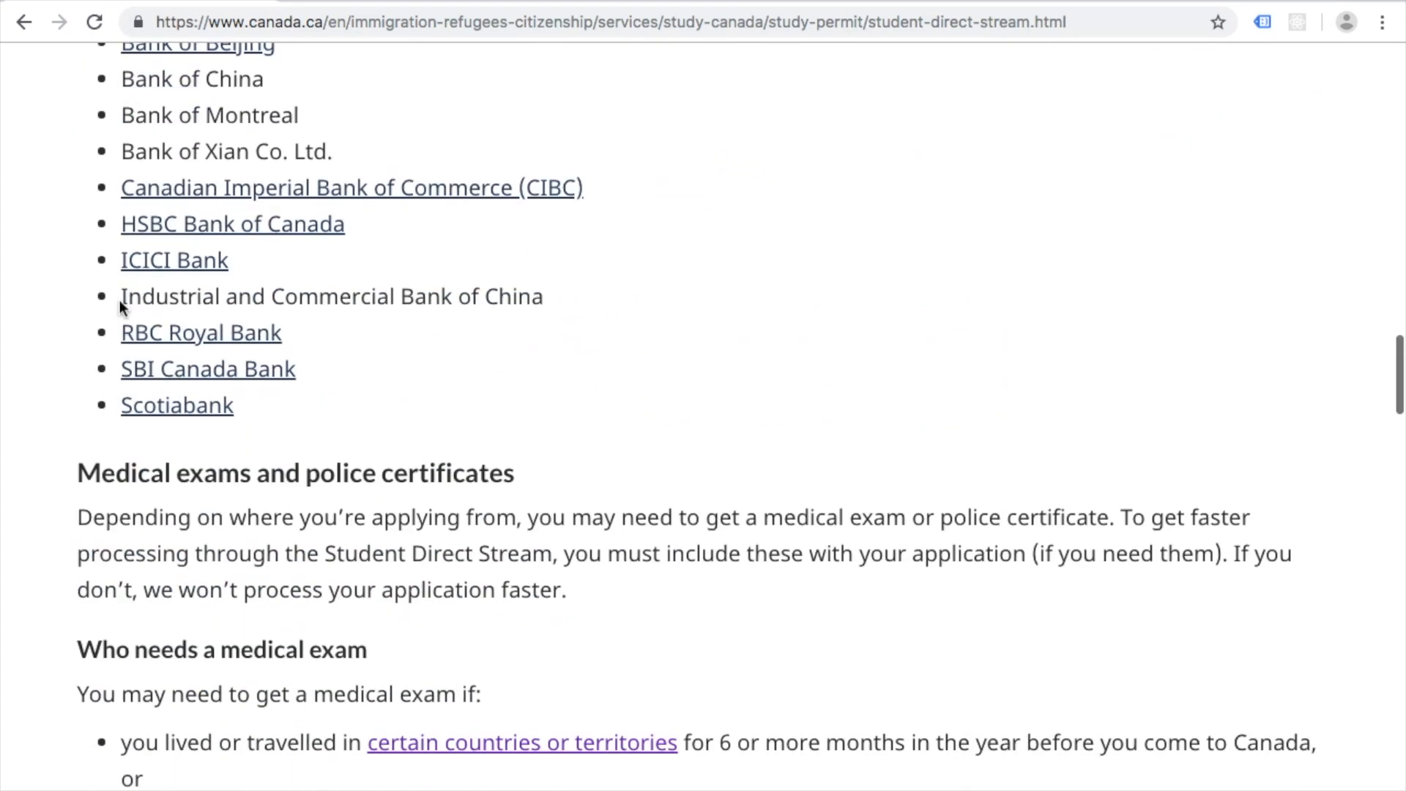
{"action": "scroll", "coordinate": [120, 300], "scroll_direction": "down", "scroll_amount": 5}
{"action": "scroll", "coordinate": [103, 428], "scroll_direction": "down", "scroll_amount": 2}
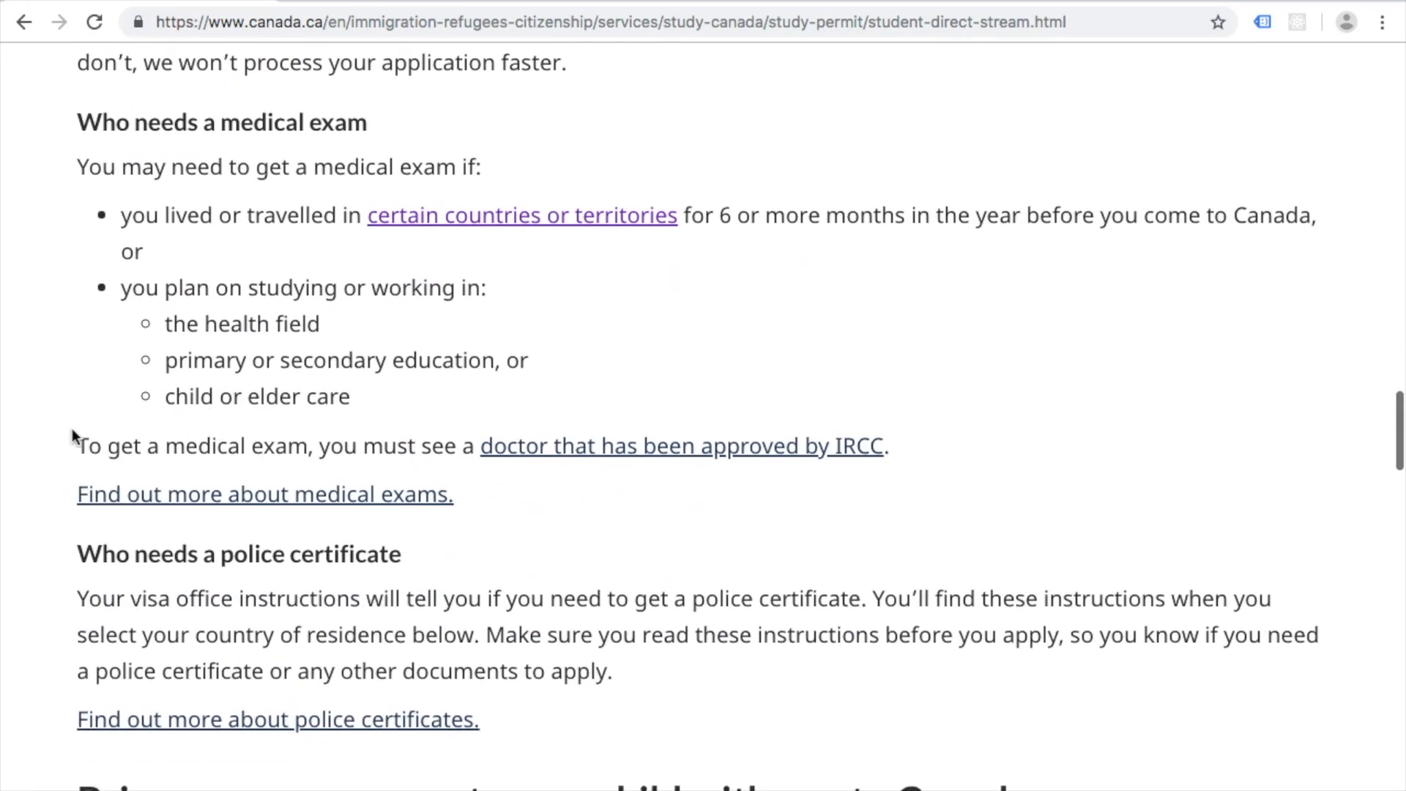
{"action": "scroll", "coordinate": [101, 585], "scroll_direction": "down", "scroll_amount": 3}
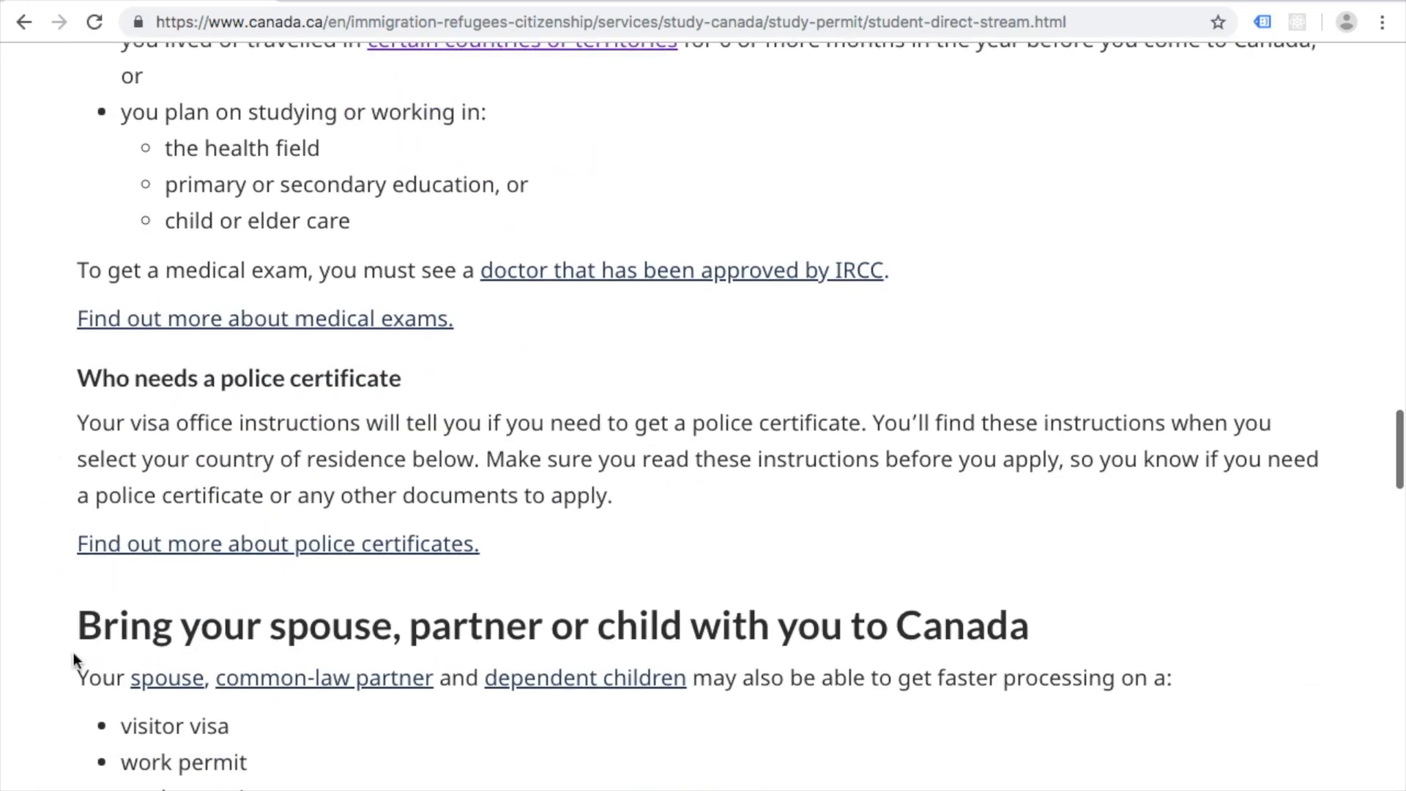
{"action": "scroll", "coordinate": [73, 652], "scroll_direction": "down", "scroll_amount": 9}
{"action": "scroll", "coordinate": [217, 684], "scroll_direction": "down", "scroll_amount": 7}
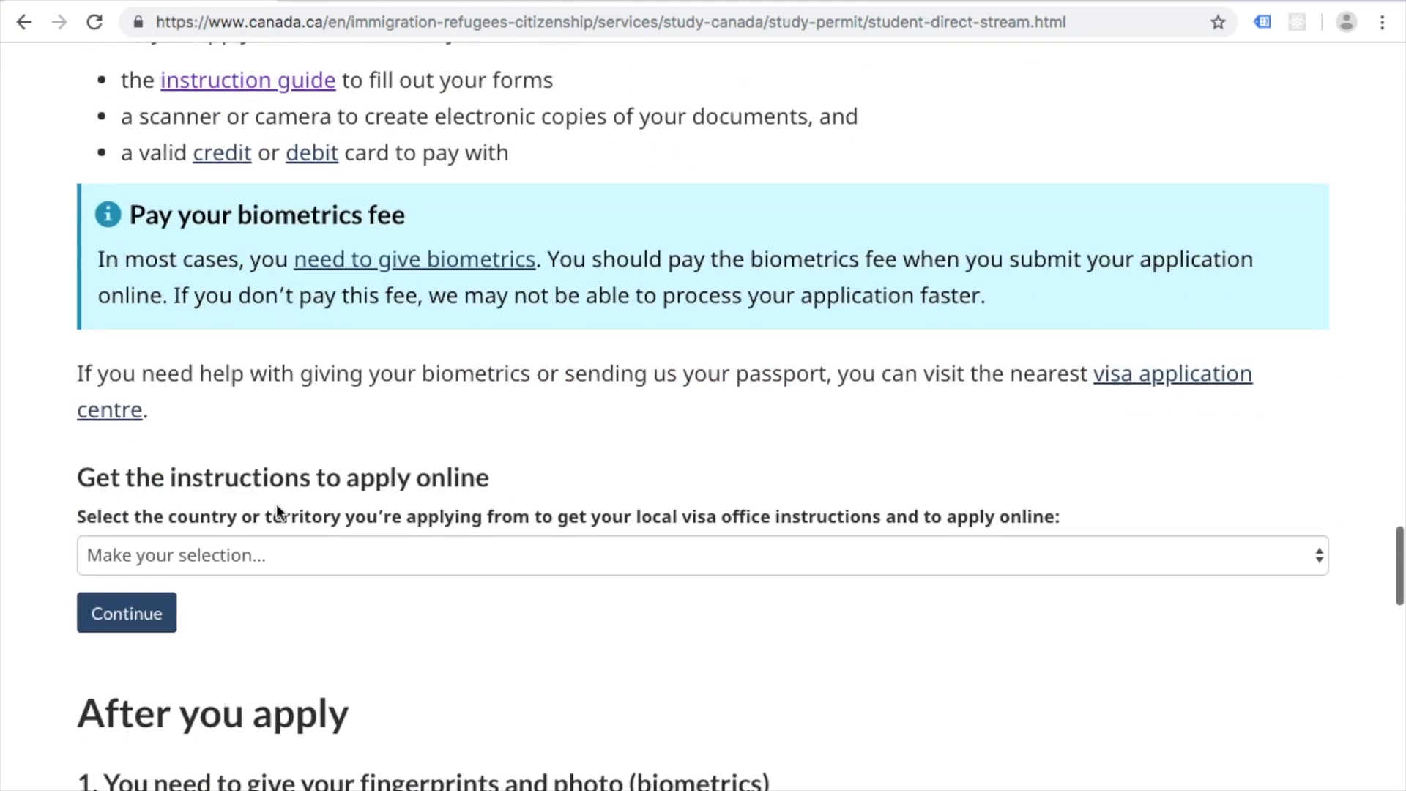
Step: Choose India as the applying country and show its visa office instructions
{"action": "left_click", "coordinate": [300, 554]}
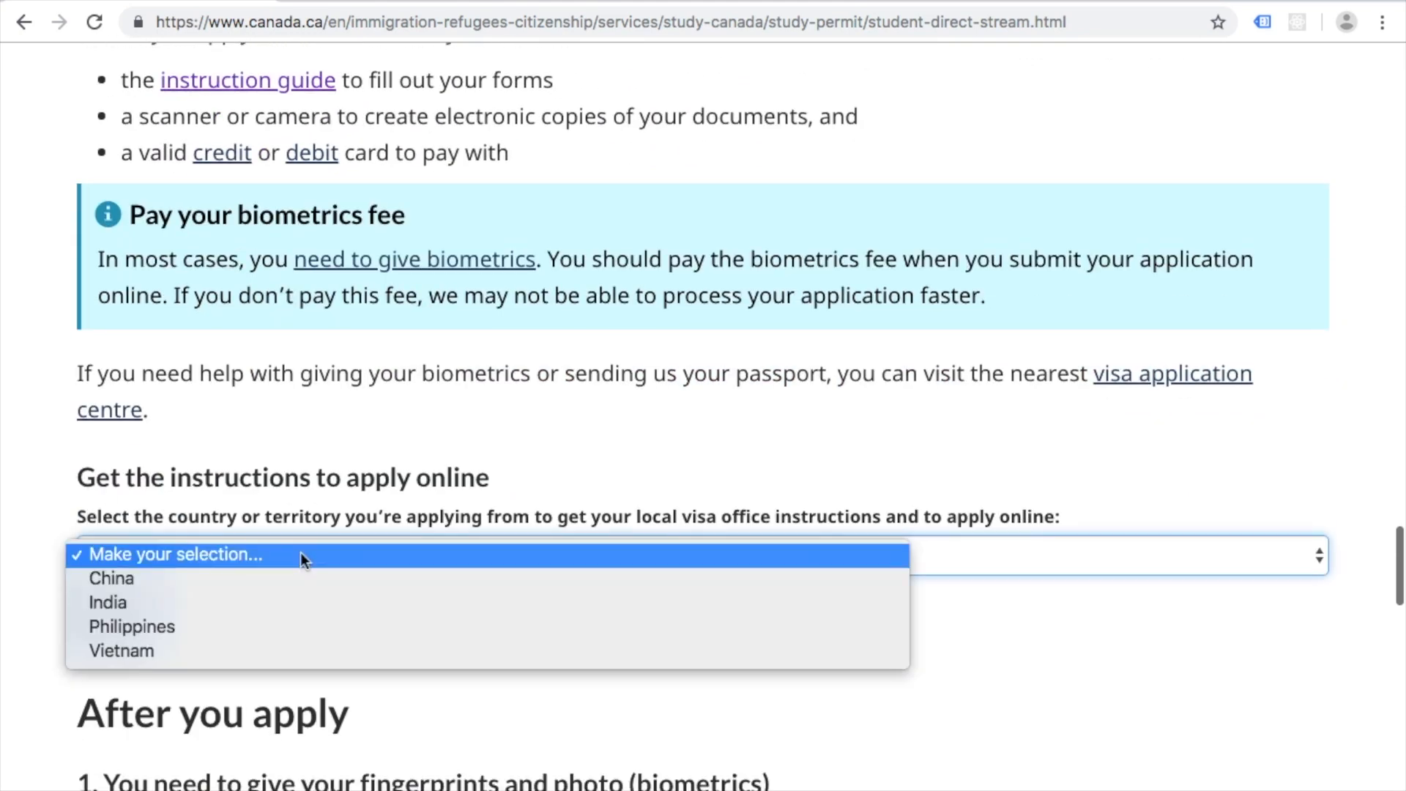
{"action": "left_click", "coordinate": [236, 600]}
{"action": "scroll", "coordinate": [36, 518], "scroll_direction": "down", "scroll_amount": 2}
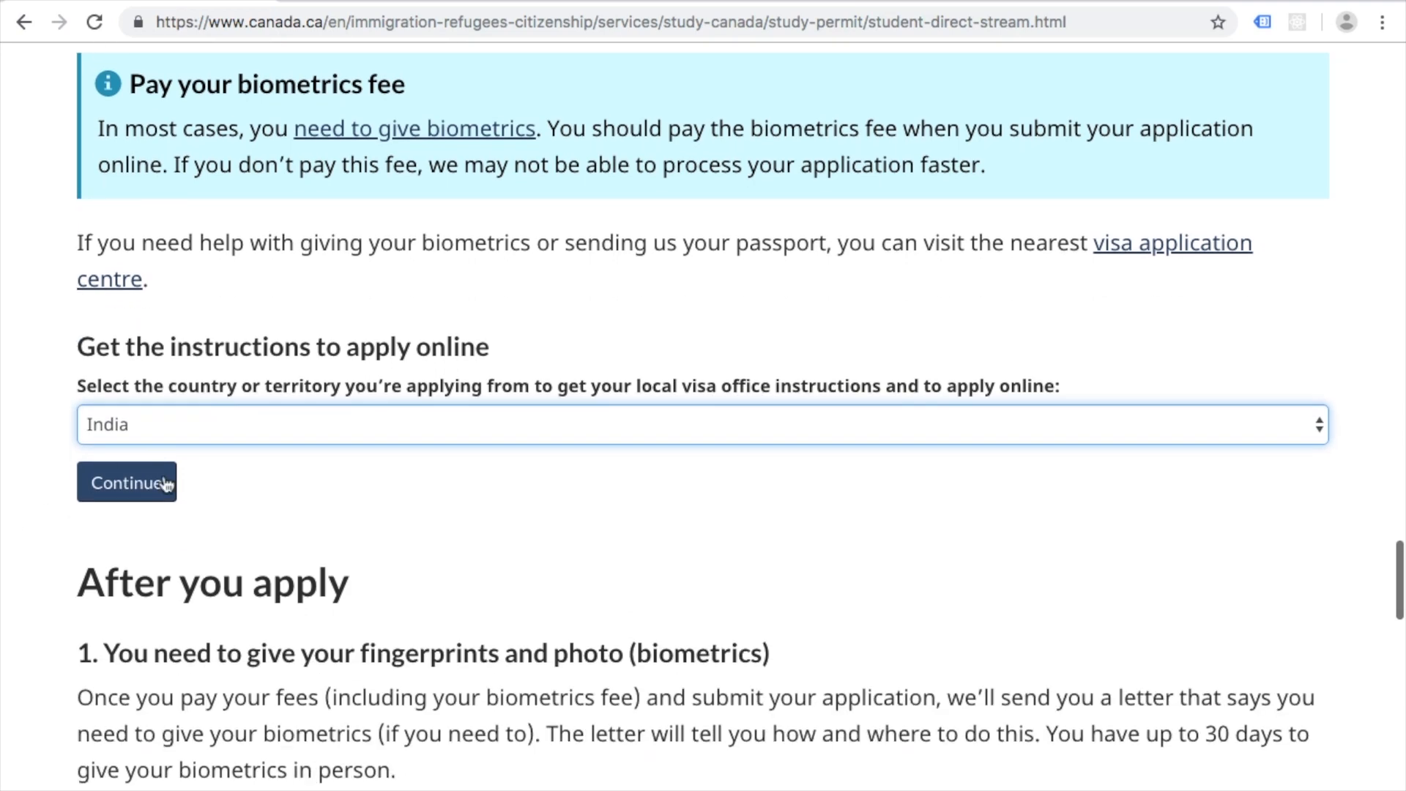
{"action": "left_click", "coordinate": [117, 490]}
{"action": "scroll", "coordinate": [416, 503], "scroll_direction": "down", "scroll_amount": 6}
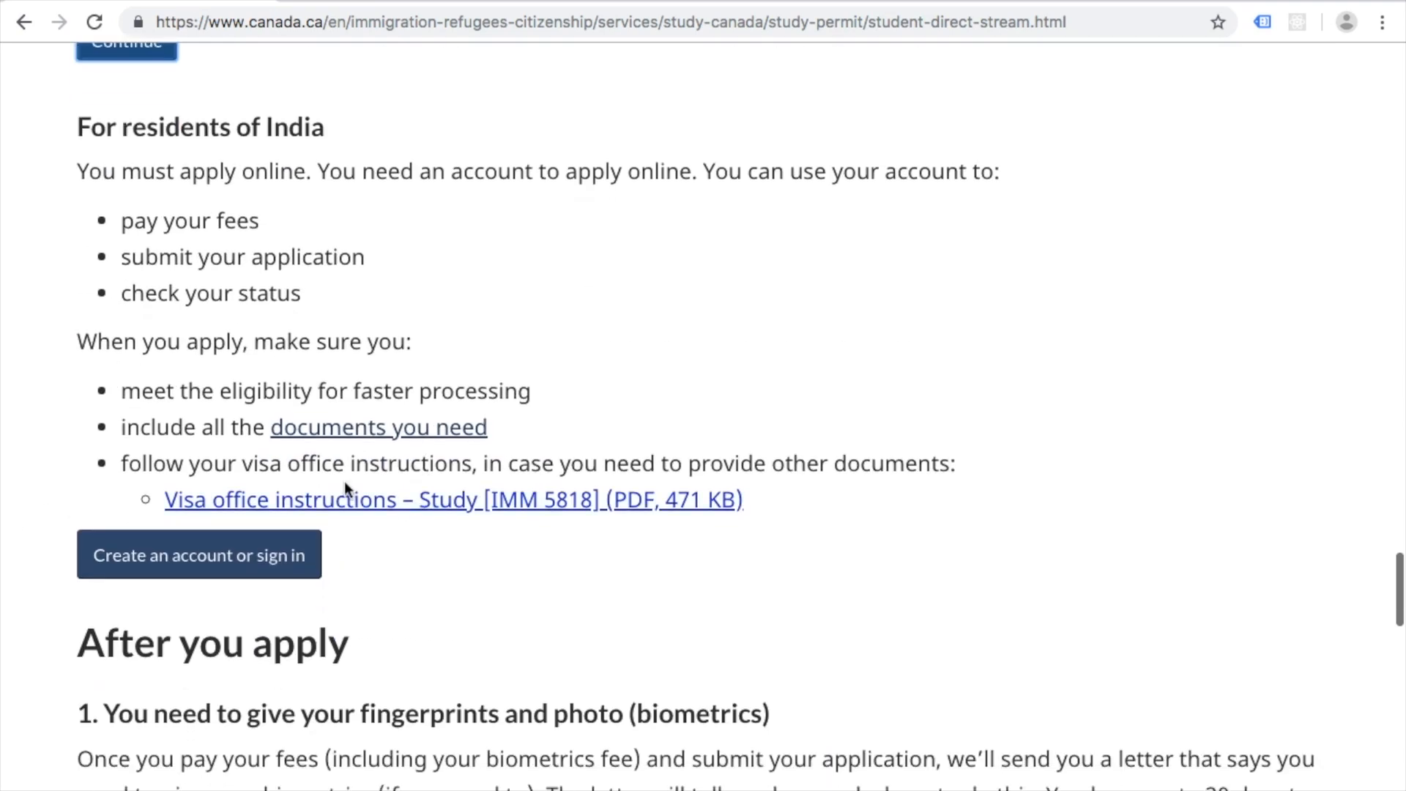
Step: Open 'Create an account or sign in', glance at the Sign-In Partner list, then return
{"action": "left_click", "coordinate": [251, 568]}
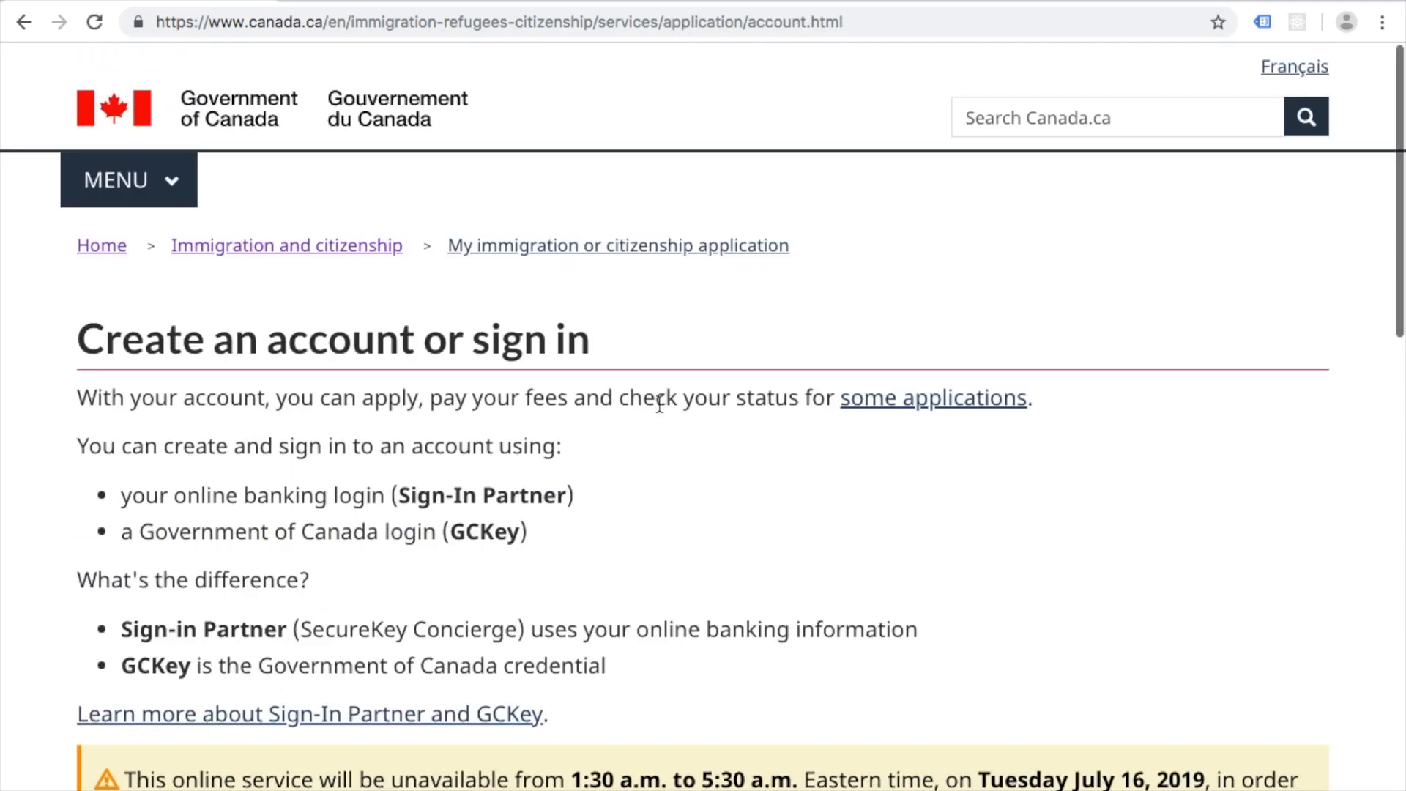
{"action": "scroll", "coordinate": [654, 439], "scroll_direction": "down", "scroll_amount": 8}
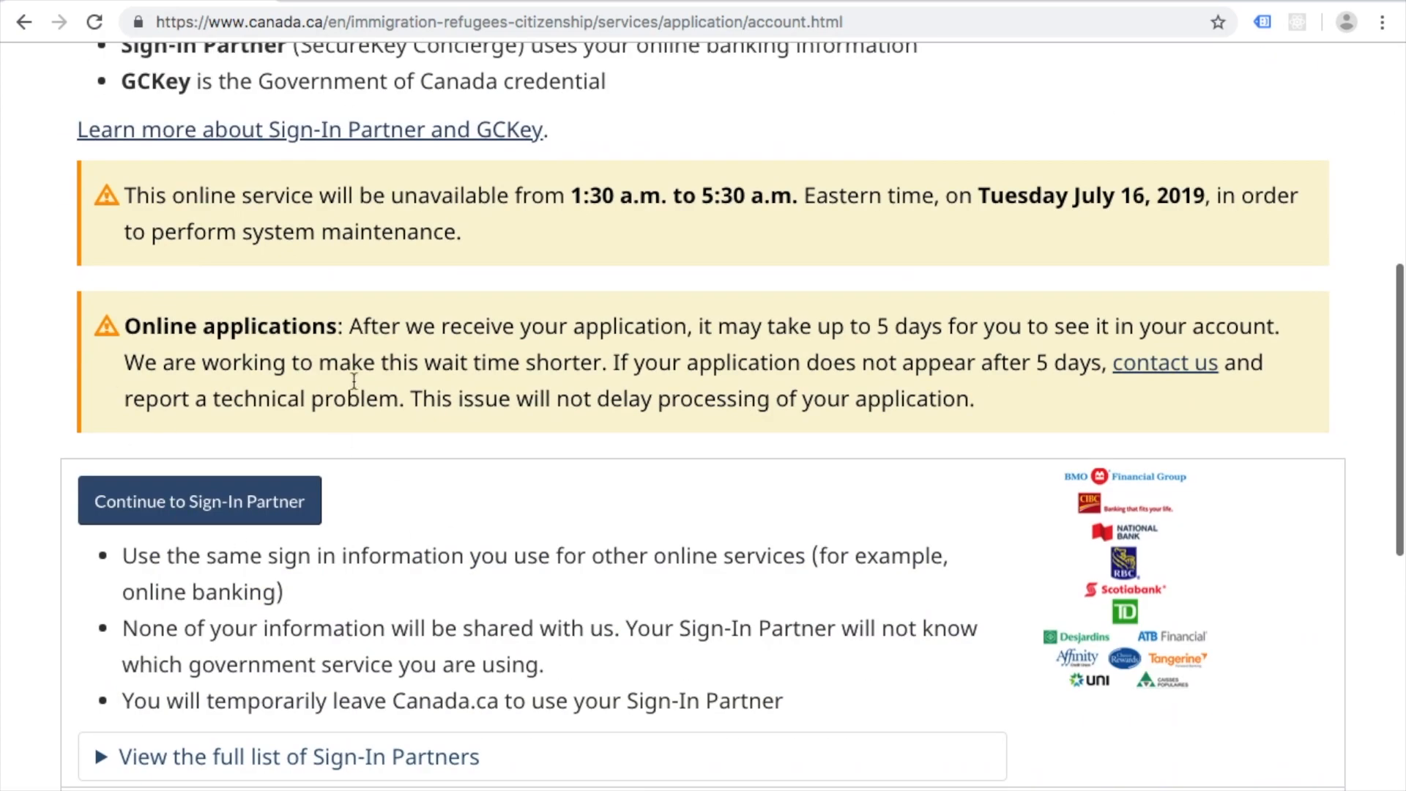
{"action": "scroll", "coordinate": [272, 510], "scroll_direction": "down", "scroll_amount": 2}
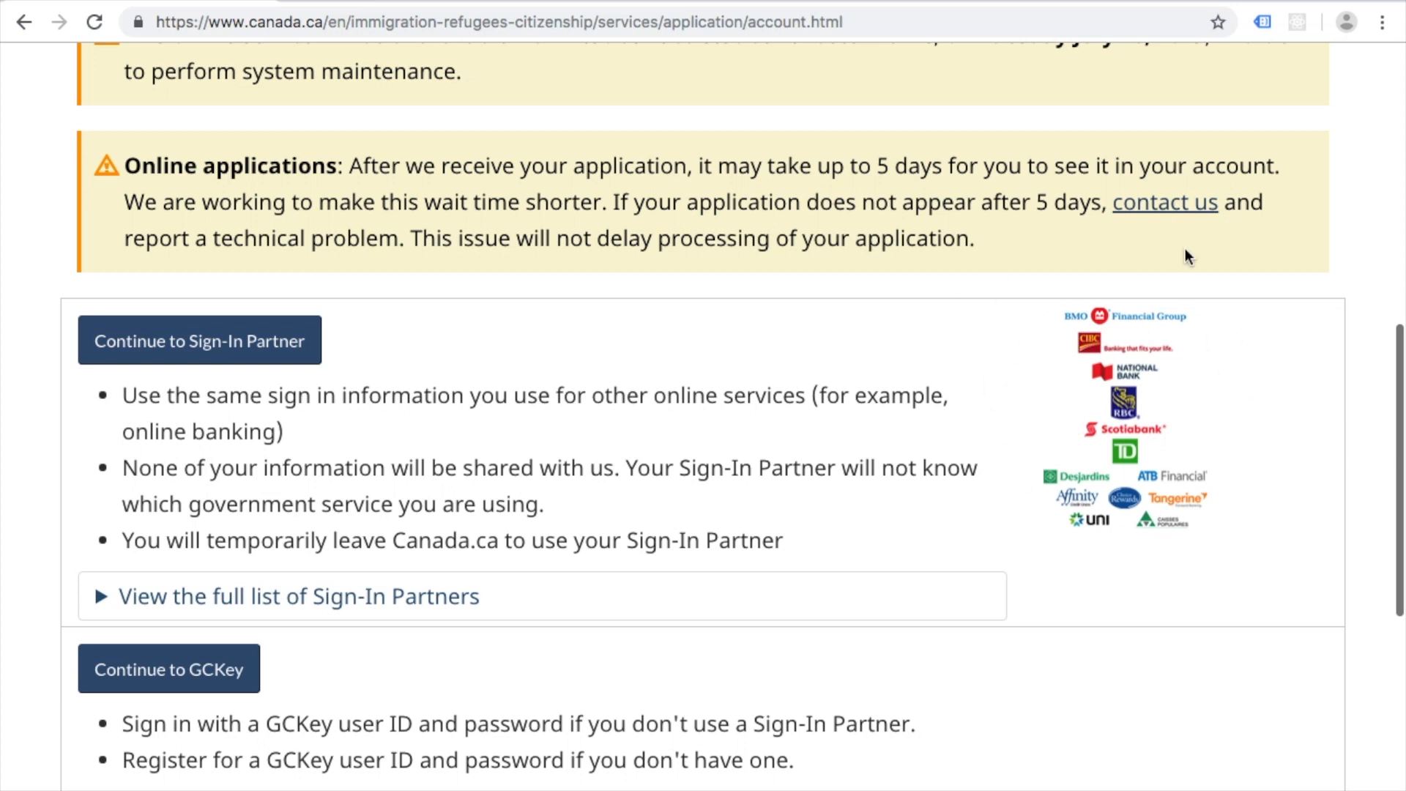
{"action": "left_click", "coordinate": [240, 356]}
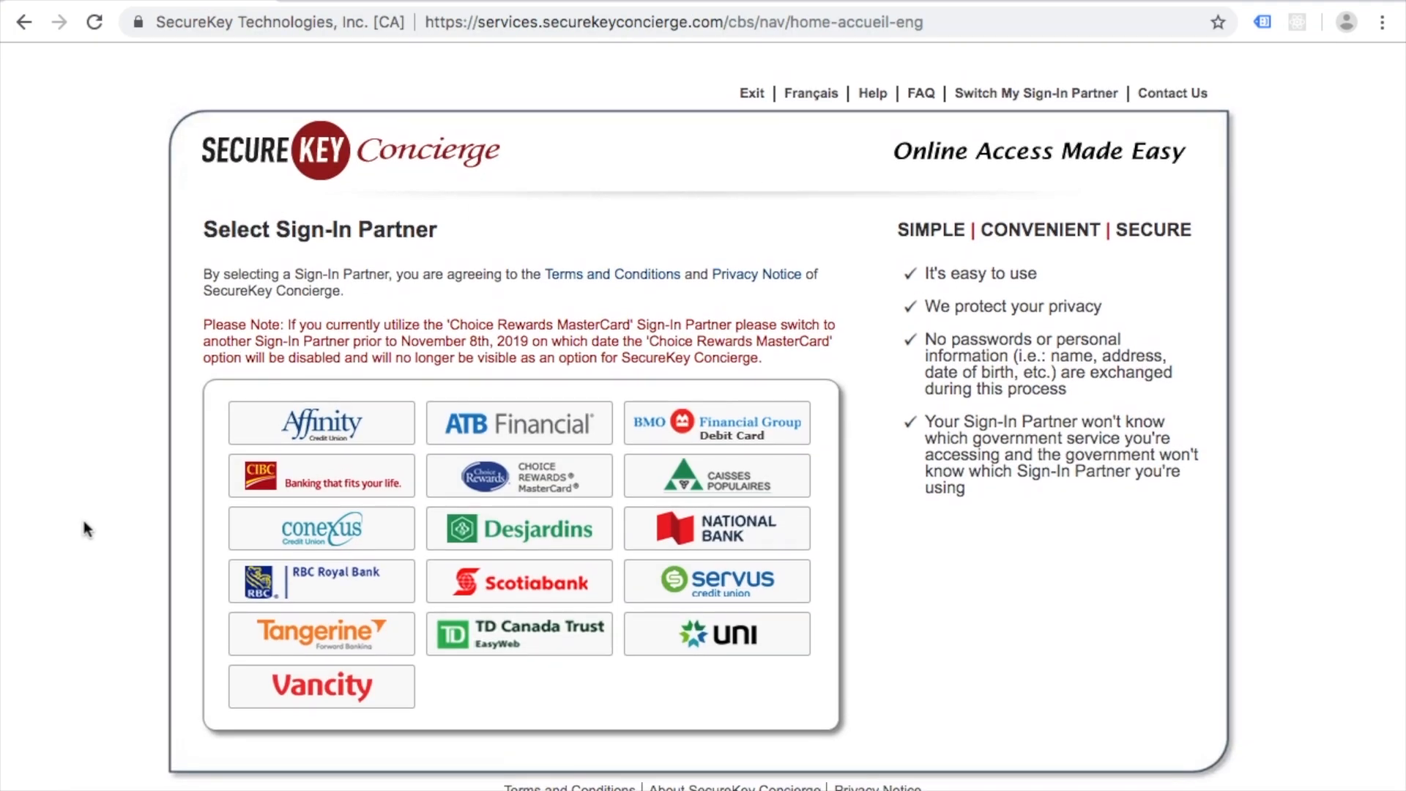
{"action": "left_click", "coordinate": [24, 22]}
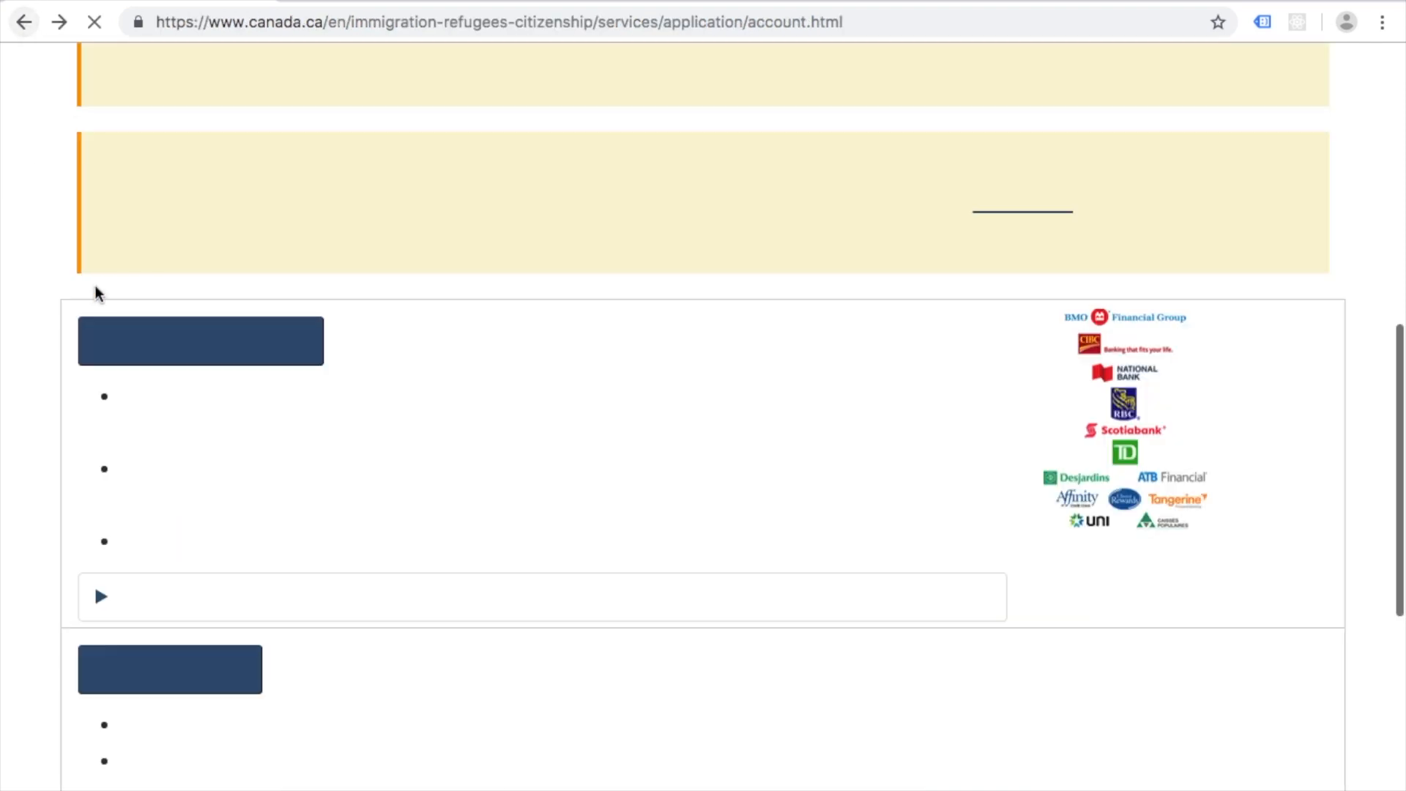
{"action": "scroll", "coordinate": [244, 417], "scroll_direction": "down", "scroll_amount": 3}
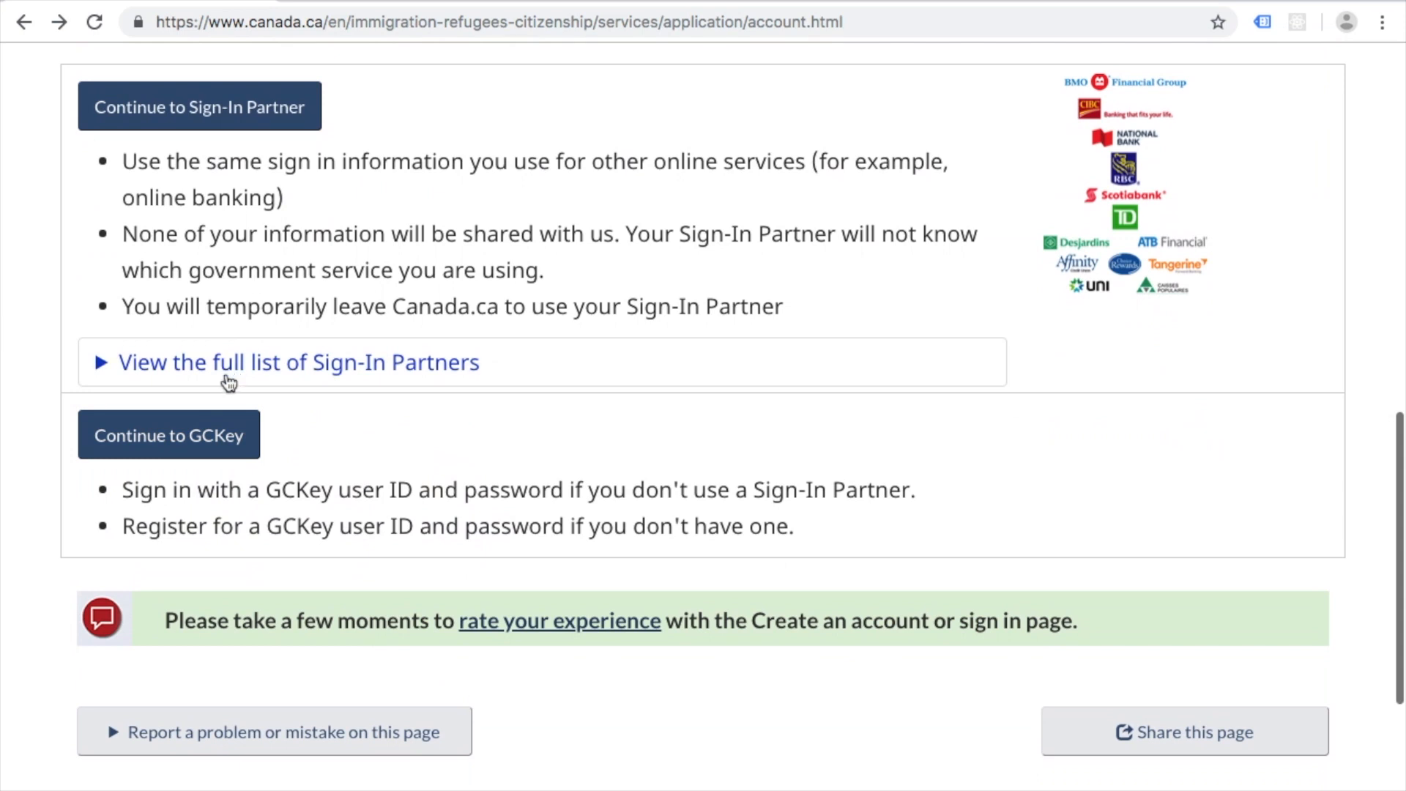
Step: Sign in to GCKey with the account username and password and continue to the service
{"action": "left_click", "coordinate": [150, 433]}
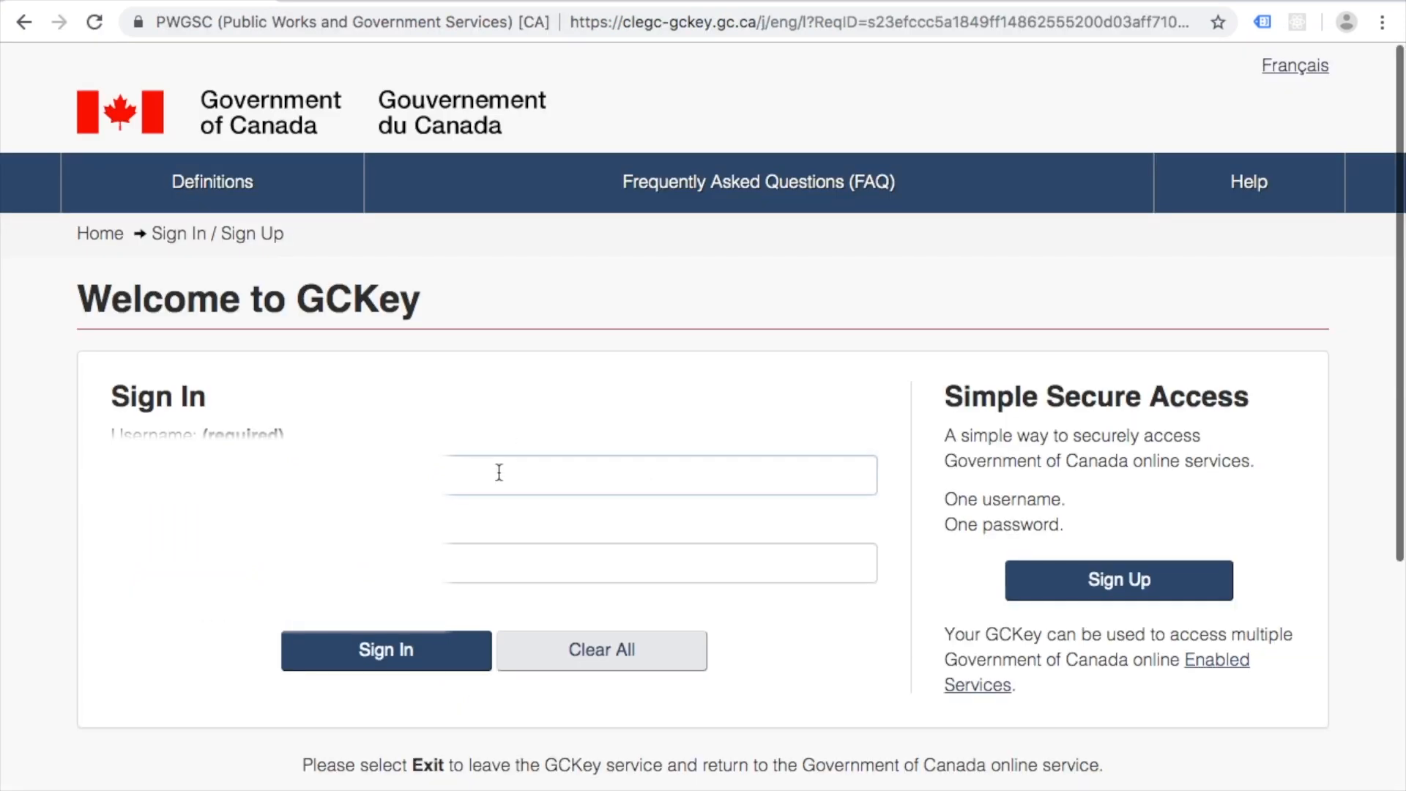
{"action": "left_click", "coordinate": [498, 472]}
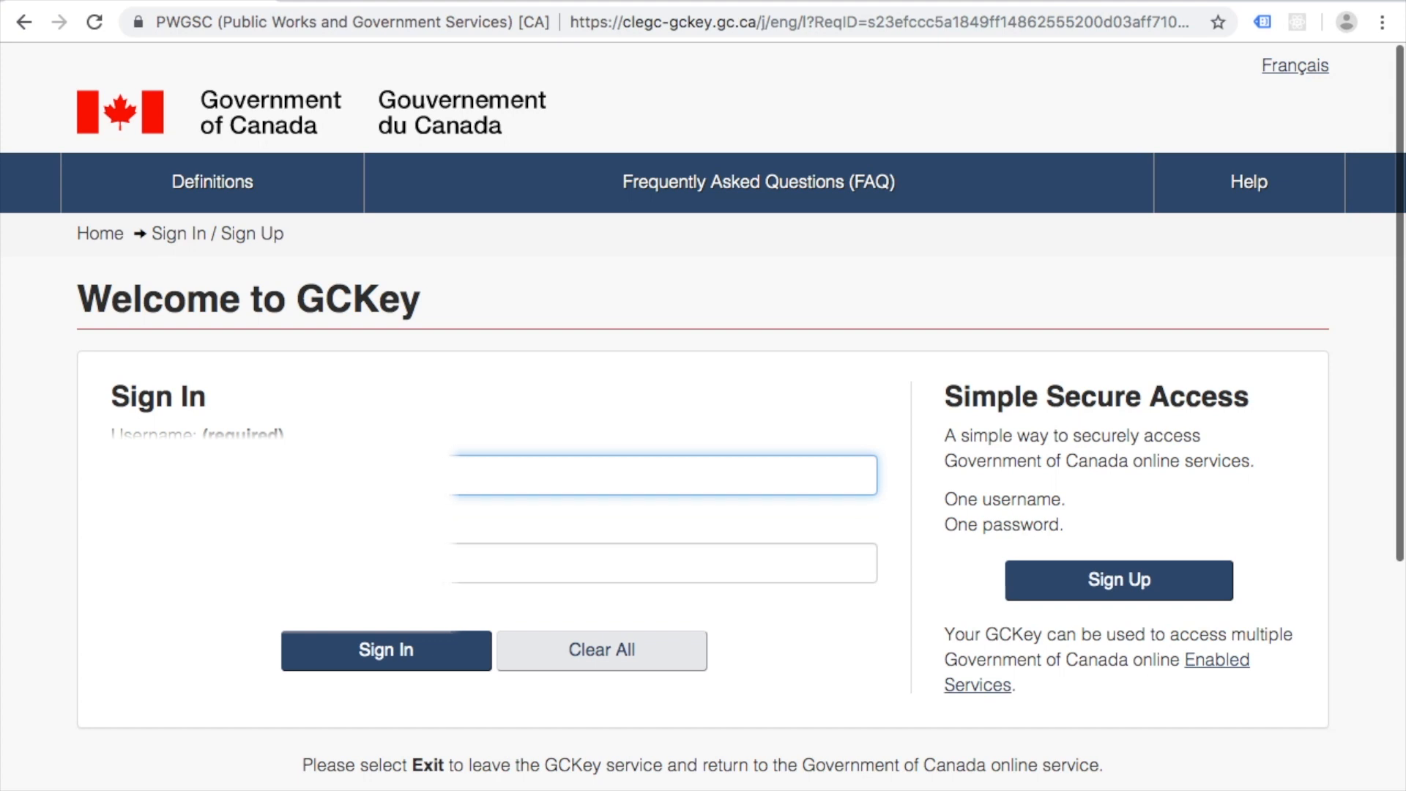
{"action": "key", "text": "Tab"}
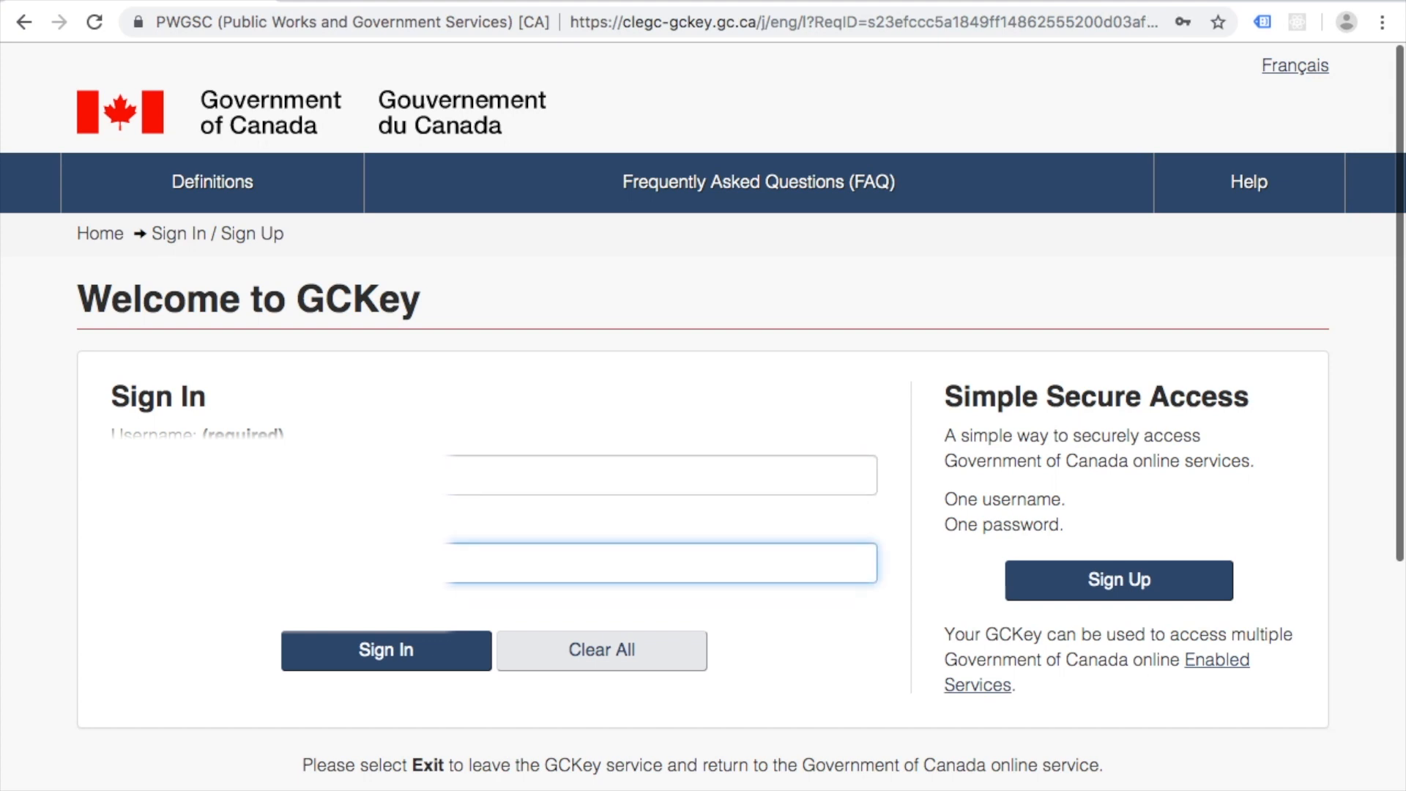
{"action": "key", "text": "Return"}
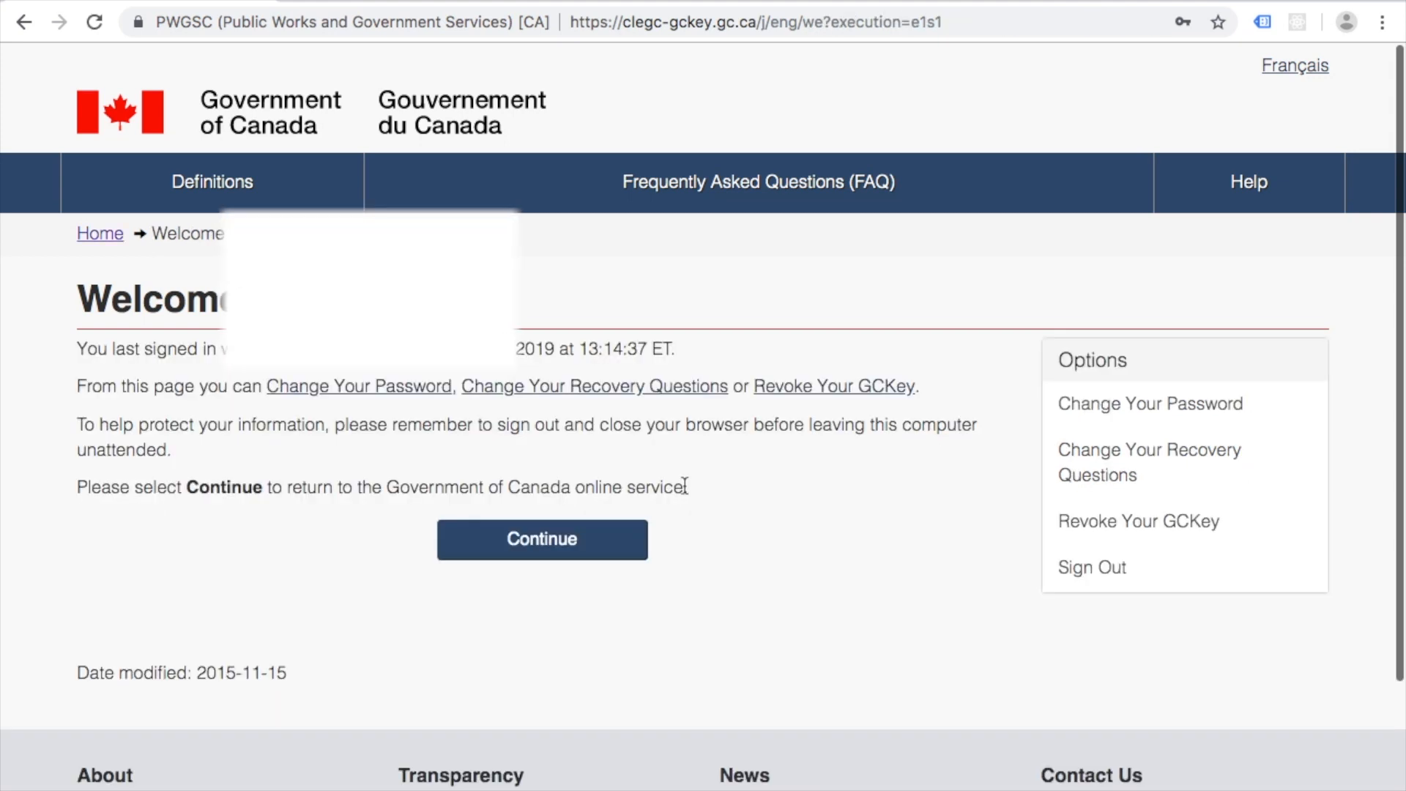
{"action": "left_click", "coordinate": [558, 542]}
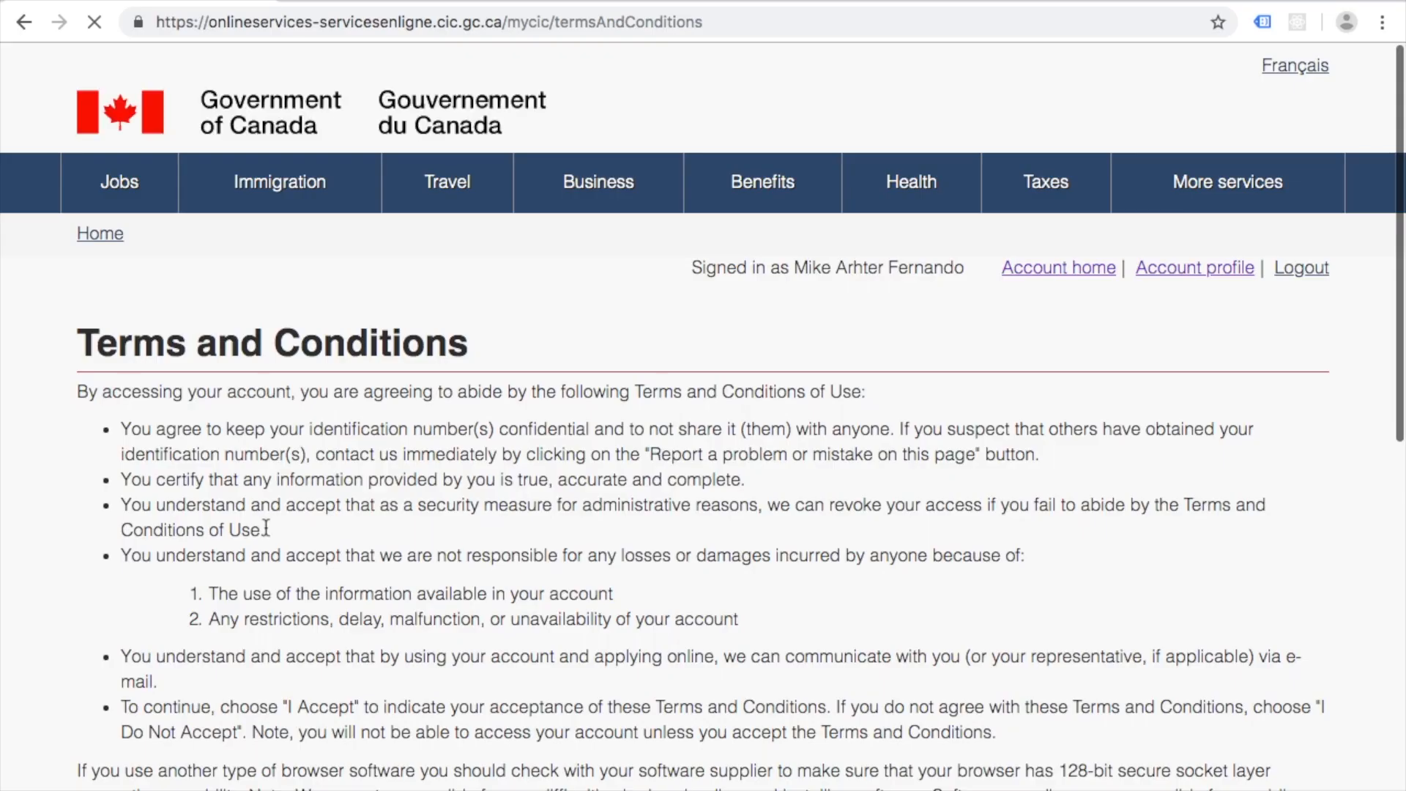
Step: Accept the account terms and conditions and answer the security question
{"action": "scroll", "coordinate": [111, 482], "scroll_direction": "down", "scroll_amount": 3}
{"action": "scroll", "coordinate": [111, 482], "scroll_direction": "up", "scroll_amount": 2}
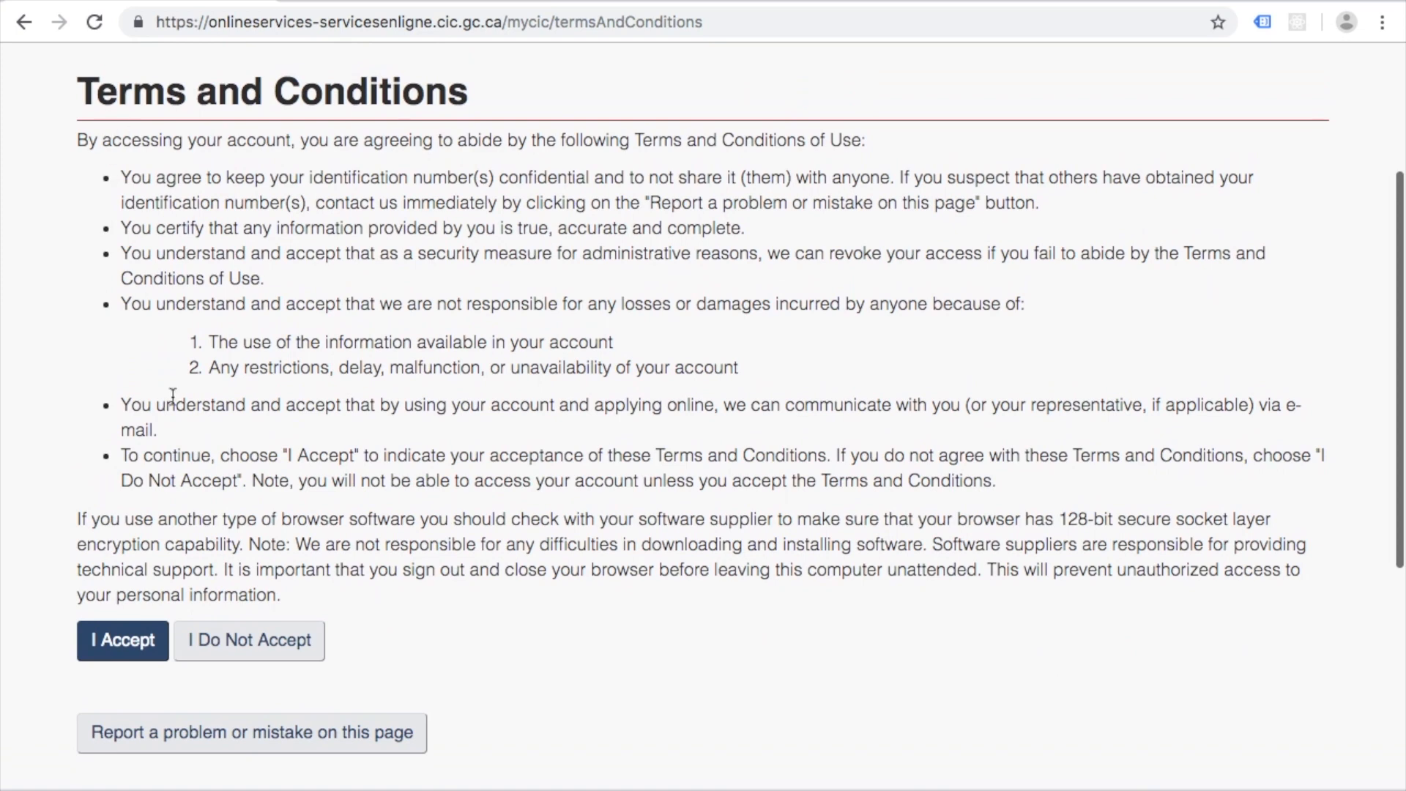
{"action": "scroll", "coordinate": [131, 461], "scroll_direction": "down", "scroll_amount": 2}
{"action": "left_click", "coordinate": [110, 575]}
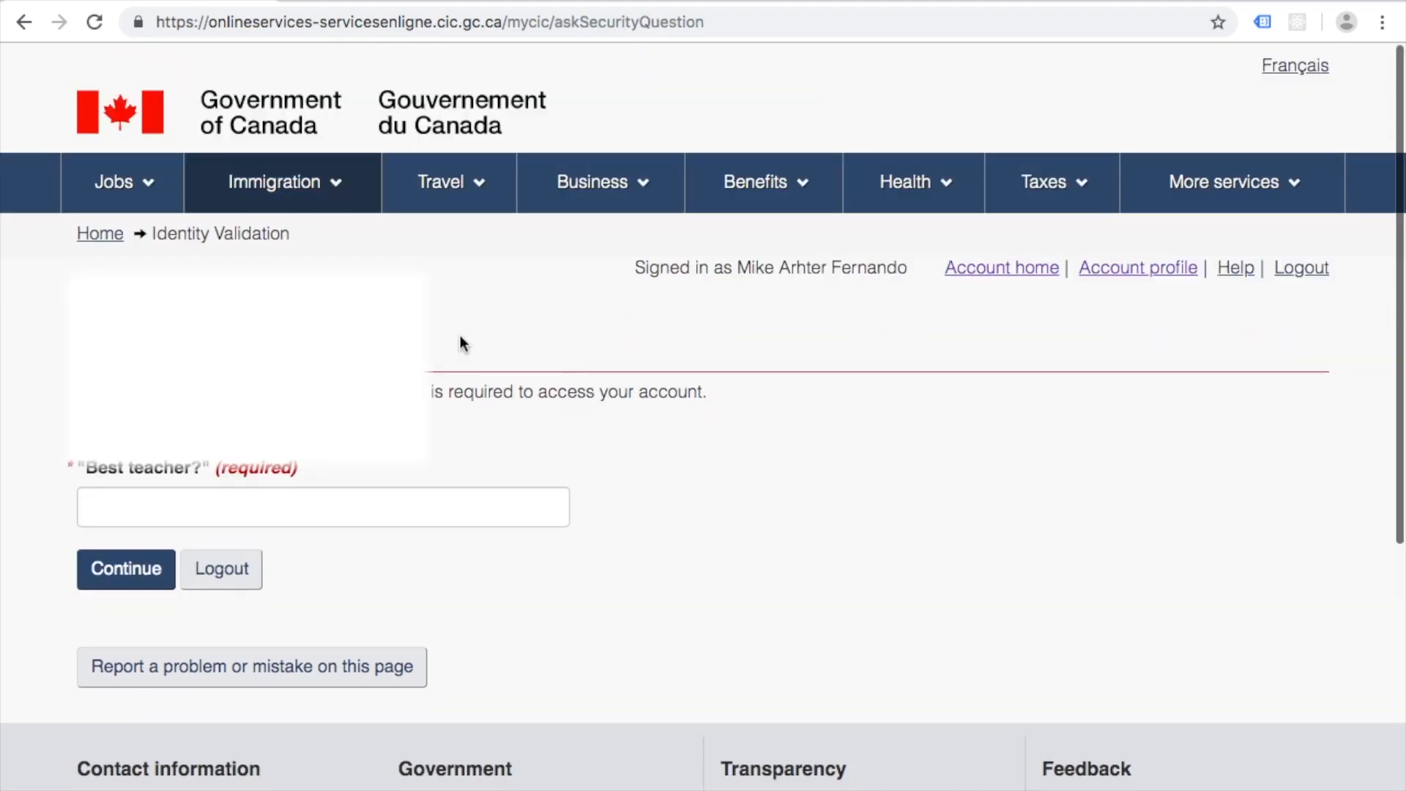
{"action": "scroll", "coordinate": [460, 335], "scroll_direction": "down", "scroll_amount": 2}
{"action": "left_click", "coordinate": [498, 357]}
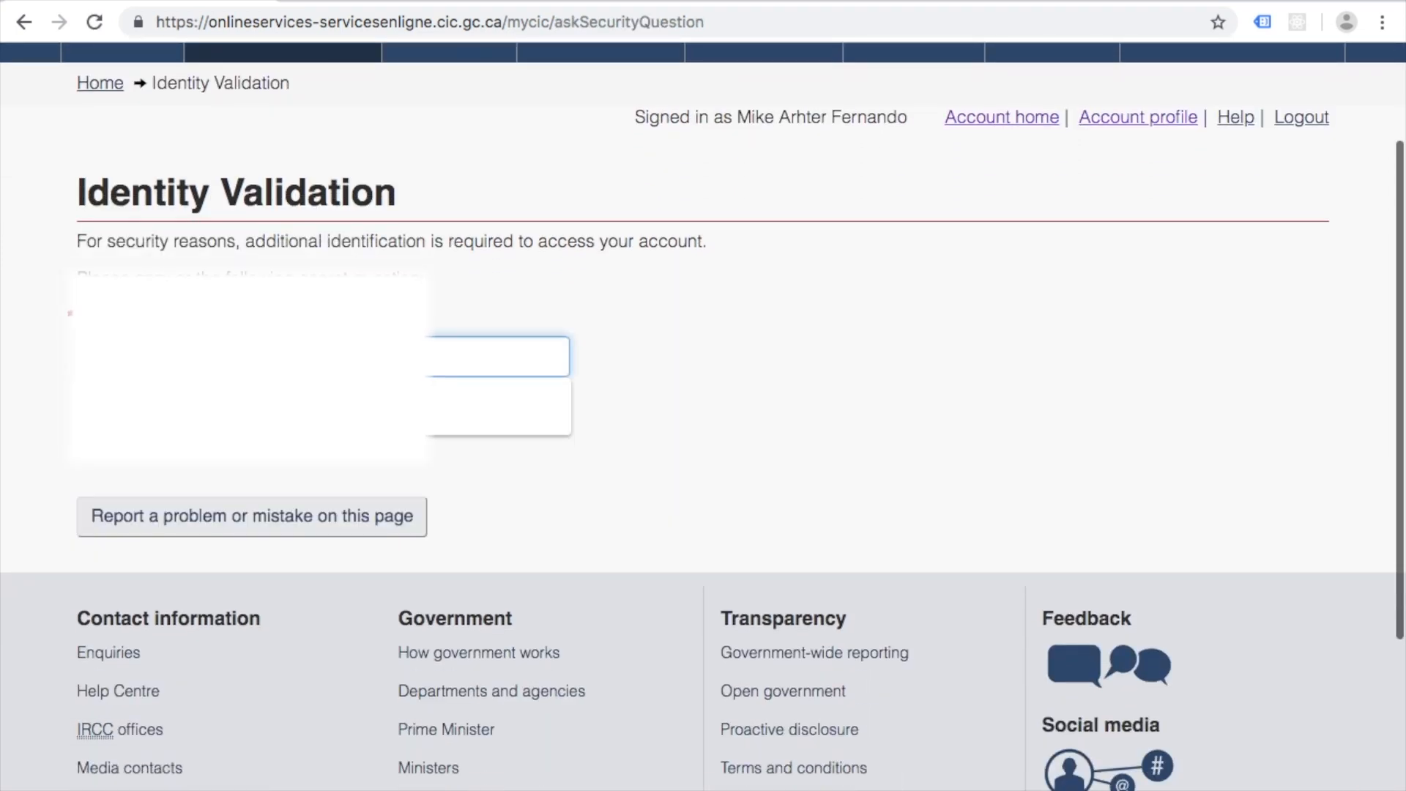
{"action": "key", "text": "Return"}
{"action": "scroll", "coordinate": [129, 454], "scroll_direction": "down", "scroll_amount": 5}
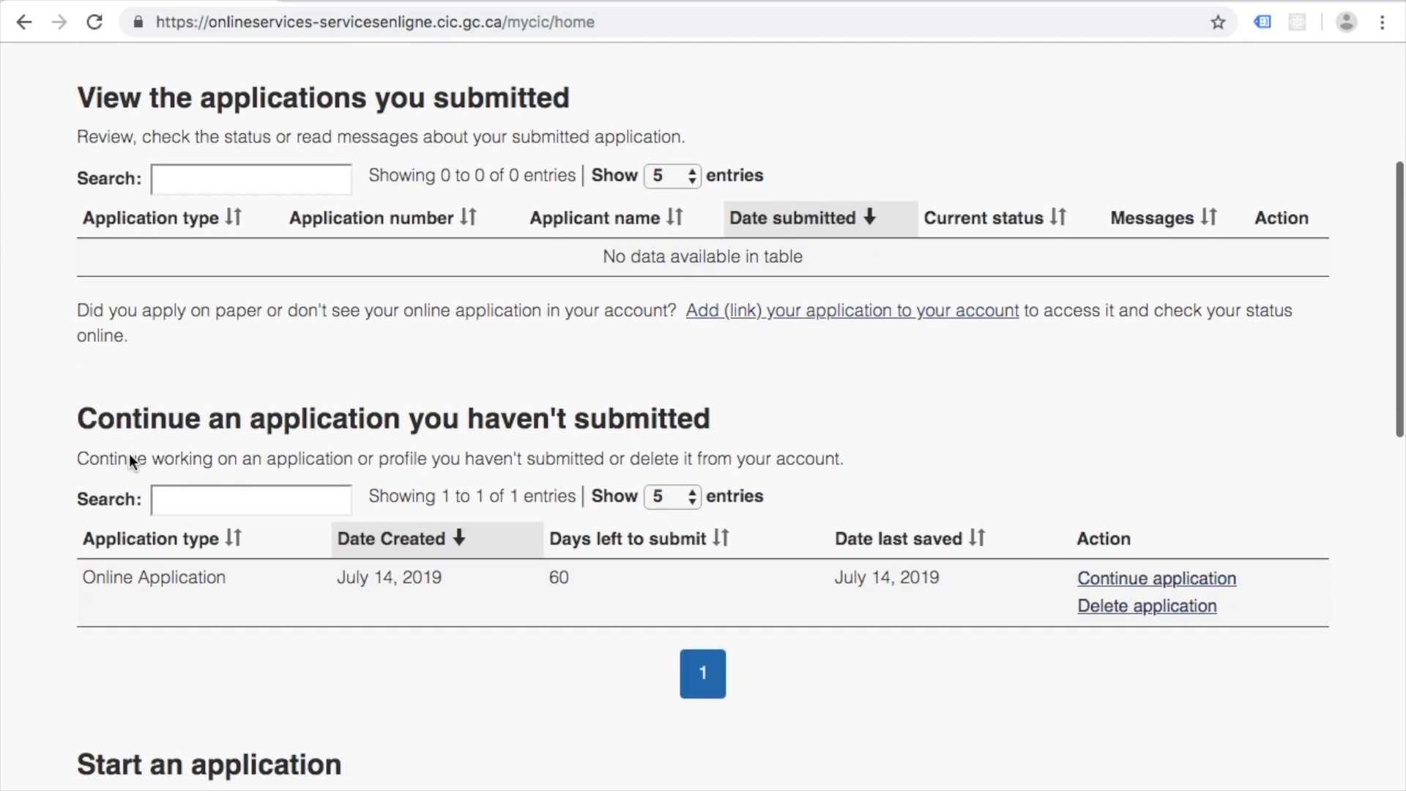
Step: Review the account home, checking the Immigration topics list and the empty submitted-applications table
{"action": "scroll", "coordinate": [129, 454], "scroll_direction": "down", "scroll_amount": 2}
{"action": "scroll", "coordinate": [197, 148], "scroll_direction": "up", "scroll_amount": 2}
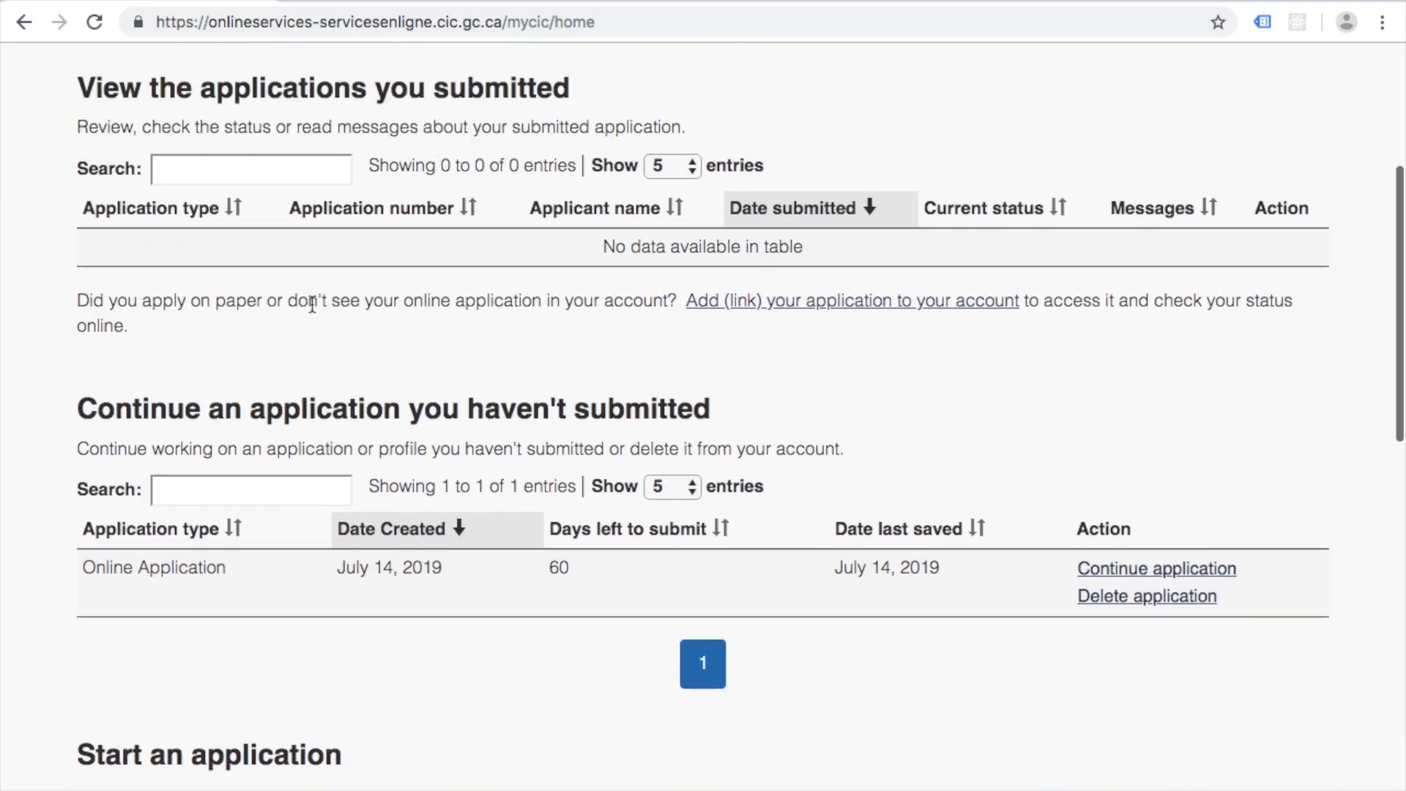
{"action": "scroll", "coordinate": [323, 213], "scroll_direction": "up", "scroll_amount": 5}
{"action": "left_click", "coordinate": [323, 213]}
{"action": "scroll", "coordinate": [326, 220], "scroll_direction": "down", "scroll_amount": 4}
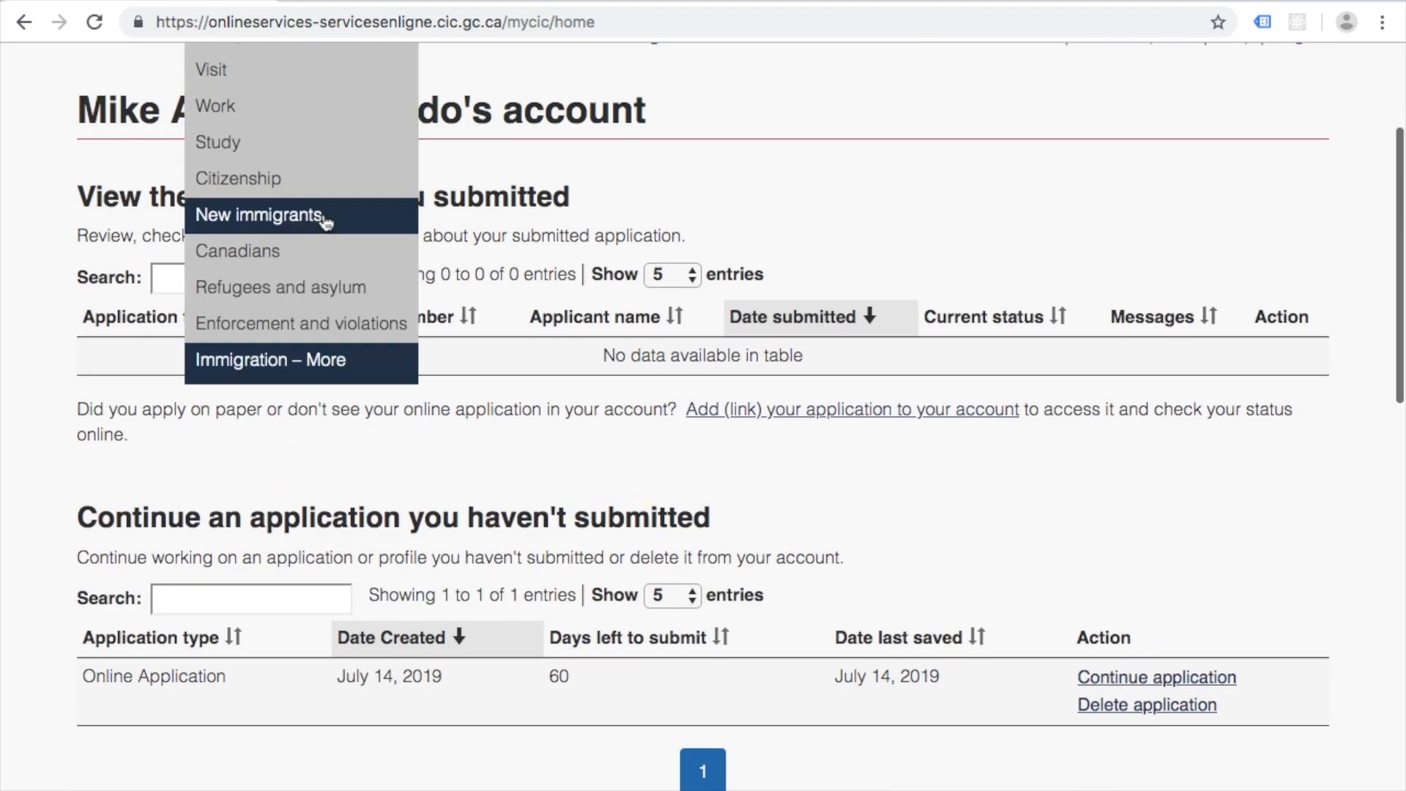
{"action": "left_click", "coordinate": [63, 224]}
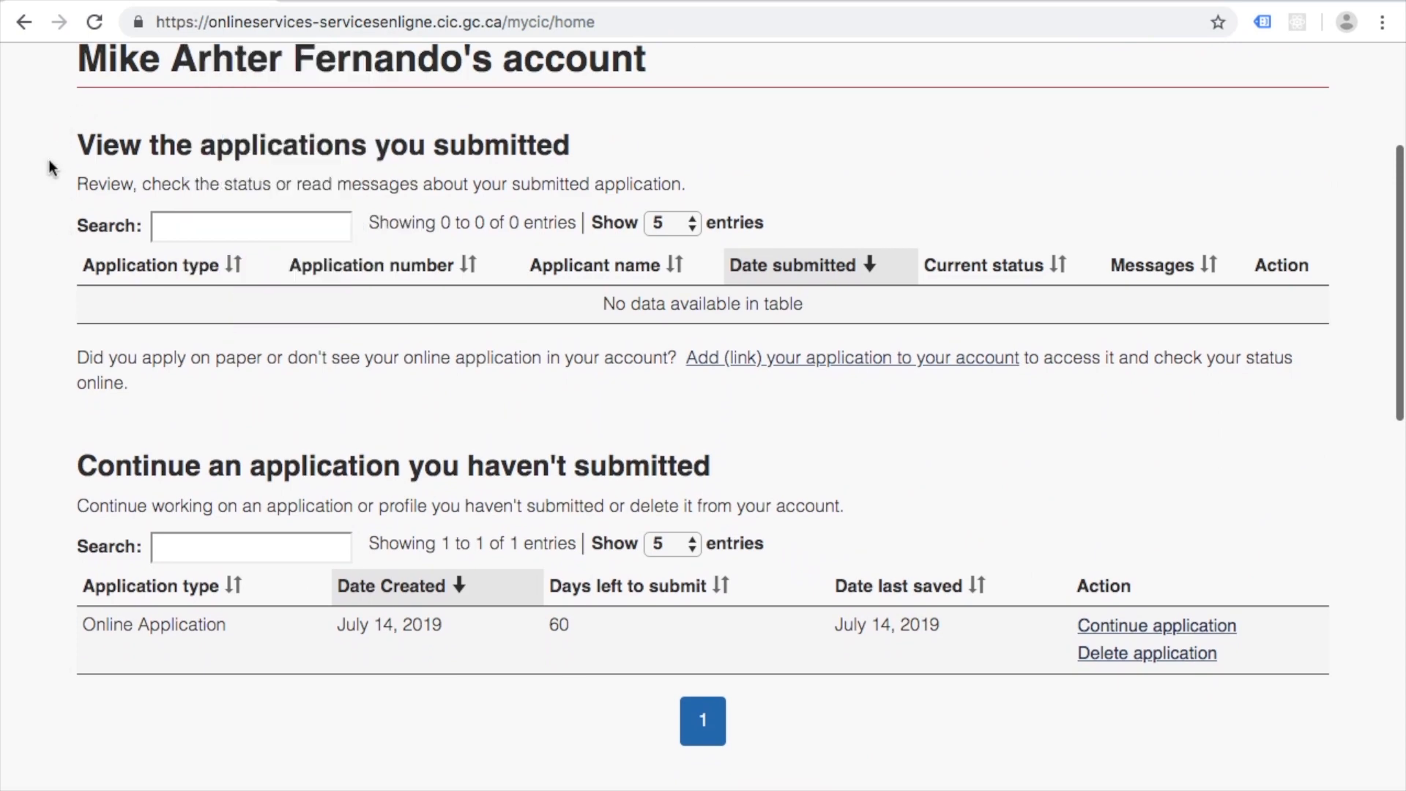
{"action": "scroll", "coordinate": [48, 159], "scroll_direction": "down", "scroll_amount": 1}
{"action": "scroll", "coordinate": [48, 160], "scroll_direction": "down", "scroll_amount": 1}
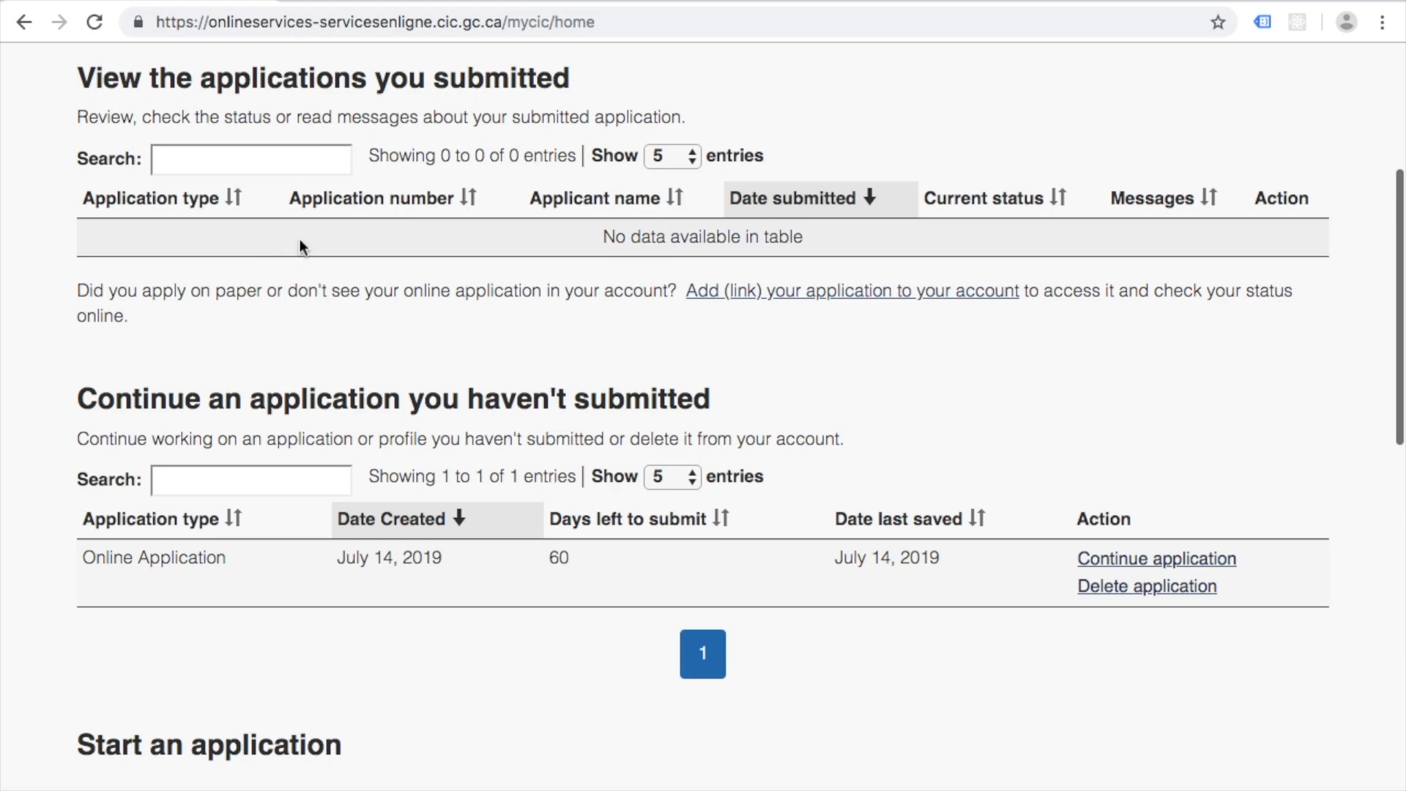
{"action": "left_click_drag", "start_coordinate": [592, 231], "coordinate": [832, 241]}
{"action": "left_click", "coordinate": [832, 242]}
{"action": "scroll", "coordinate": [473, 220], "scroll_direction": "down", "scroll_amount": 3}
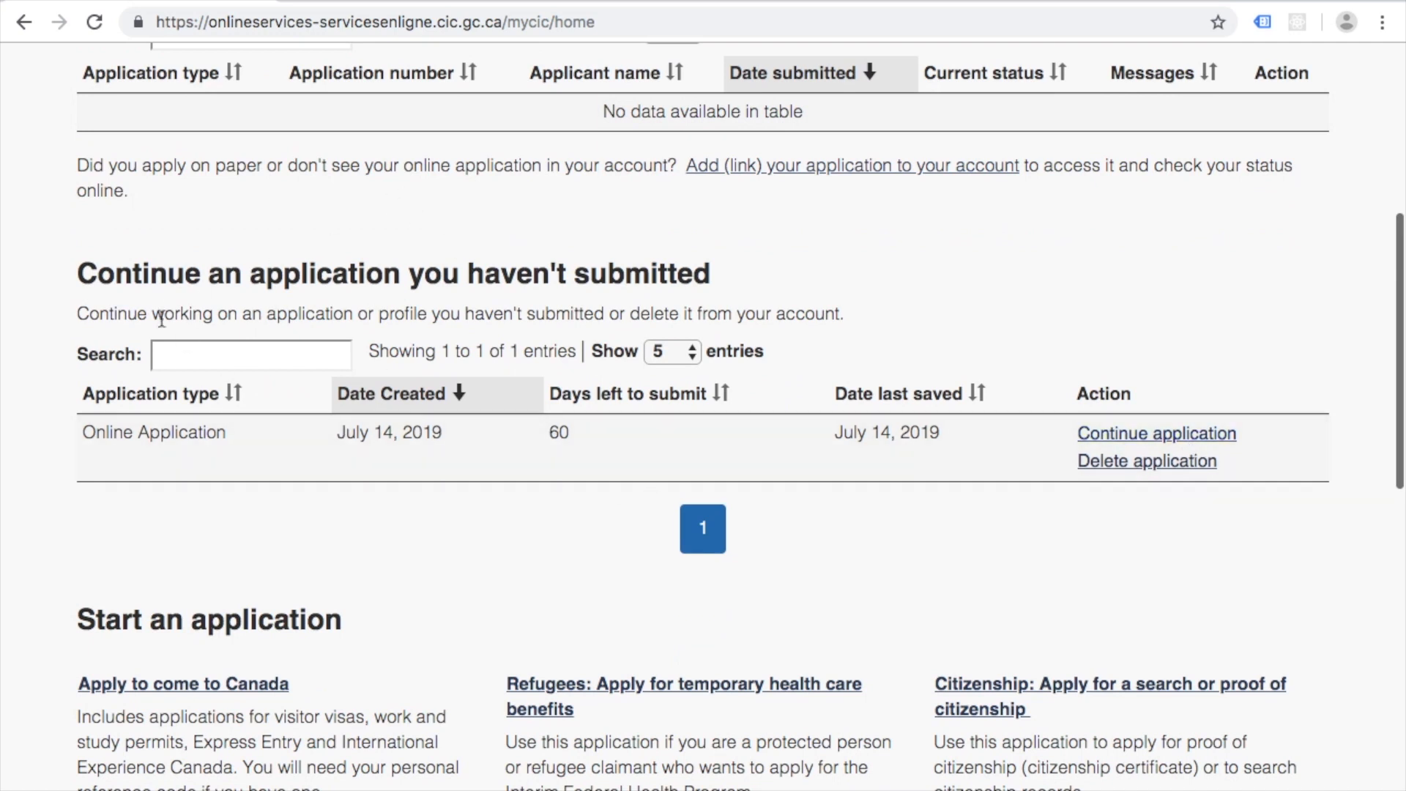
Step: Delete the unsubmitted July 14, 2019 Online Application and confirm the deletion
{"action": "left_click", "coordinate": [1168, 475]}
{"action": "scroll", "coordinate": [460, 434], "scroll_direction": "down", "scroll_amount": 5}
{"action": "left_click", "coordinate": [150, 230]}
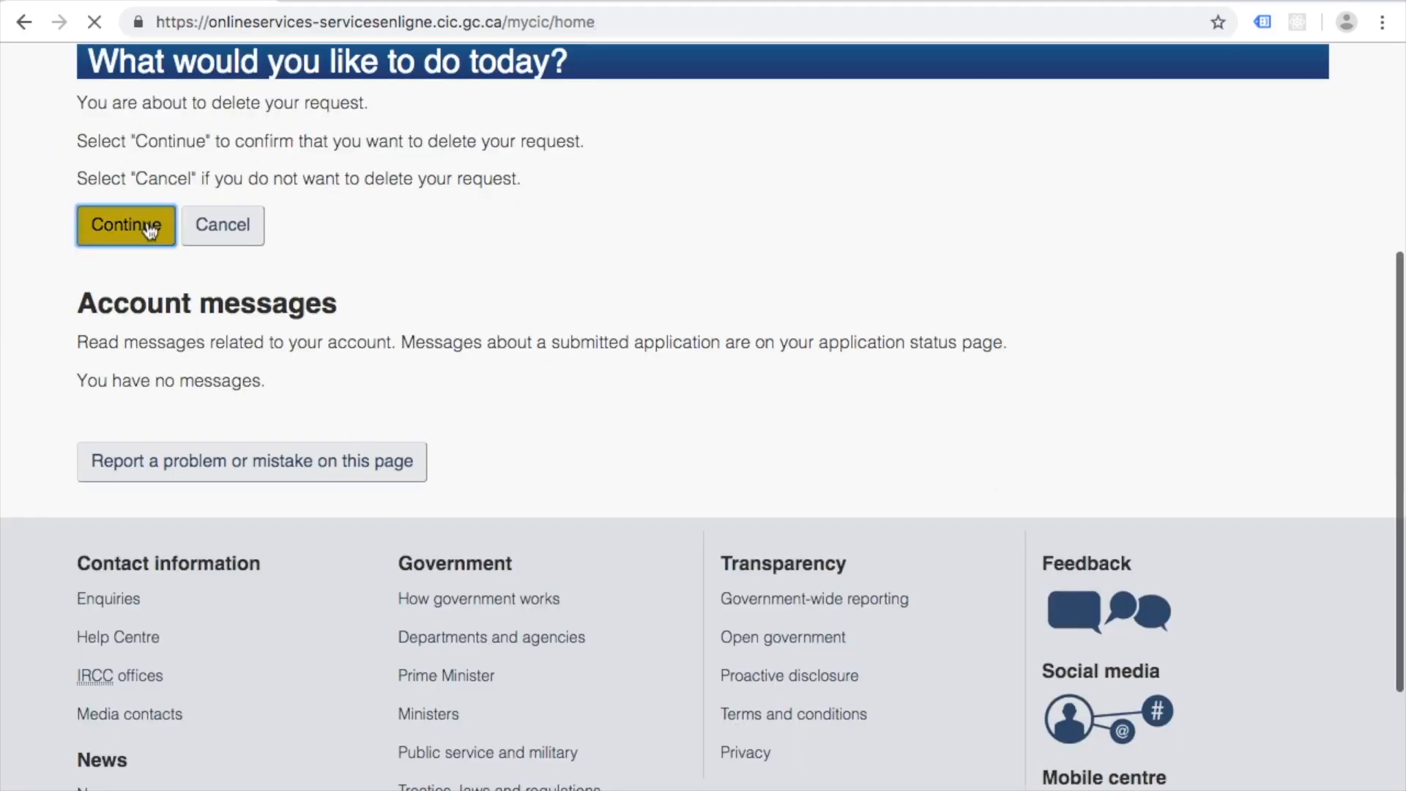
{"action": "scroll", "coordinate": [69, 478], "scroll_direction": "down", "scroll_amount": 8}
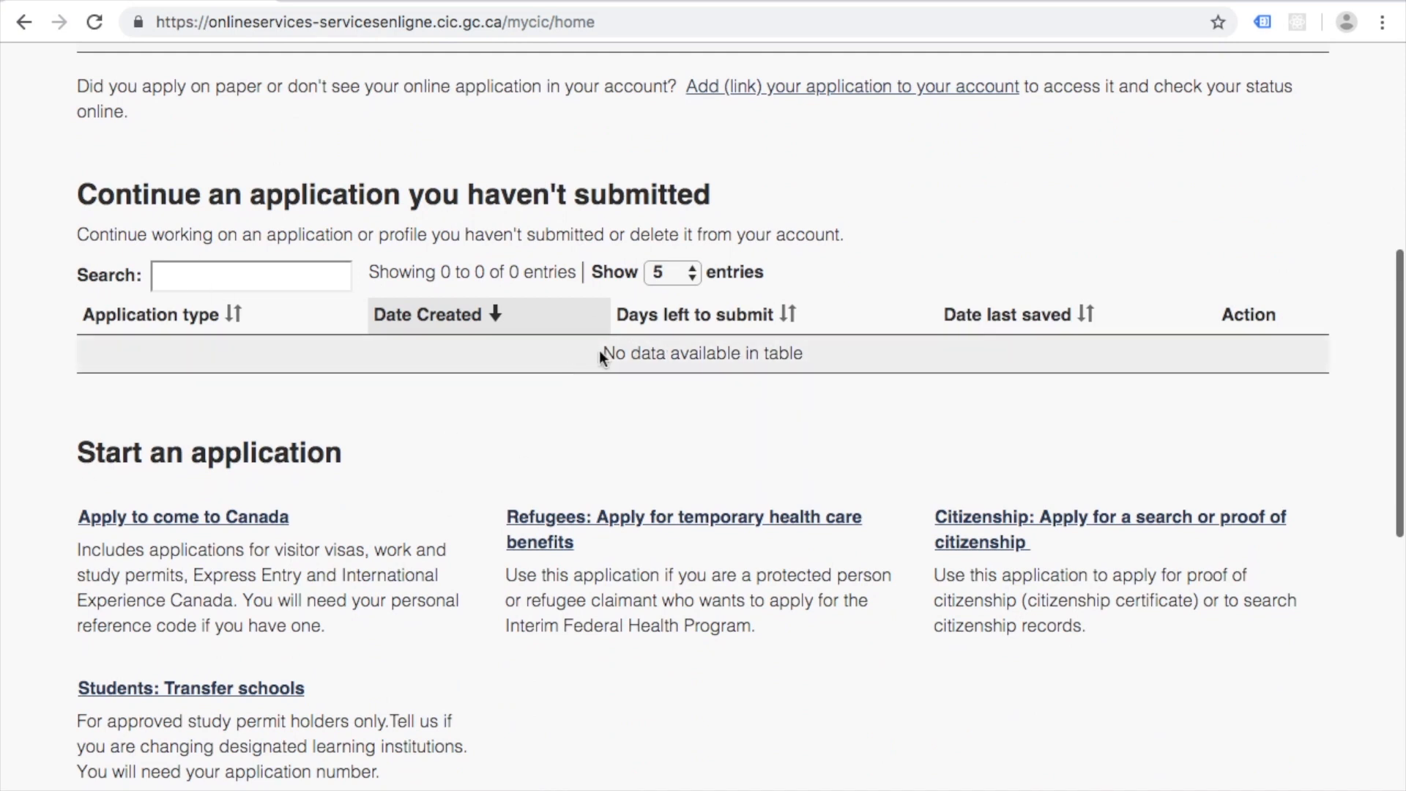
{"action": "left_click_drag", "start_coordinate": [600, 351], "coordinate": [894, 377]}
{"action": "left_click", "coordinate": [856, 356]}
Step: Choose Apply to come to Canada and start the Visitor visa, study and/or work permit path without a reference code
{"action": "left_click", "coordinate": [146, 514]}
{"action": "scroll", "coordinate": [59, 427], "scroll_direction": "down", "scroll_amount": 2}
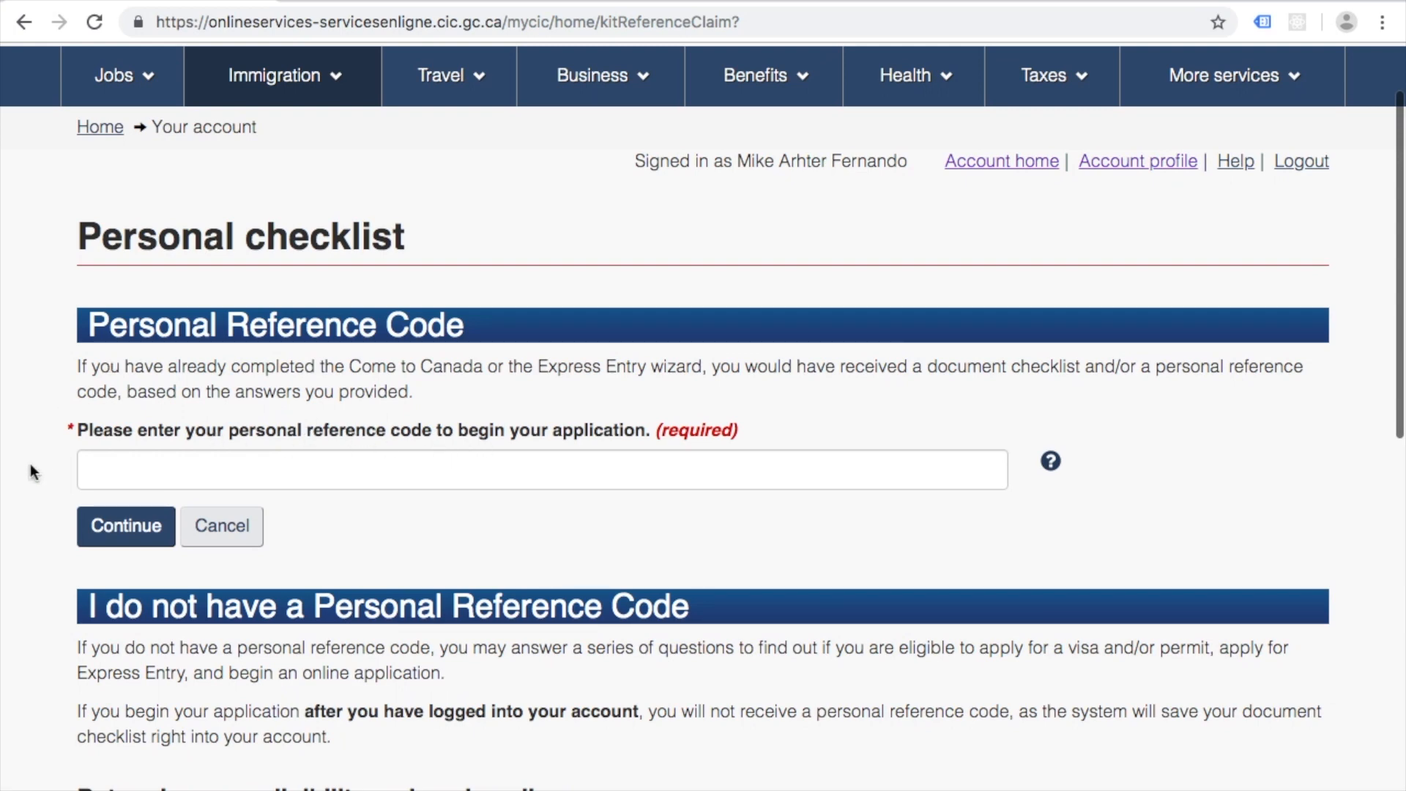
{"action": "scroll", "coordinate": [29, 463], "scroll_direction": "down", "scroll_amount": 2}
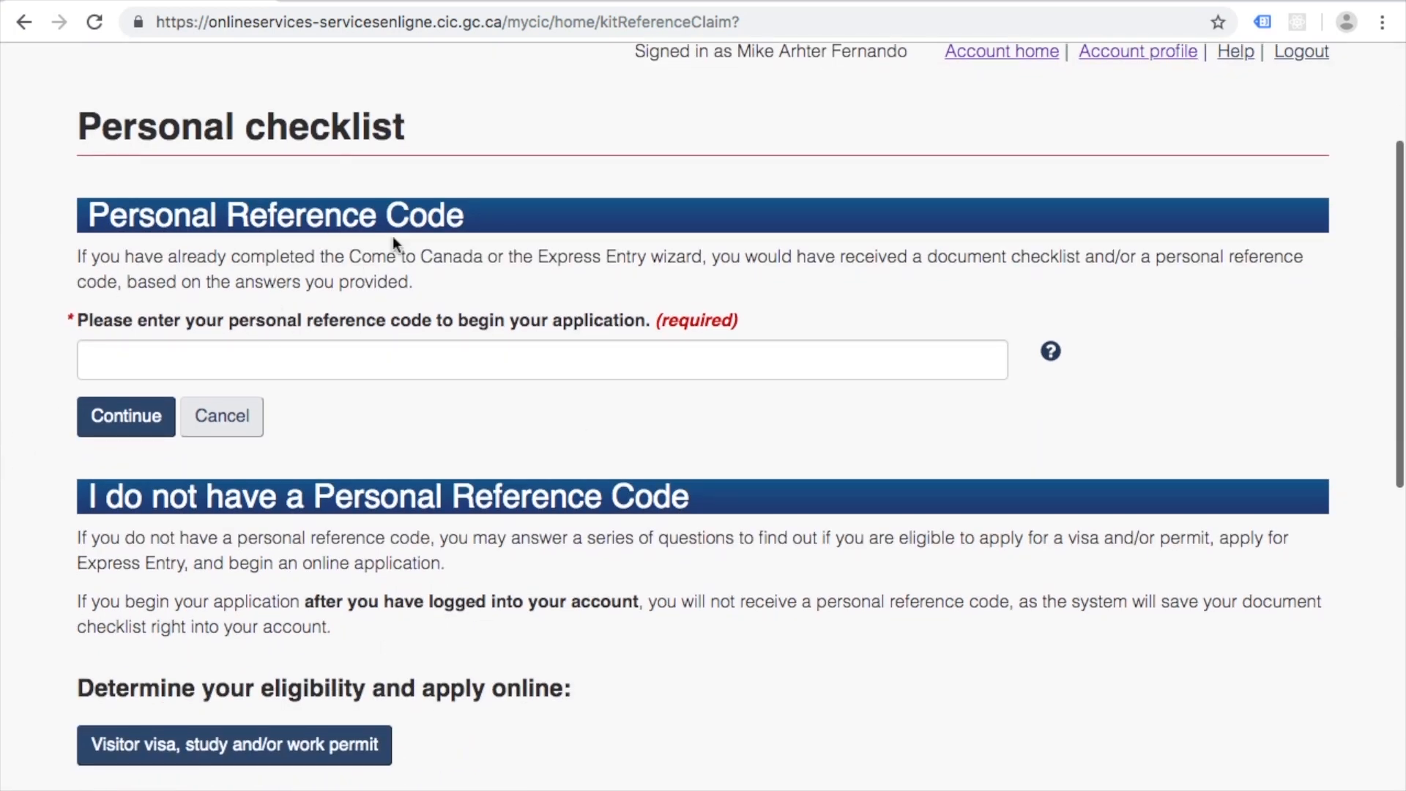
{"action": "scroll", "coordinate": [139, 213], "scroll_direction": "down", "scroll_amount": 1}
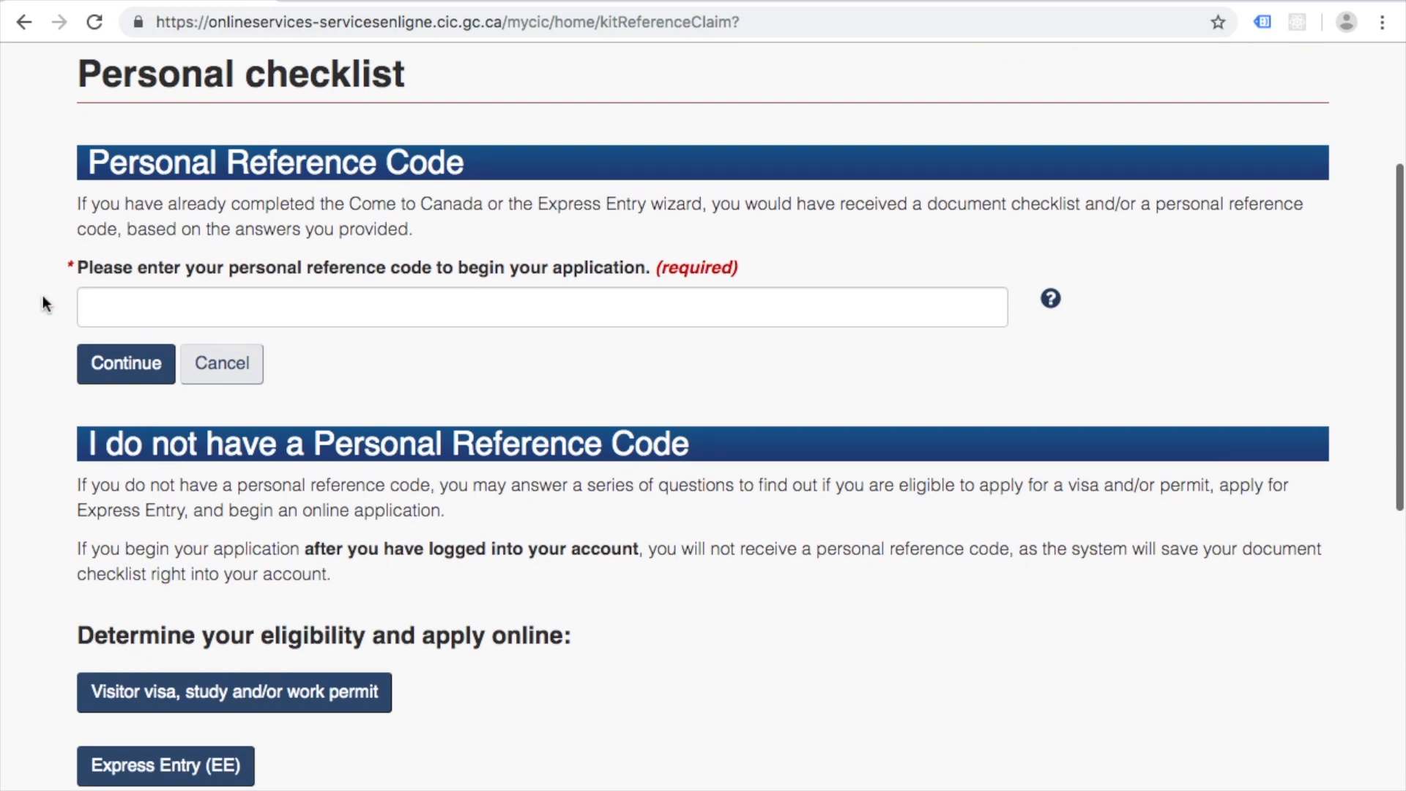
{"action": "left_click", "coordinate": [356, 317]}
{"action": "left_click", "coordinate": [401, 336]}
{"action": "scroll", "coordinate": [401, 336], "scroll_direction": "down", "scroll_amount": 3}
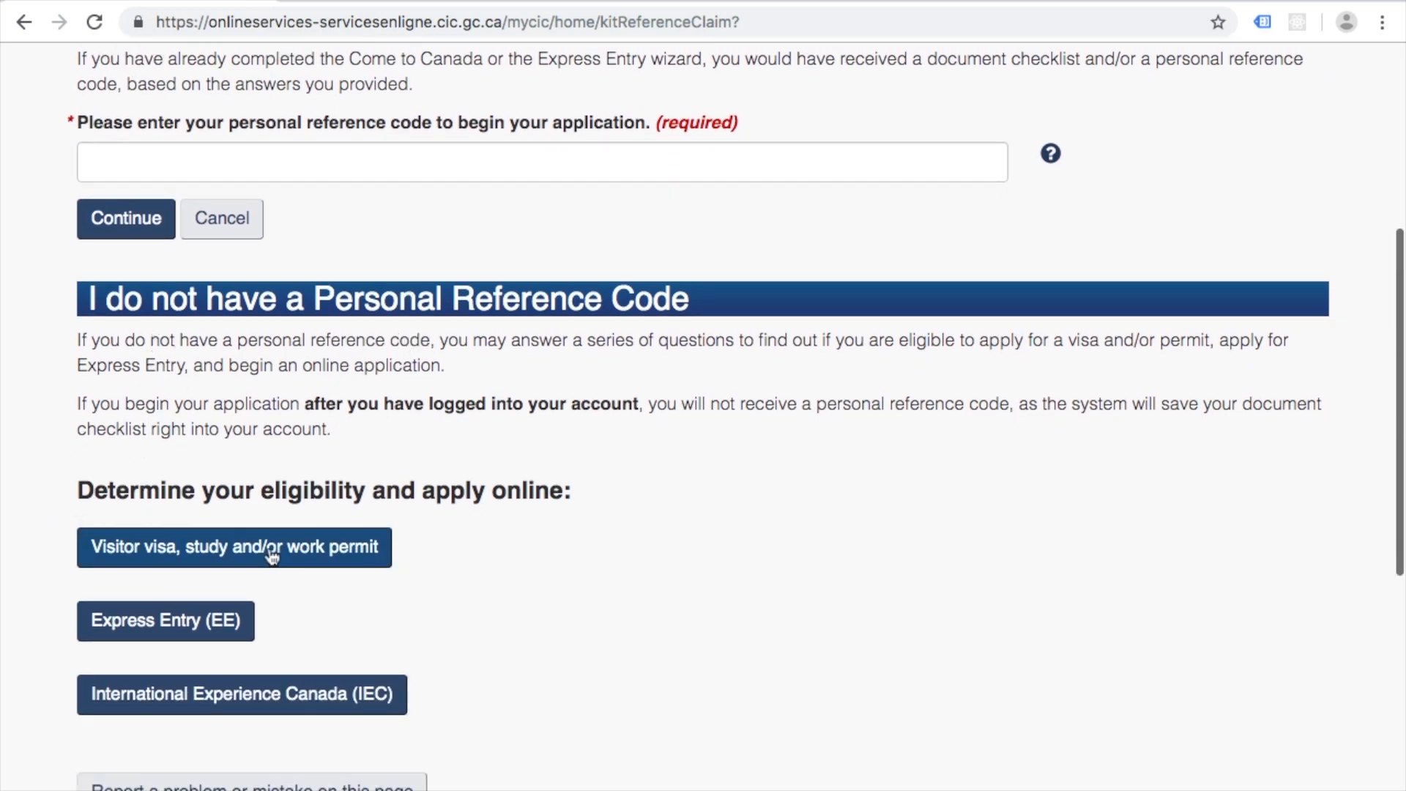
{"action": "scroll", "coordinate": [196, 505], "scroll_direction": "down", "scroll_amount": 2}
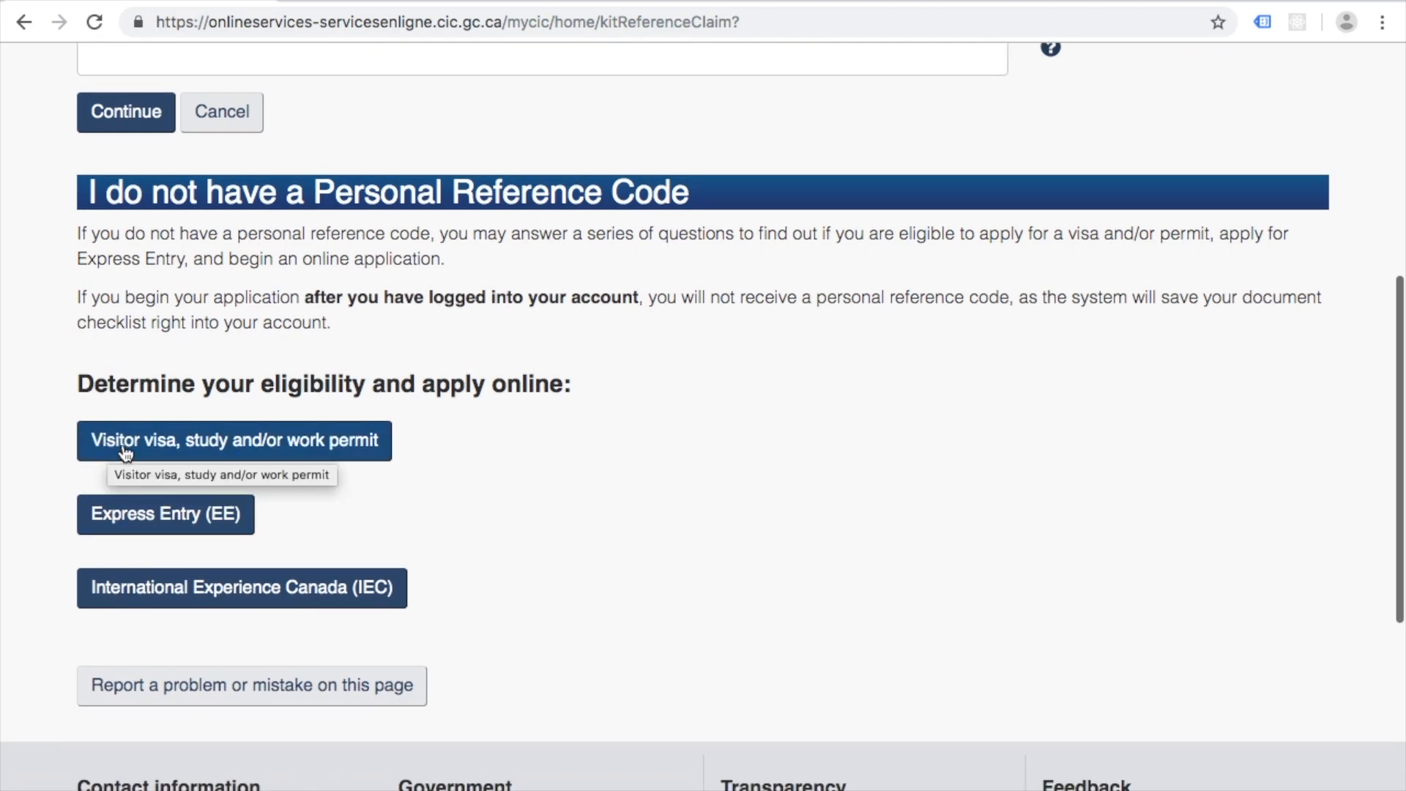
{"action": "left_click", "coordinate": [192, 438]}
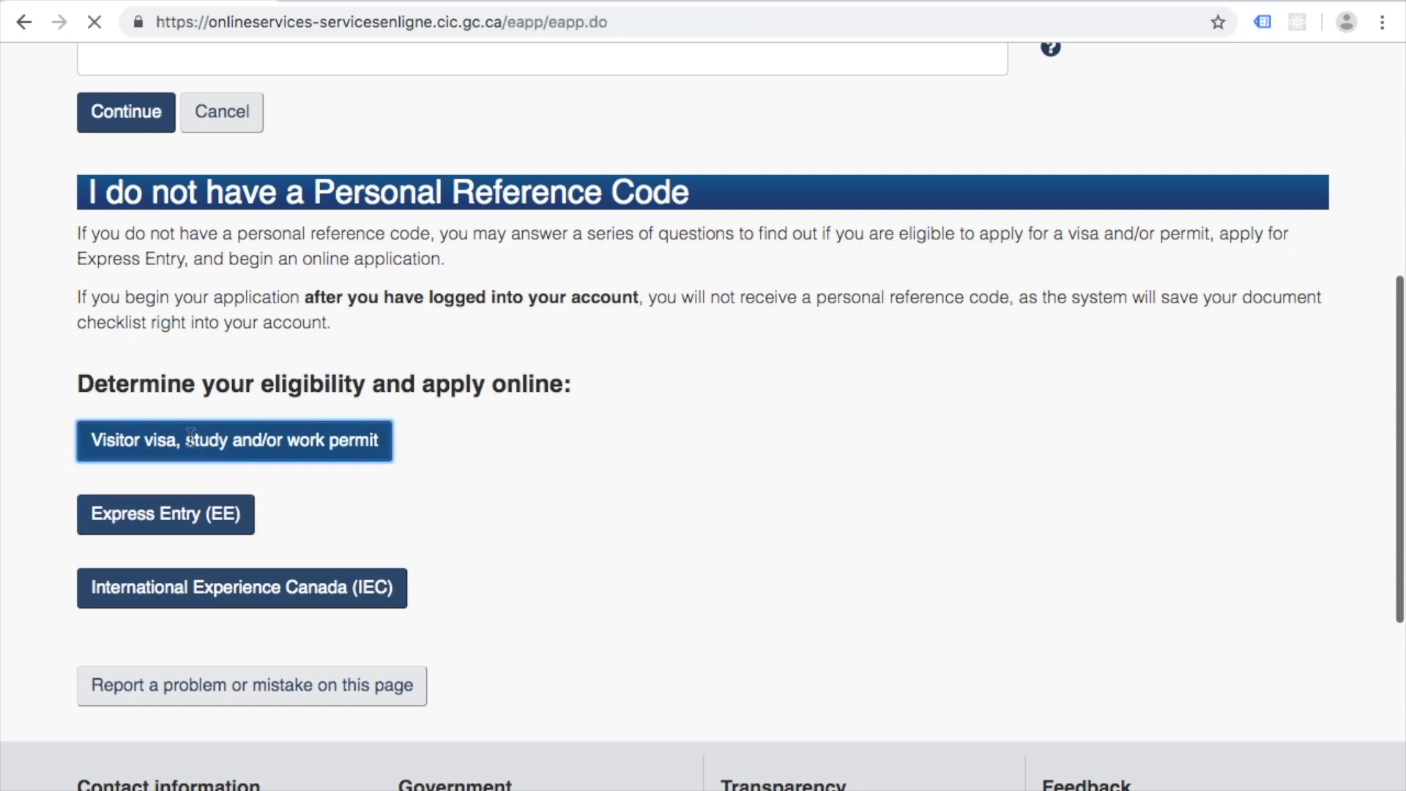
Step: Answer Study as the purpose and Temporarily - more than 6 months as the stay length
{"action": "scroll", "coordinate": [29, 265], "scroll_direction": "down", "scroll_amount": 4}
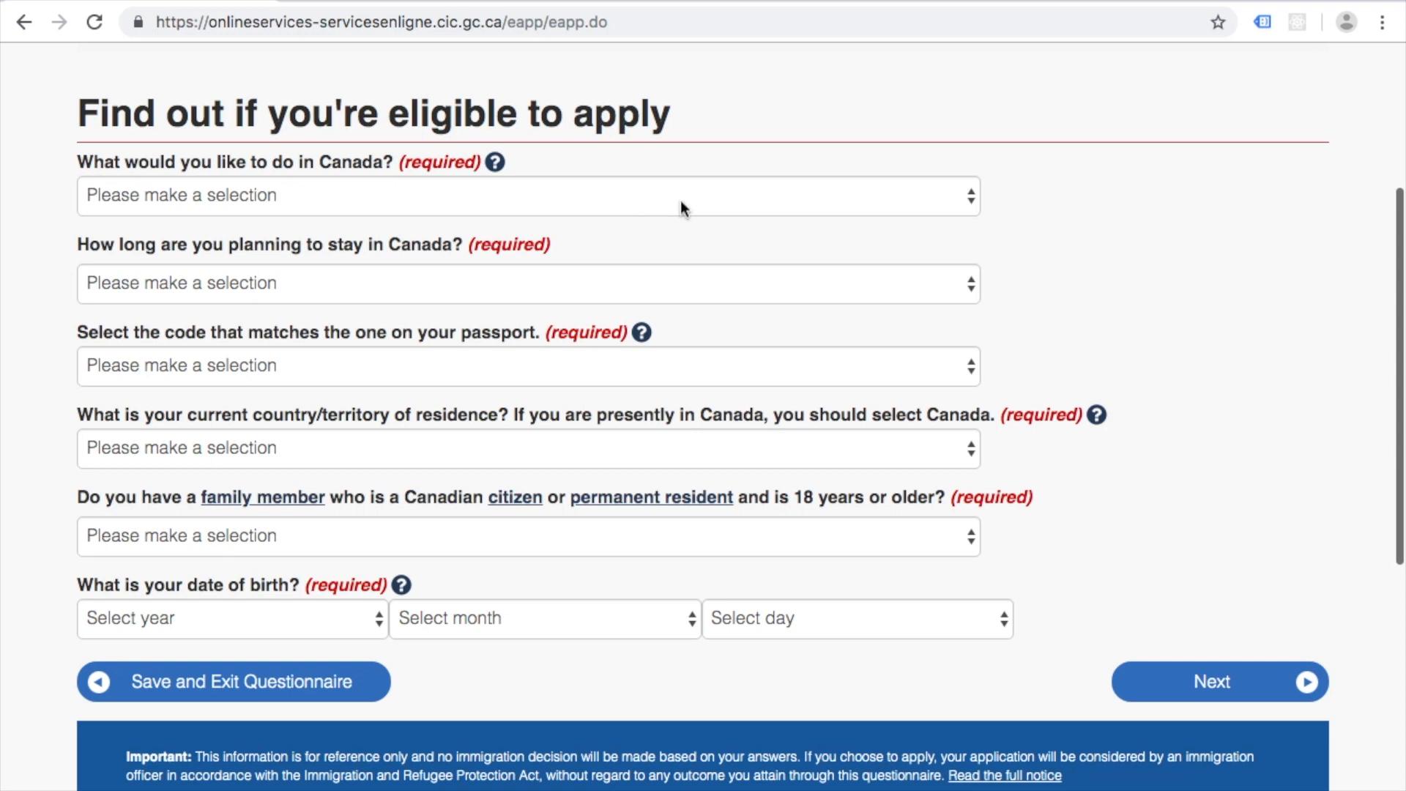
{"action": "left_click", "coordinate": [743, 195]}
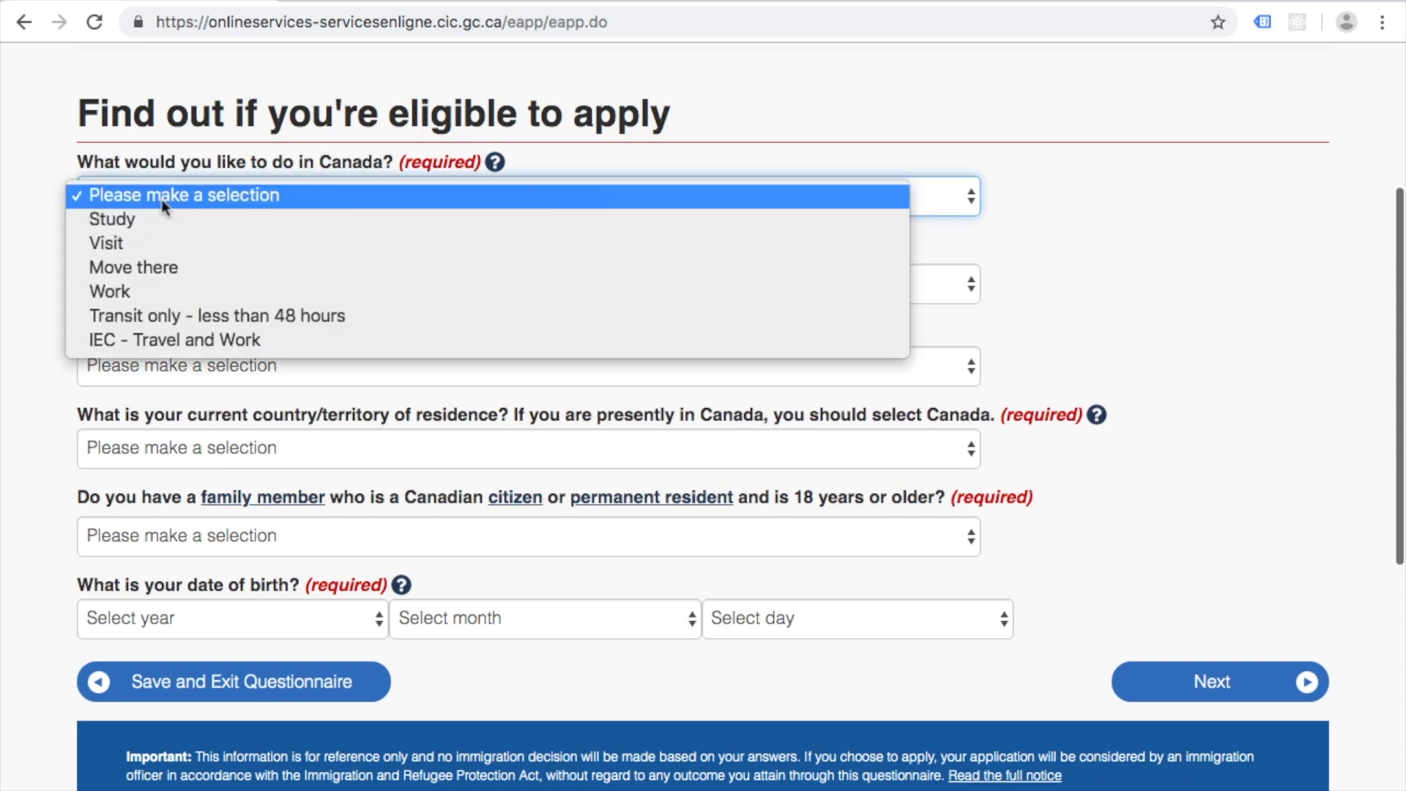
{"action": "left_click", "coordinate": [154, 219]}
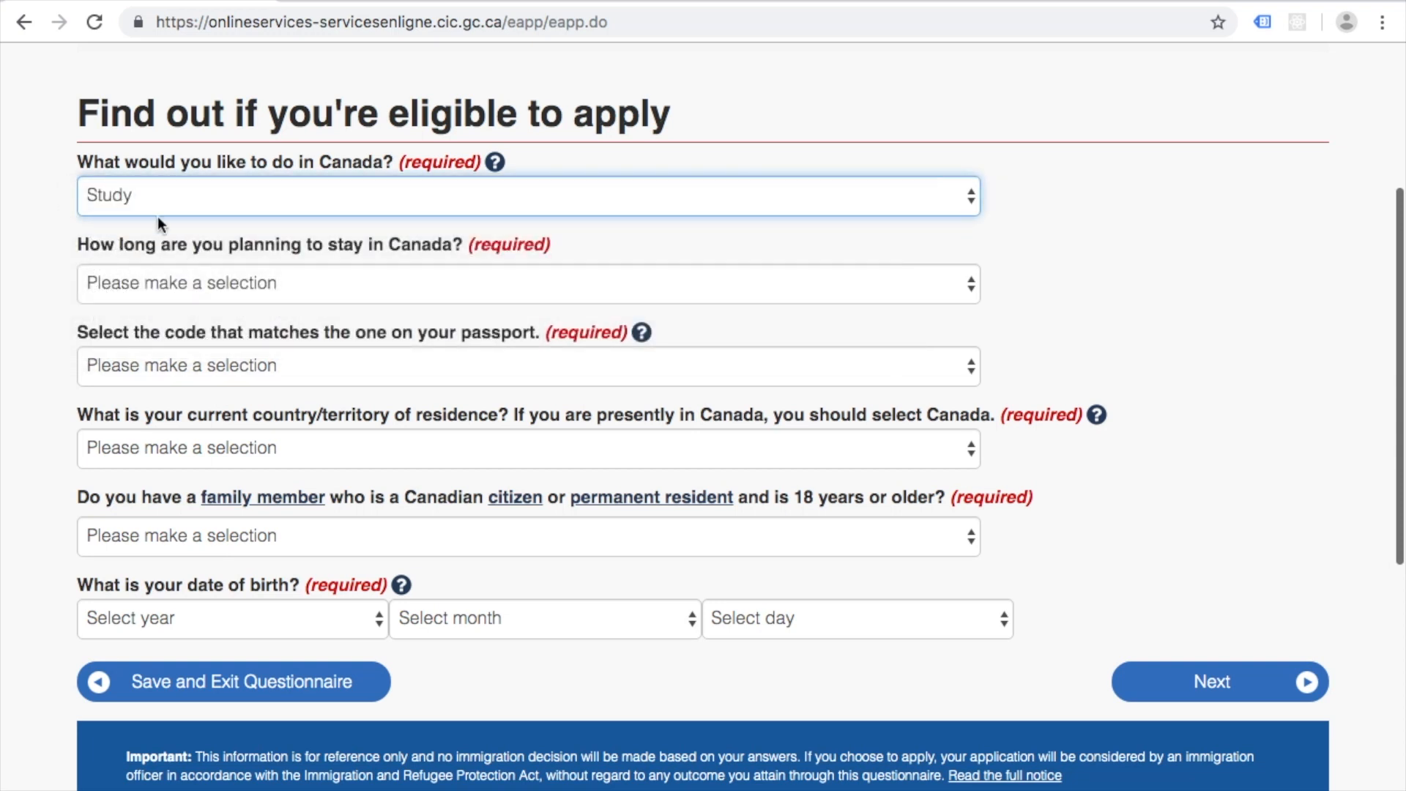
{"action": "left_click", "coordinate": [332, 297]}
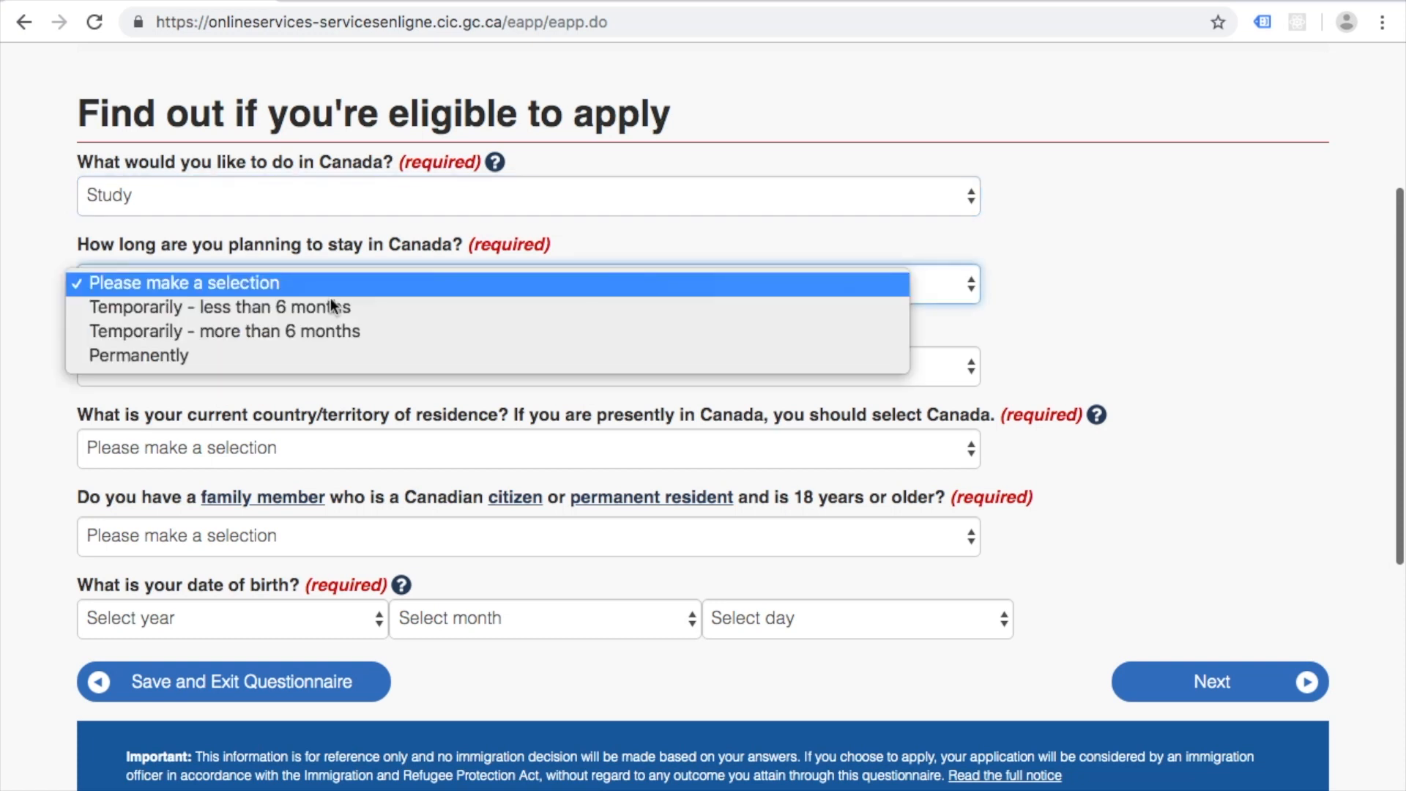
{"action": "left_click", "coordinate": [214, 331]}
{"action": "scroll", "coordinate": [46, 404], "scroll_direction": "down", "scroll_amount": 1}
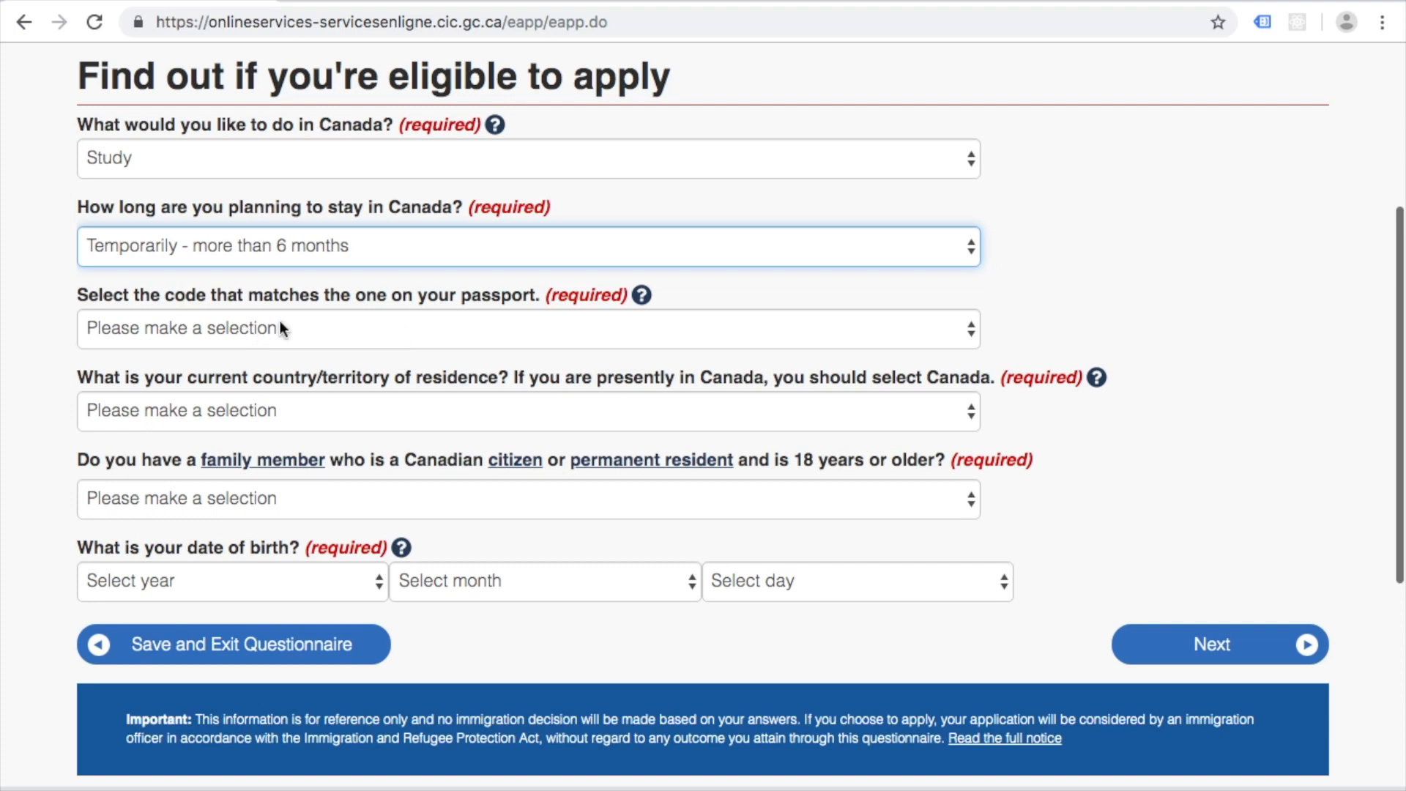
Step: Set the passport code to IND (India) and the country of residence to India
{"action": "left_click", "coordinate": [308, 327]}
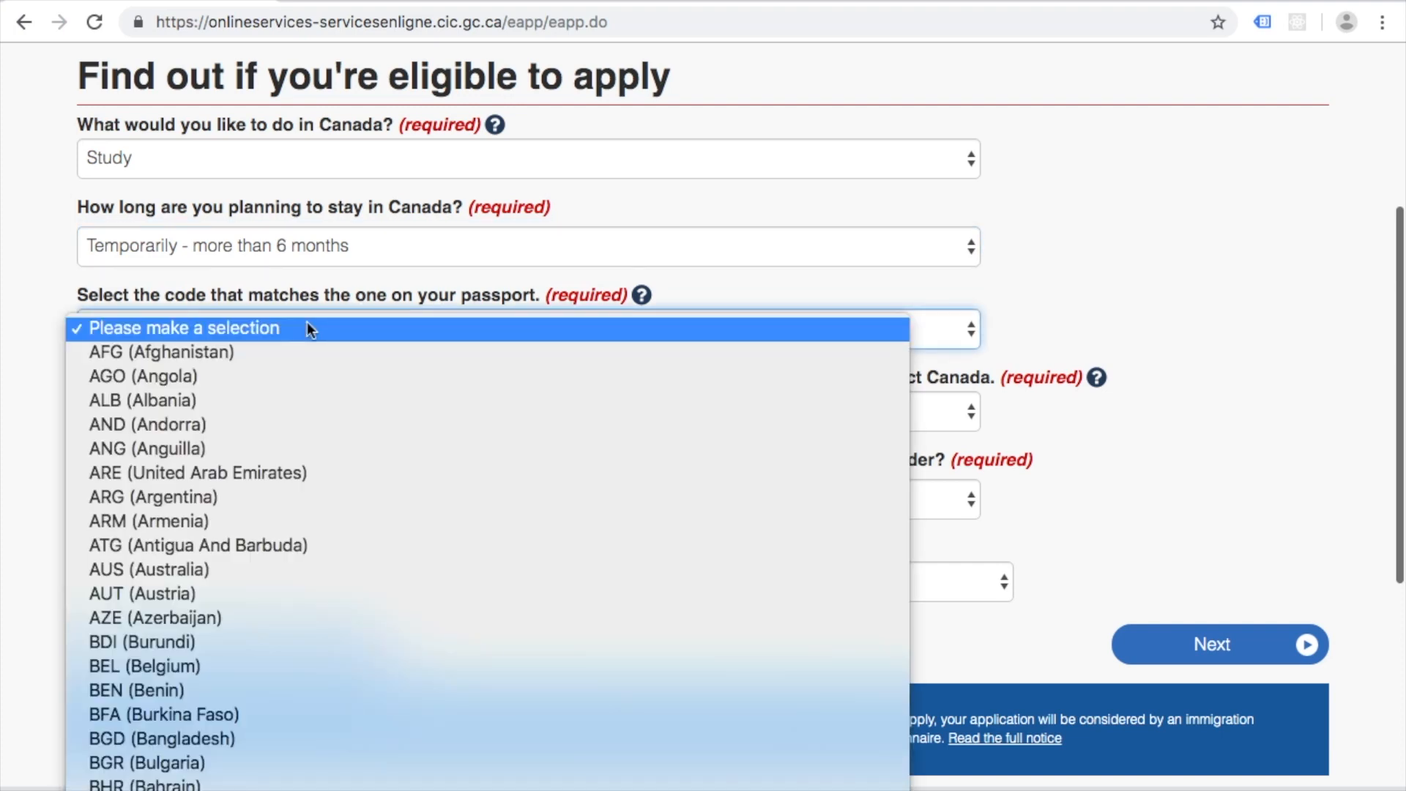
{"action": "type", "text": "ind"}
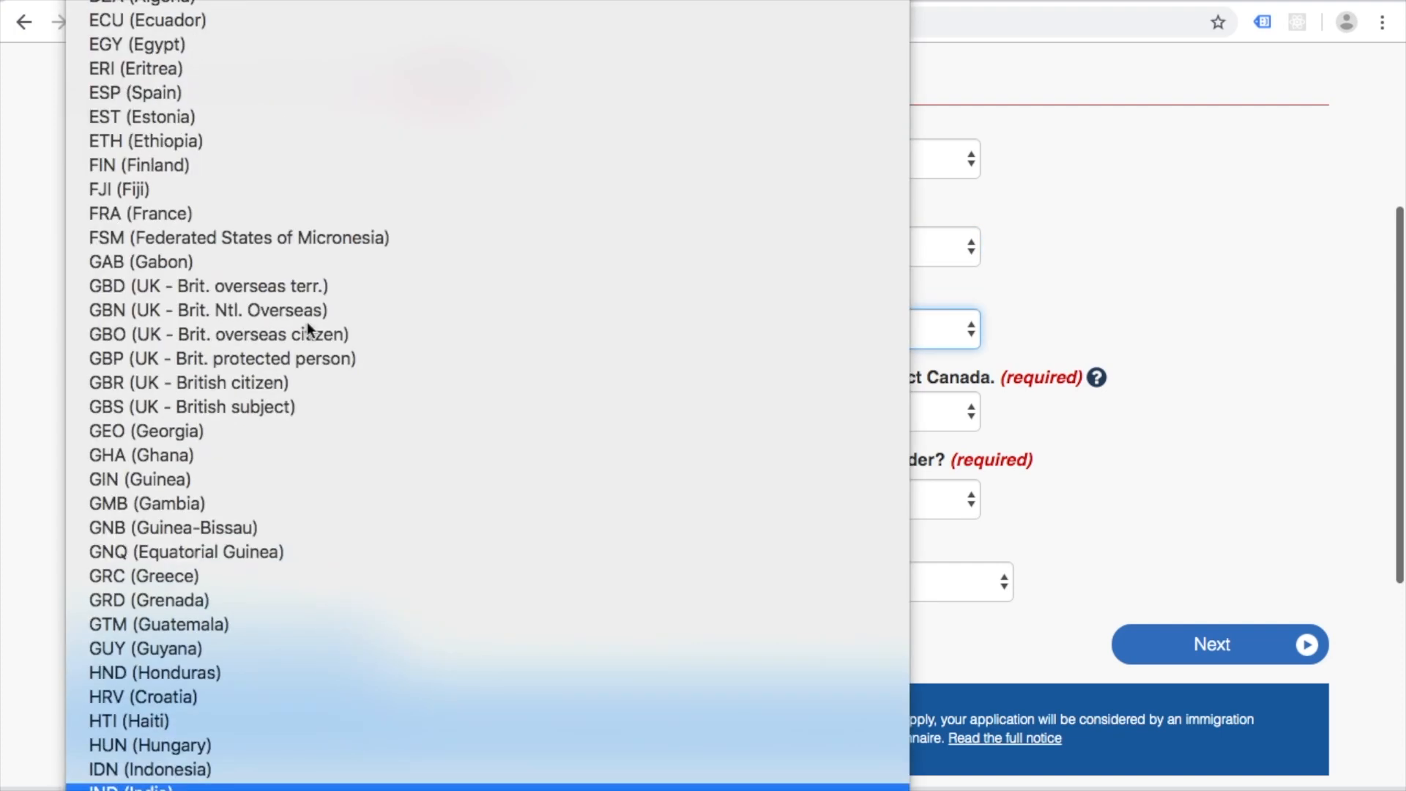
{"action": "key", "text": "Return"}
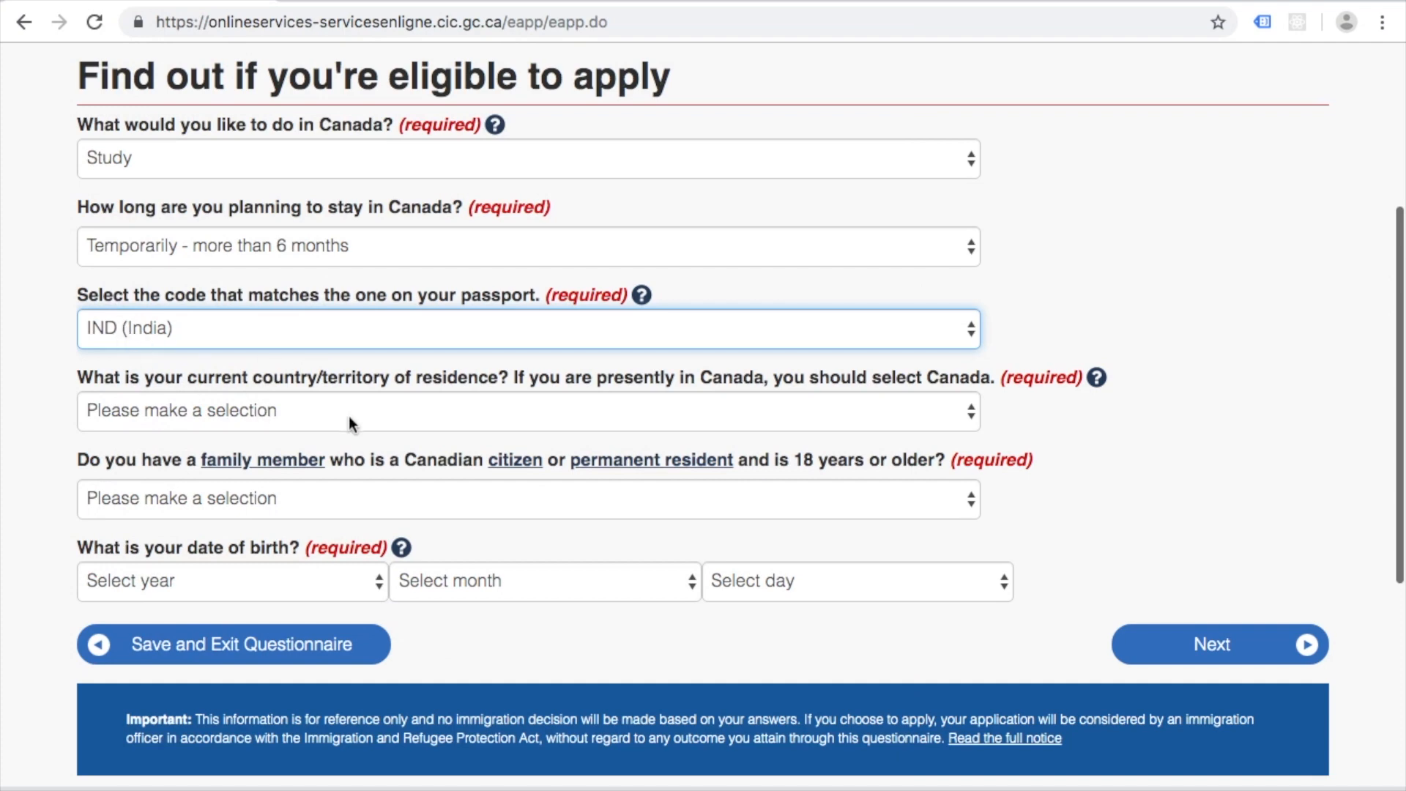
{"action": "left_click", "coordinate": [348, 416]}
{"action": "type", "text": "ind"}
{"action": "key", "text": "Return"}
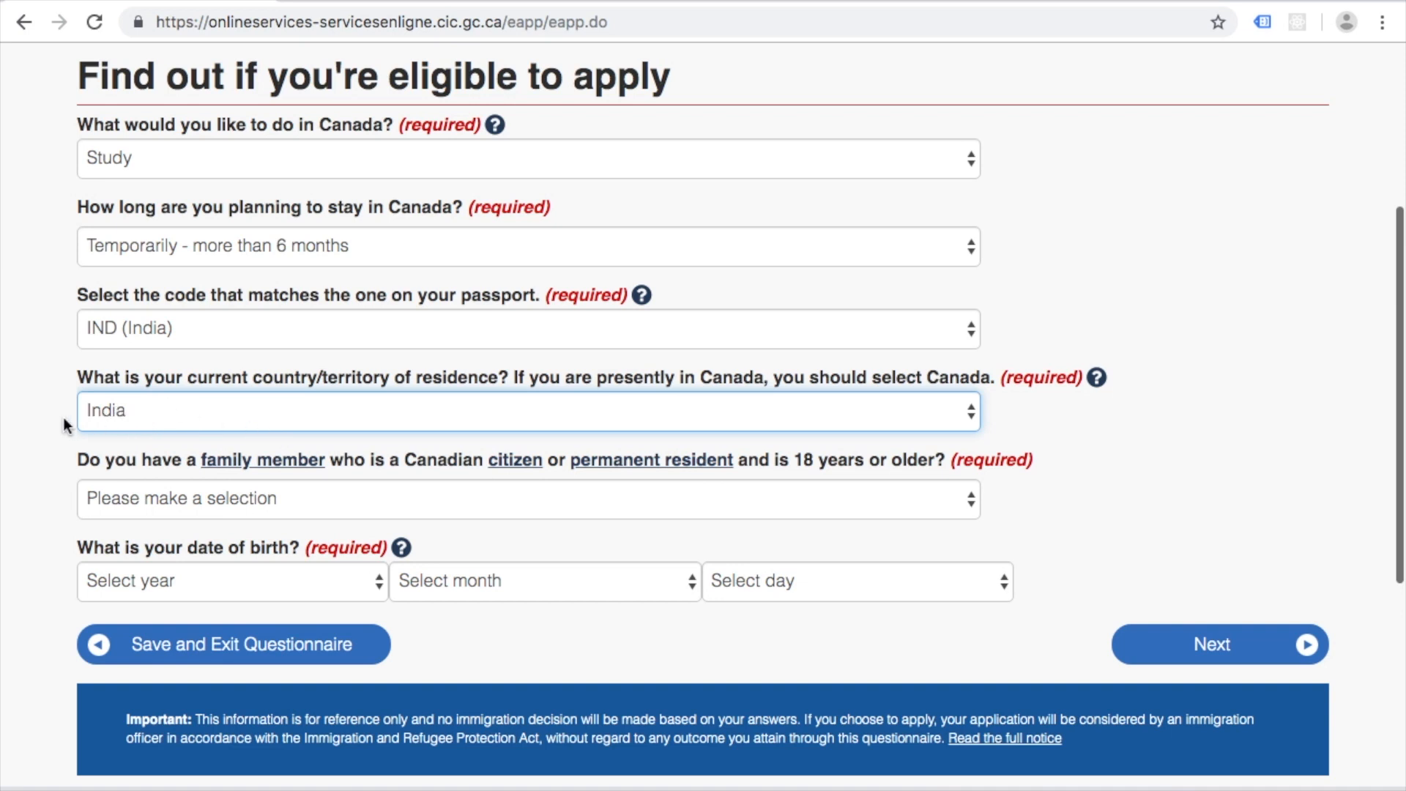
{"action": "scroll", "coordinate": [161, 407], "scroll_direction": "down", "scroll_amount": 2}
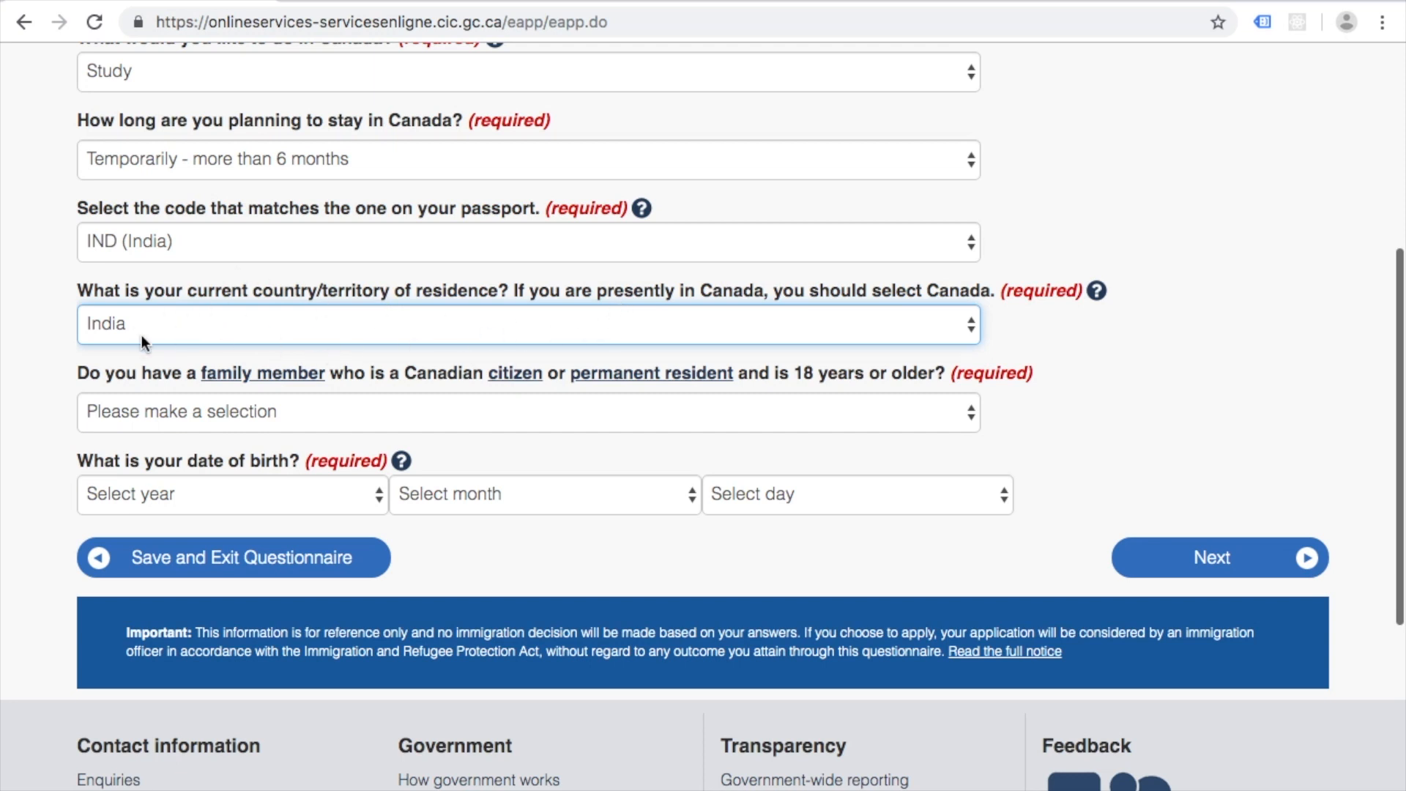
{"action": "left_click", "coordinate": [192, 319]}
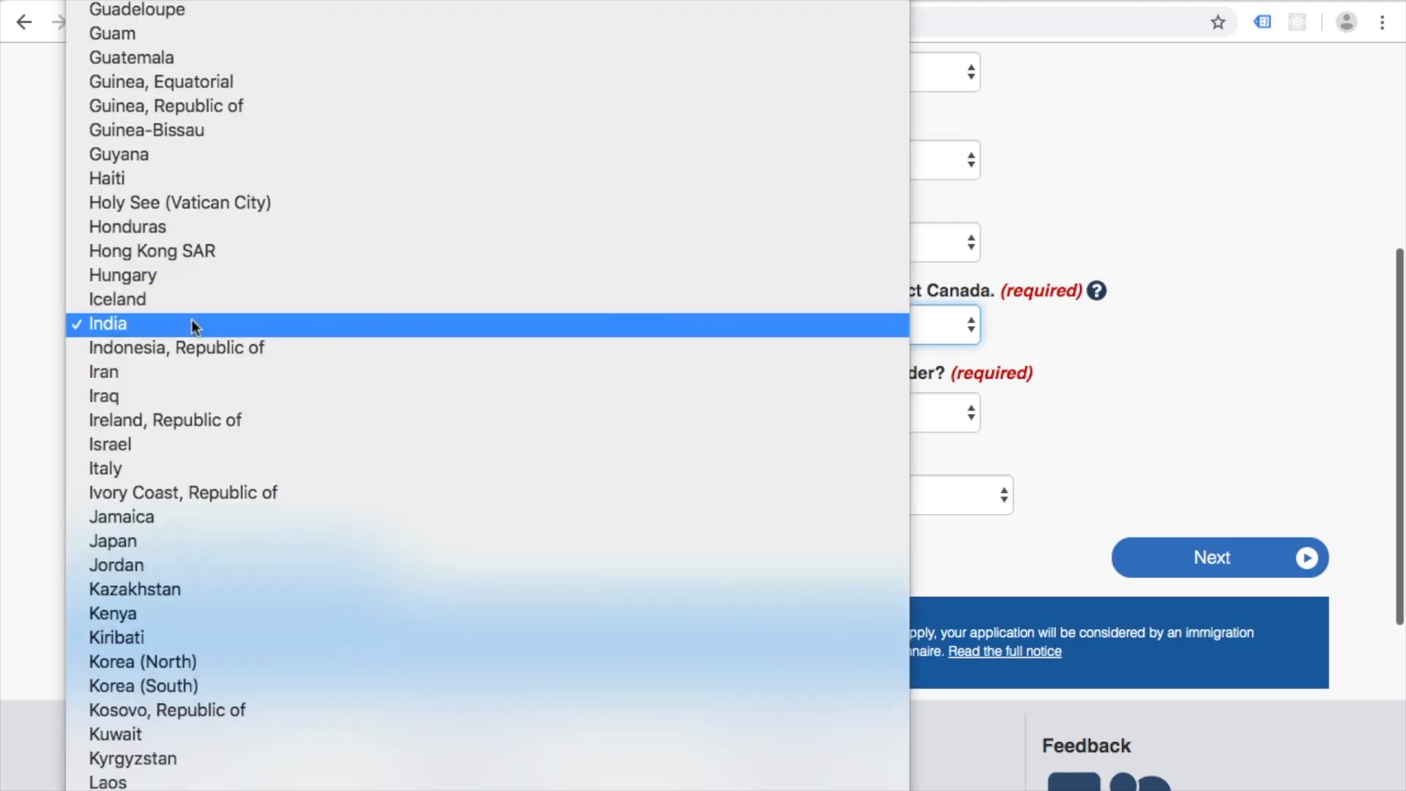
{"action": "left_click", "coordinate": [107, 324]}
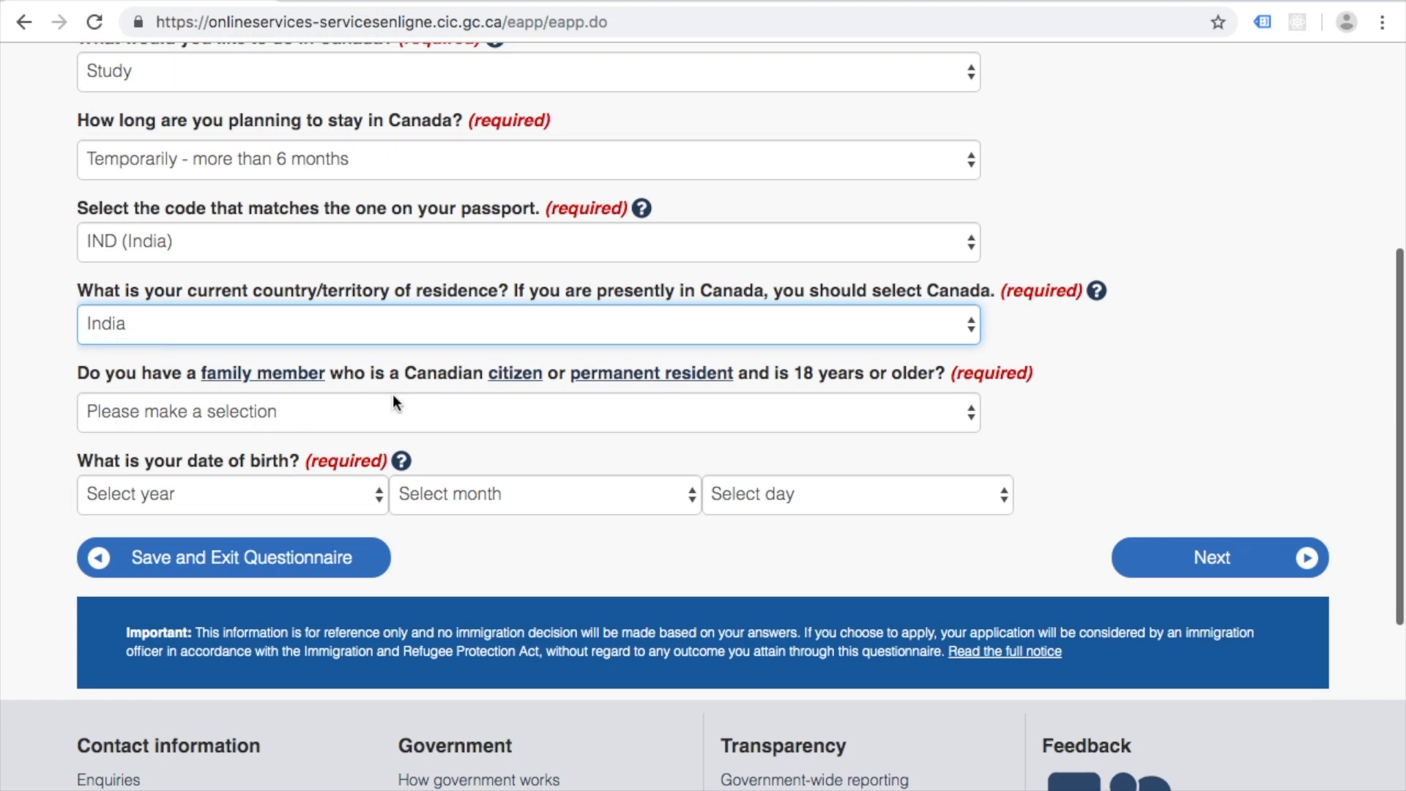
Step: Answer No to a Canadian family member, enter birth date 1993 August 21, and submit
{"action": "left_click", "coordinate": [455, 416]}
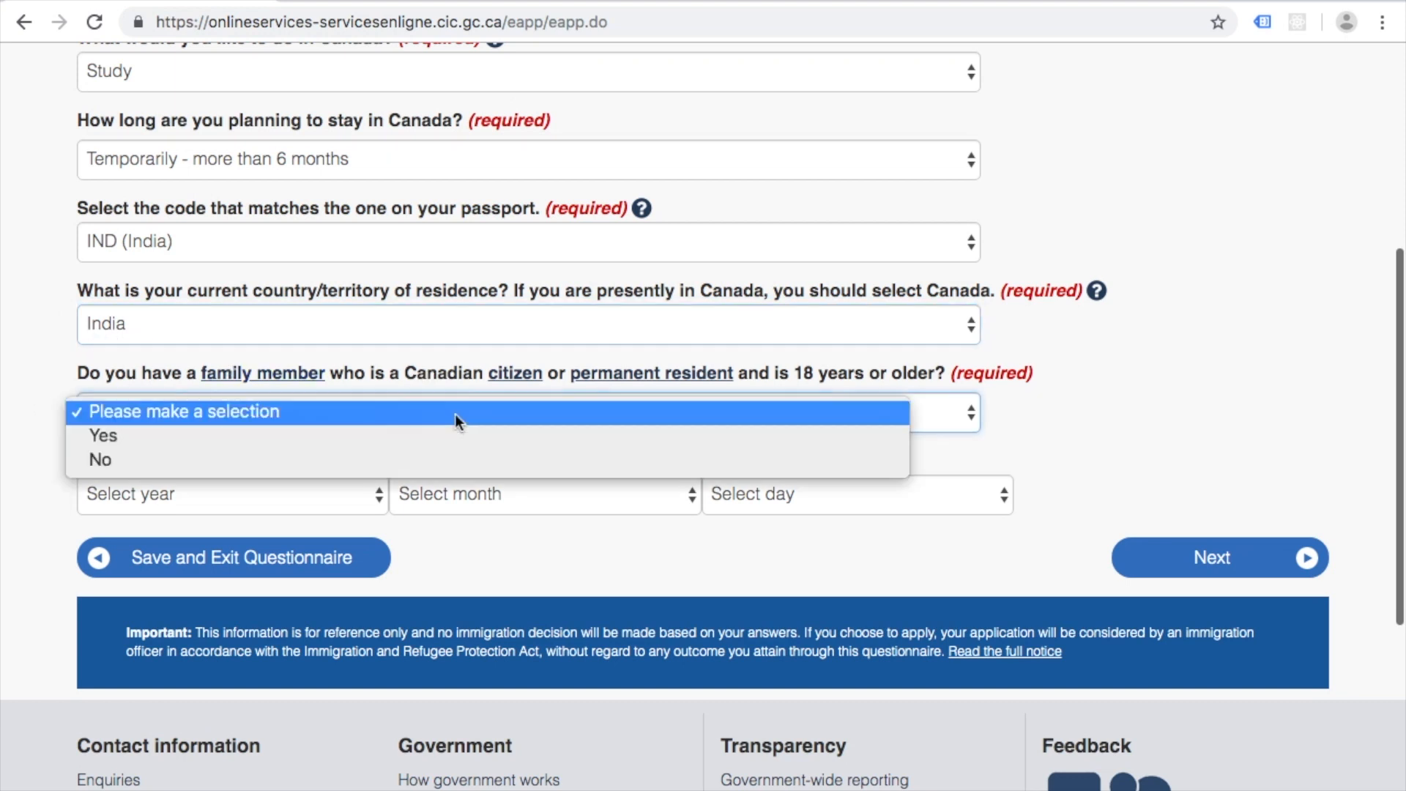
{"action": "left_click", "coordinate": [359, 459]}
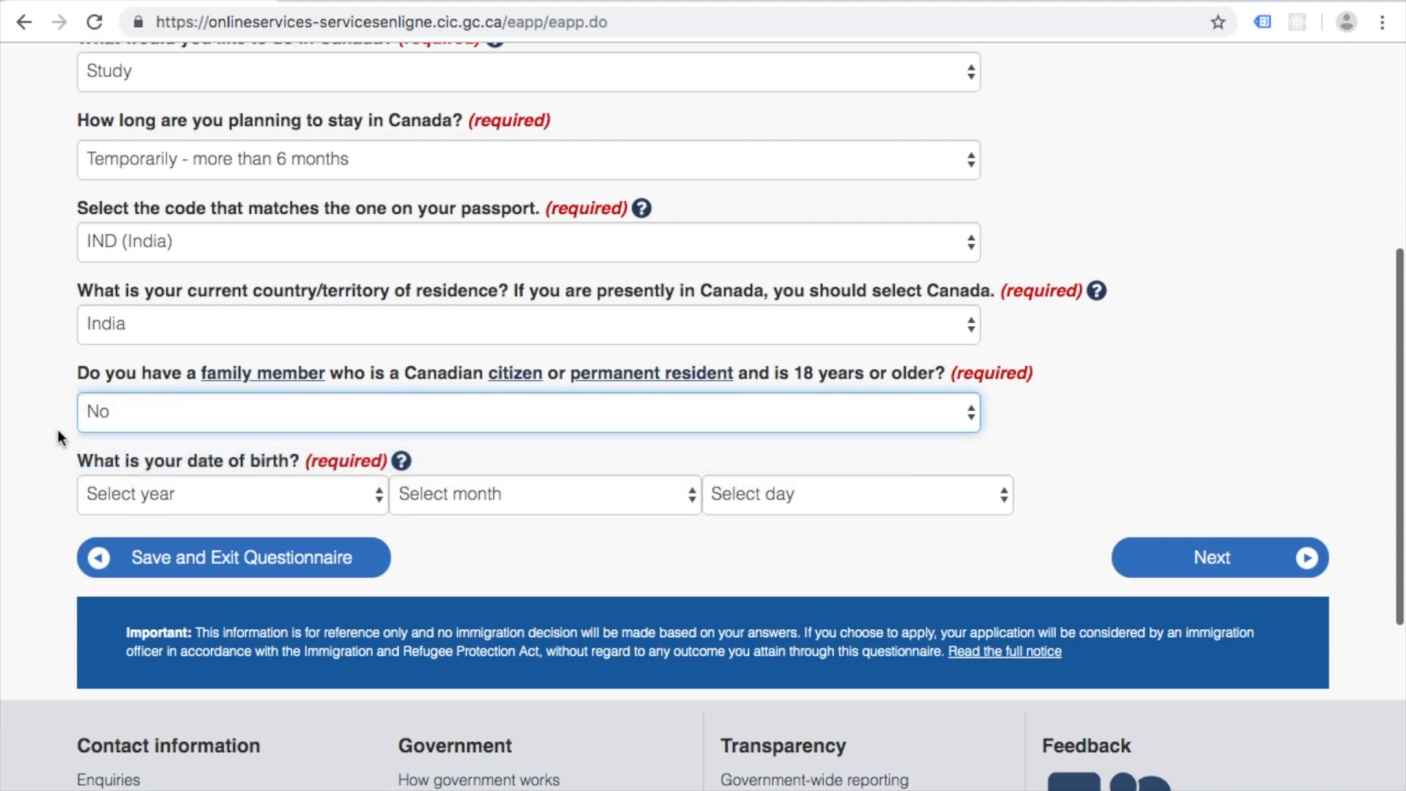
{"action": "scroll", "coordinate": [59, 429], "scroll_direction": "down", "scroll_amount": 3}
{"action": "left_click", "coordinate": [370, 364]}
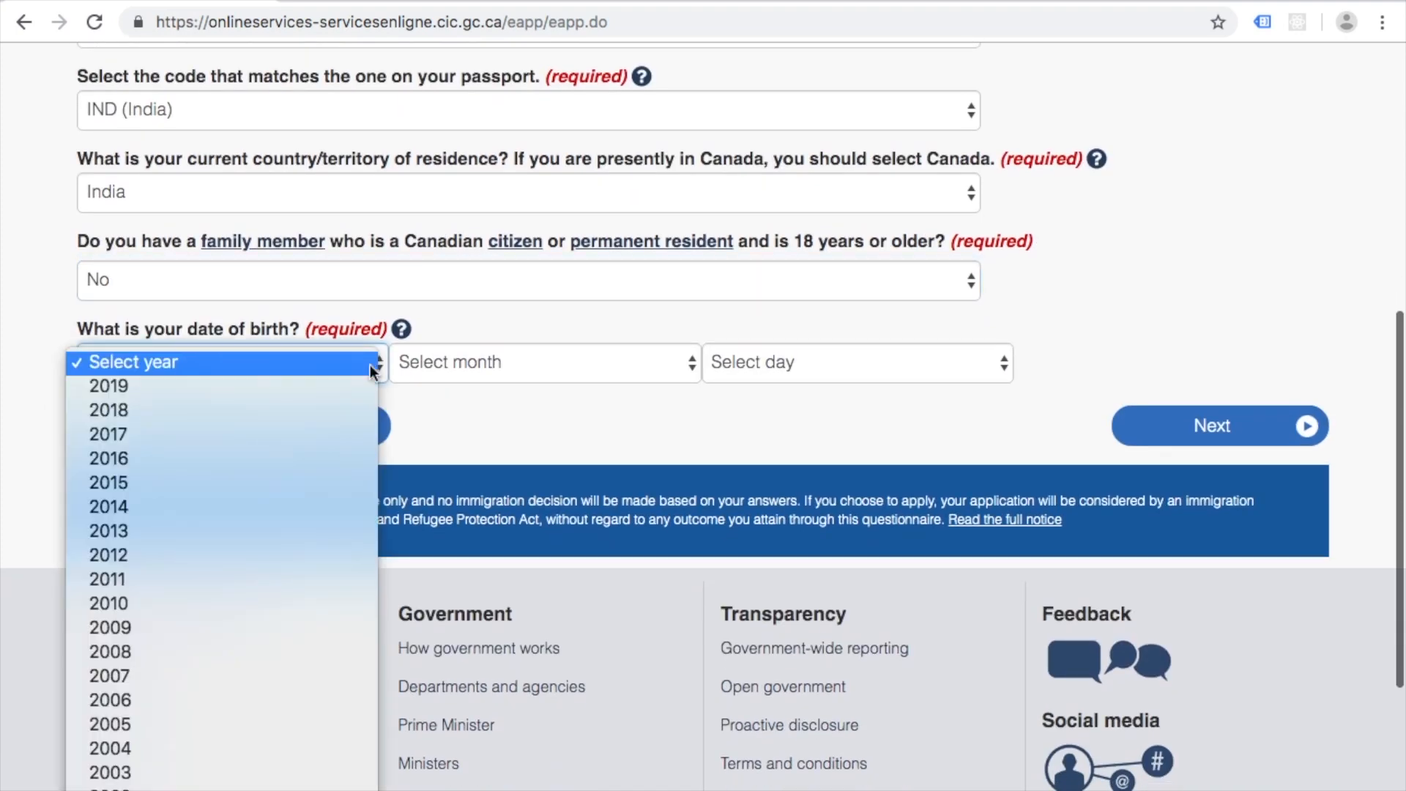
{"action": "type", "text": "1993"}
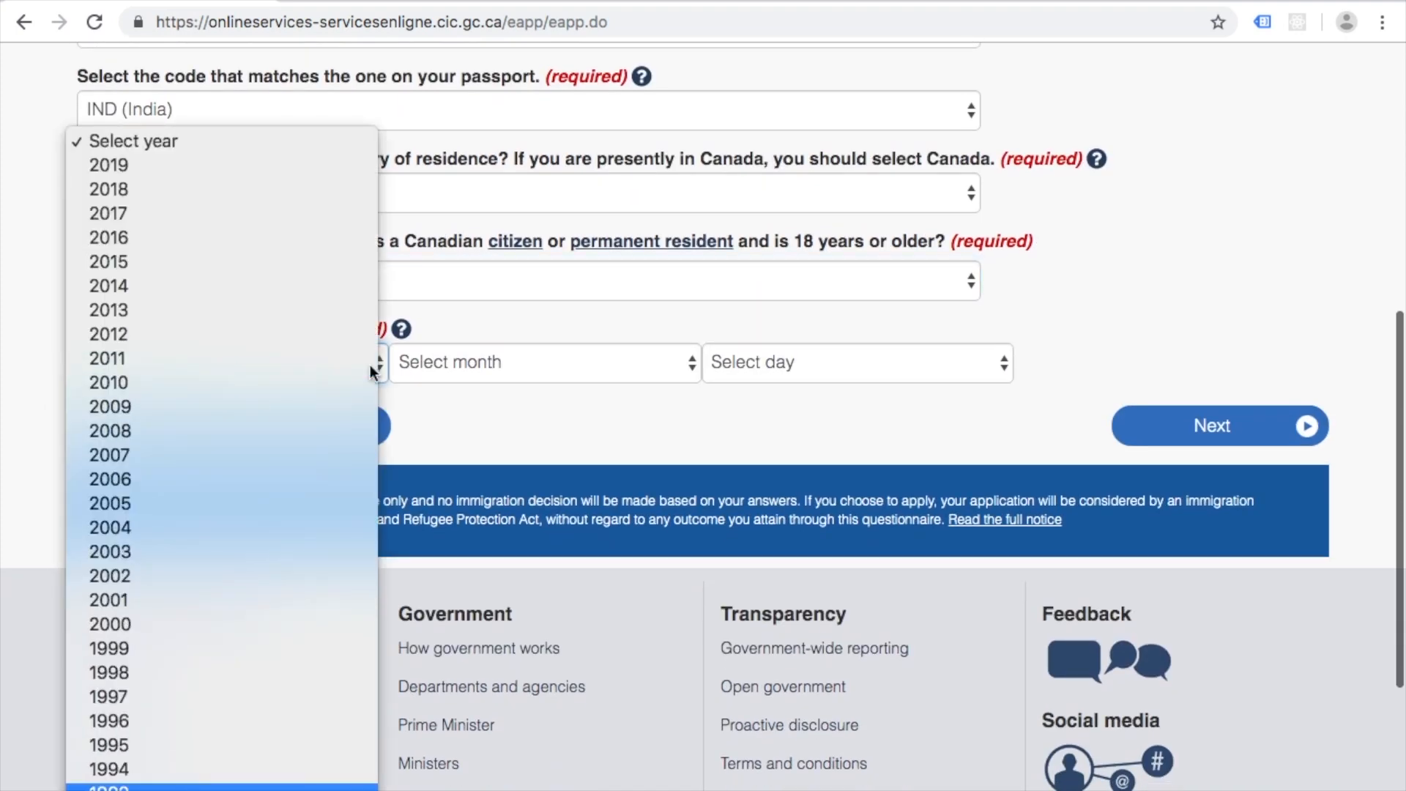
{"action": "key", "text": "Return"}
{"action": "left_click", "coordinate": [489, 363]}
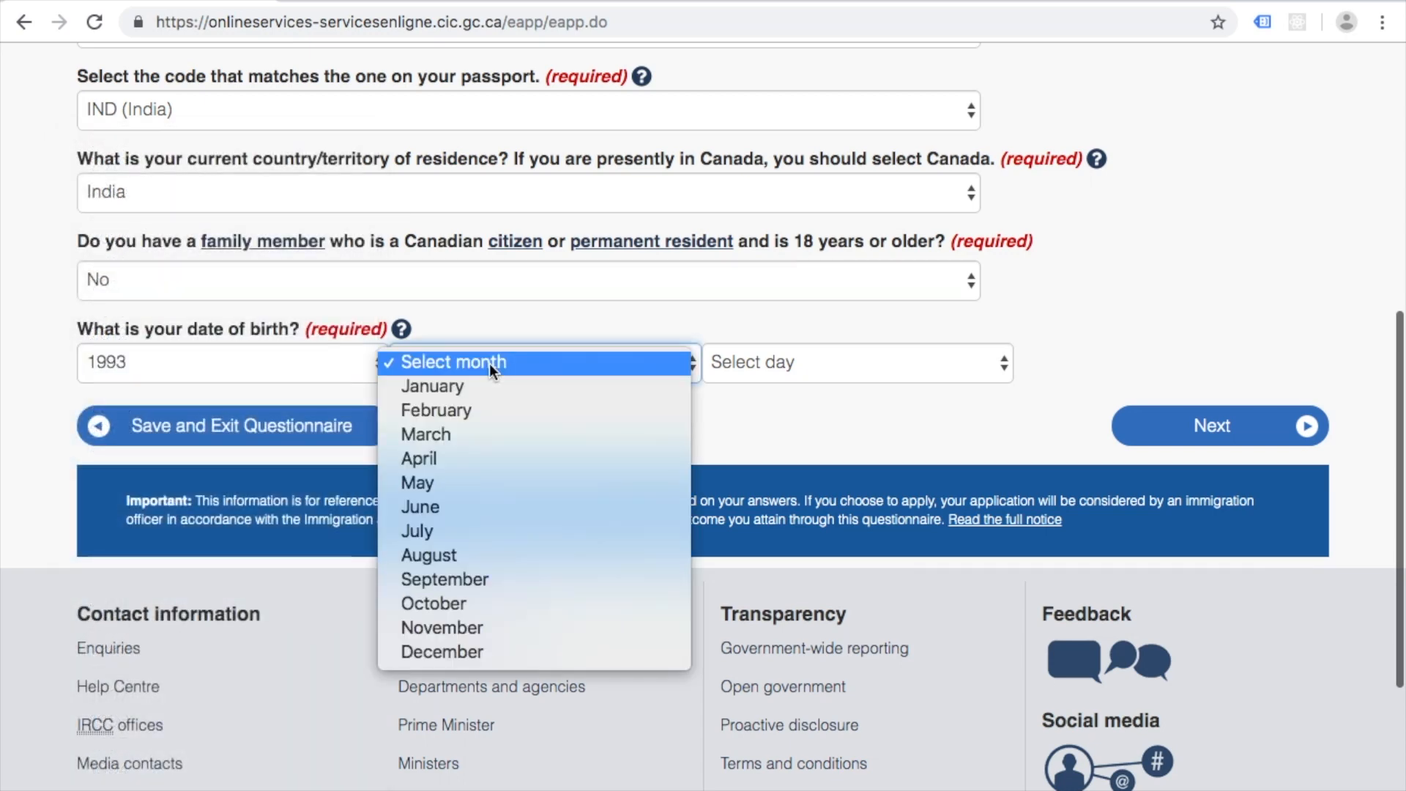
{"action": "type", "text": "au"}
{"action": "key", "text": "Return"}
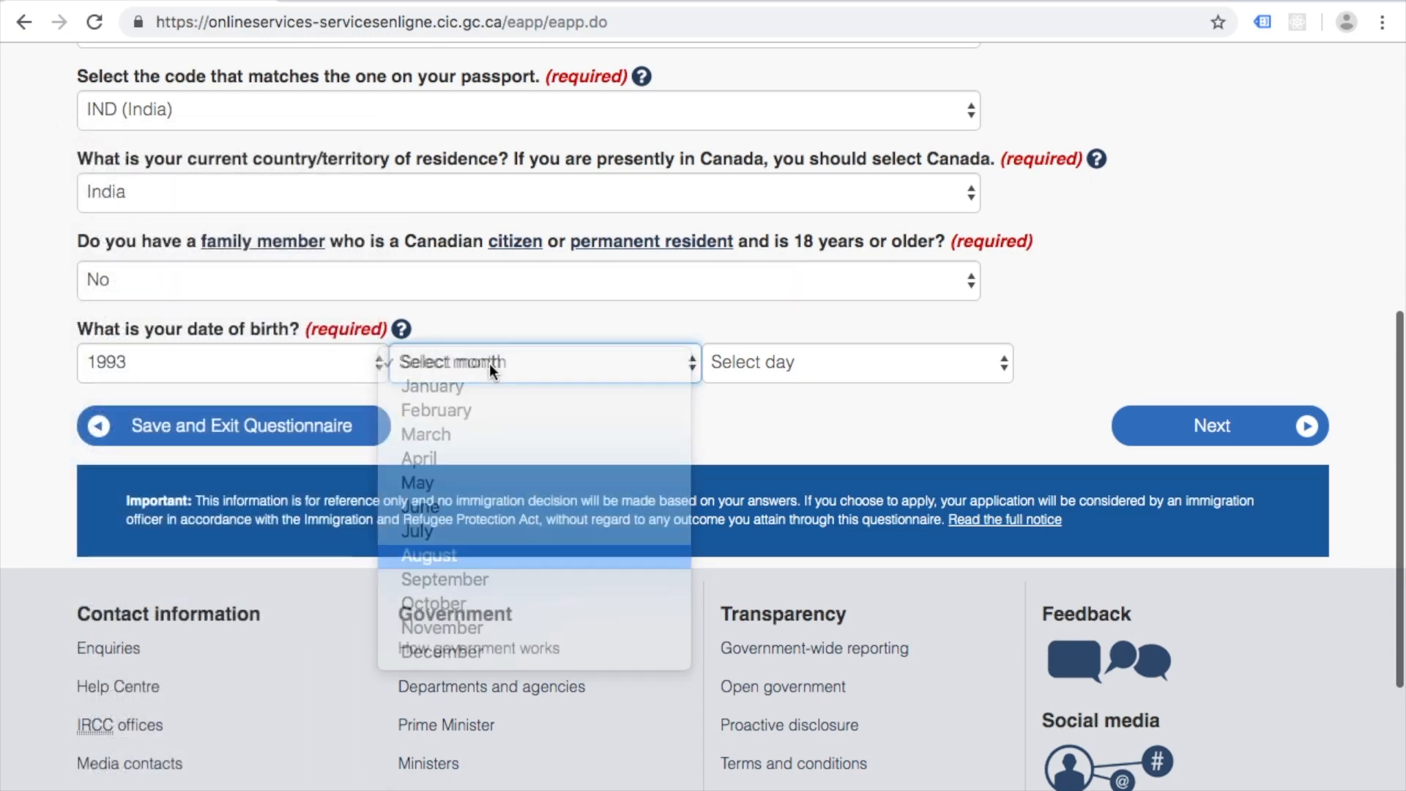
{"action": "left_click", "coordinate": [825, 361]}
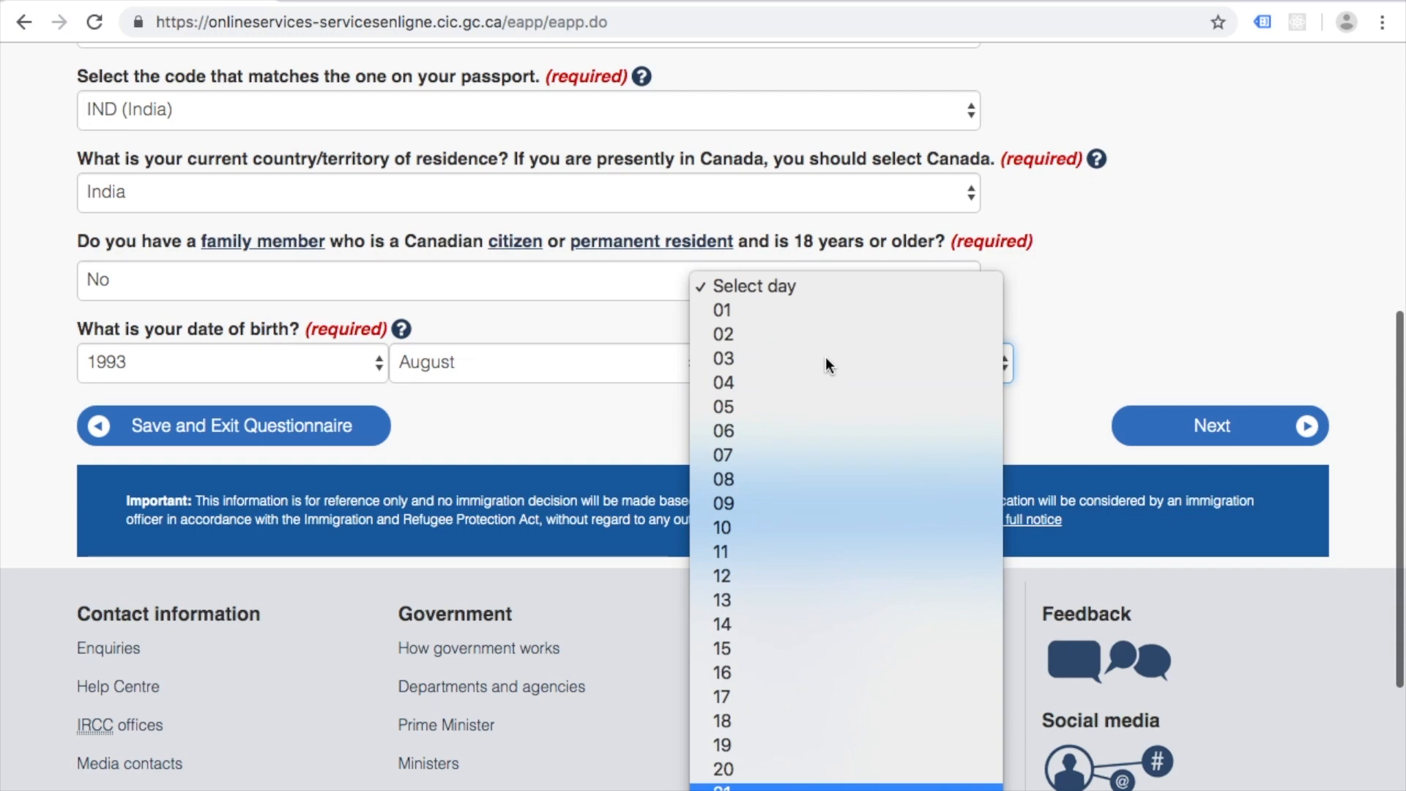
{"action": "key", "text": "Return"}
{"action": "left_click", "coordinate": [1172, 434]}
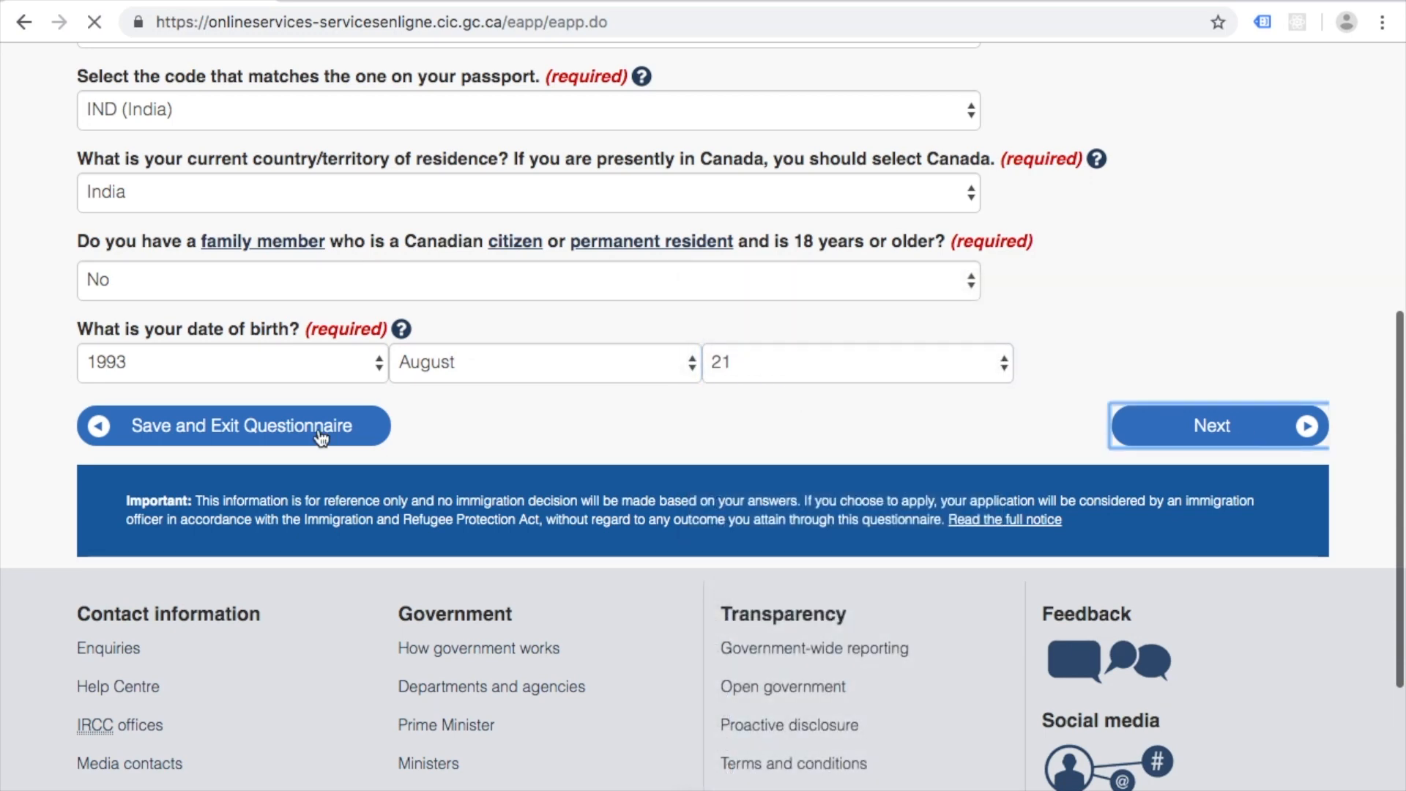
Step: Answer No to being a US permanent resident
{"action": "scroll", "coordinate": [52, 378], "scroll_direction": "down", "scroll_amount": 2}
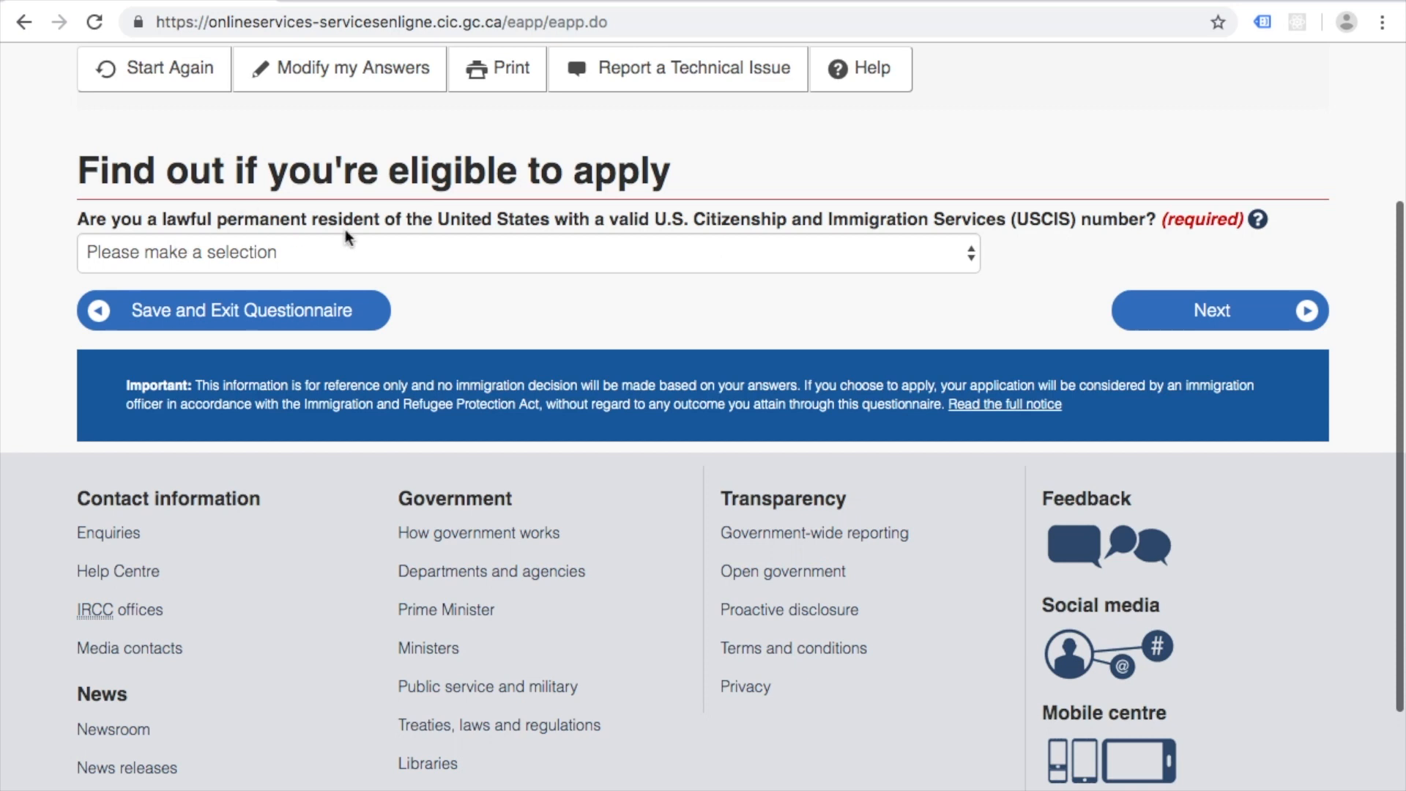
{"action": "left_click", "coordinate": [972, 253]}
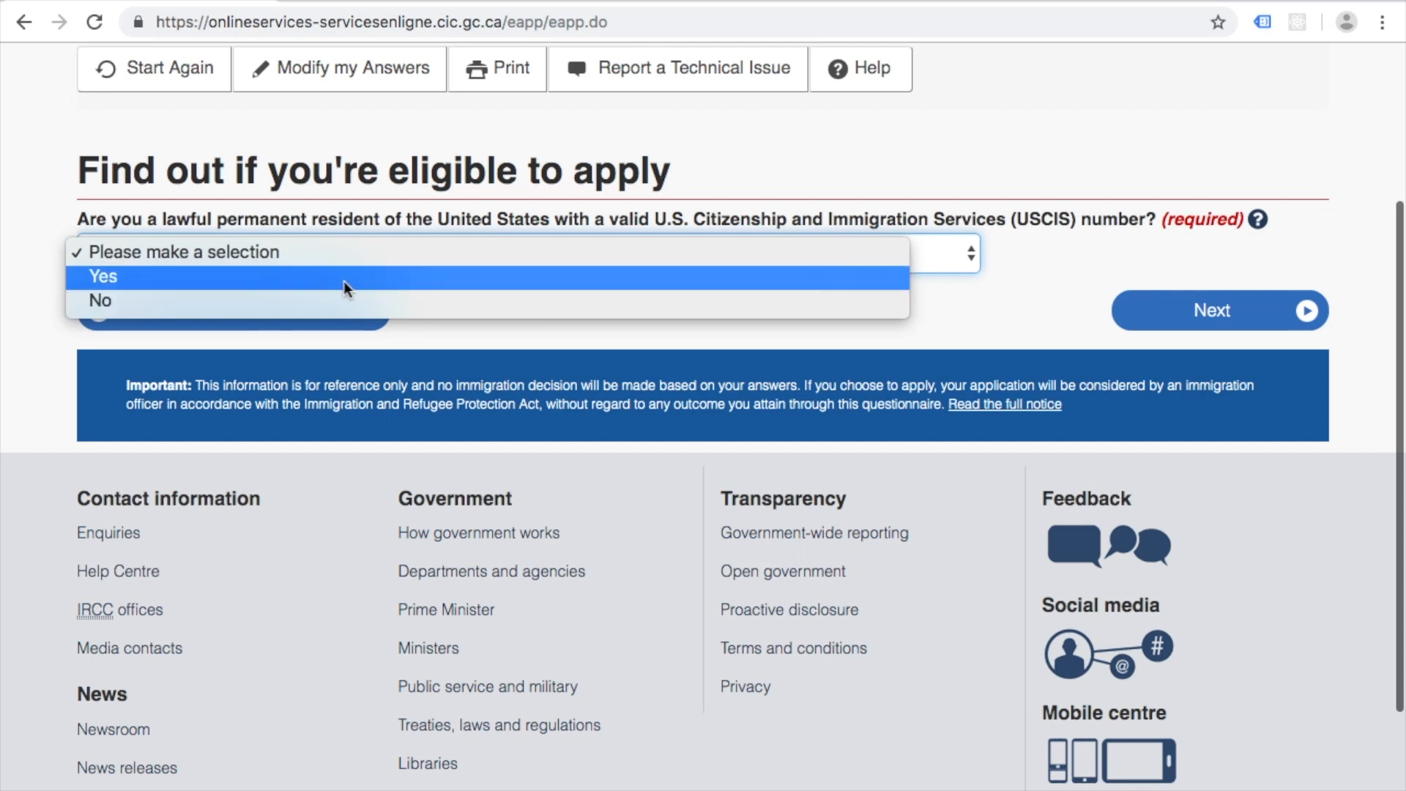
{"action": "left_click", "coordinate": [345, 303]}
{"action": "left_click", "coordinate": [1246, 311]}
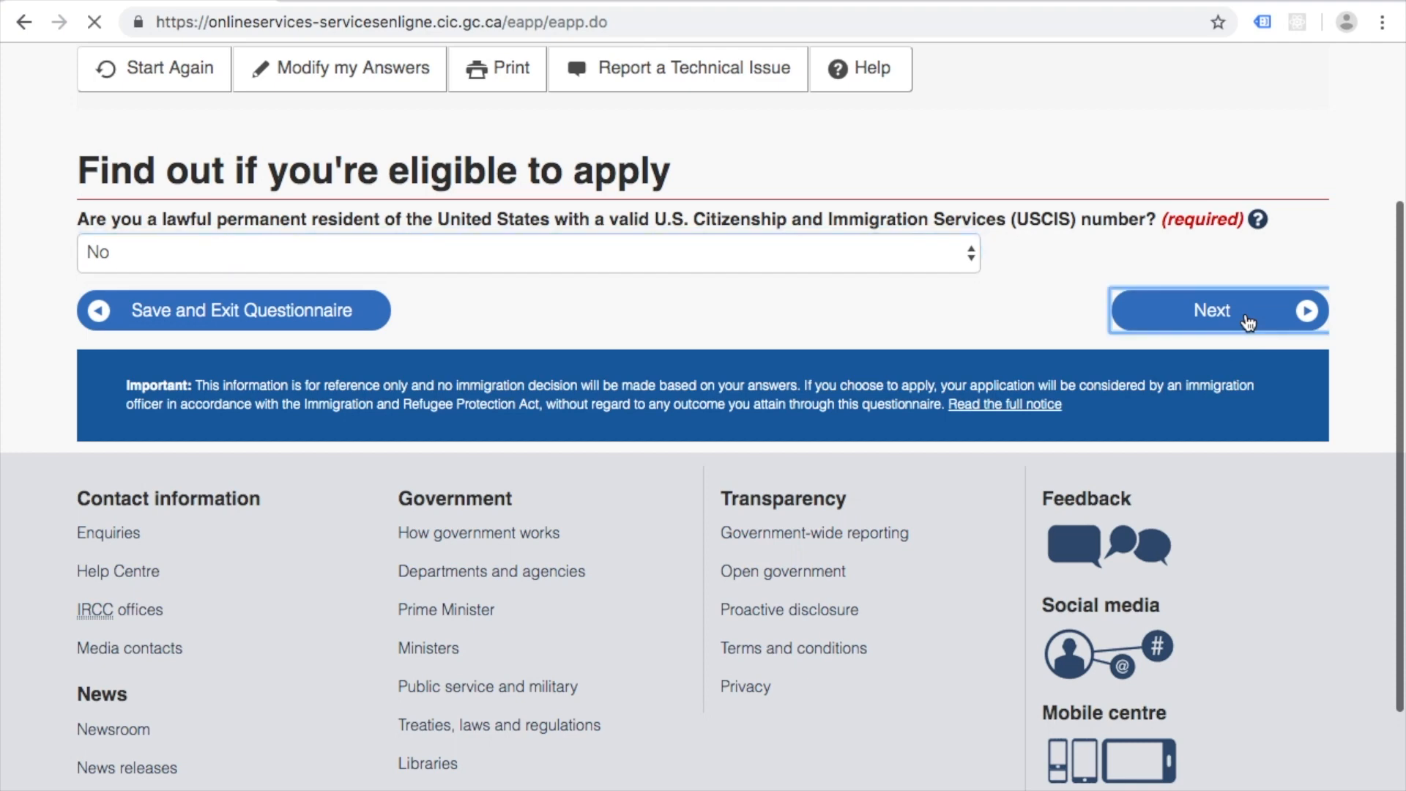
Step: Answer Yes to acceptance at a designated learning institution
{"action": "scroll", "coordinate": [16, 405], "scroll_direction": "down", "scroll_amount": 1}
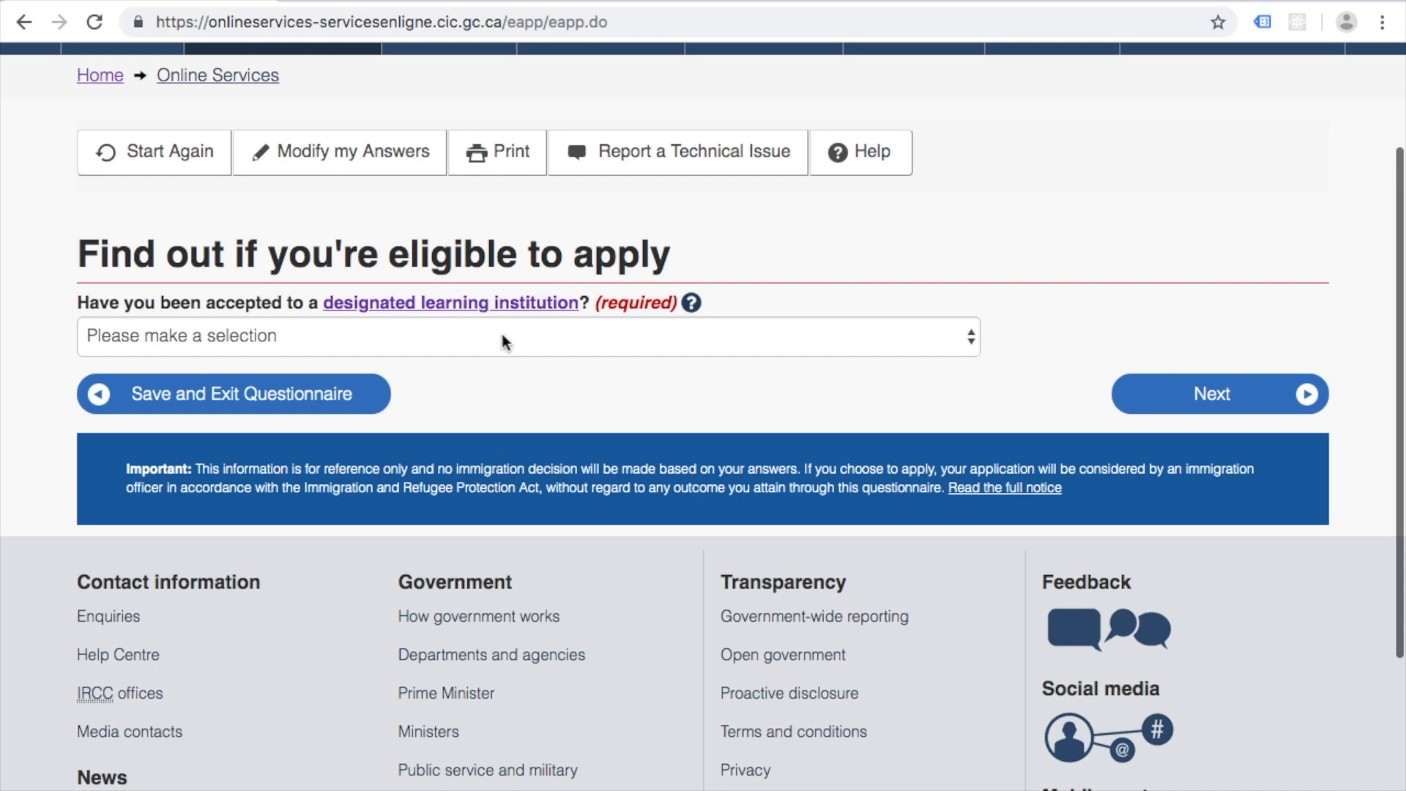
{"action": "left_click", "coordinate": [502, 337]}
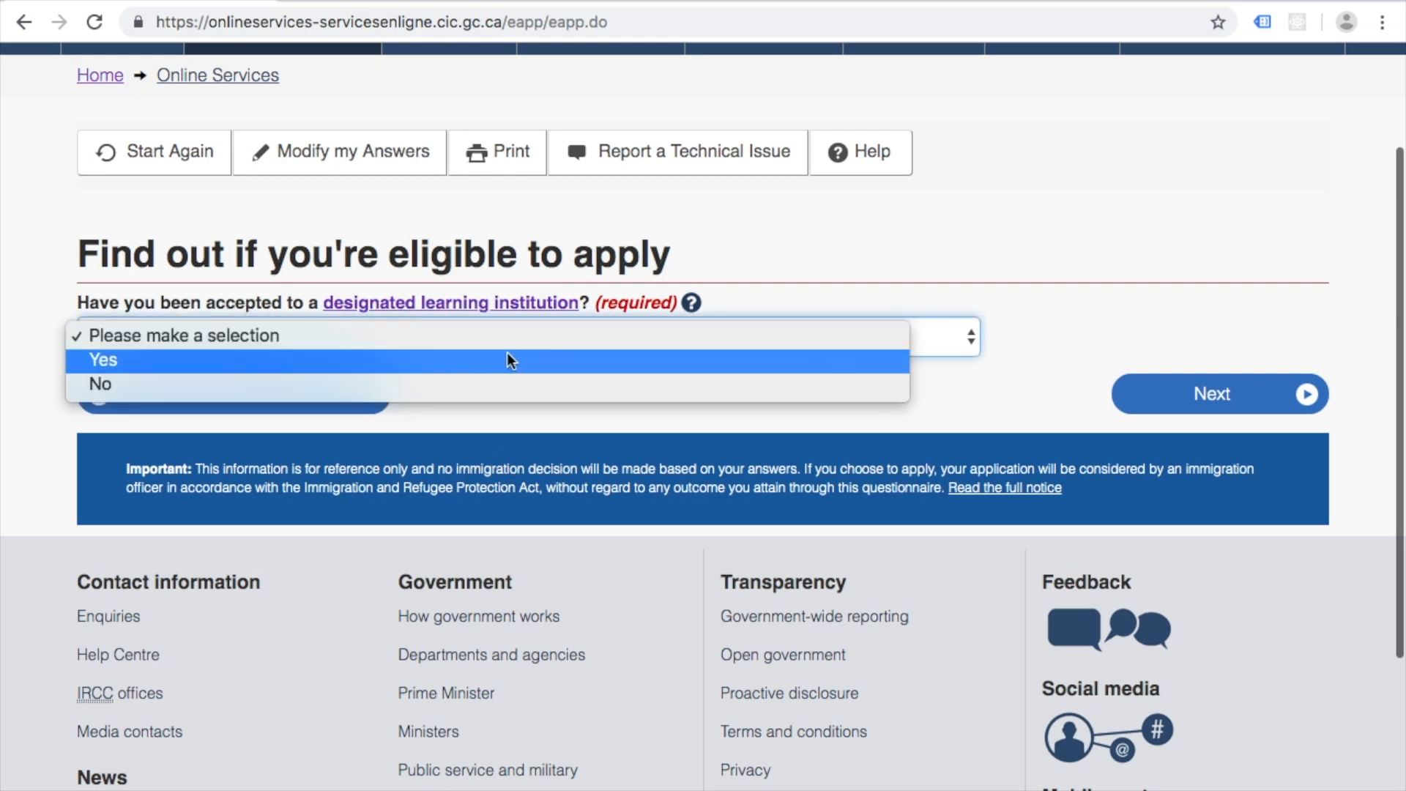
{"action": "left_click", "coordinate": [421, 361]}
{"action": "left_click", "coordinate": [1244, 407]}
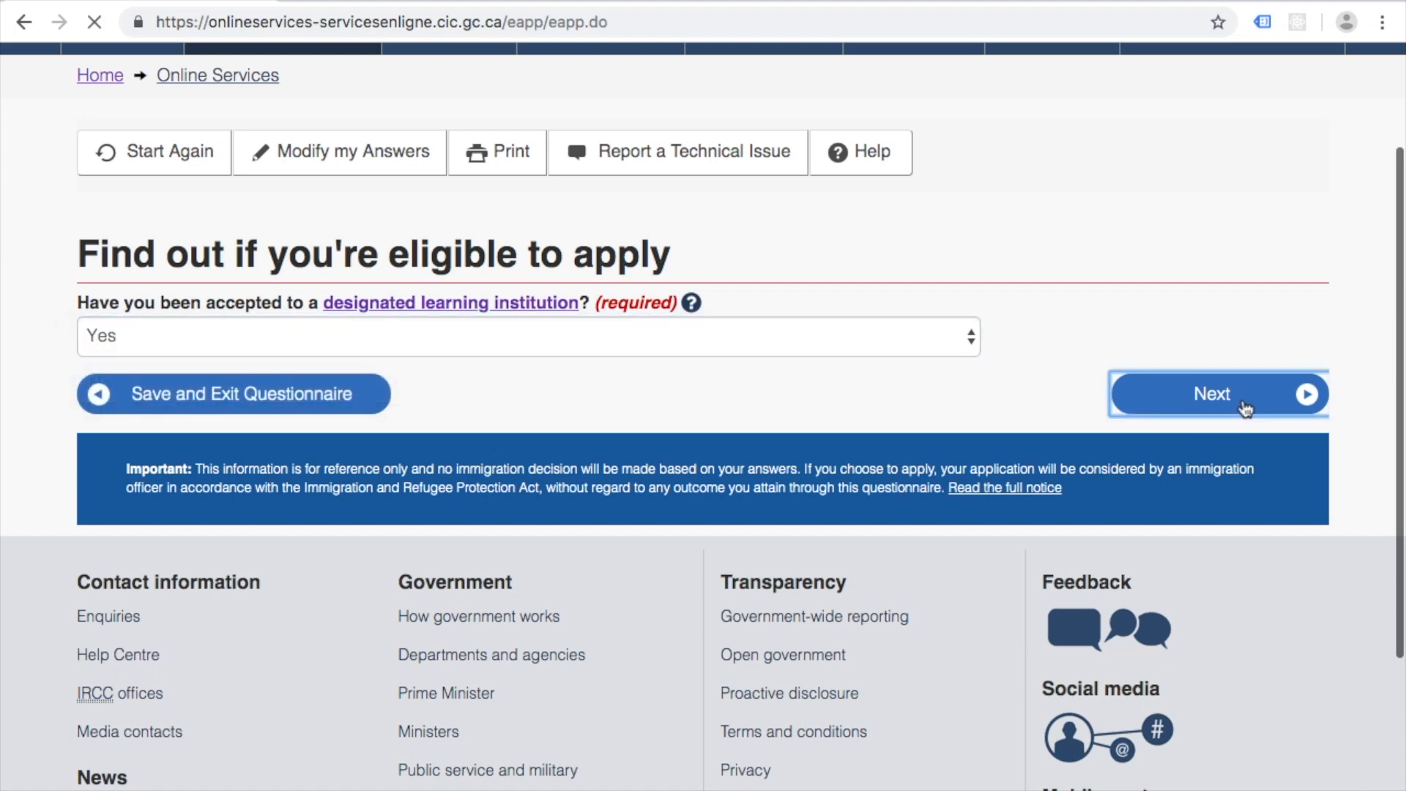
Step: Answer No to living in one of the designated countries
{"action": "scroll", "coordinate": [54, 428], "scroll_direction": "down", "scroll_amount": 2}
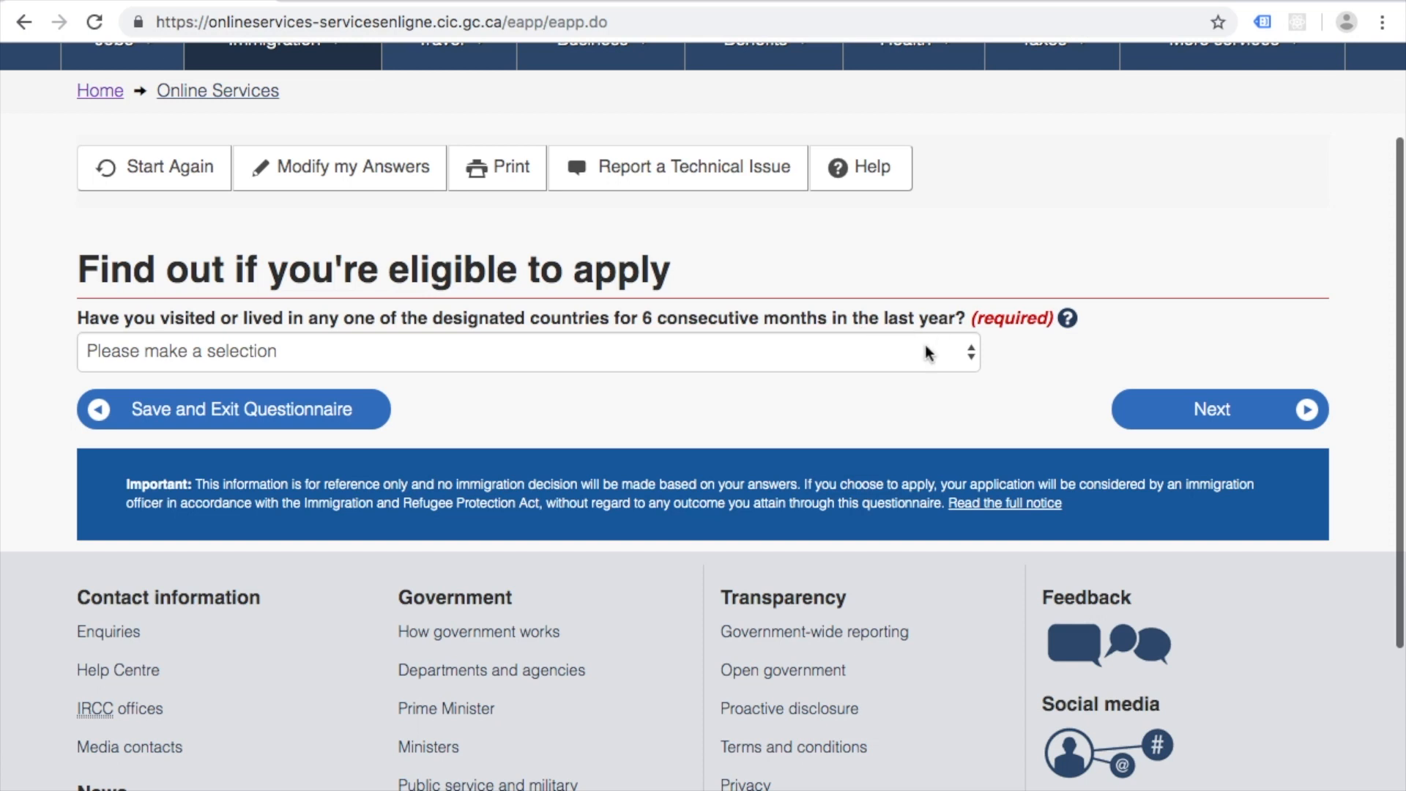
{"action": "left_click", "coordinate": [855, 349]}
{"action": "left_click", "coordinate": [819, 399]}
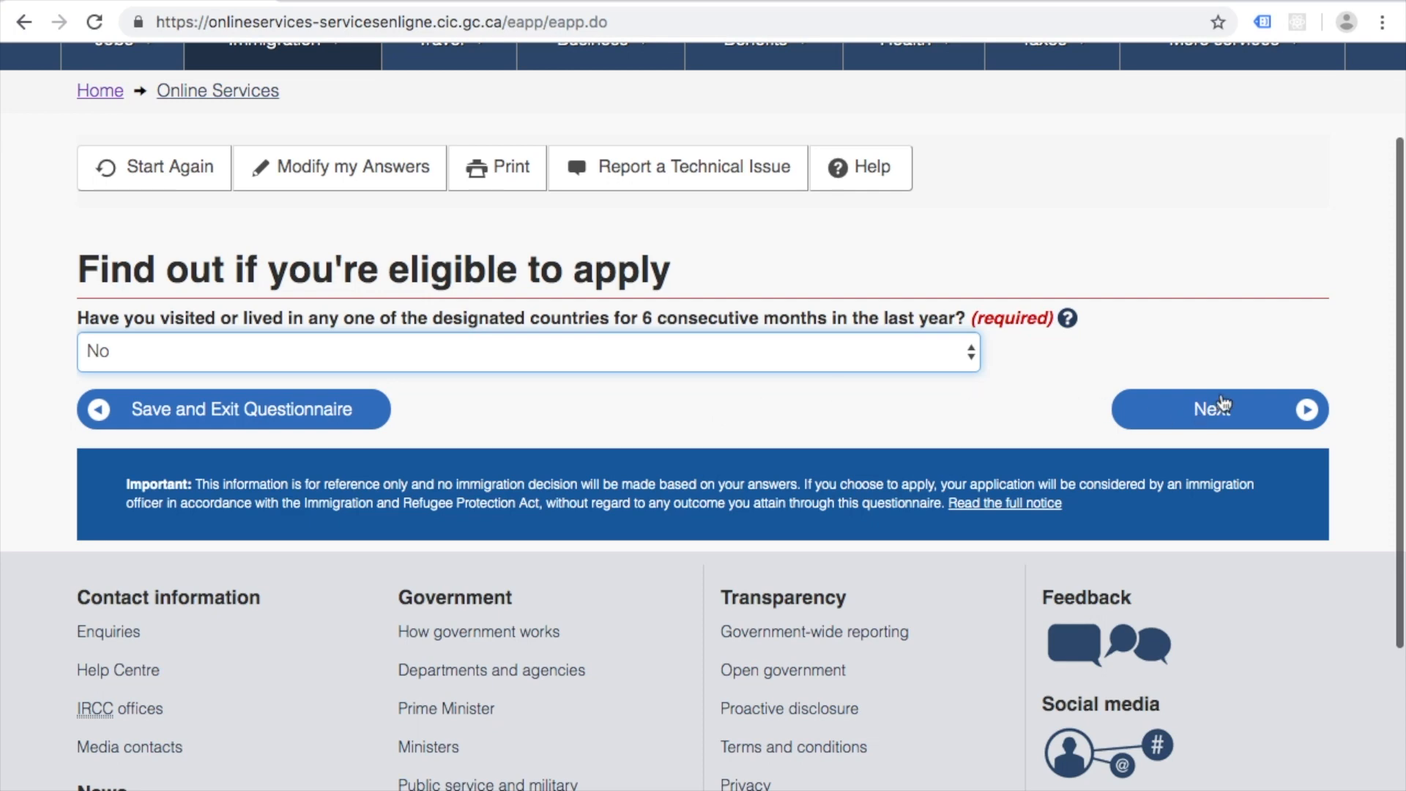
{"action": "left_click", "coordinate": [1228, 428]}
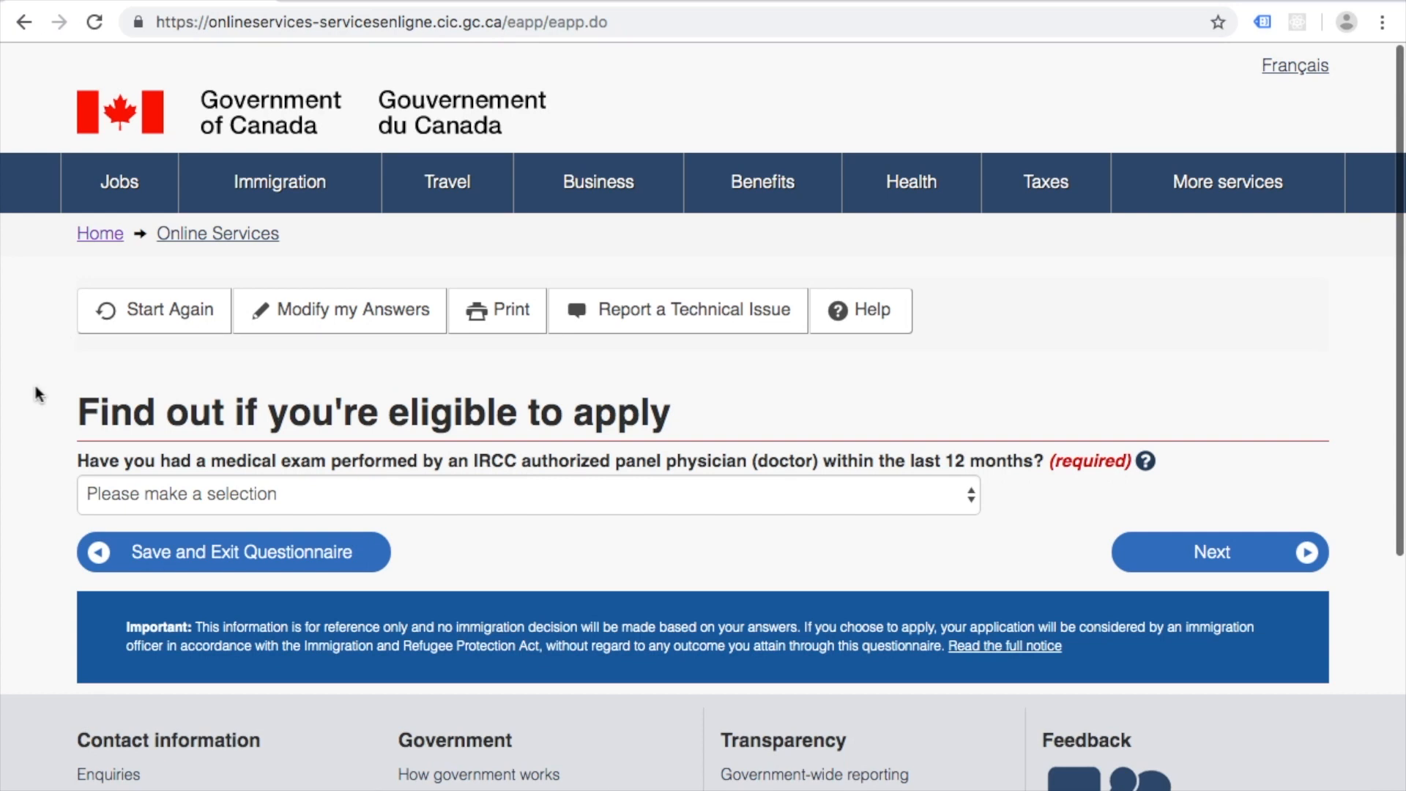
Step: Answer Yes to having a panel-physician medical exam within 12 months
{"action": "scroll", "coordinate": [35, 399], "scroll_direction": "down", "scroll_amount": 2}
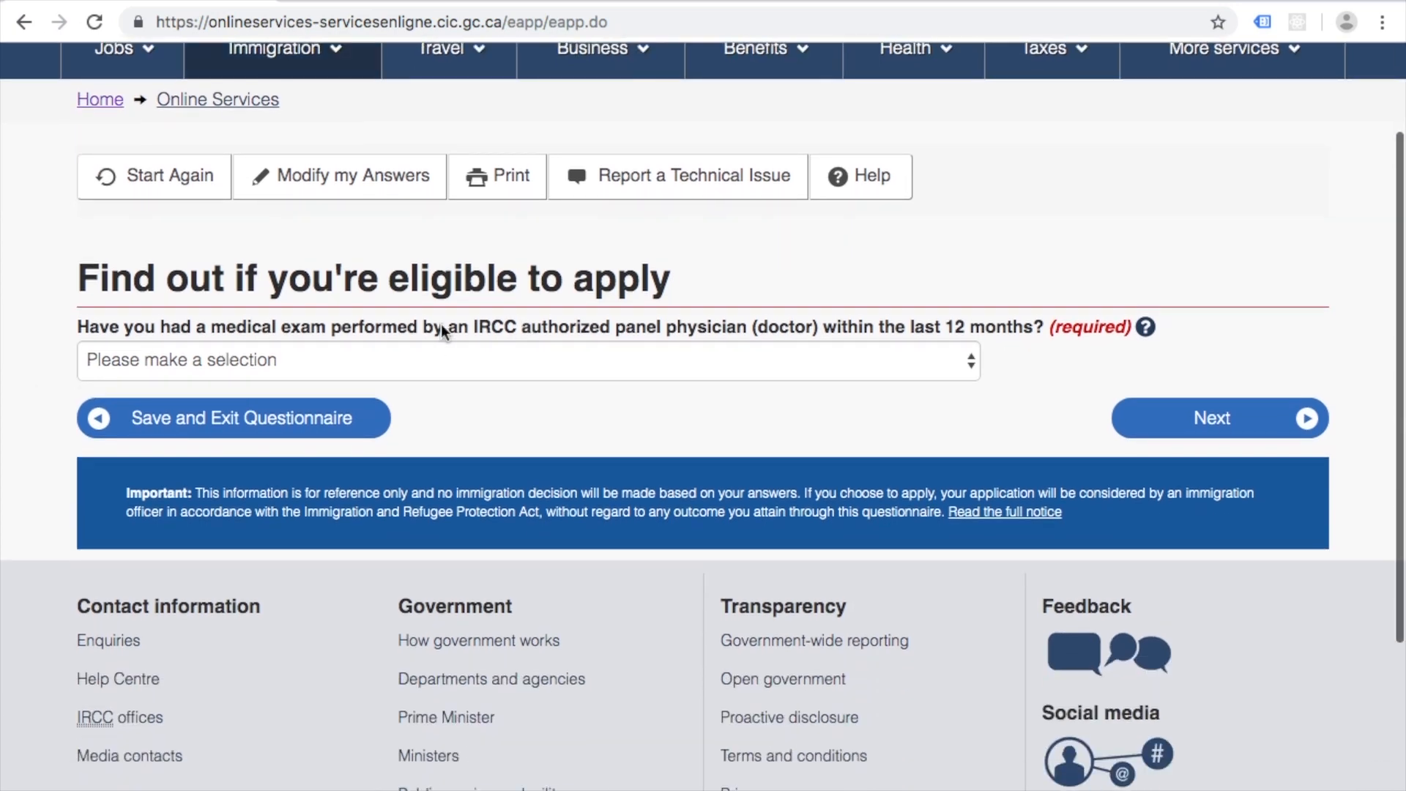
{"action": "left_click", "coordinate": [942, 370]}
{"action": "left_click", "coordinate": [885, 387]}
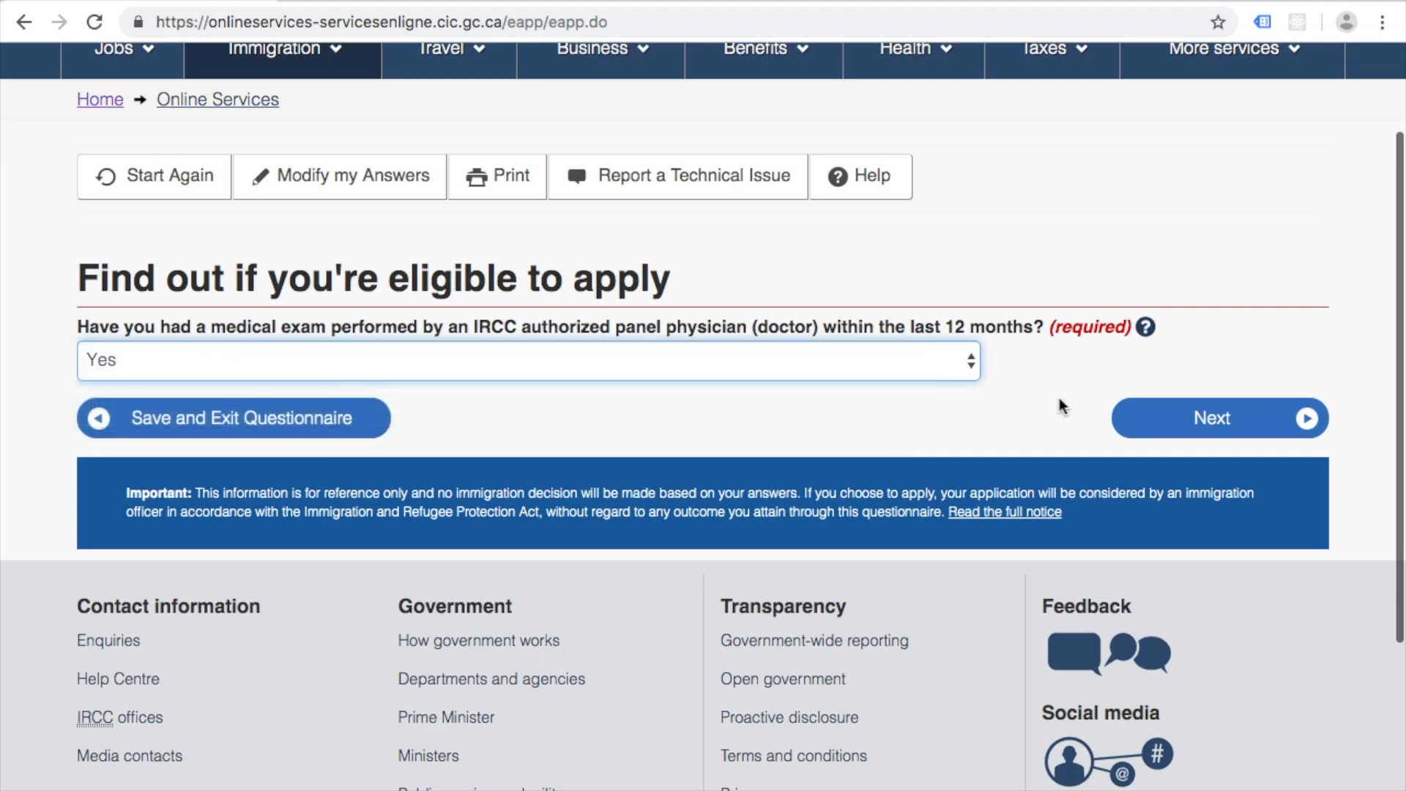
{"action": "left_click", "coordinate": [1208, 417]}
Step: Answer Yes to GIC and full first-year tuition, choose Yes - IELTS, and submit
{"action": "scroll", "coordinate": [73, 476], "scroll_direction": "down", "scroll_amount": 3}
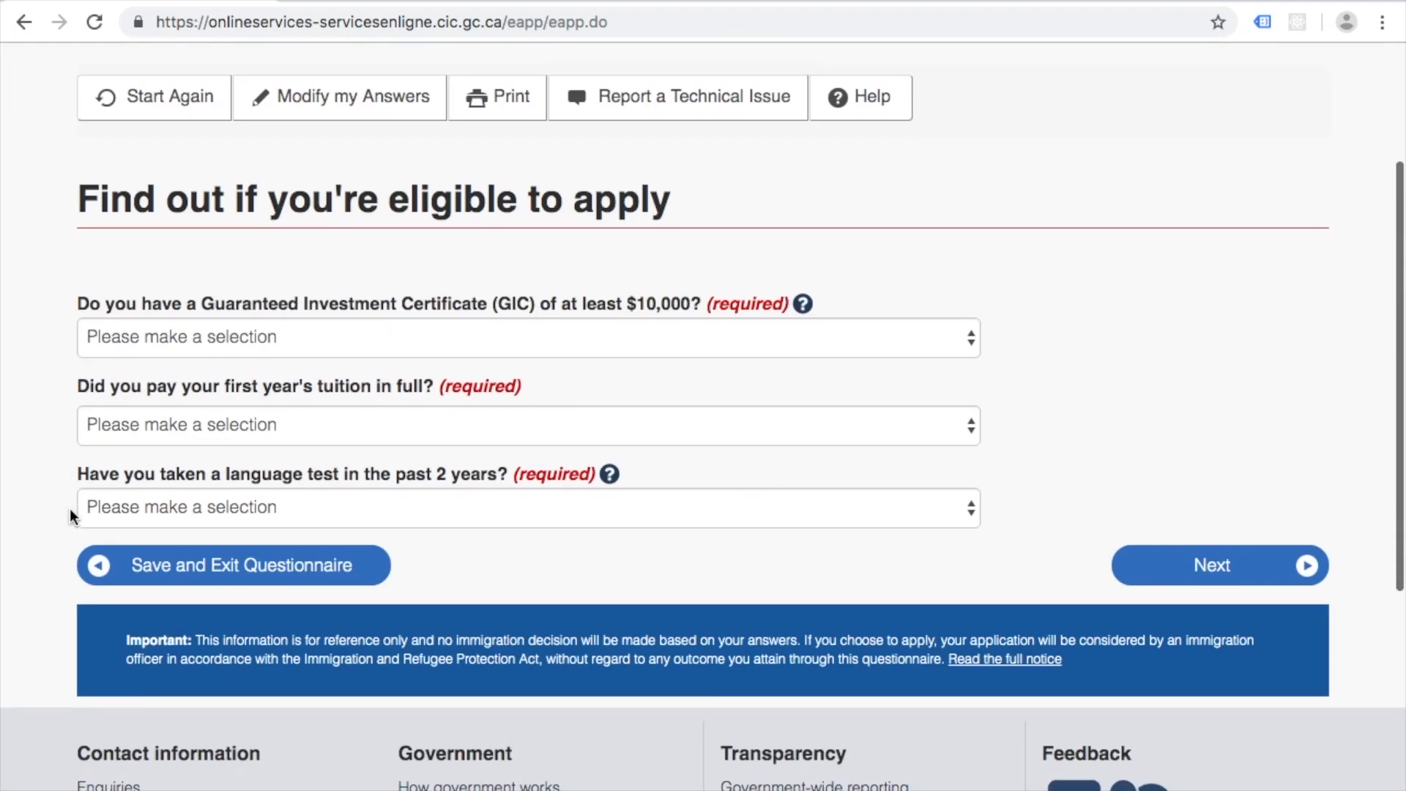
{"action": "left_click", "coordinate": [385, 329]}
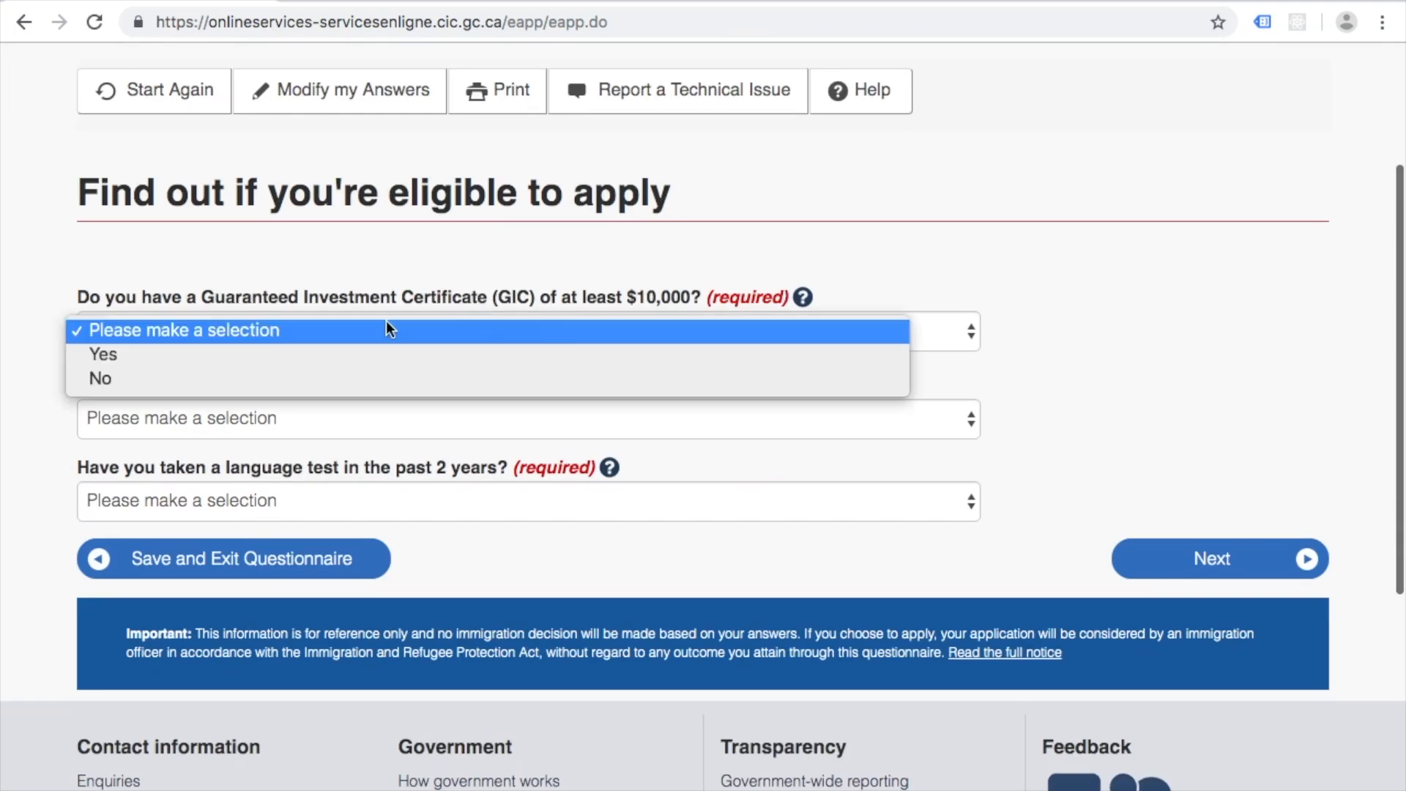
{"action": "left_click", "coordinate": [339, 351]}
{"action": "scroll", "coordinate": [339, 355], "scroll_direction": "down", "scroll_amount": 1}
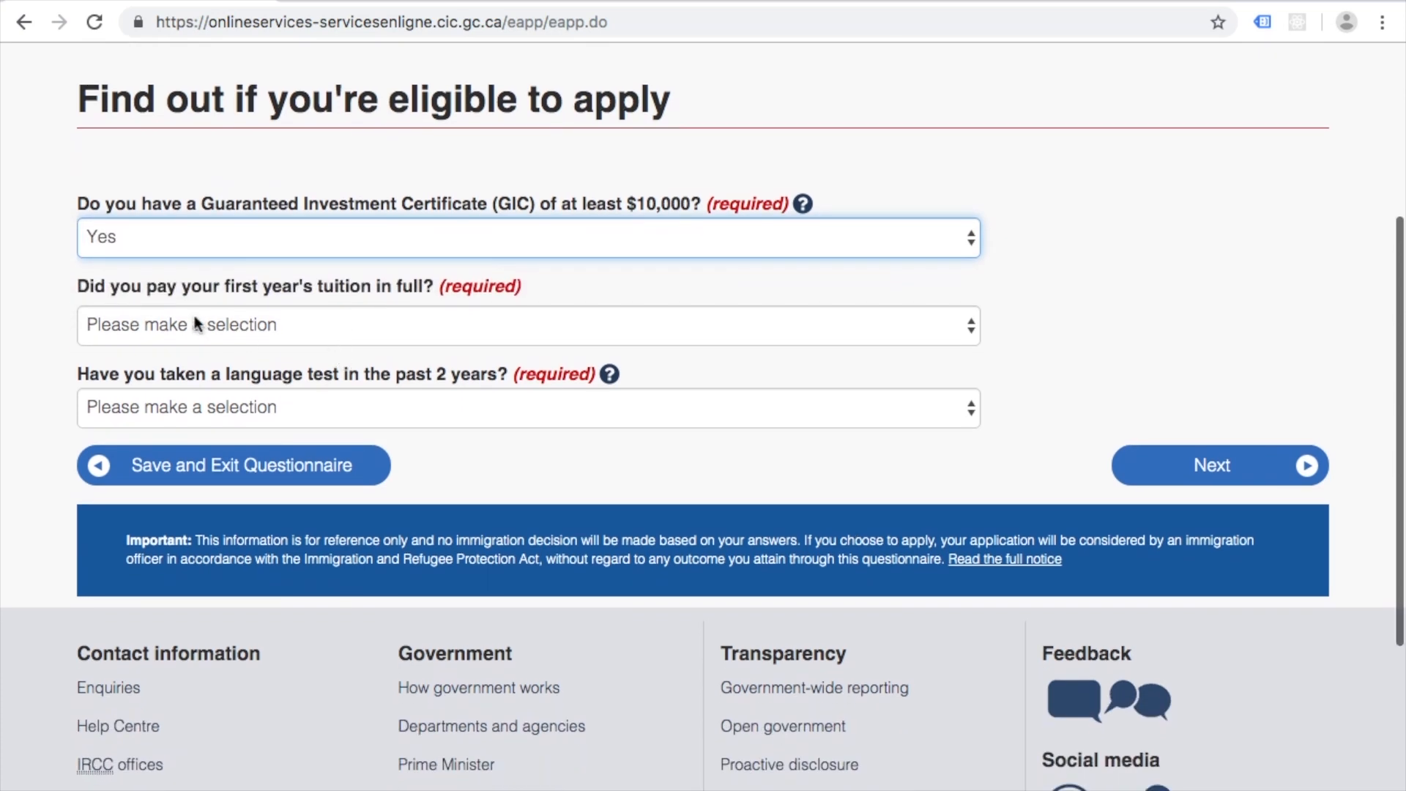
{"action": "left_click", "coordinate": [331, 326]}
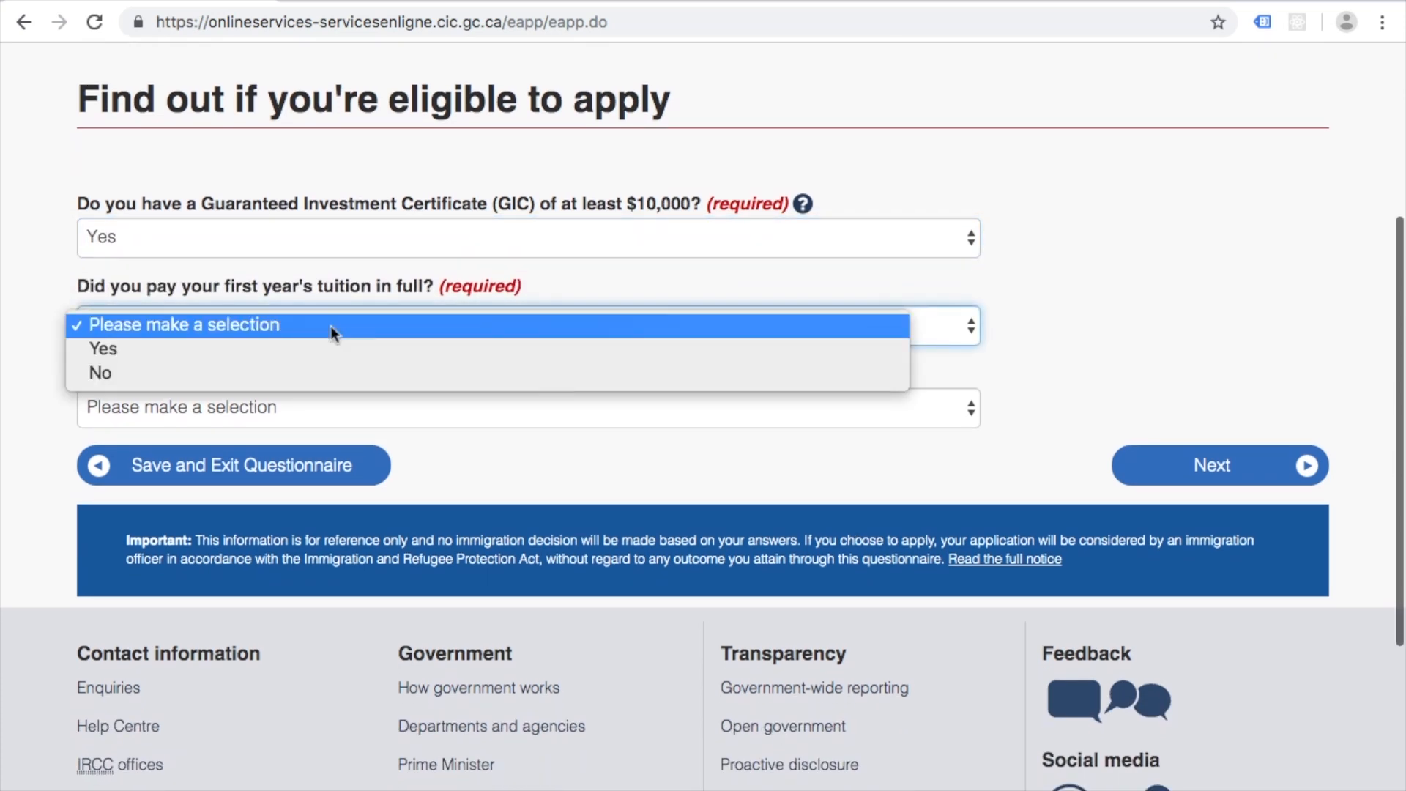
{"action": "left_click", "coordinate": [300, 349]}
{"action": "scroll", "coordinate": [29, 365], "scroll_direction": "down", "scroll_amount": 2}
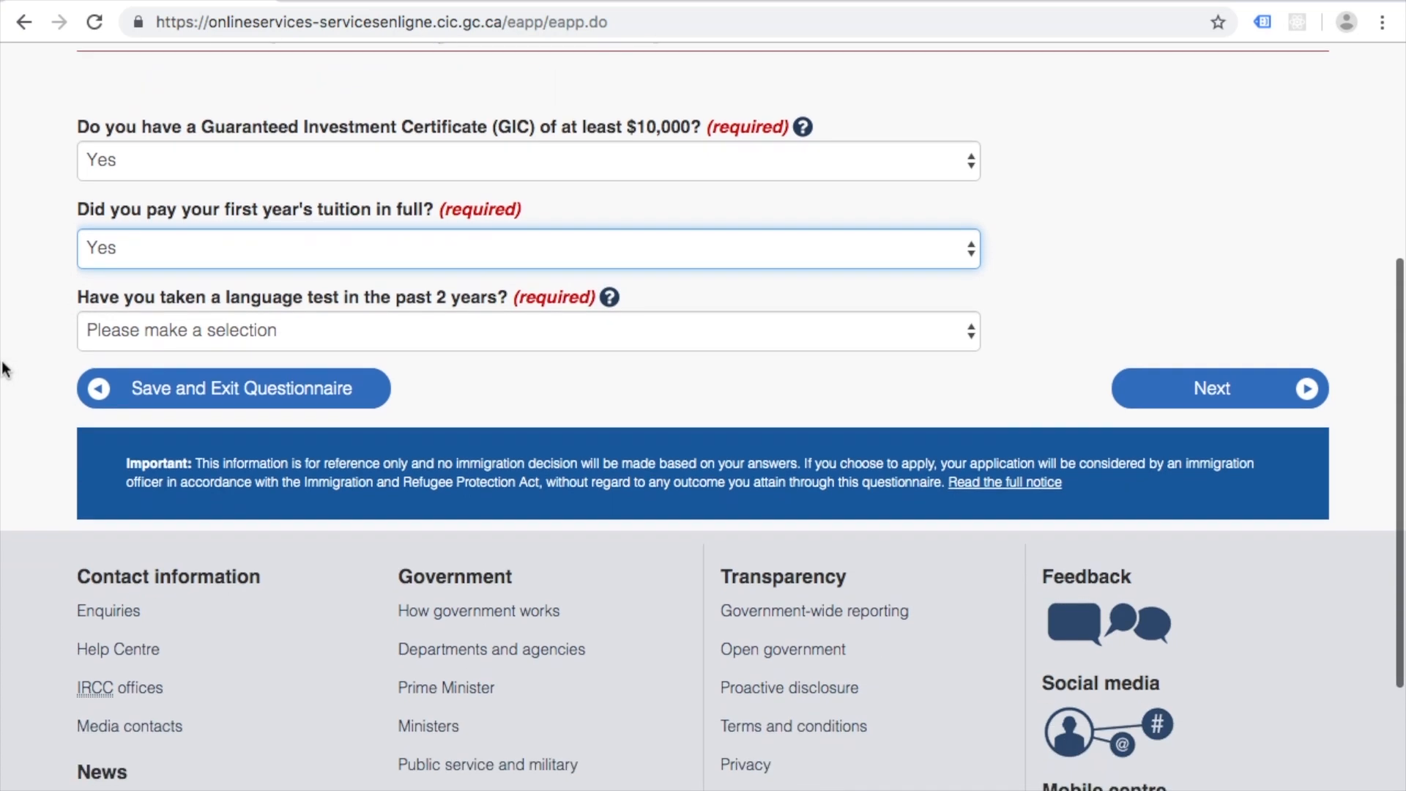
{"action": "left_click", "coordinate": [366, 325]}
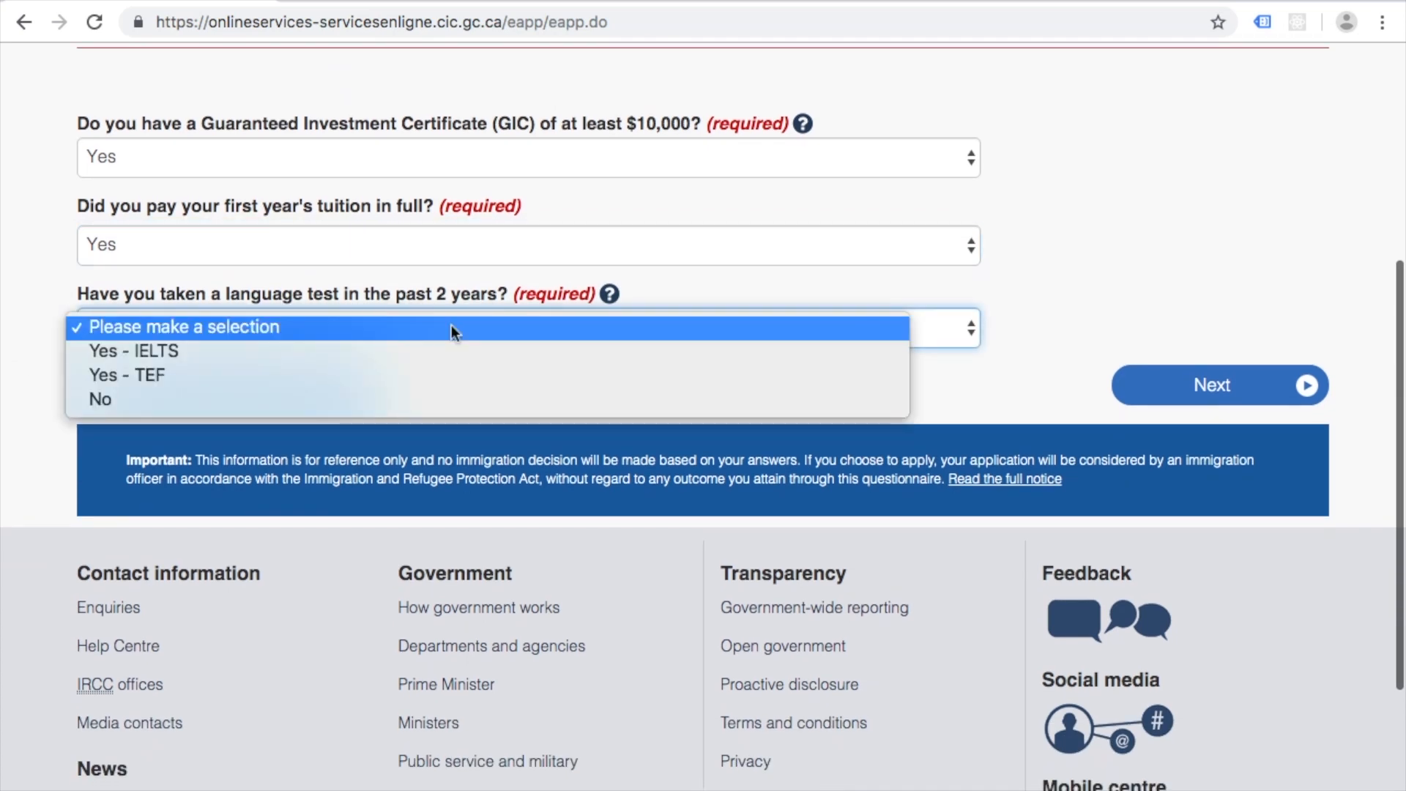
{"action": "left_click", "coordinate": [379, 351]}
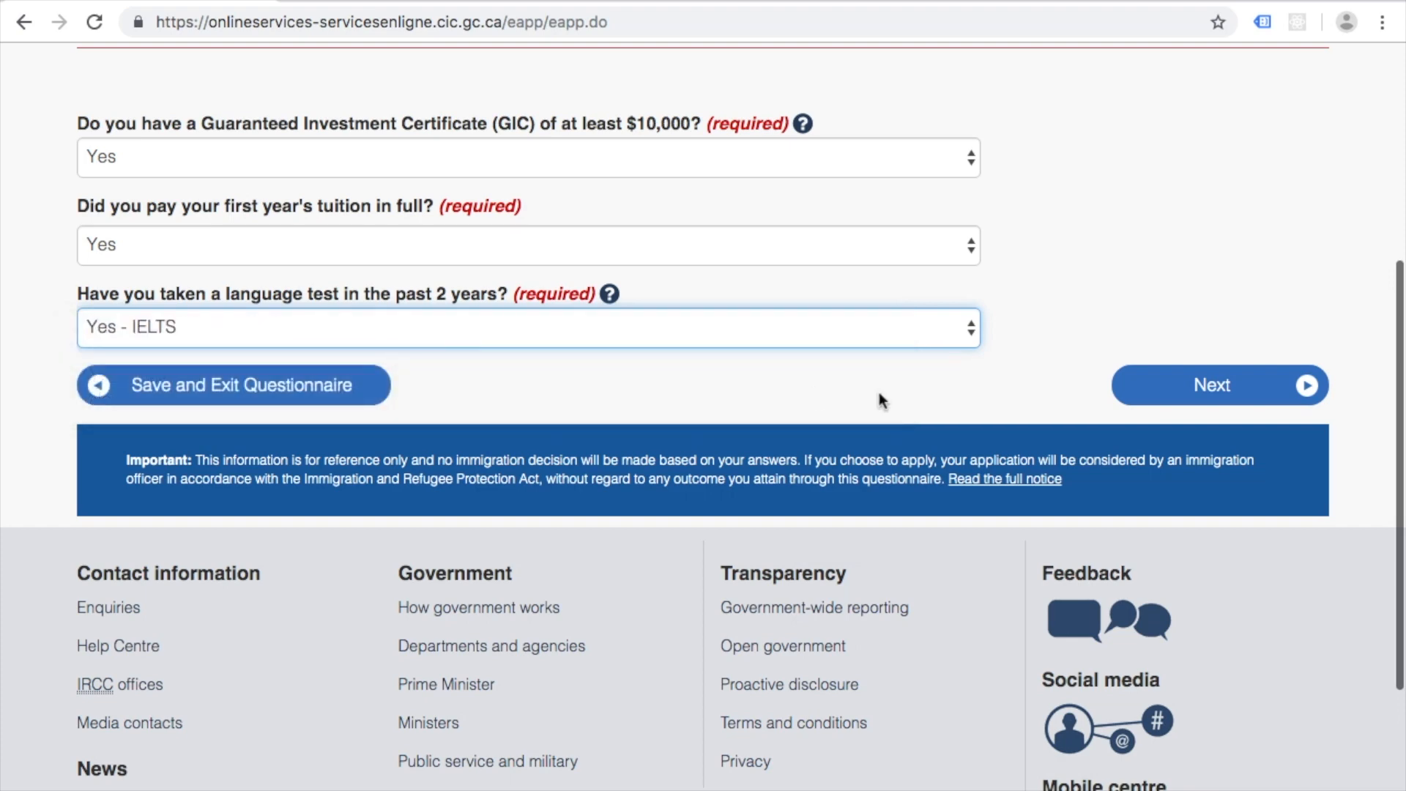
{"action": "left_click", "coordinate": [1204, 399]}
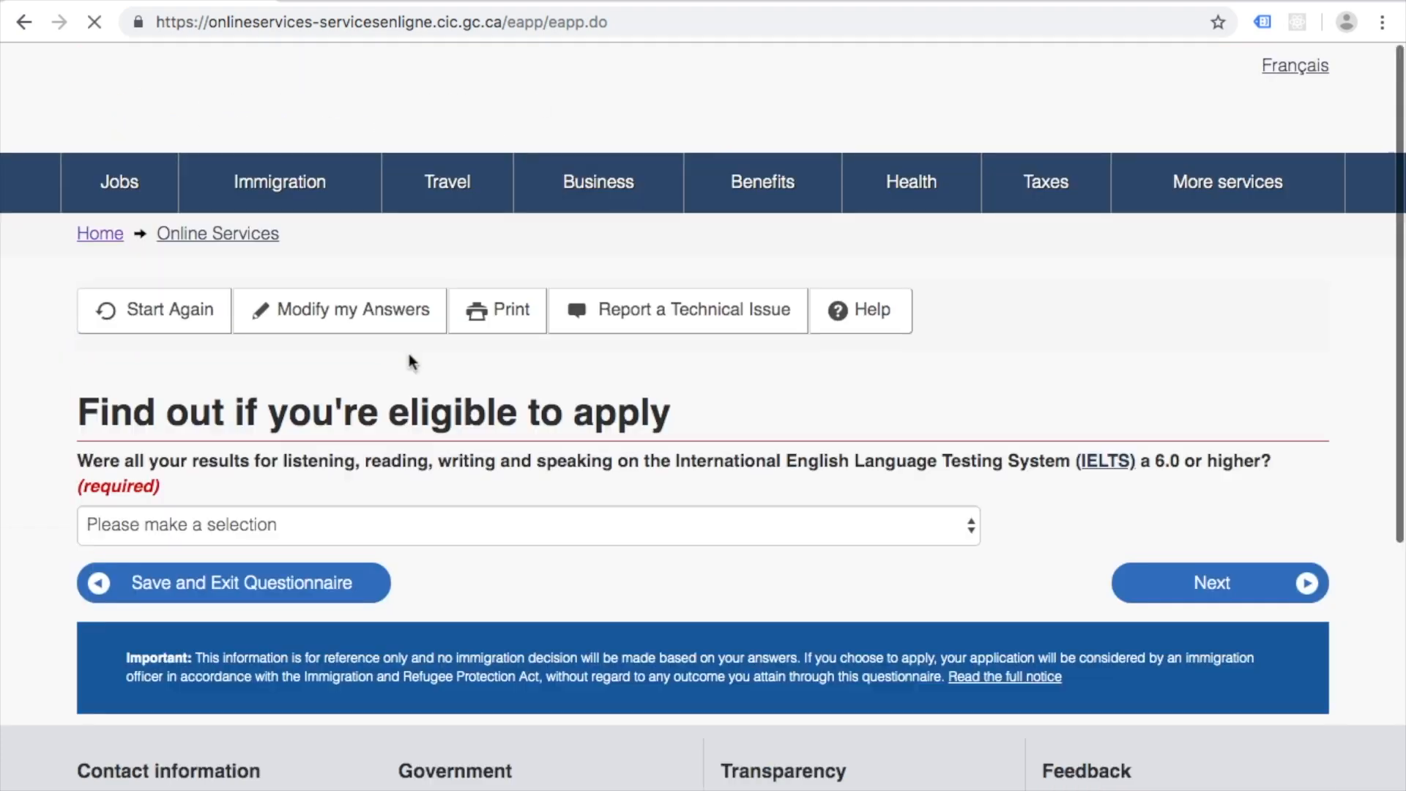
Step: Answer Yes to all IELTS scores being 6.0 or higher
{"action": "scroll", "coordinate": [115, 402], "scroll_direction": "down", "scroll_amount": 2}
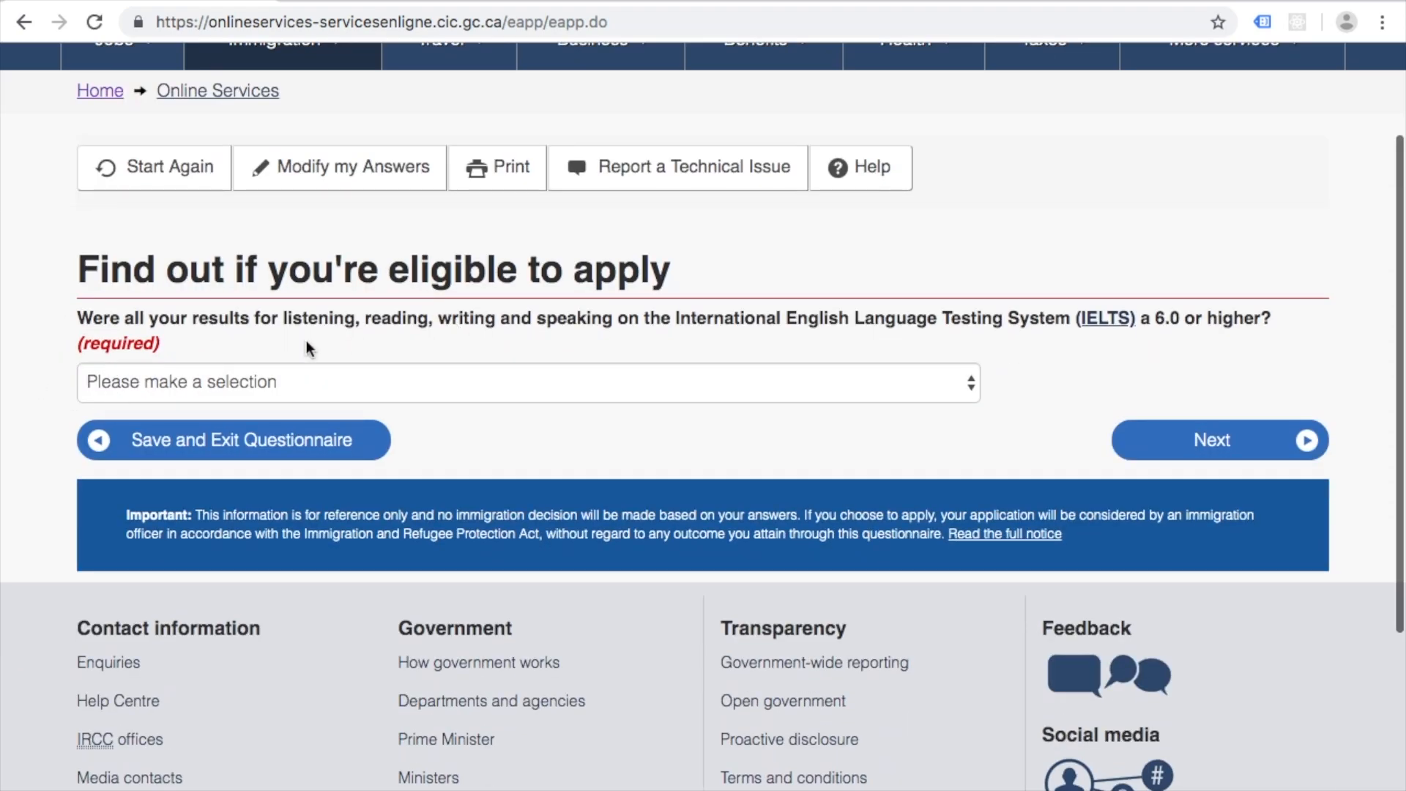
{"action": "left_click", "coordinate": [886, 381]}
{"action": "left_click", "coordinate": [858, 410]}
{"action": "left_click", "coordinate": [1172, 437]}
Step: Set marital status to Never Married/Single and destination province to Ontario, then view results
{"action": "scroll", "coordinate": [640, 358], "scroll_direction": "down", "scroll_amount": 2}
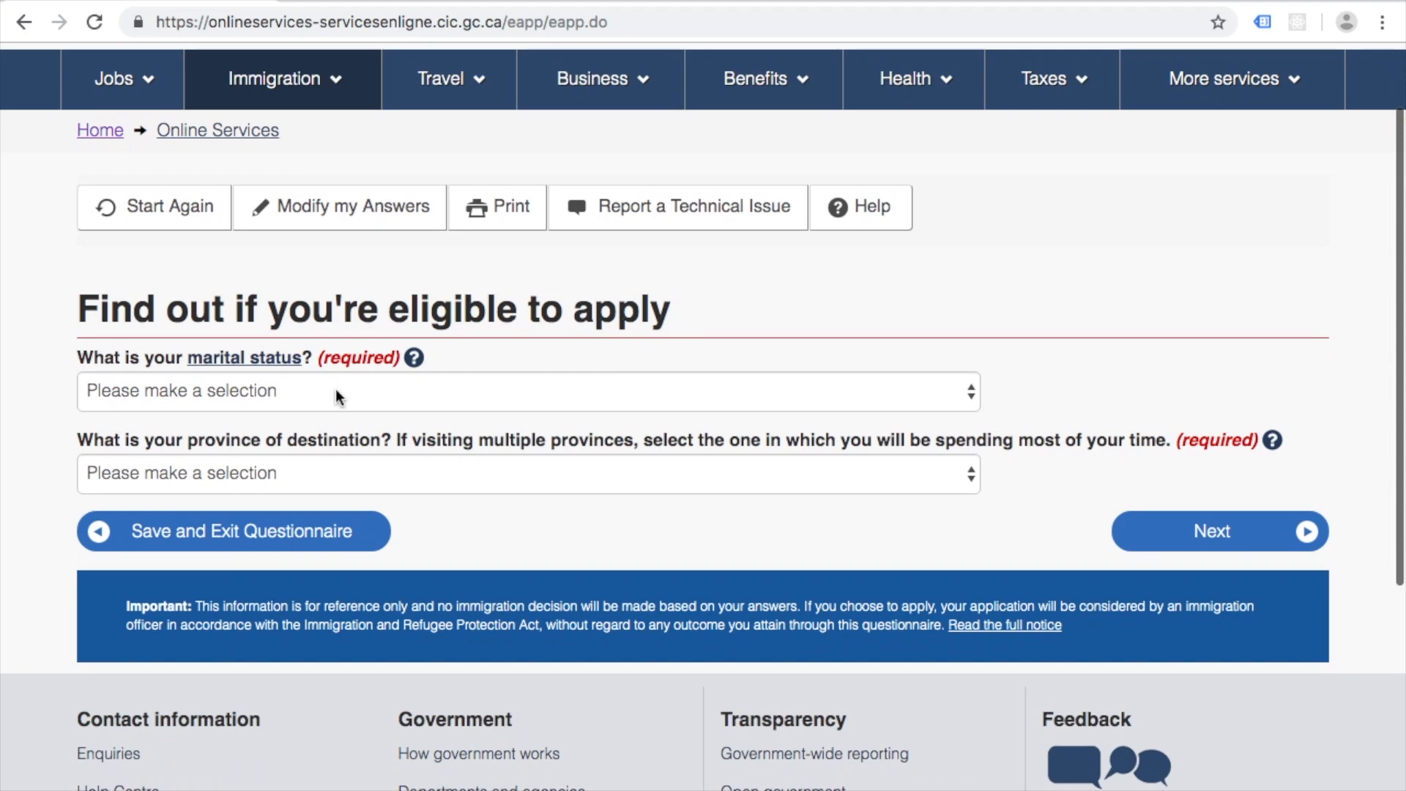
{"action": "left_click", "coordinate": [534, 389]}
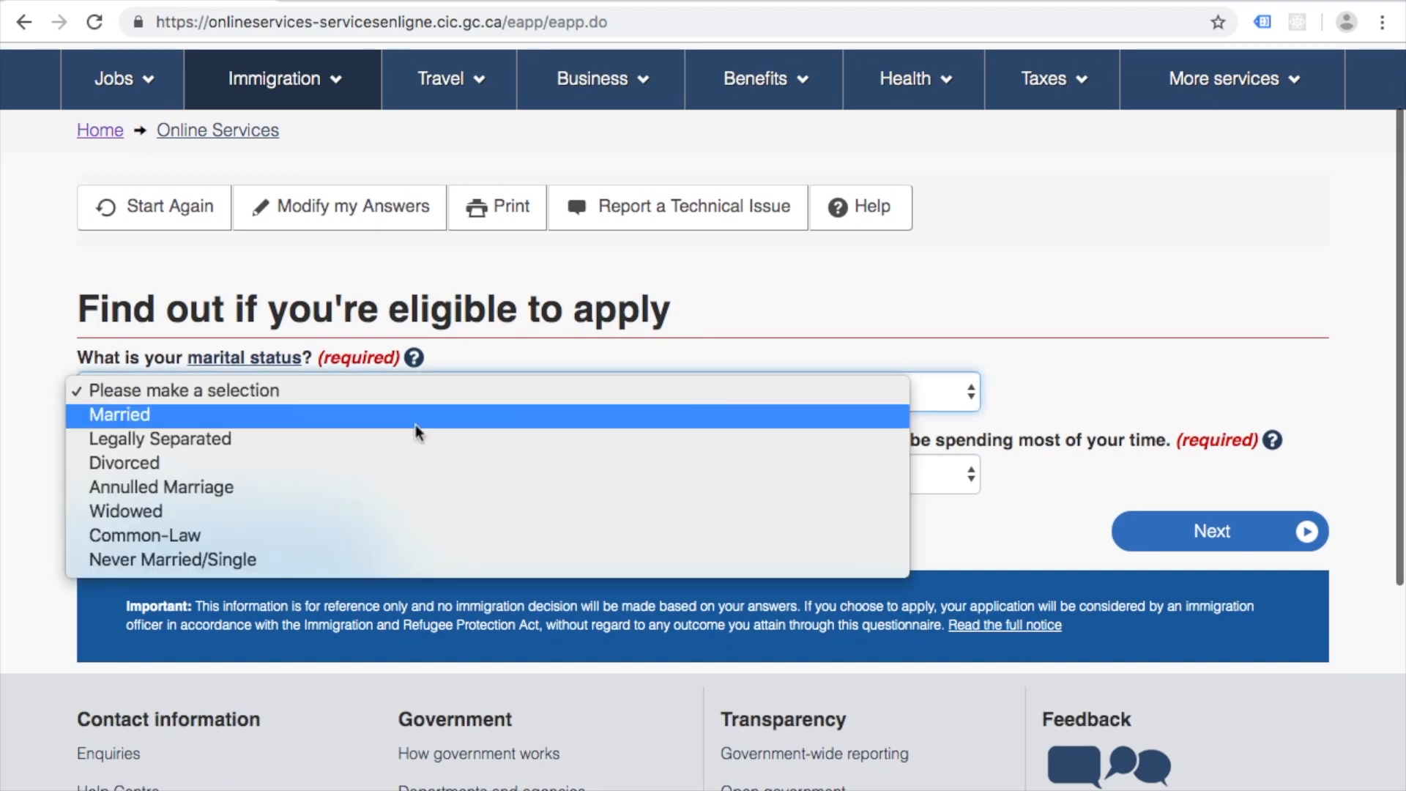
{"action": "left_click", "coordinate": [315, 560]}
{"action": "scroll", "coordinate": [324, 336], "scroll_direction": "down", "scroll_amount": 3}
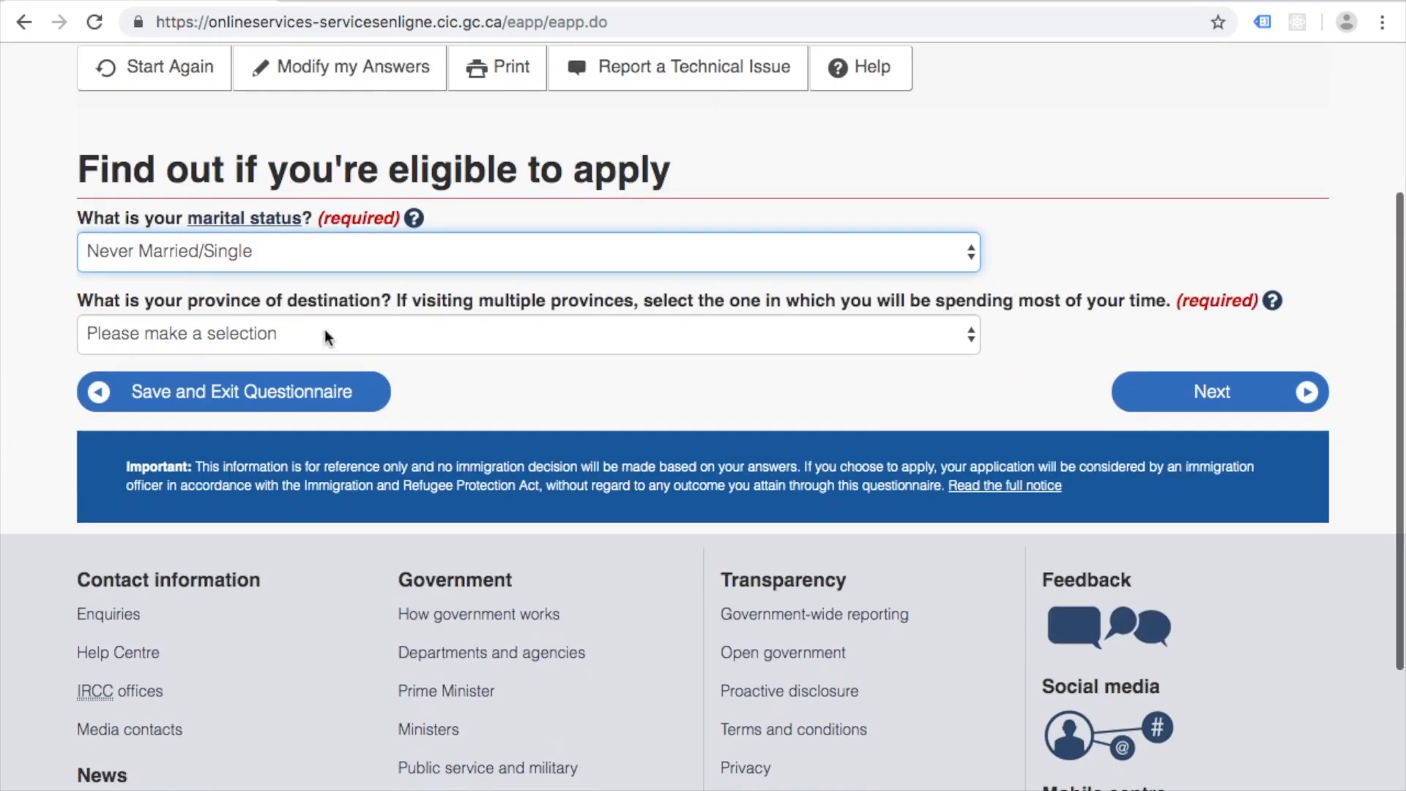
{"action": "left_click", "coordinate": [957, 341]}
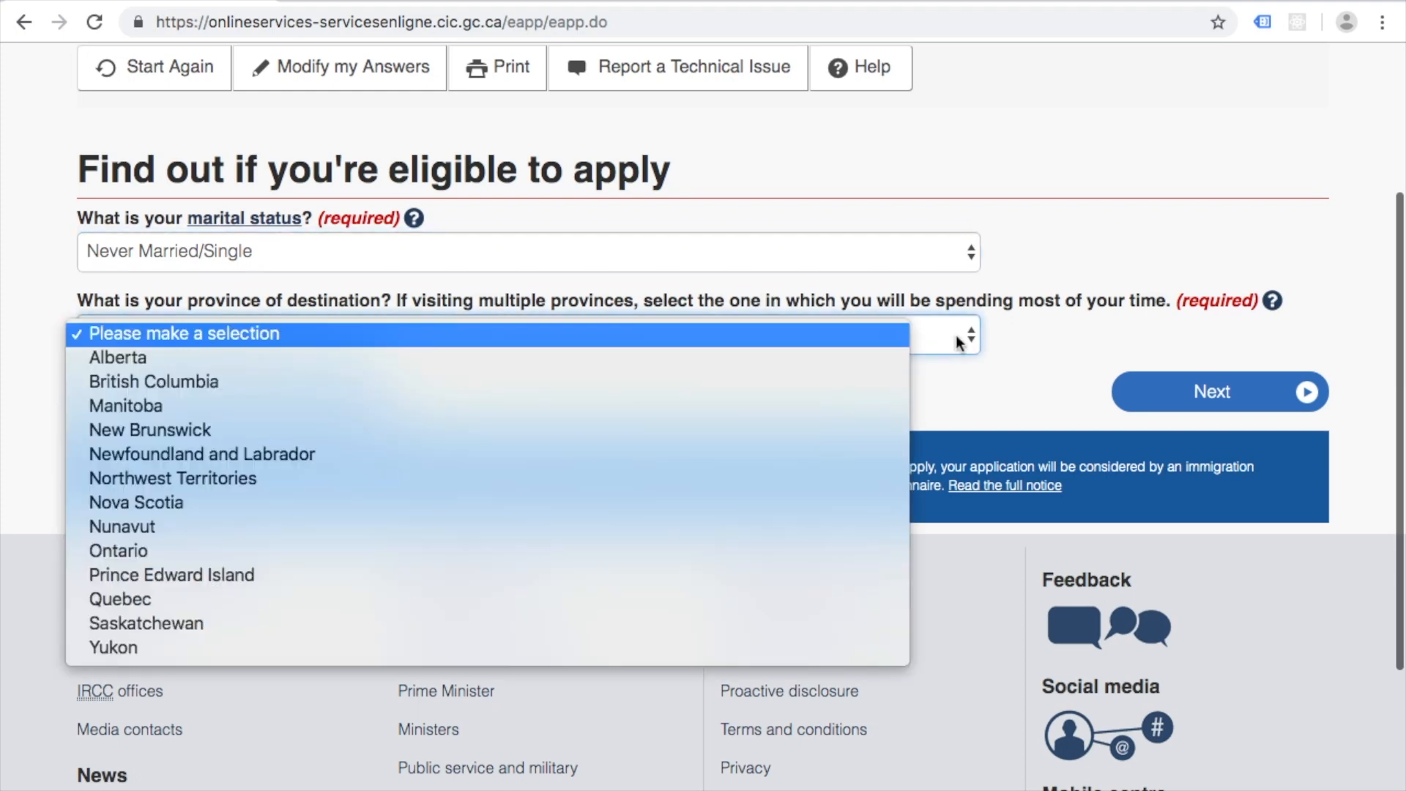
{"action": "key", "text": "o"}
{"action": "key", "text": "Return"}
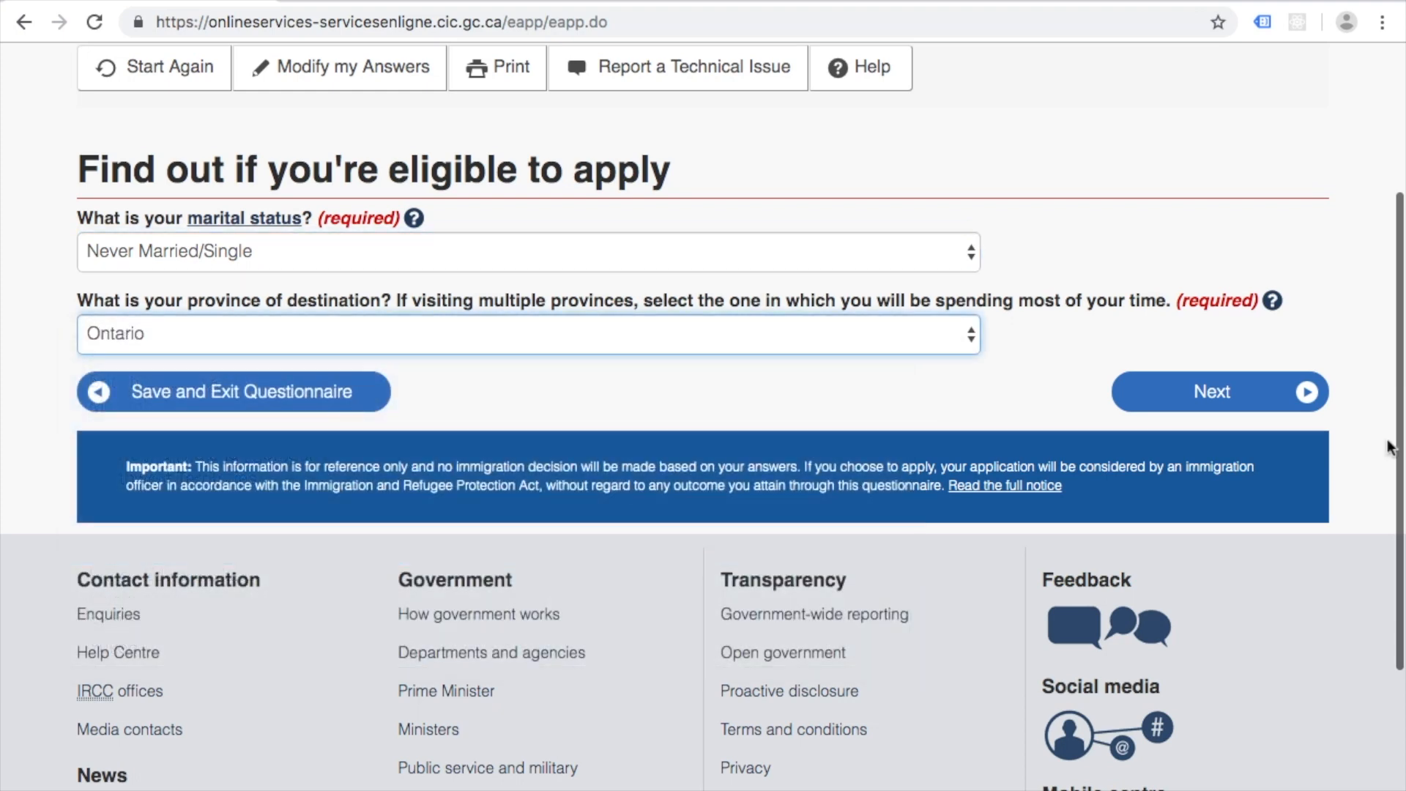
{"action": "left_click", "coordinate": [1181, 395]}
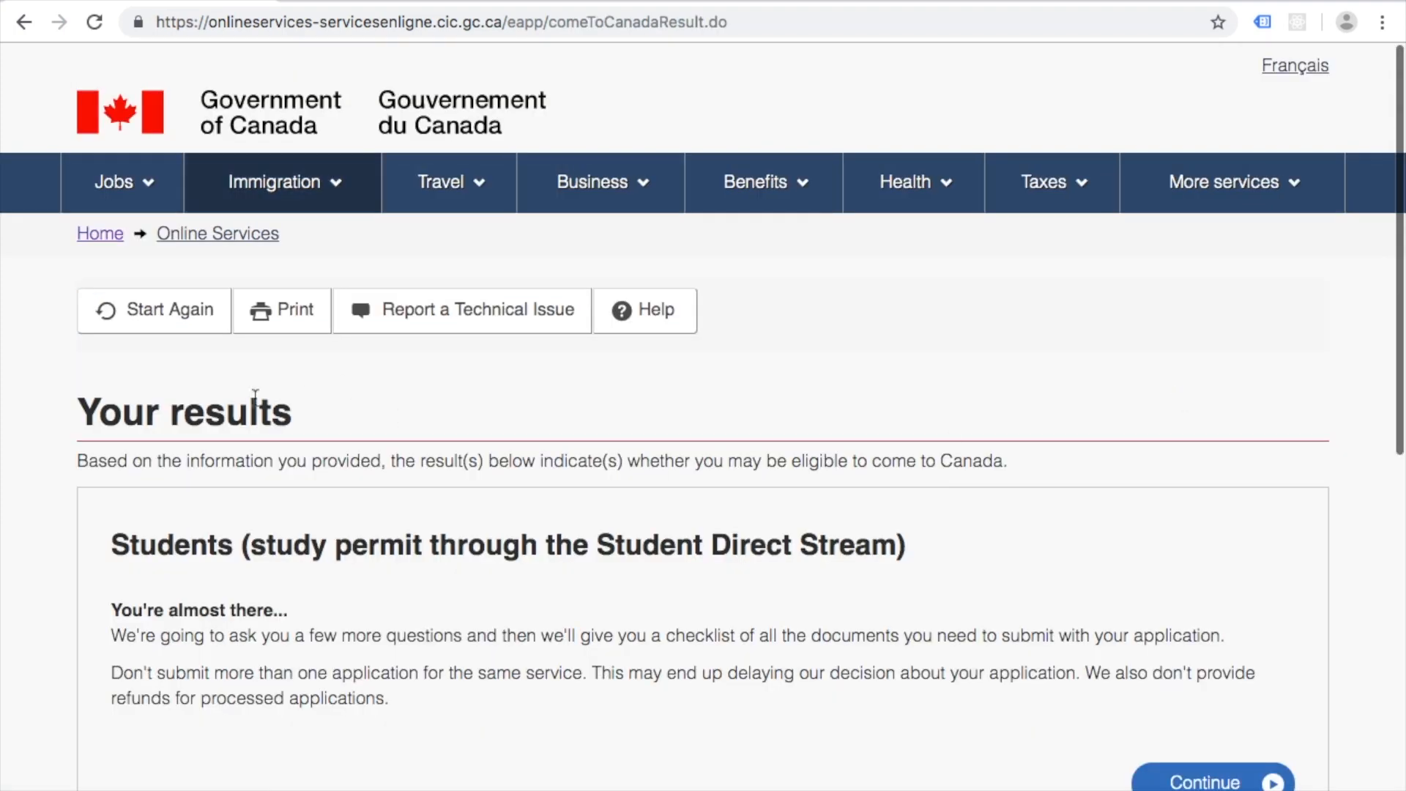
Step: Continue past the Student Direct Stream eligibility result and the Create your personal checklist introduction
{"action": "scroll", "coordinate": [99, 469], "scroll_direction": "down", "scroll_amount": 5}
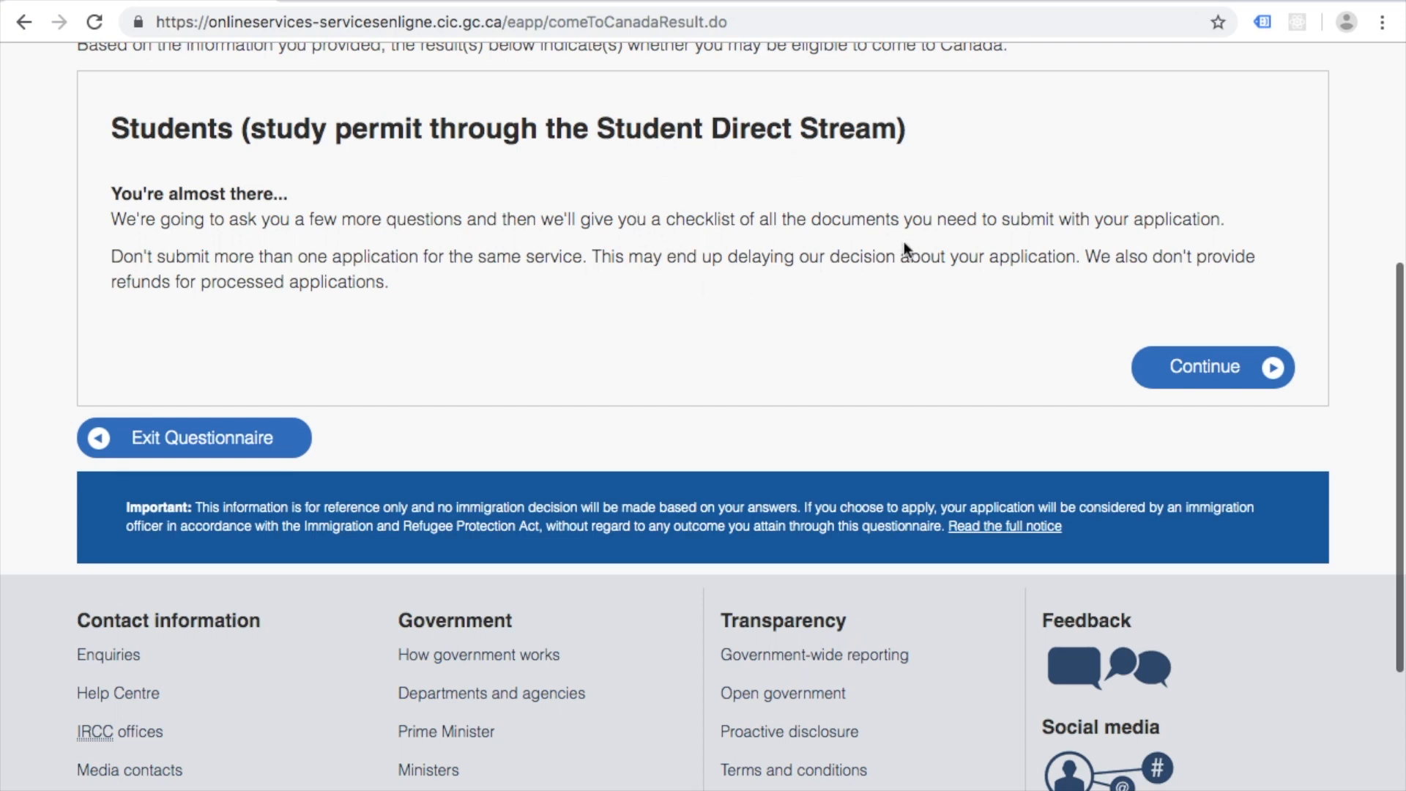
{"action": "scroll", "coordinate": [903, 241], "scroll_direction": "down", "scroll_amount": 3}
{"action": "scroll", "coordinate": [903, 242], "scroll_direction": "up", "scroll_amount": 2}
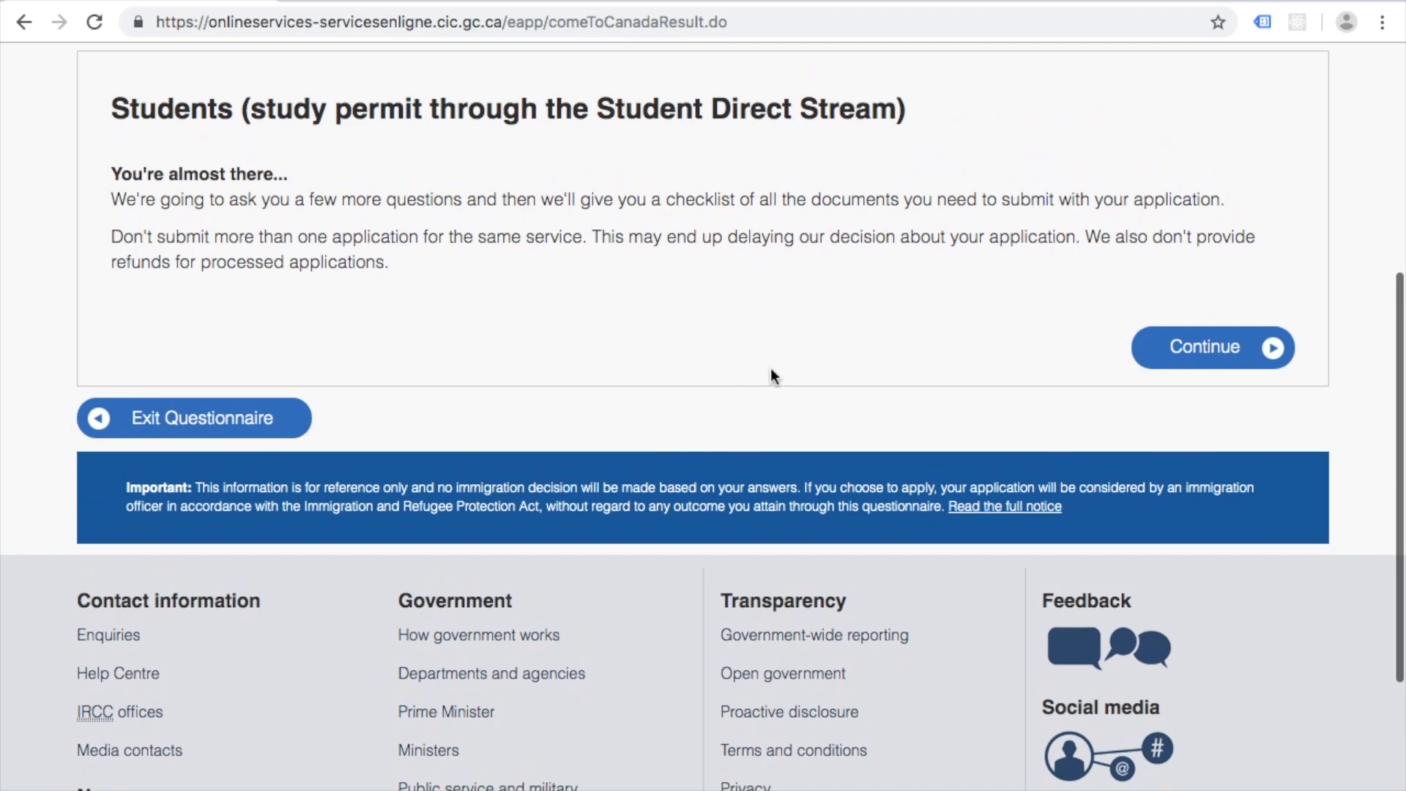
{"action": "scroll", "coordinate": [551, 246], "scroll_direction": "up", "scroll_amount": 1}
{"action": "scroll", "coordinate": [551, 246], "scroll_direction": "up", "scroll_amount": 1}
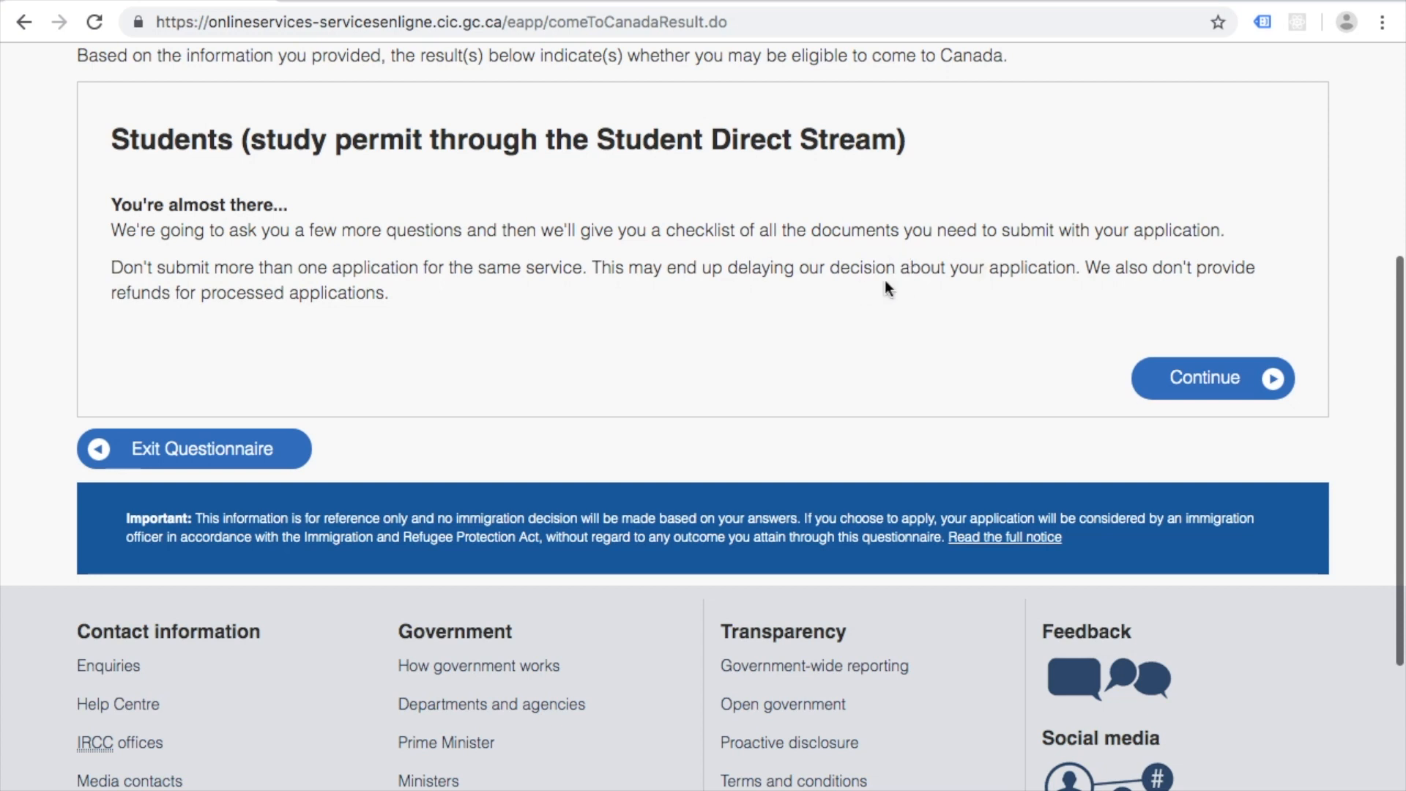
{"action": "left_click", "coordinate": [1220, 379]}
{"action": "scroll", "coordinate": [22, 506], "scroll_direction": "down", "scroll_amount": 3}
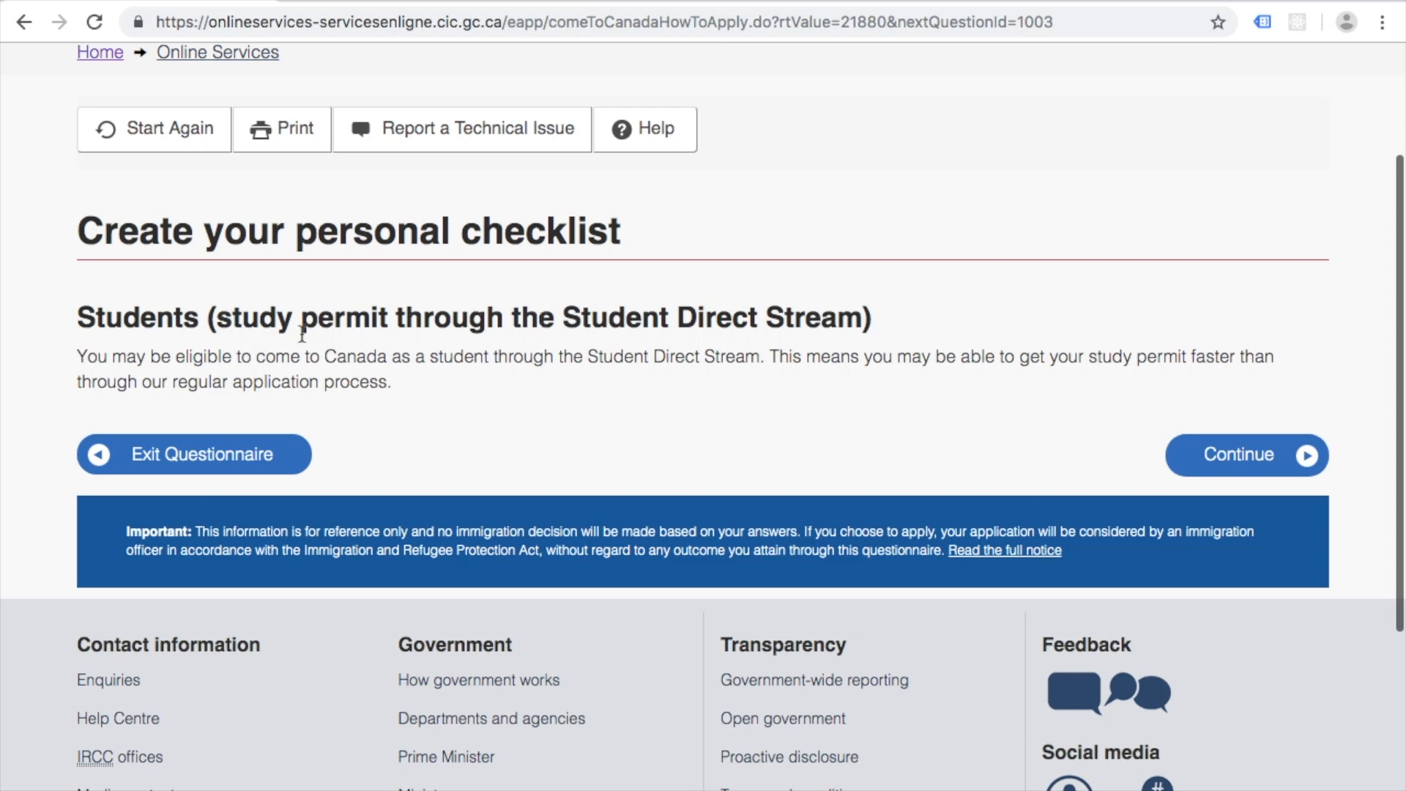
{"action": "left_click", "coordinate": [1175, 452]}
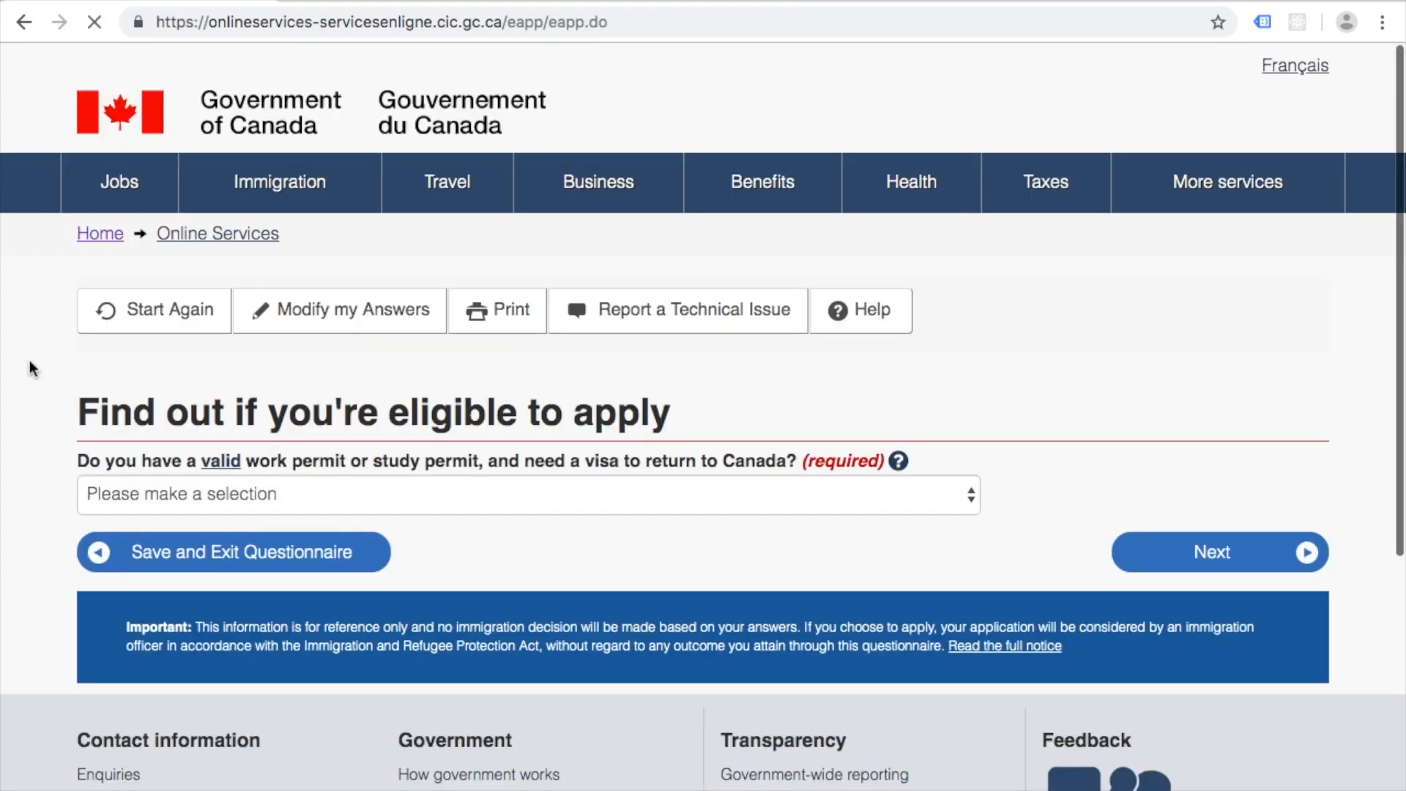
Step: Answer No to holding a valid work or study permit and continue to the next question
{"action": "scroll", "coordinate": [44, 361], "scroll_direction": "down", "scroll_amount": 2}
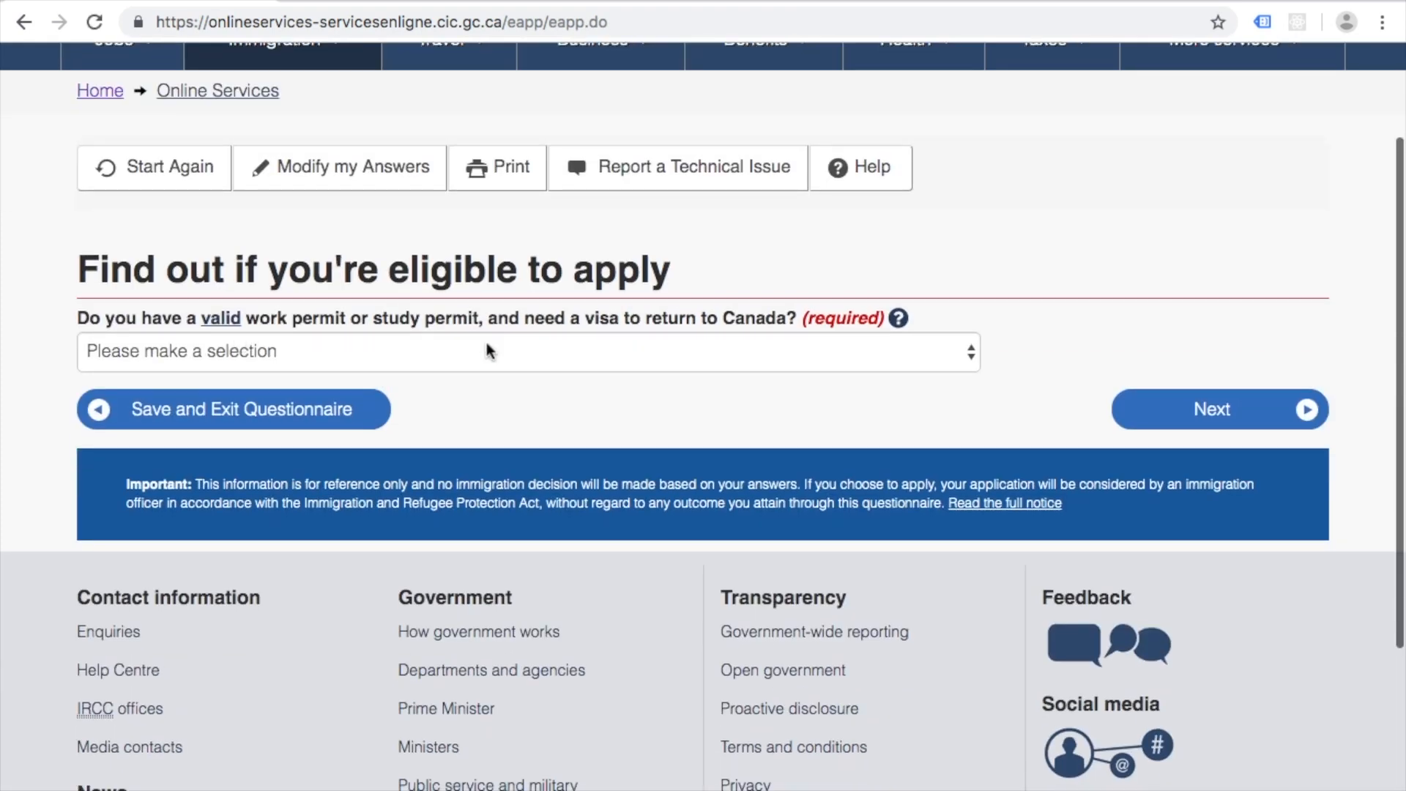
{"action": "left_click", "coordinate": [916, 357]}
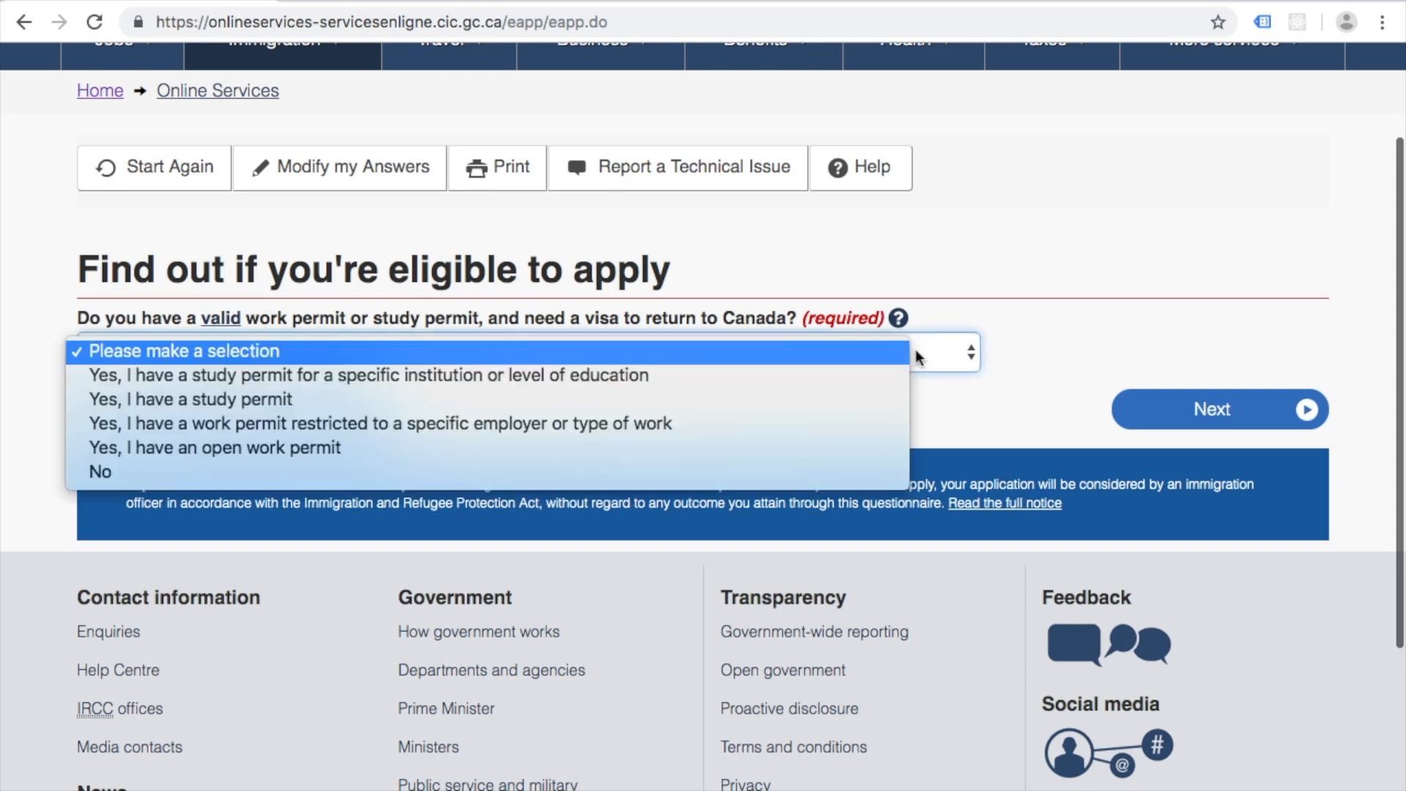
{"action": "left_click", "coordinate": [794, 476]}
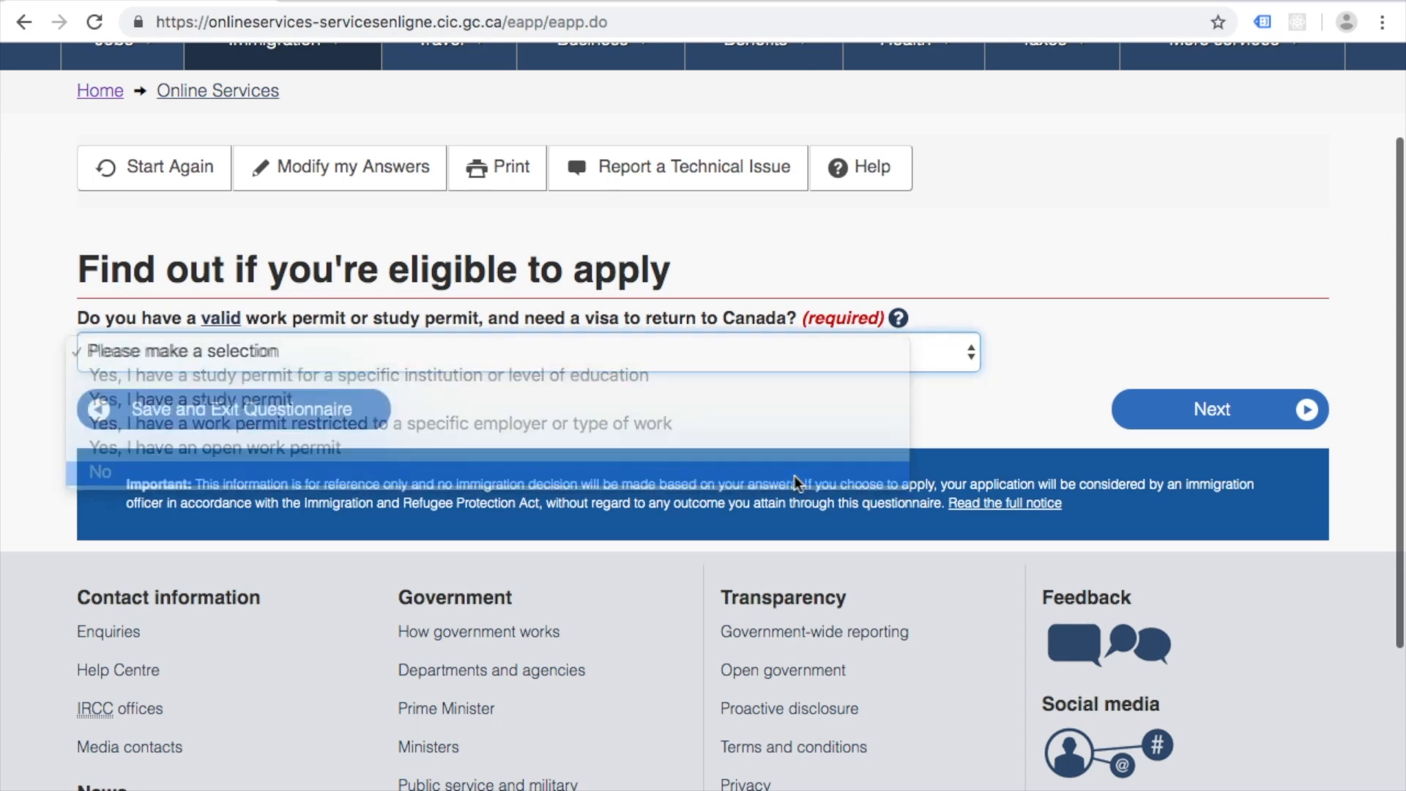
{"action": "left_click", "coordinate": [1260, 407]}
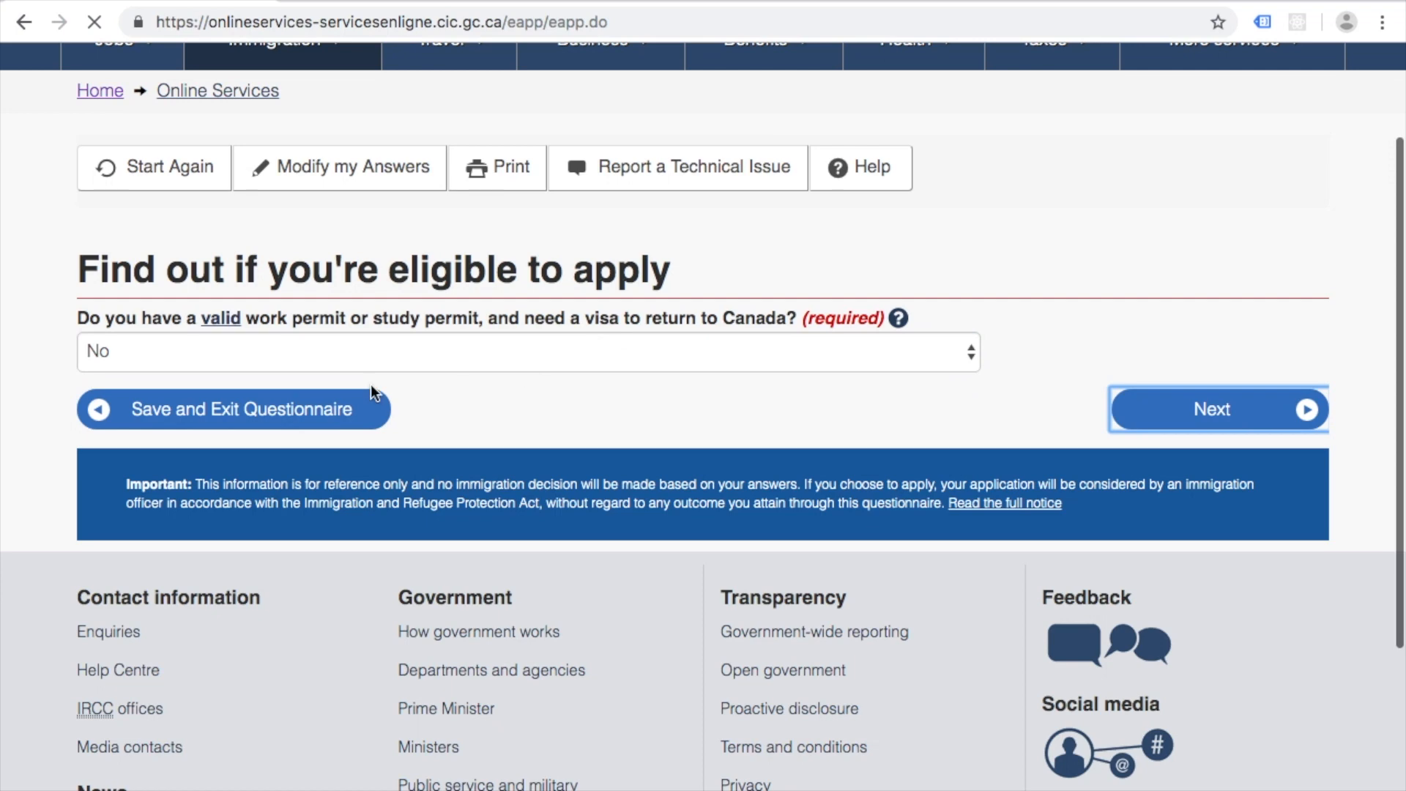
Step: Answer No to the exchange-student and essential-work questions
{"action": "scroll", "coordinate": [298, 464], "scroll_direction": "down", "scroll_amount": 2}
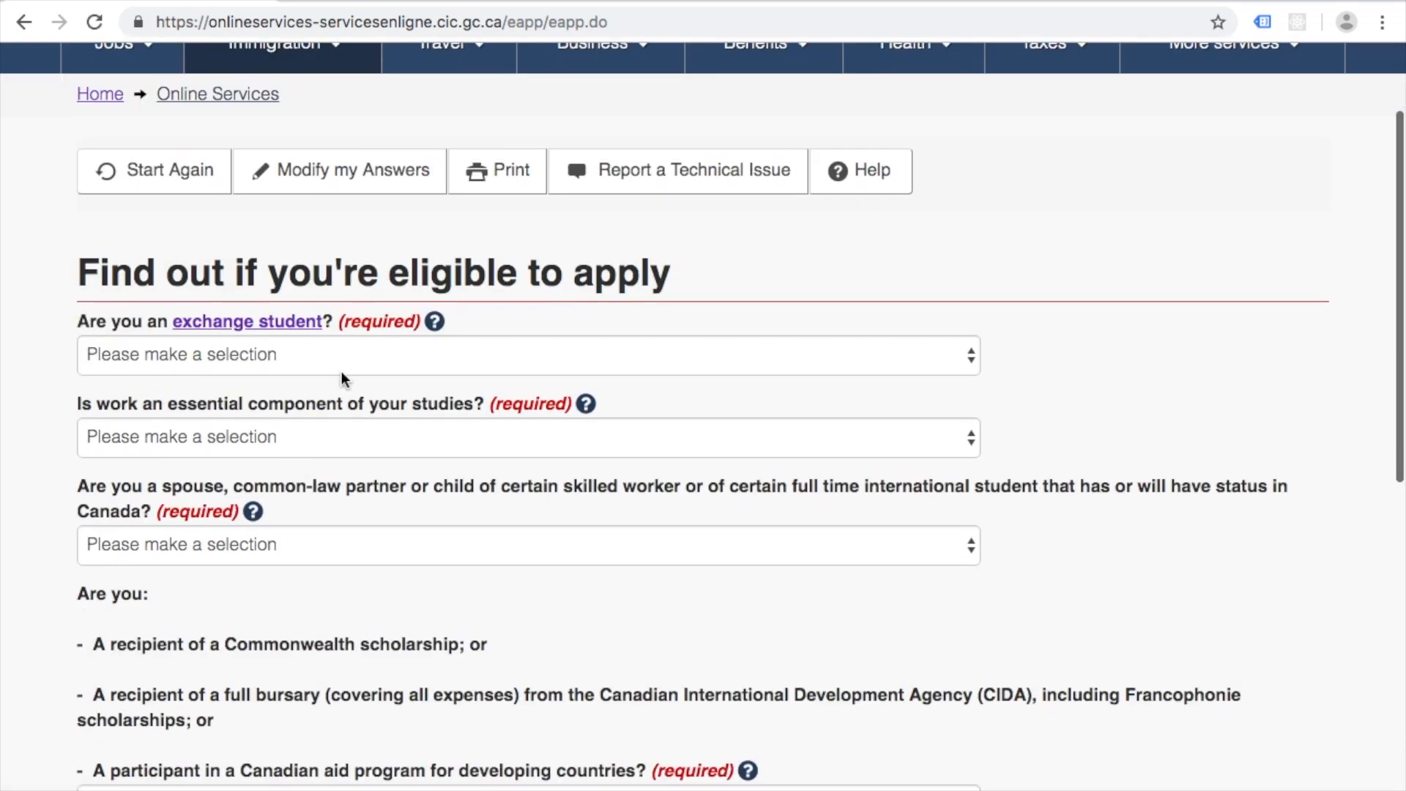
{"action": "left_click", "coordinate": [441, 356]}
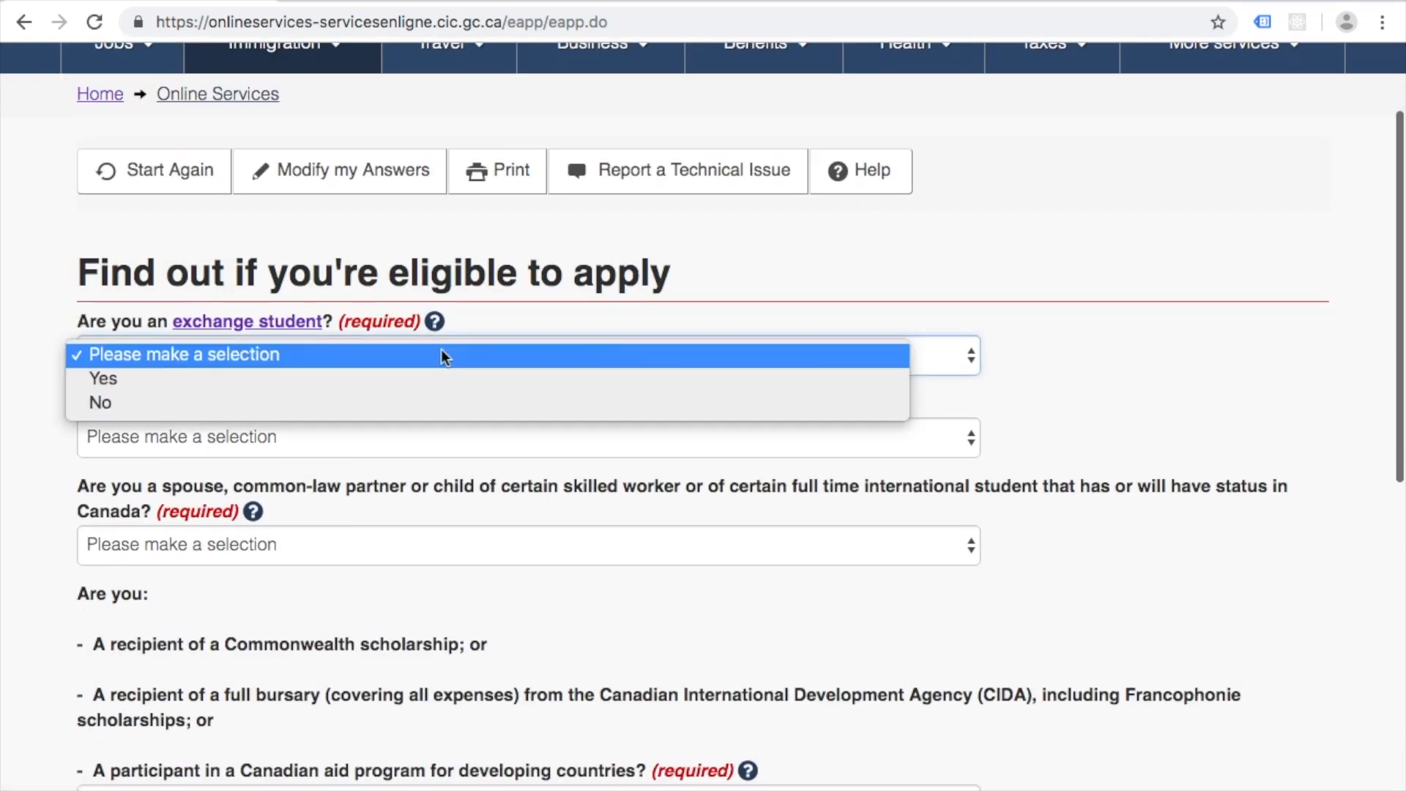
{"action": "left_click", "coordinate": [450, 399]}
{"action": "scroll", "coordinate": [420, 393], "scroll_direction": "down", "scroll_amount": 2}
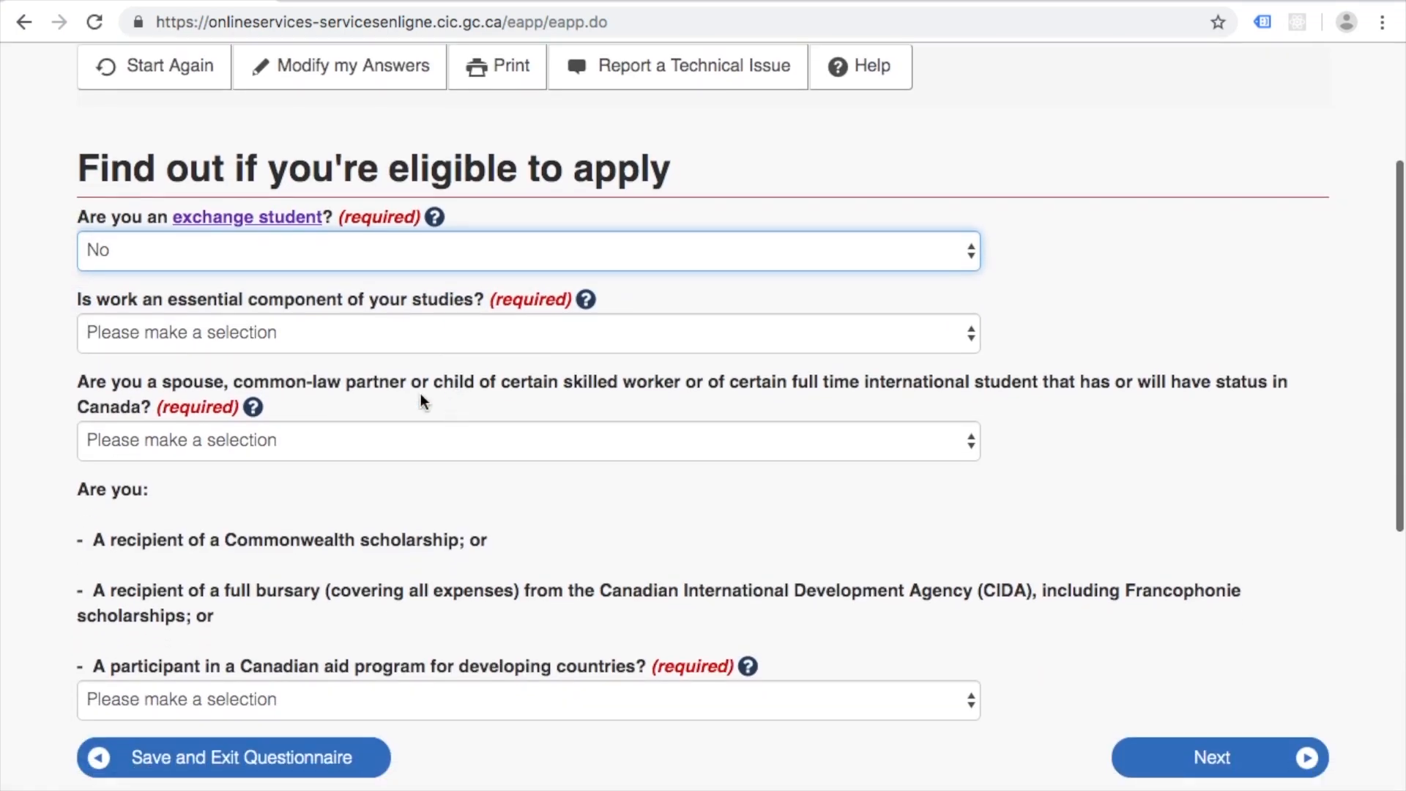
{"action": "left_click", "coordinate": [432, 333]}
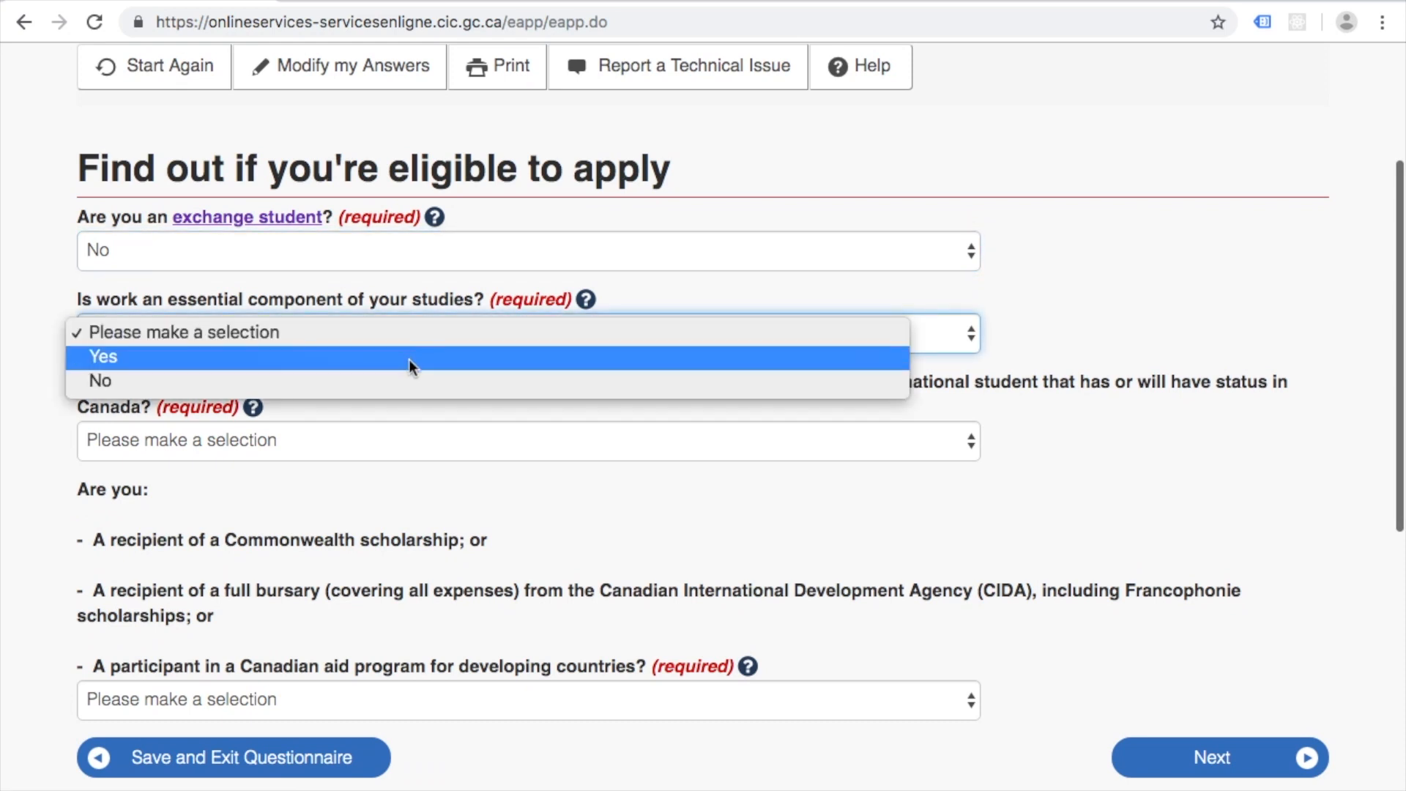
{"action": "left_click", "coordinate": [421, 382]}
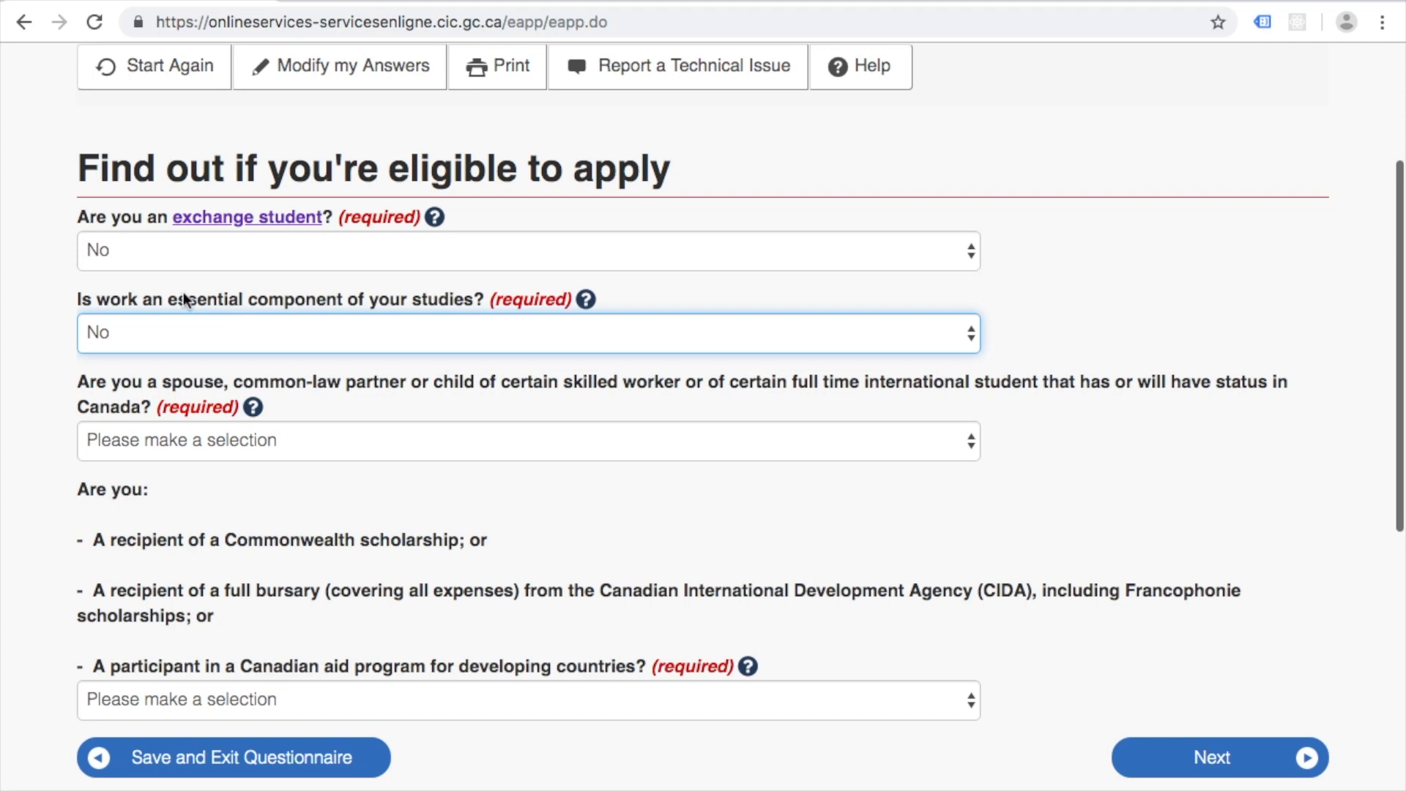
{"action": "left_click", "coordinate": [214, 320]}
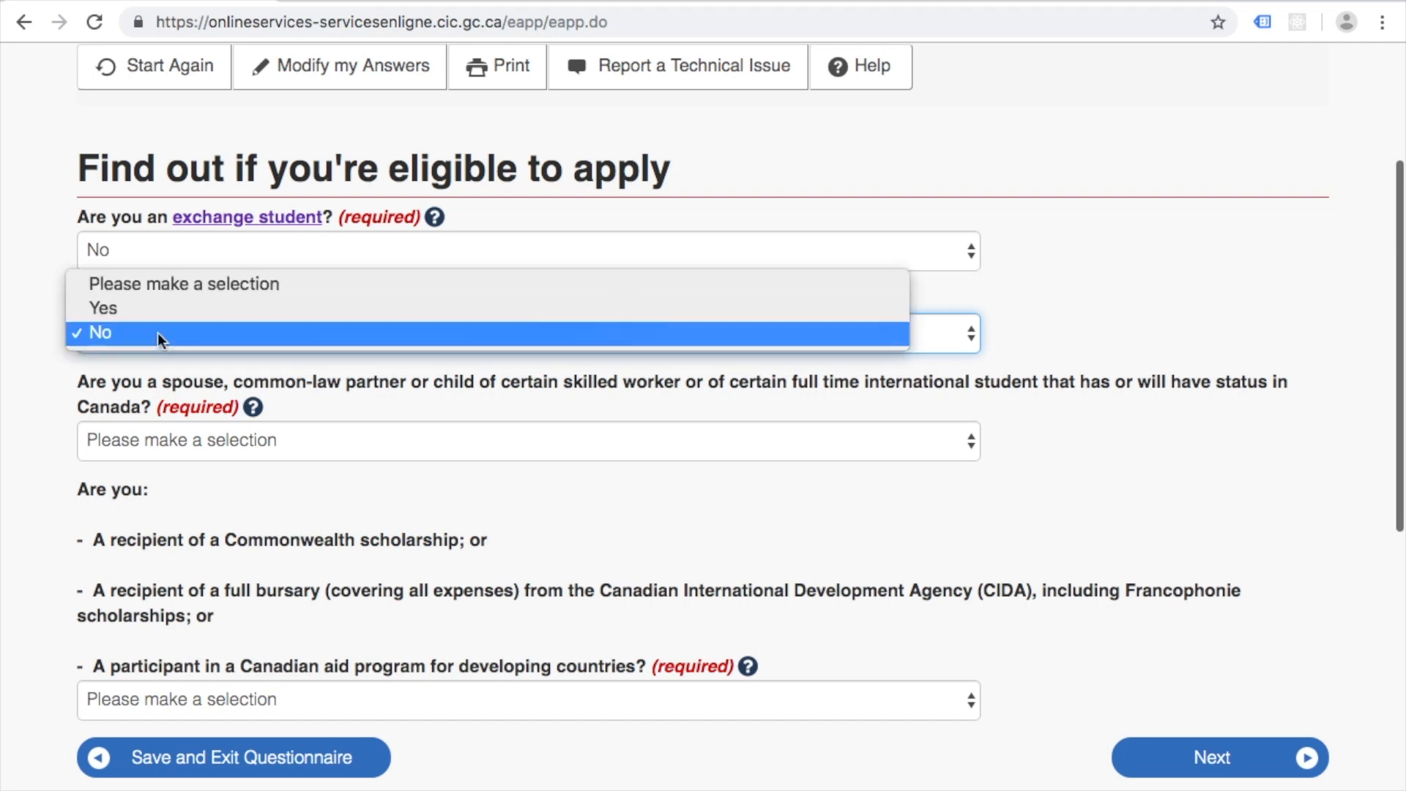
{"action": "left_click", "coordinate": [156, 312]}
{"action": "left_click", "coordinate": [173, 348]}
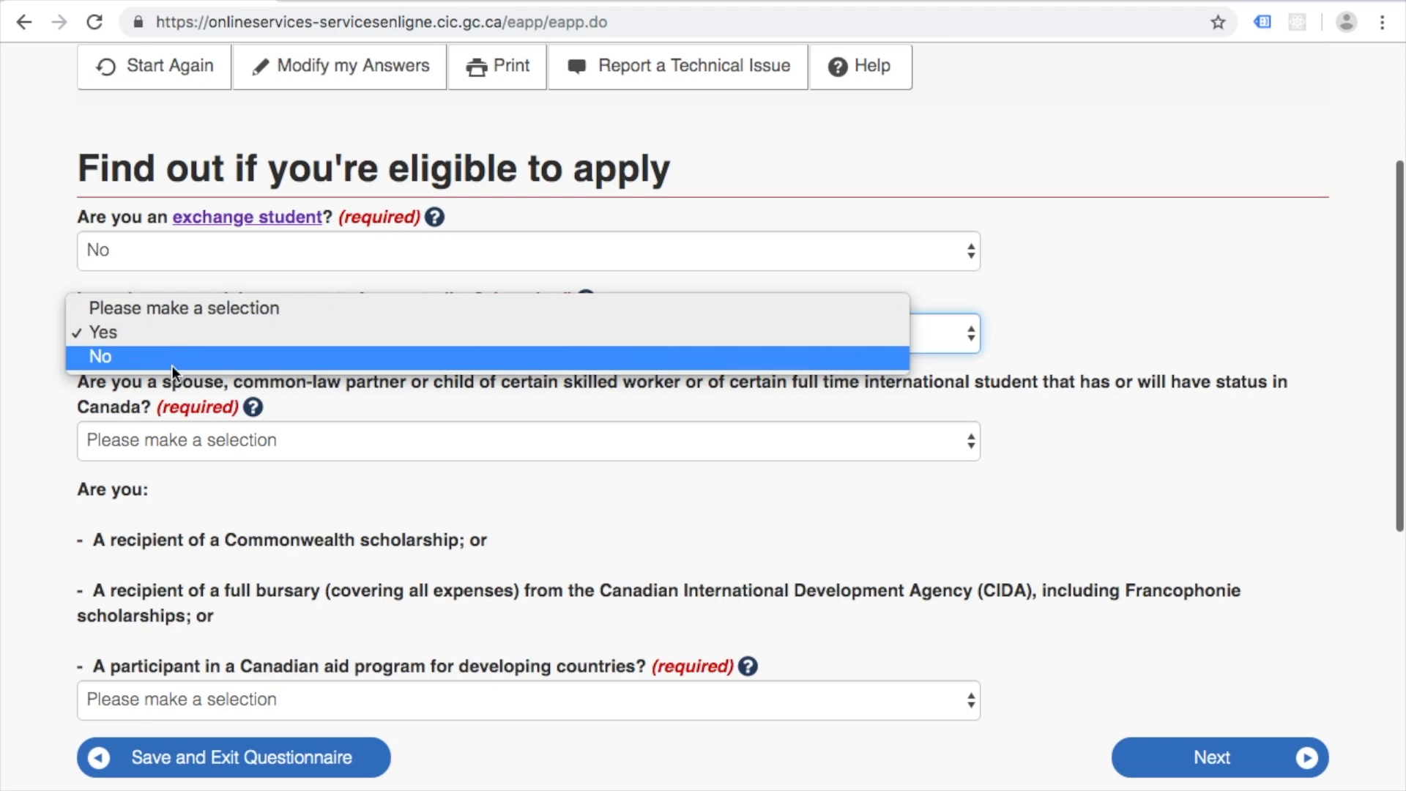
{"action": "left_click", "coordinate": [172, 366]}
{"action": "scroll", "coordinate": [314, 377], "scroll_direction": "down", "scroll_amount": 1}
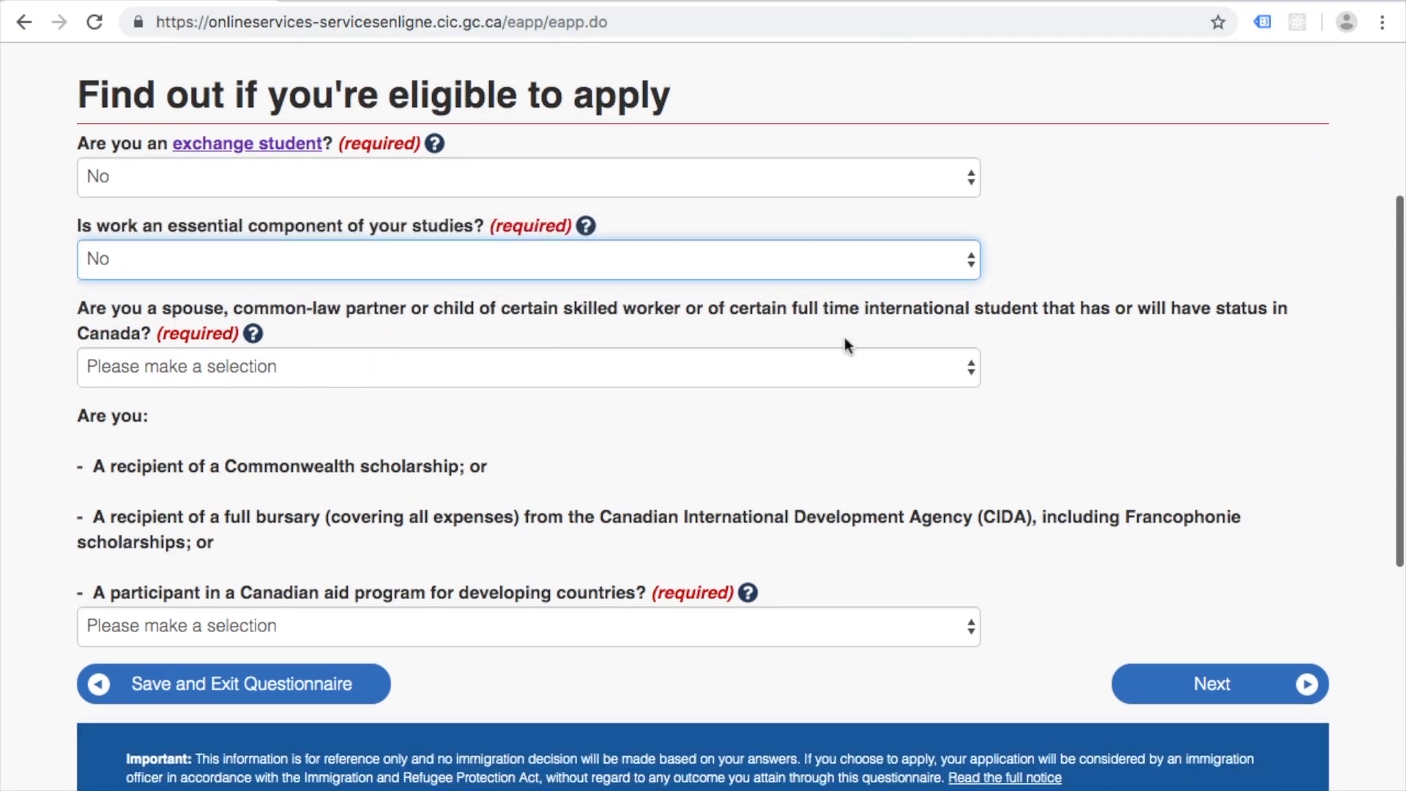
Step: Answer No to the spouse/child and Canadian aid program questions and continue
{"action": "left_click", "coordinate": [971, 372]}
{"action": "left_click", "coordinate": [906, 419]}
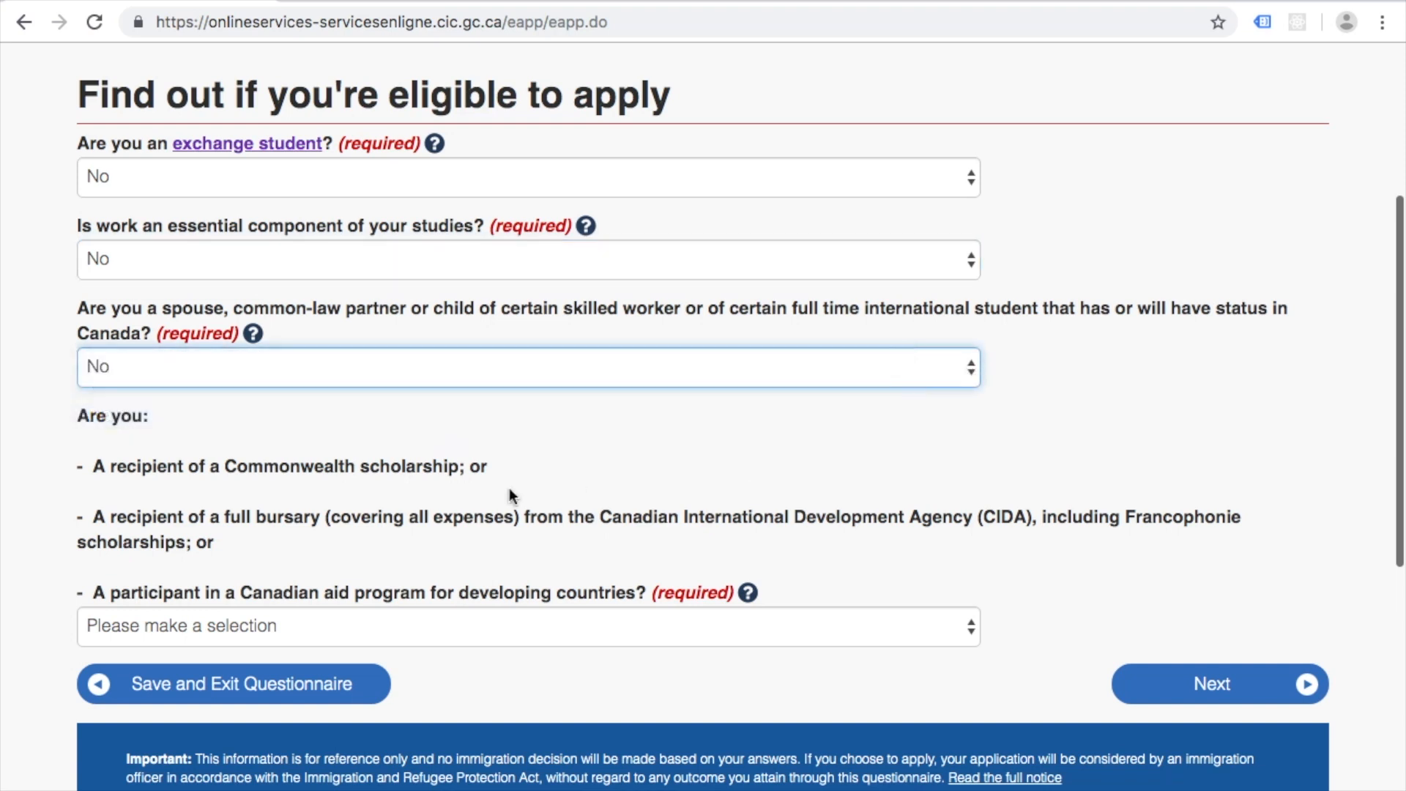
{"action": "scroll", "coordinate": [478, 492], "scroll_direction": "down", "scroll_amount": 2}
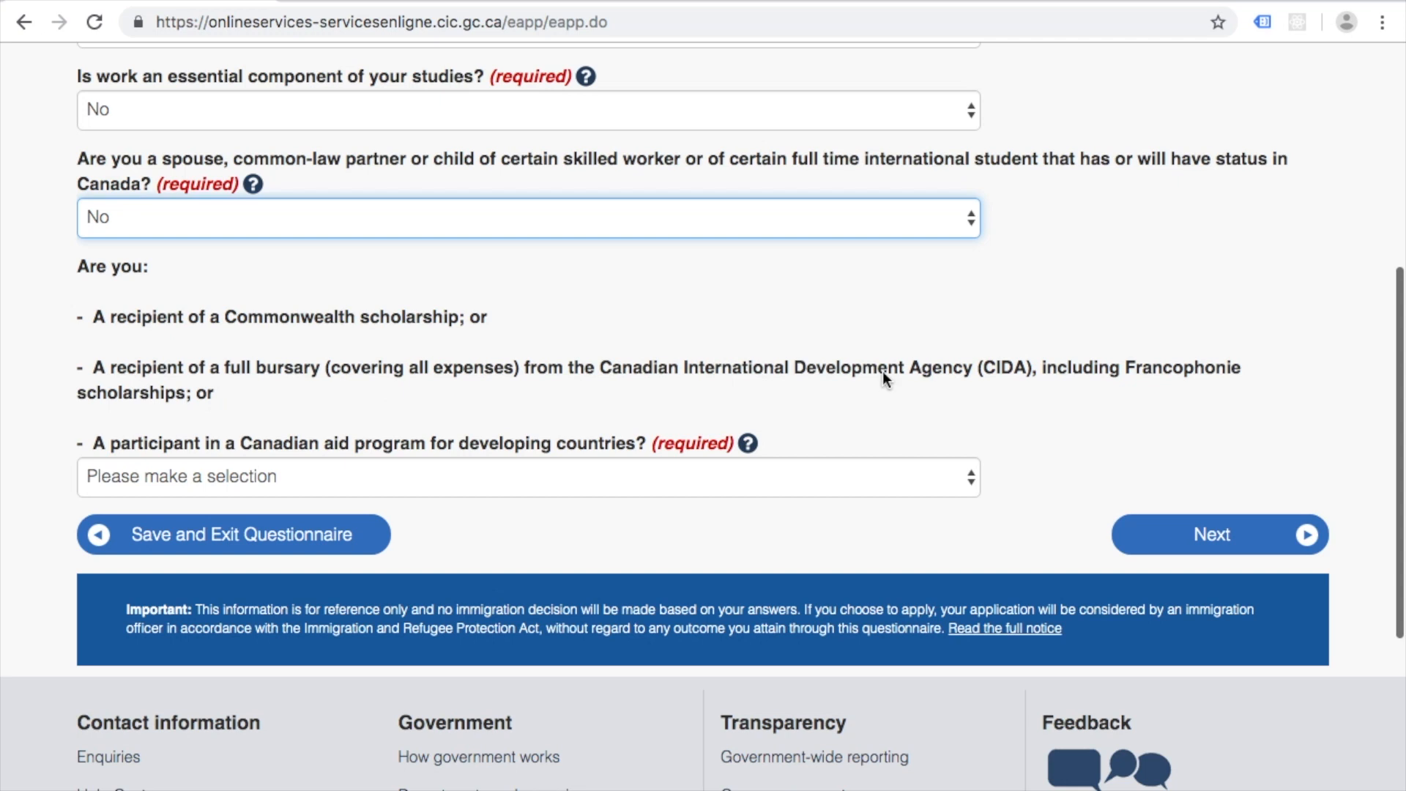
{"action": "left_click", "coordinate": [963, 464]}
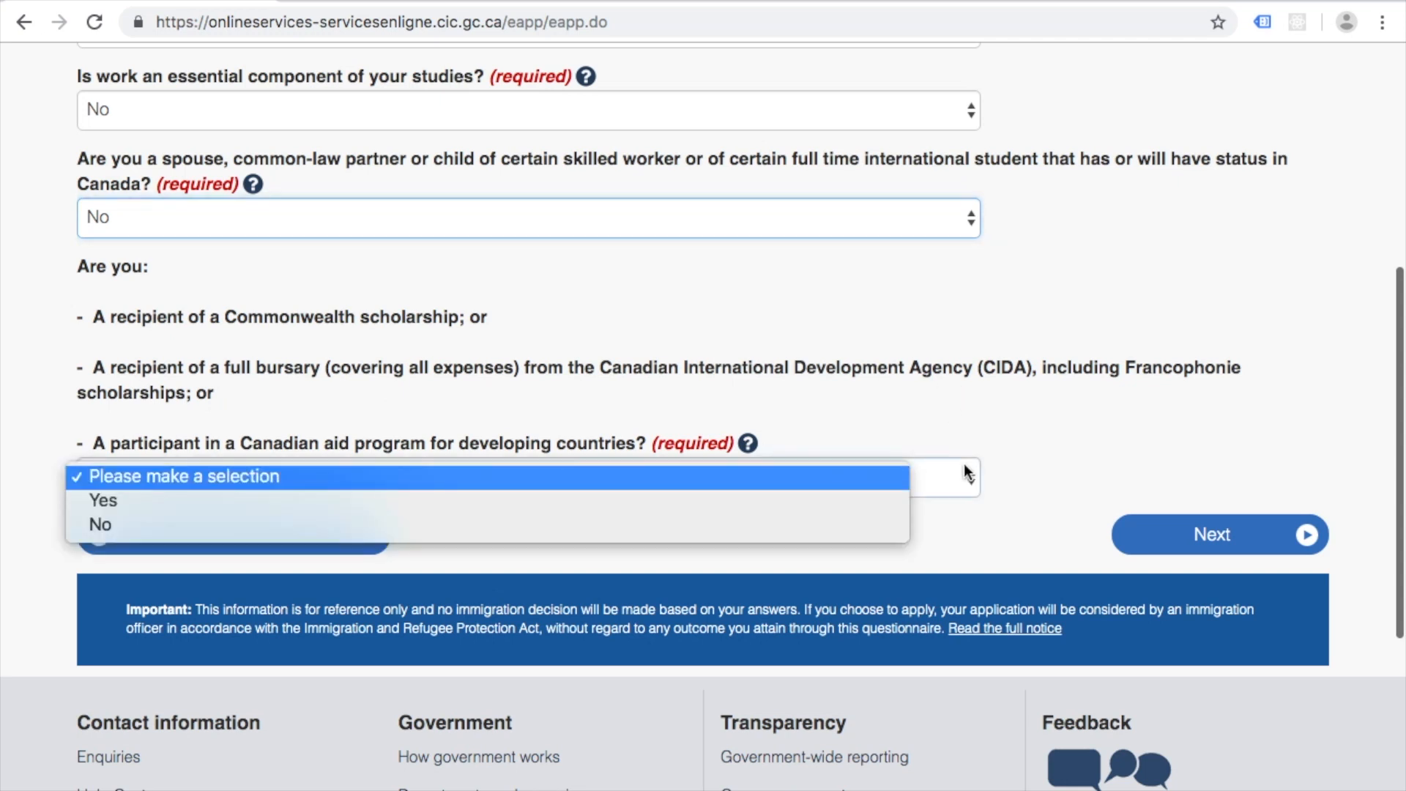
{"action": "left_click", "coordinate": [767, 524]}
{"action": "left_click", "coordinate": [1215, 535]}
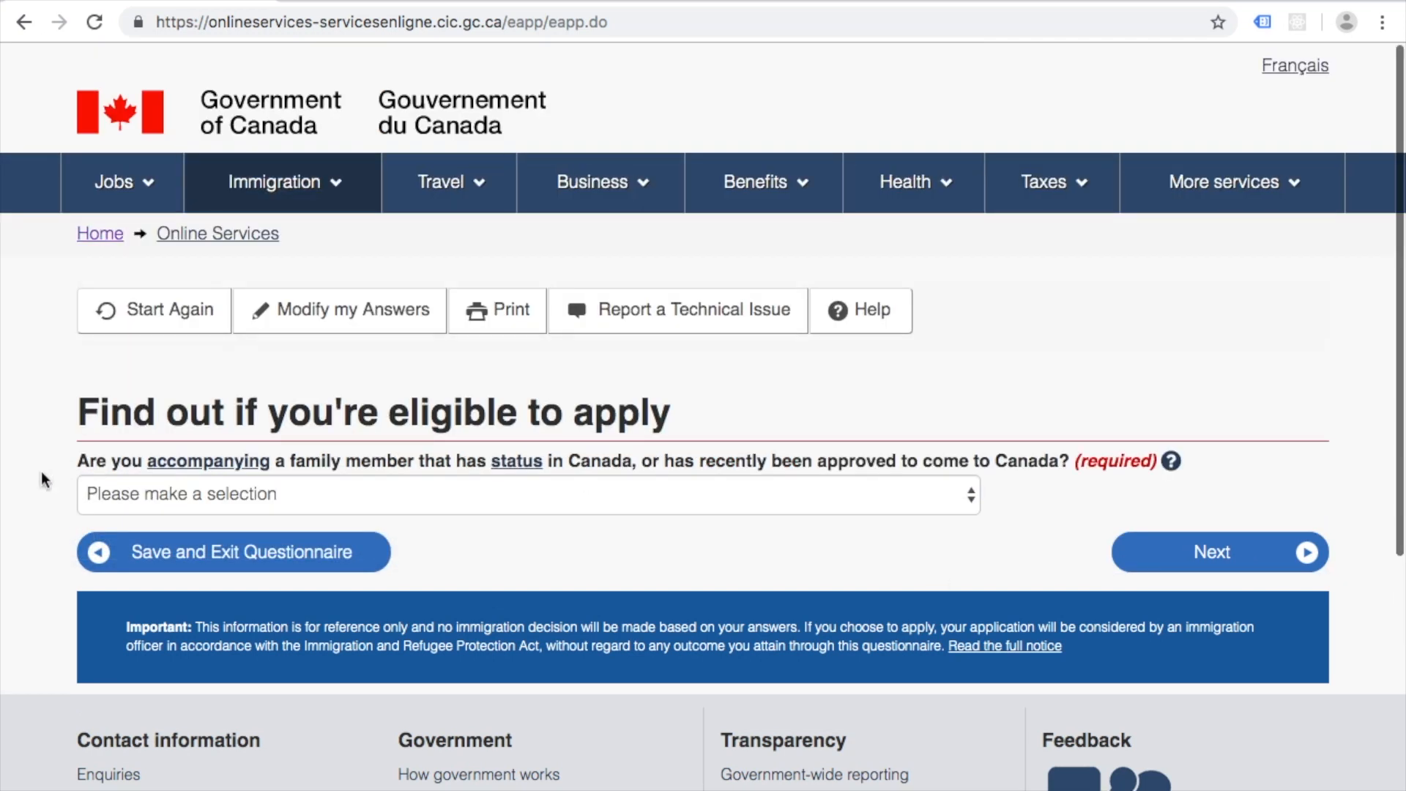
Step: Answer No to the accompanying-family and criminal-offence questions
{"action": "scroll", "coordinate": [41, 471], "scroll_direction": "down", "scroll_amount": 3}
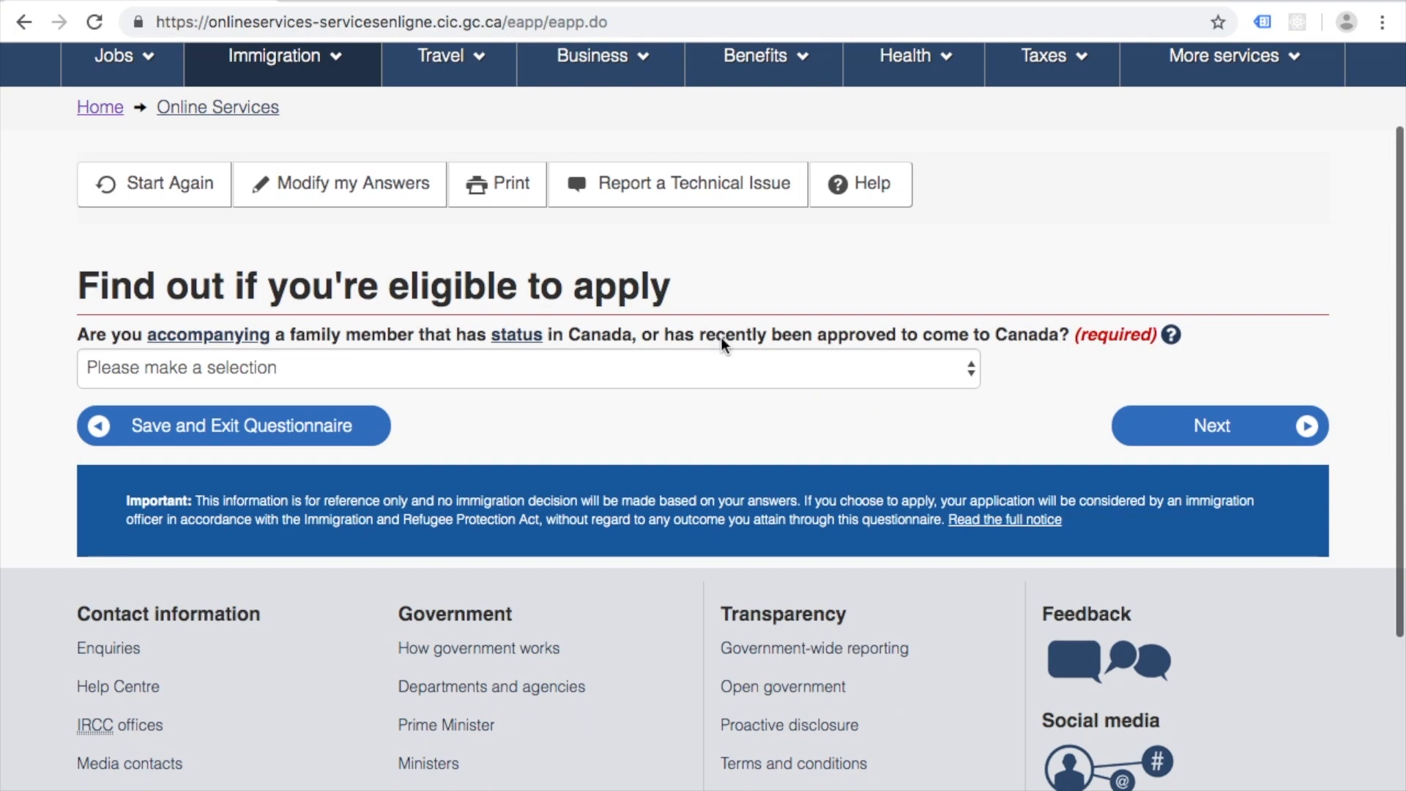
{"action": "left_click", "coordinate": [932, 368]}
{"action": "left_click", "coordinate": [908, 418]}
{"action": "left_click", "coordinate": [1210, 425]}
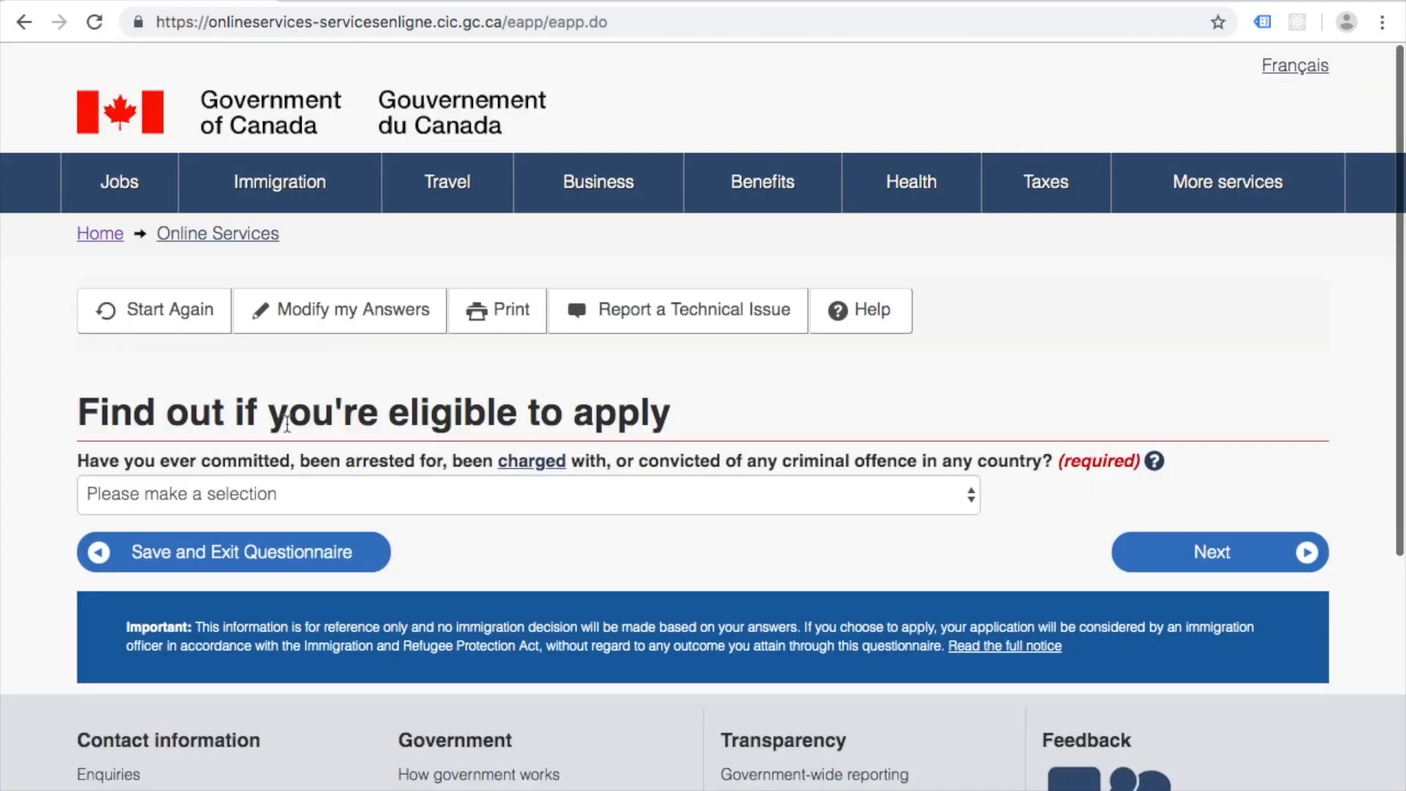
{"action": "scroll", "coordinate": [2, 520], "scroll_direction": "down", "scroll_amount": 3}
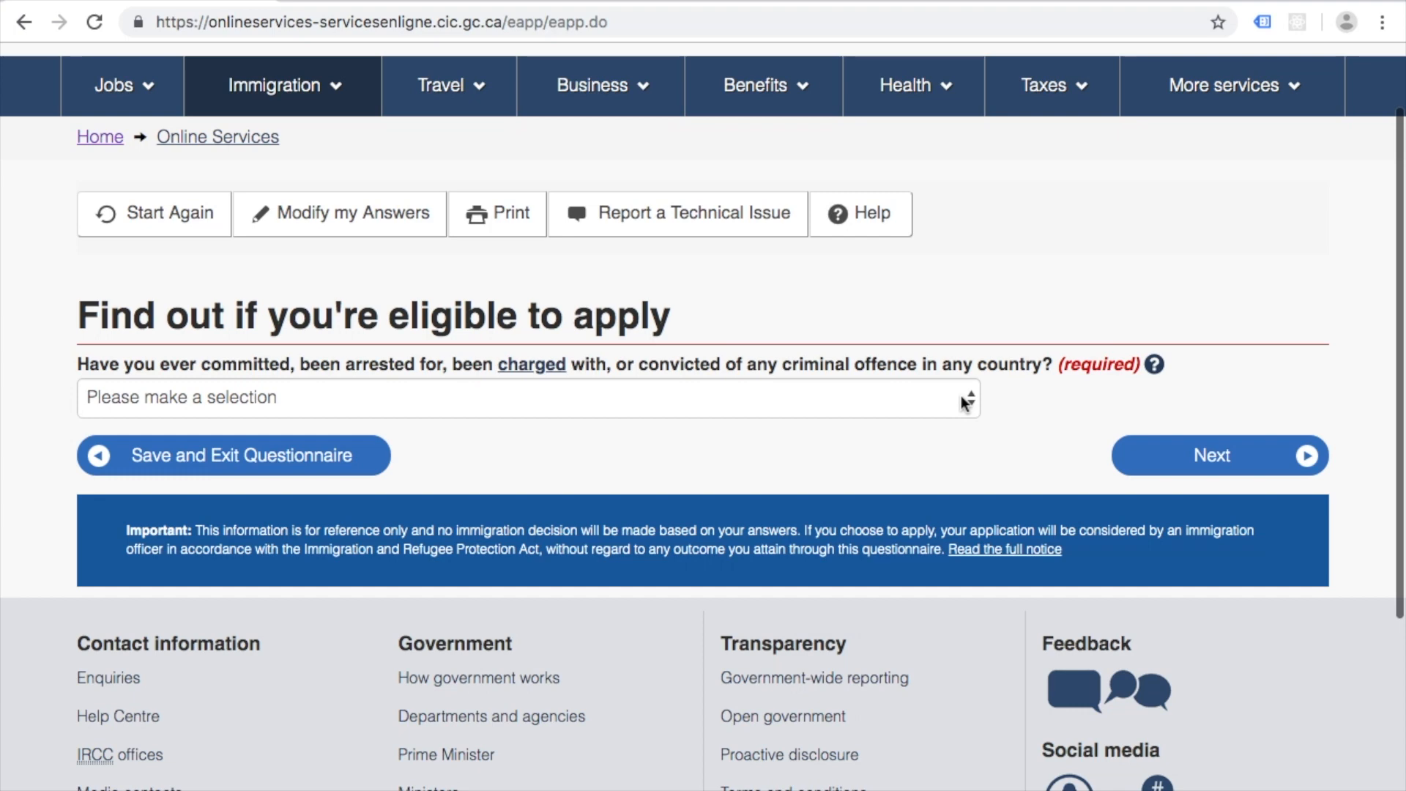
{"action": "left_click", "coordinate": [962, 398]}
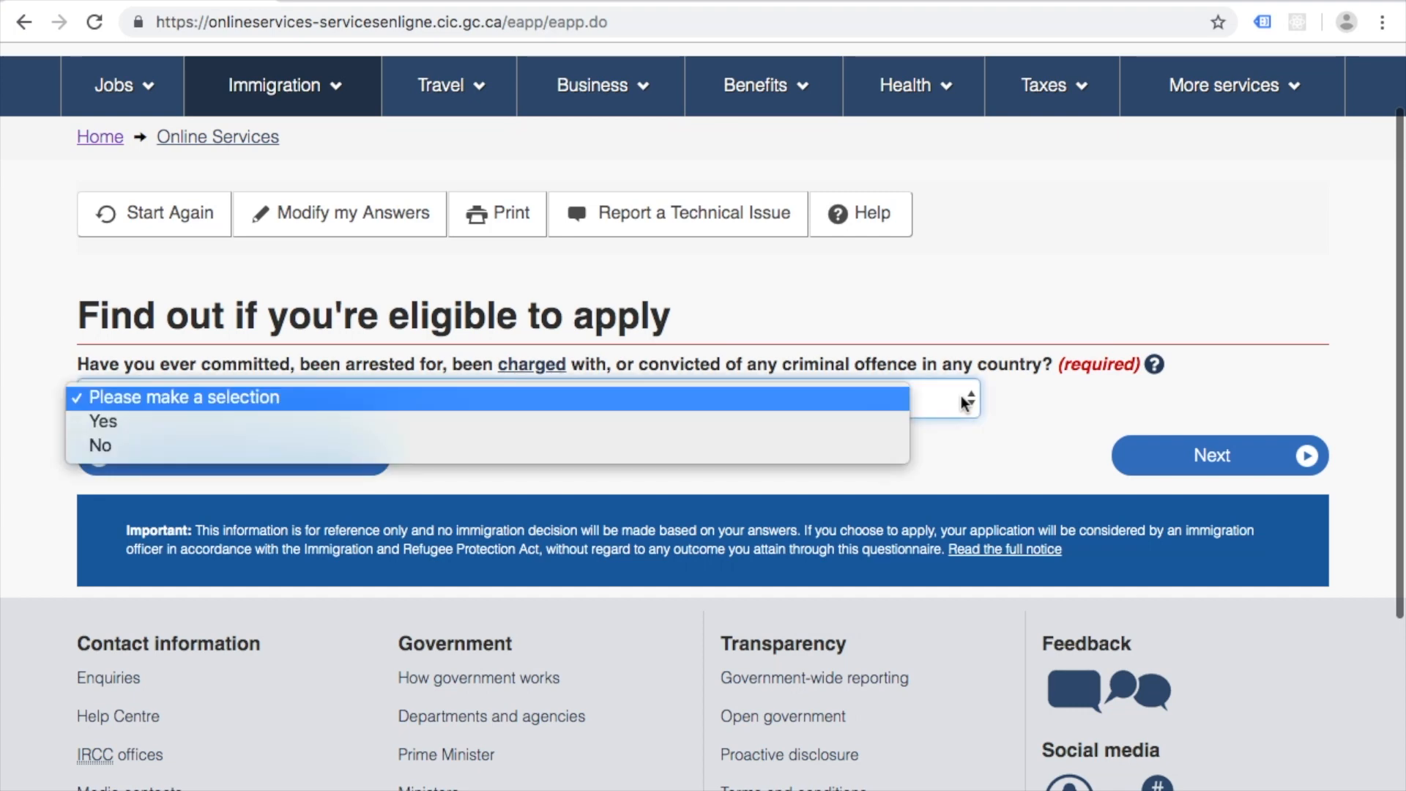
{"action": "left_click", "coordinate": [846, 442]}
{"action": "left_click", "coordinate": [1198, 455]}
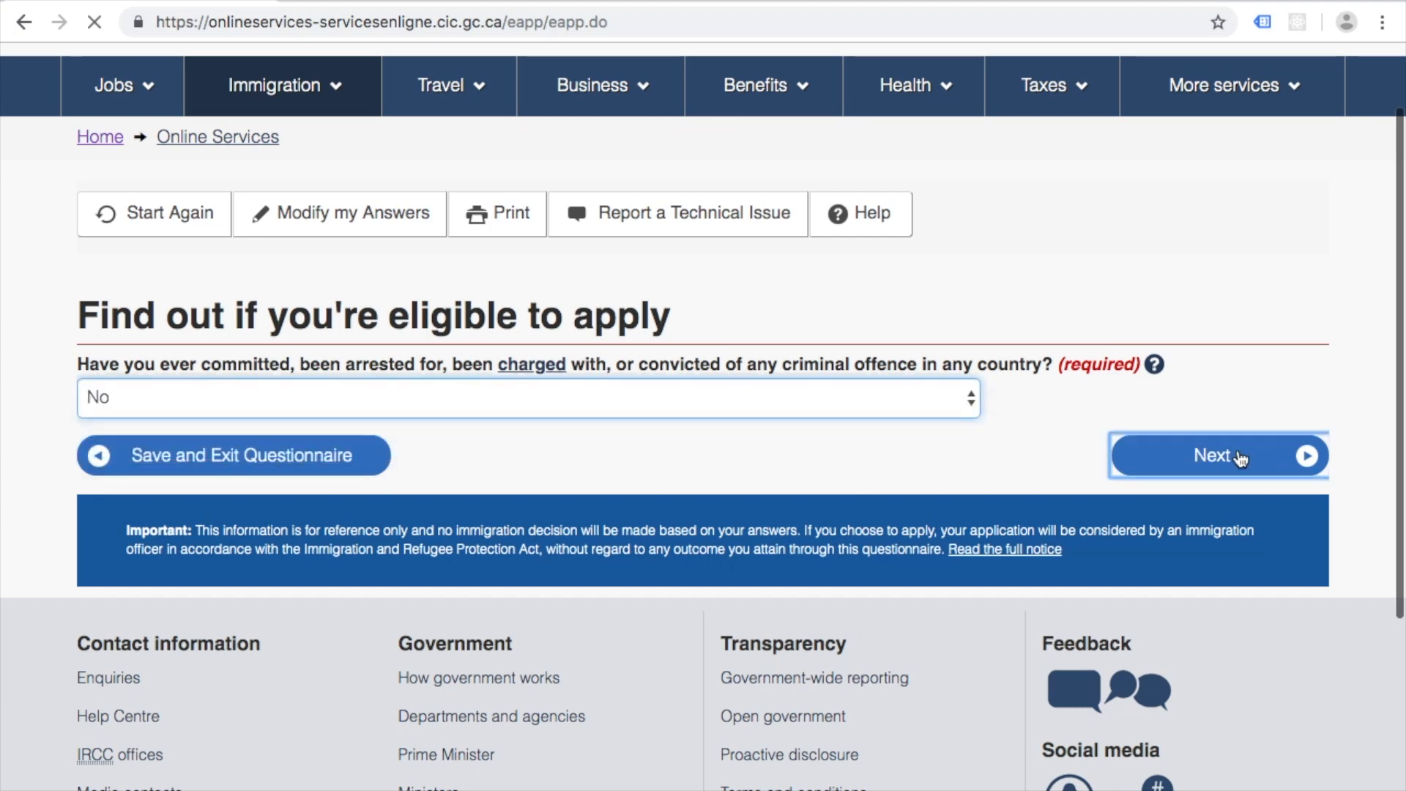
Step: Answer No to applying for a family member and continue
{"action": "scroll", "coordinate": [111, 457], "scroll_direction": "down", "scroll_amount": 3}
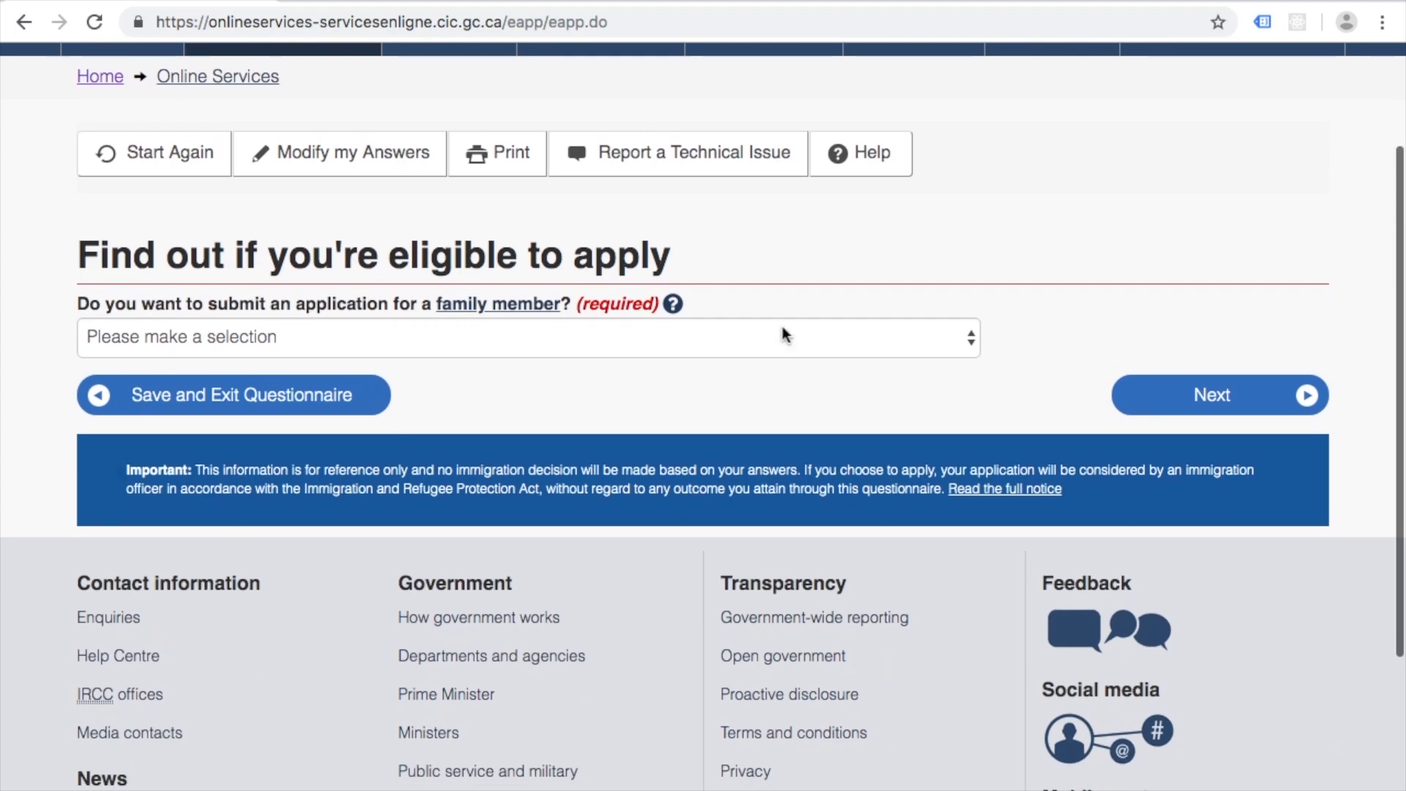
{"action": "left_click", "coordinate": [876, 339]}
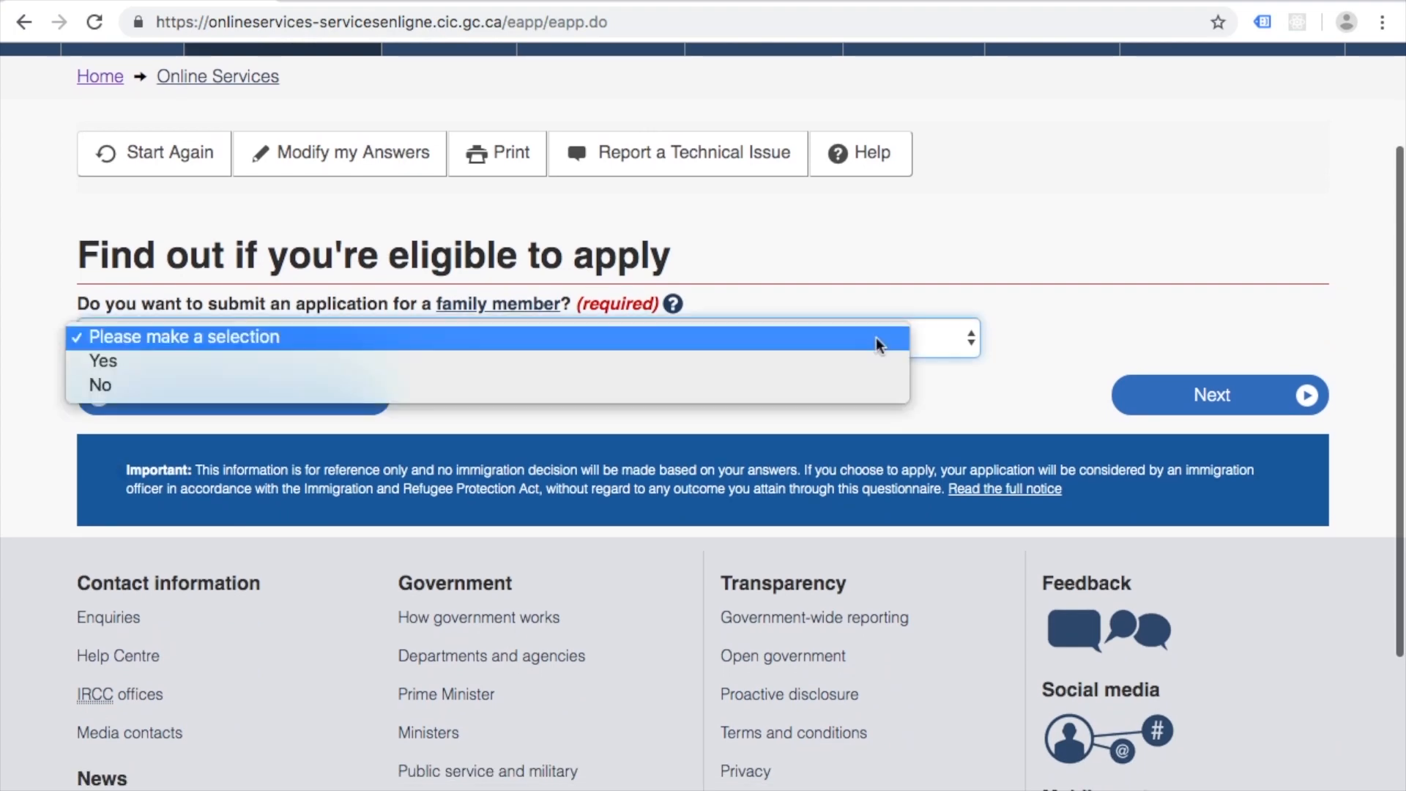
{"action": "left_click", "coordinate": [798, 388]}
{"action": "left_click", "coordinate": [1180, 408]}
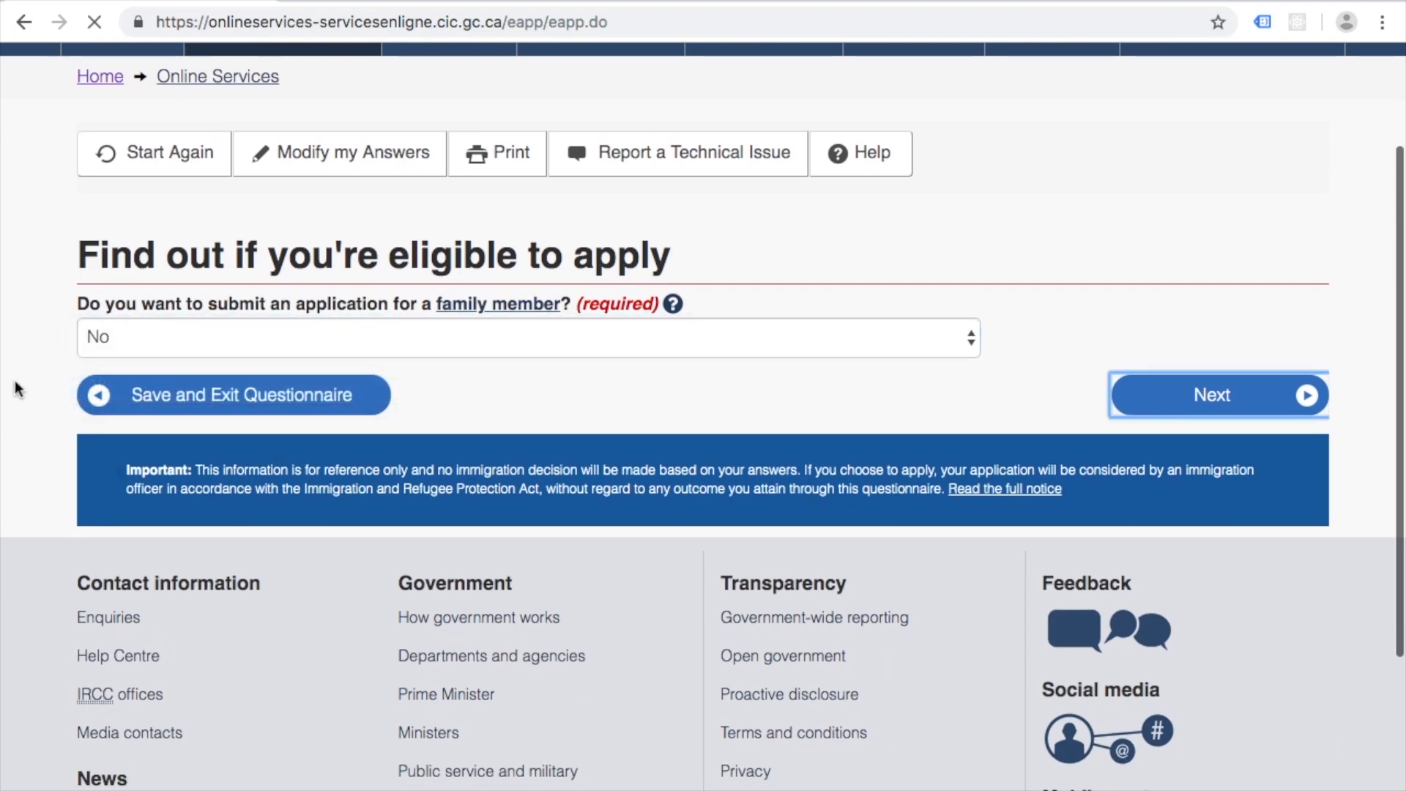
{"action": "scroll", "coordinate": [11, 364], "scroll_direction": "down", "scroll_amount": 1}
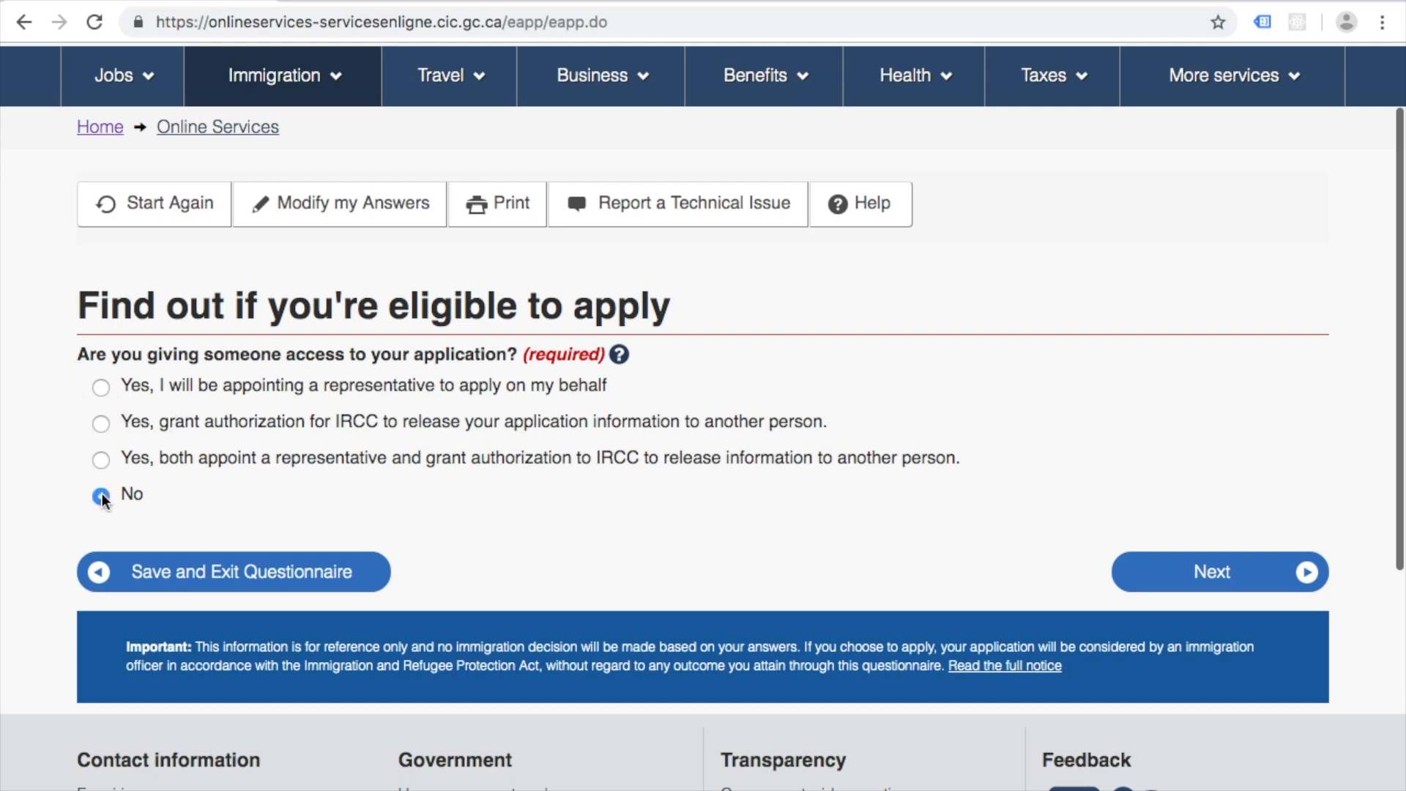
Step: Submit No for application access and answer No to having given biometrics before
{"action": "left_click", "coordinate": [1188, 551]}
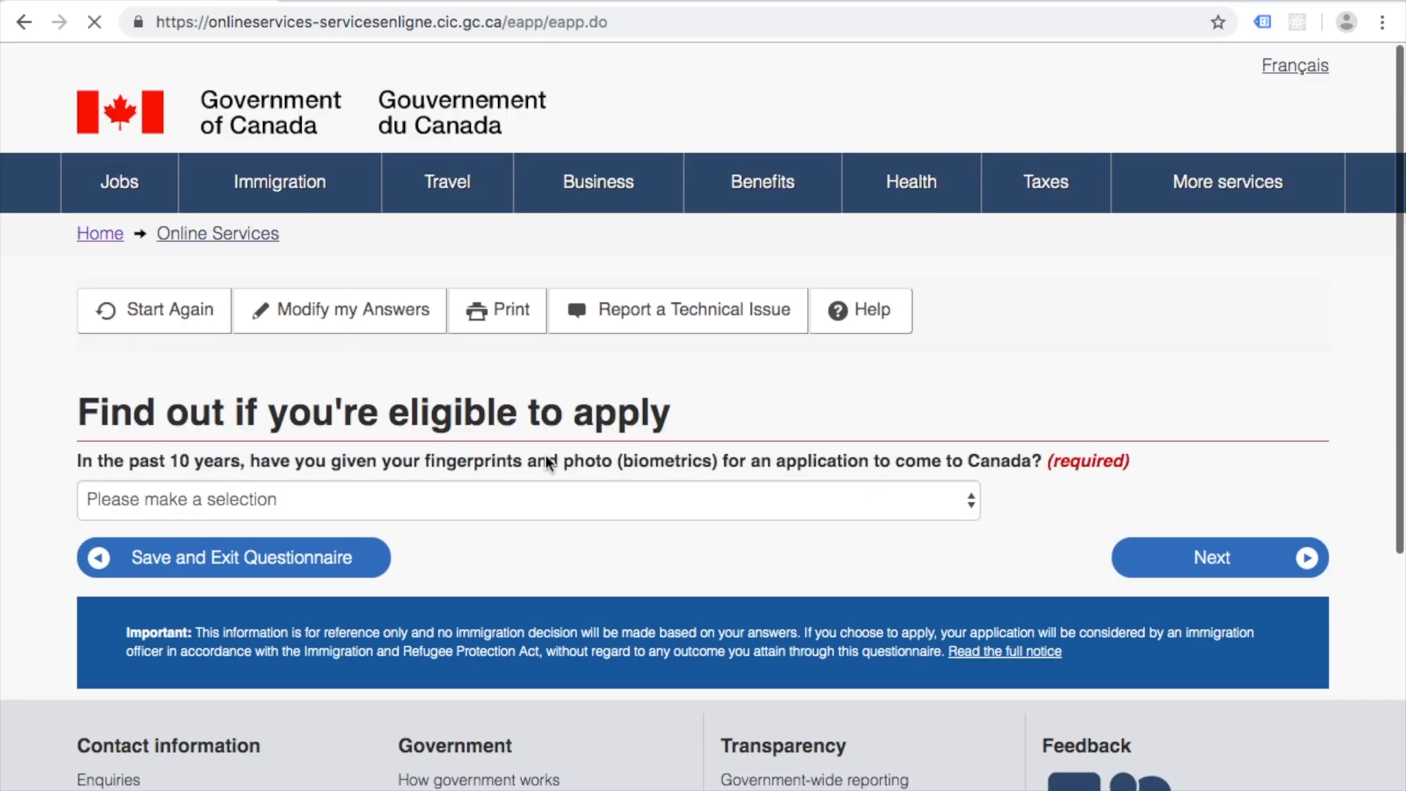
{"action": "scroll", "coordinate": [143, 376], "scroll_direction": "down", "scroll_amount": 1}
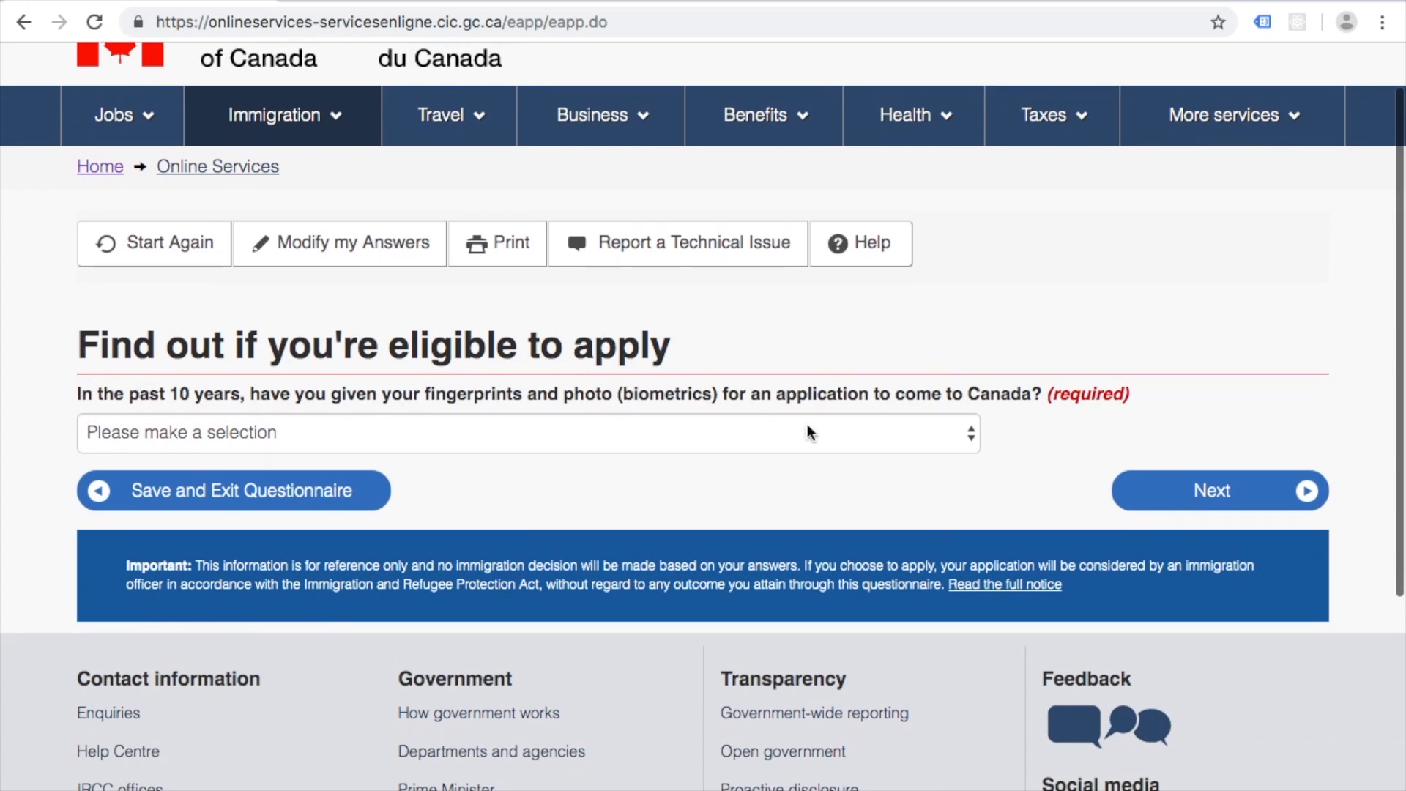
{"action": "left_click", "coordinate": [946, 444]}
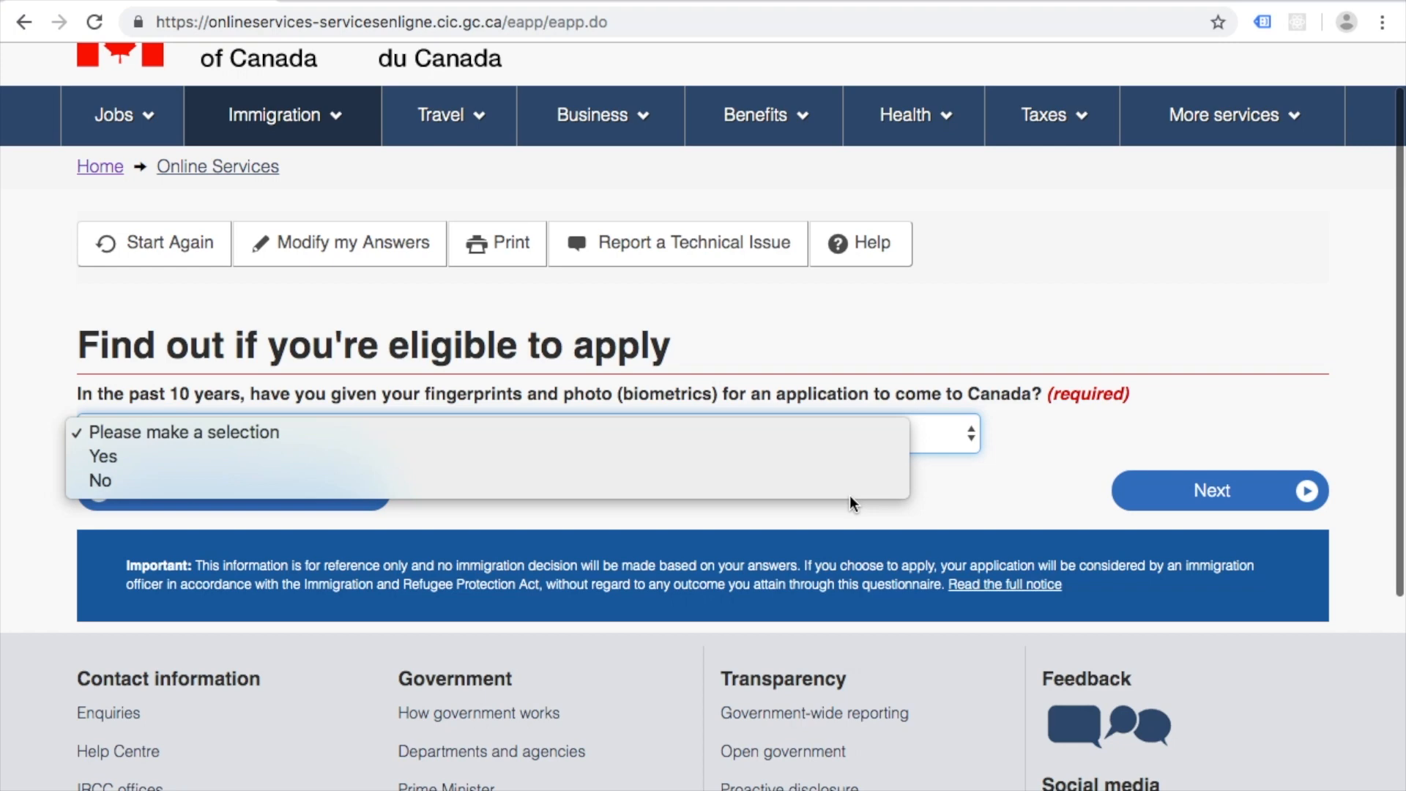
{"action": "left_click", "coordinate": [860, 479]}
{"action": "left_click", "coordinate": [1200, 499]}
Step: Choose 'Yes, I will be paying my application fees' and answer Yes to scanning documents
{"action": "scroll", "coordinate": [20, 474], "scroll_direction": "down", "scroll_amount": 3}
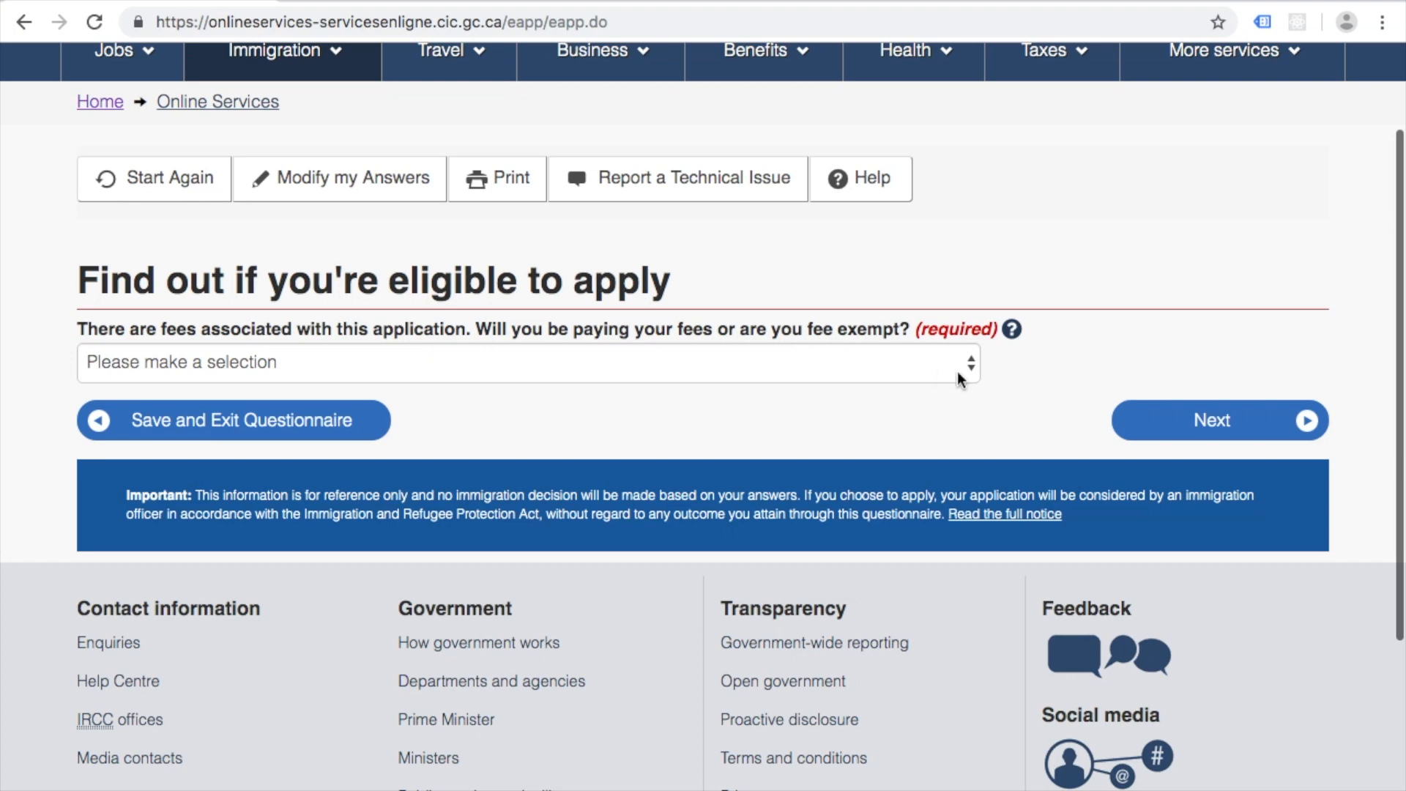
{"action": "left_click", "coordinate": [937, 359]}
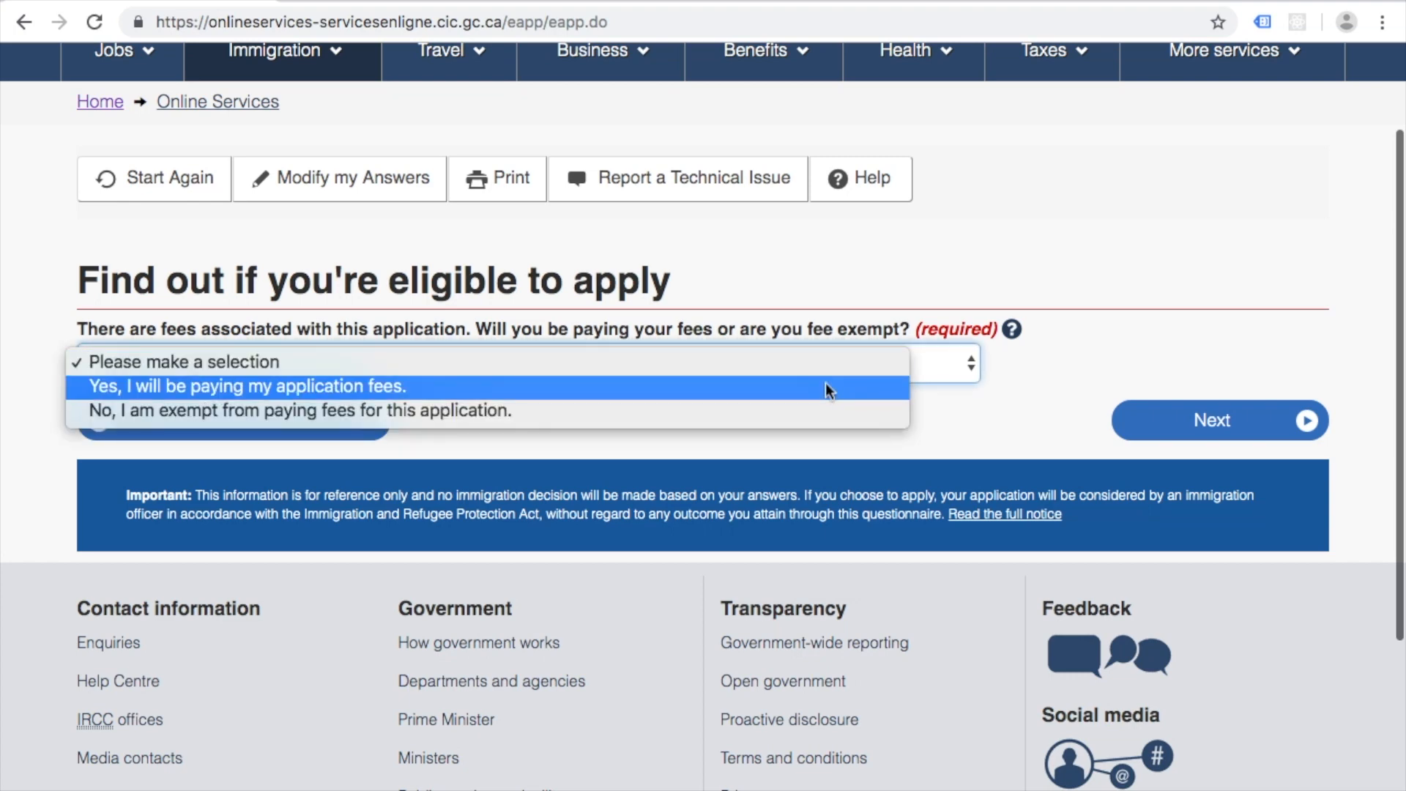
{"action": "left_click", "coordinate": [824, 386]}
{"action": "left_click", "coordinate": [1164, 427]}
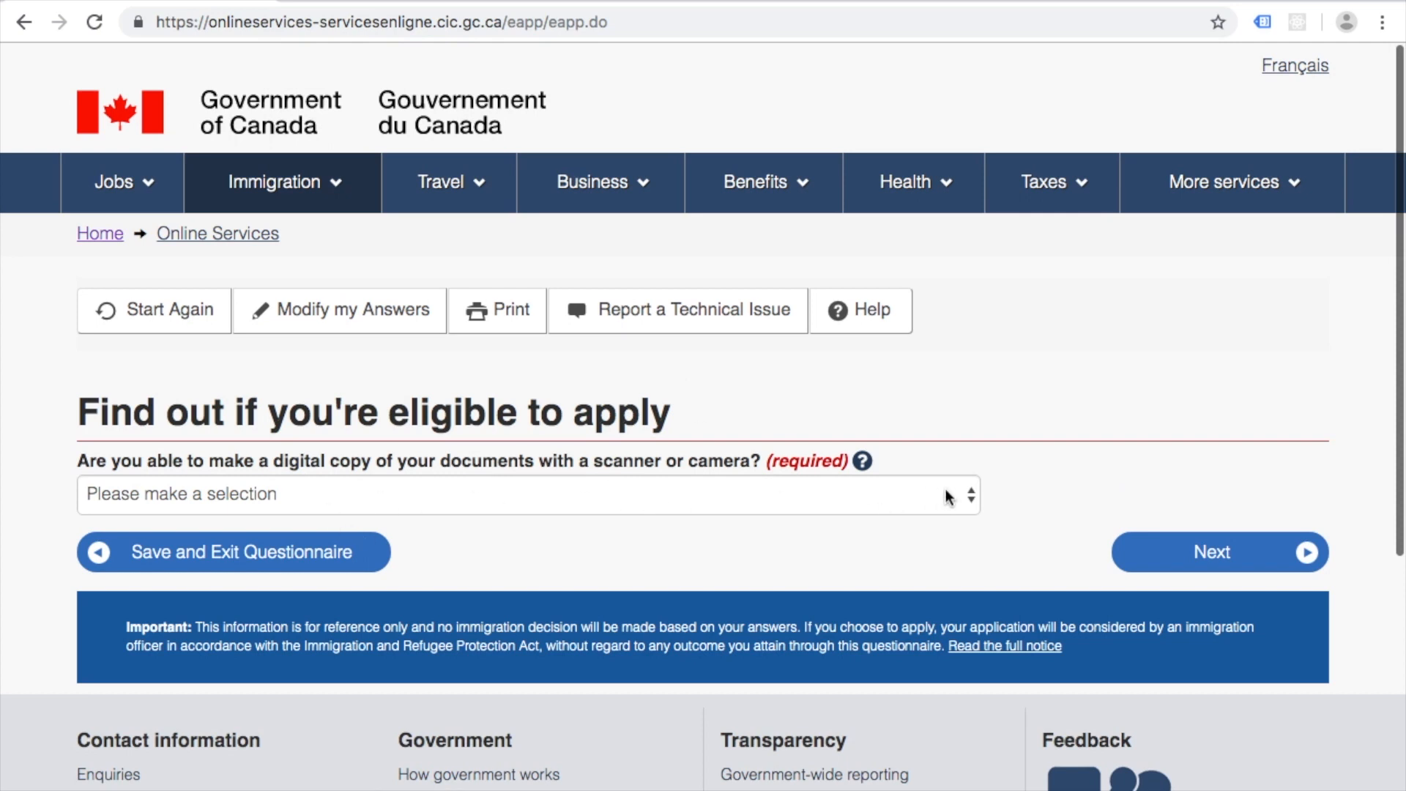
{"action": "left_click", "coordinate": [958, 501]}
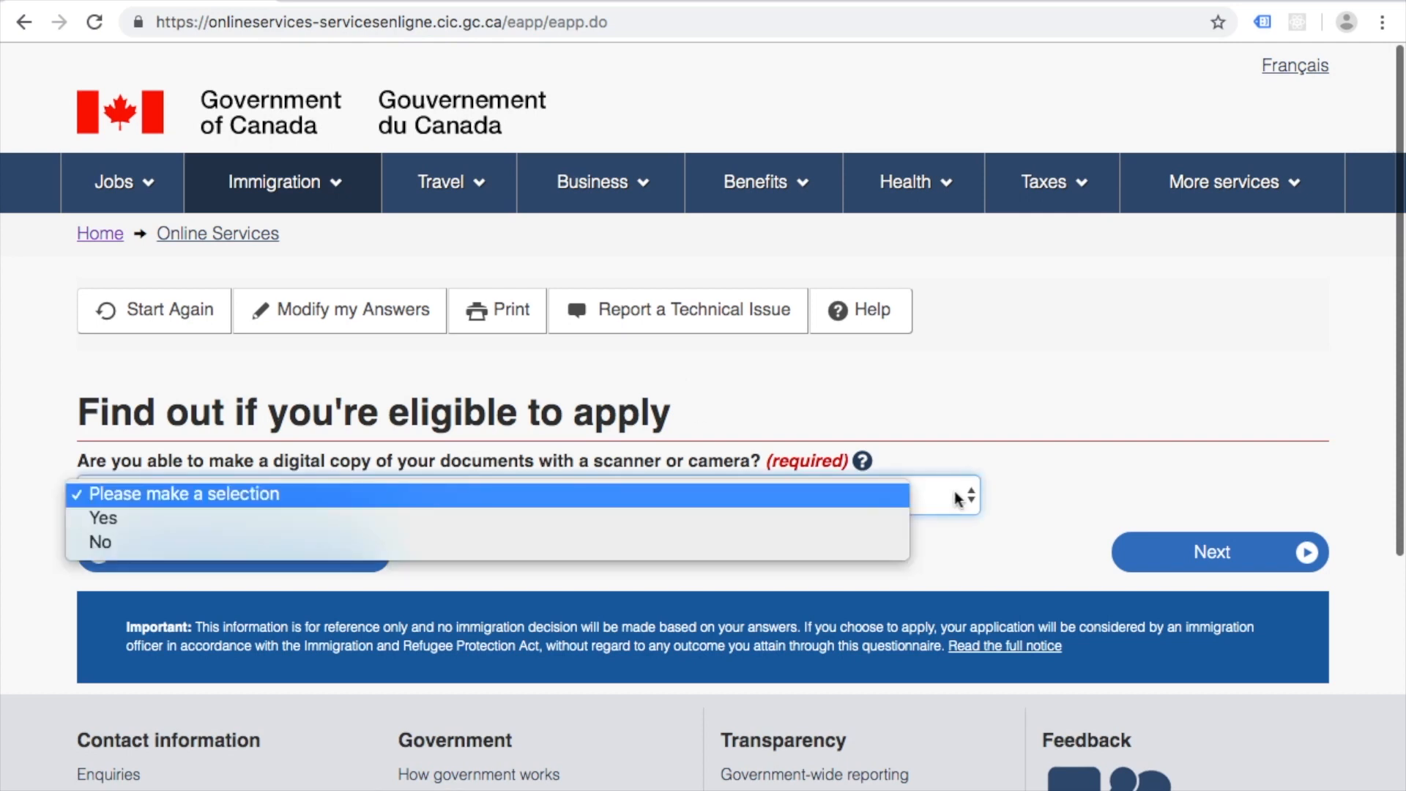
{"action": "left_click", "coordinate": [780, 521]}
{"action": "left_click", "coordinate": [1196, 553]}
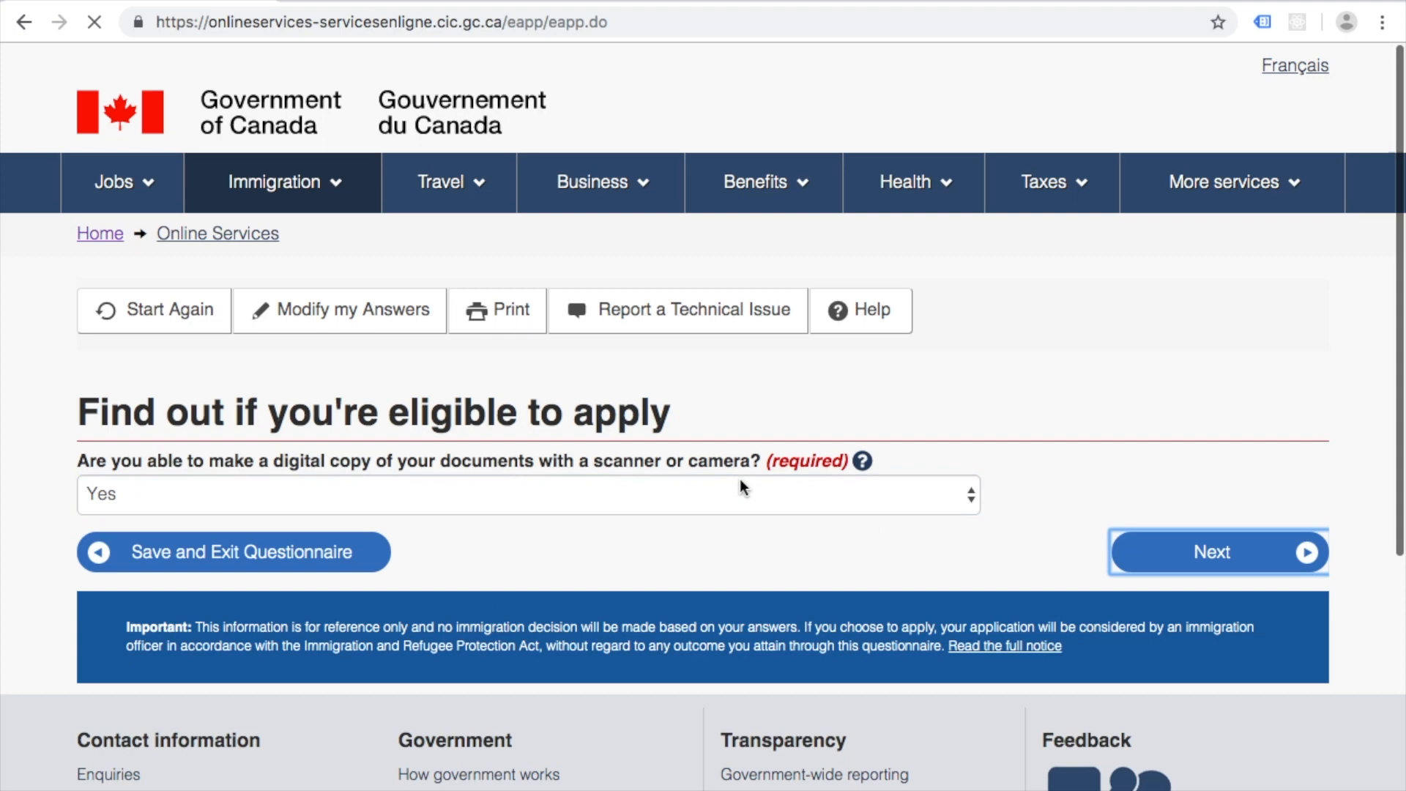
Step: Answer Yes to paying fees online and reach the Review your answers page
{"action": "scroll", "coordinate": [282, 472], "scroll_direction": "down", "scroll_amount": 1}
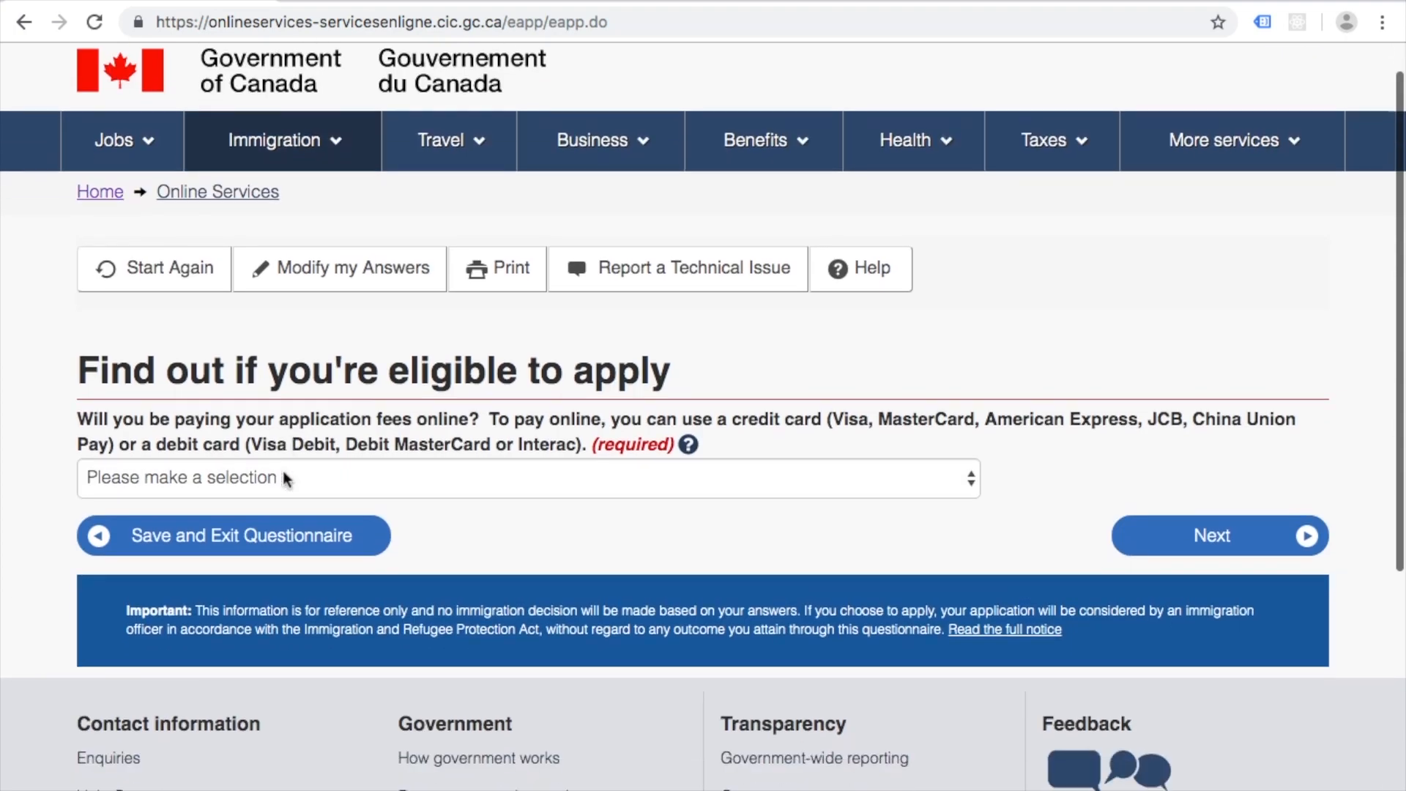
{"action": "left_click", "coordinate": [971, 479]}
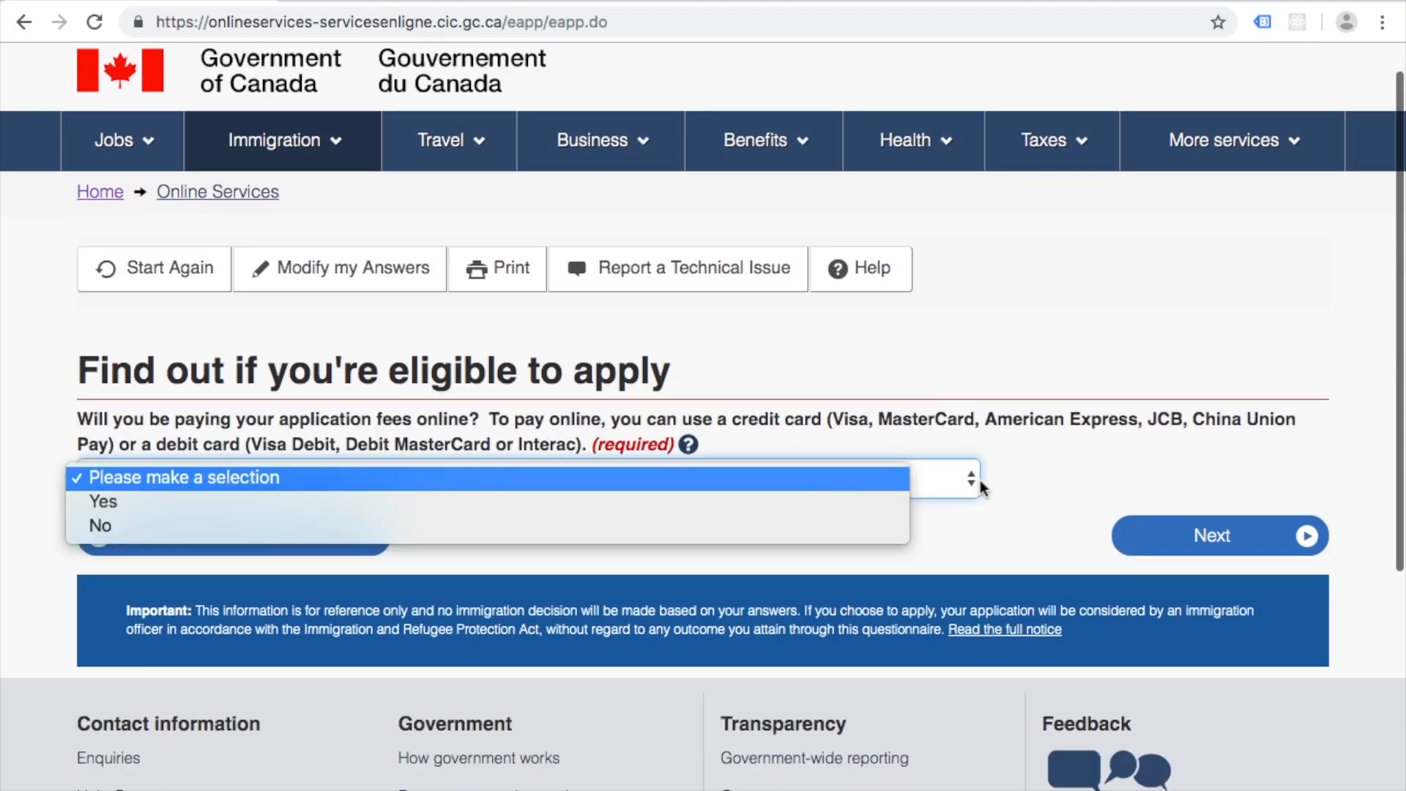
{"action": "left_click", "coordinate": [750, 505]}
{"action": "left_click", "coordinate": [1218, 549]}
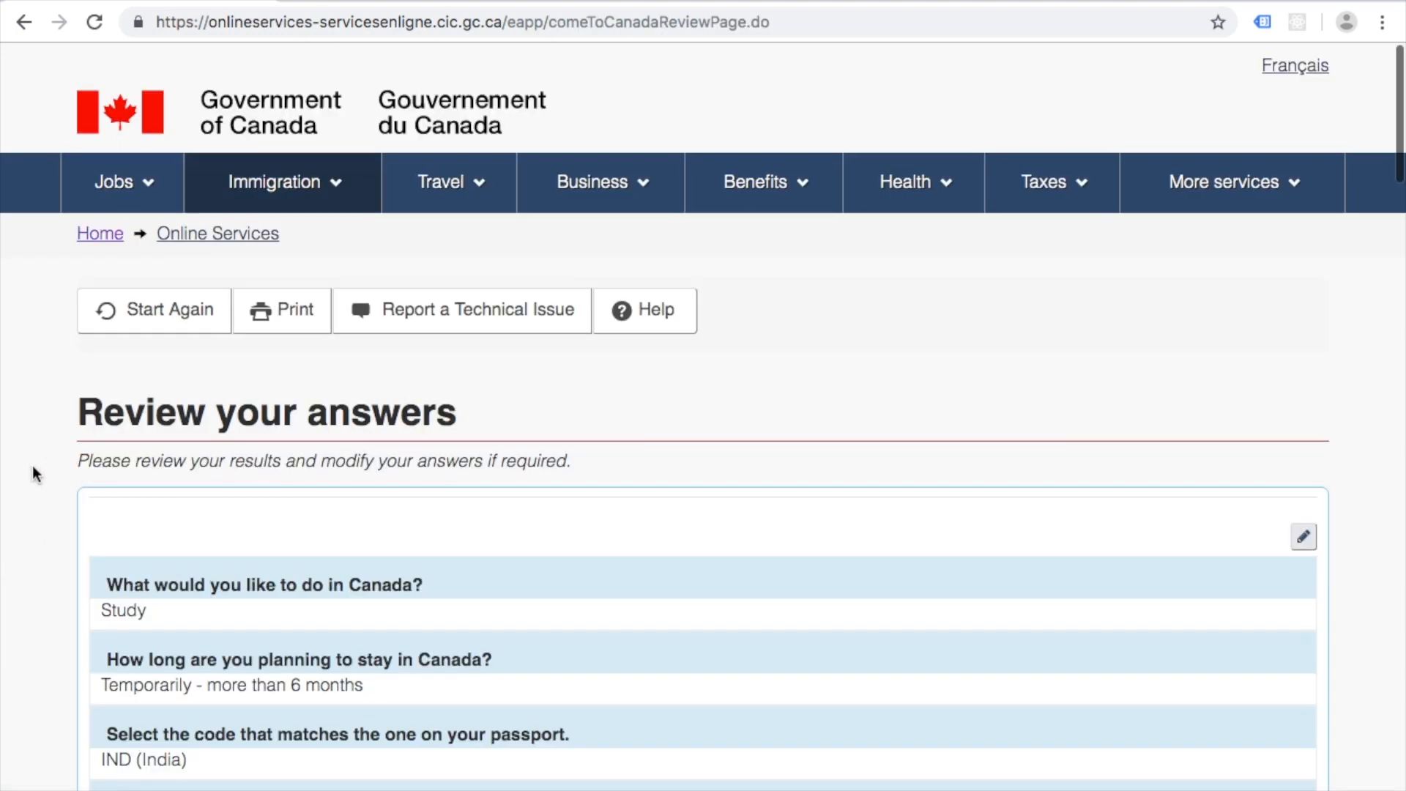
{"action": "scroll", "coordinate": [32, 466], "scroll_direction": "down", "scroll_amount": 10}
{"action": "scroll", "coordinate": [33, 473], "scroll_direction": "up", "scroll_amount": 8}
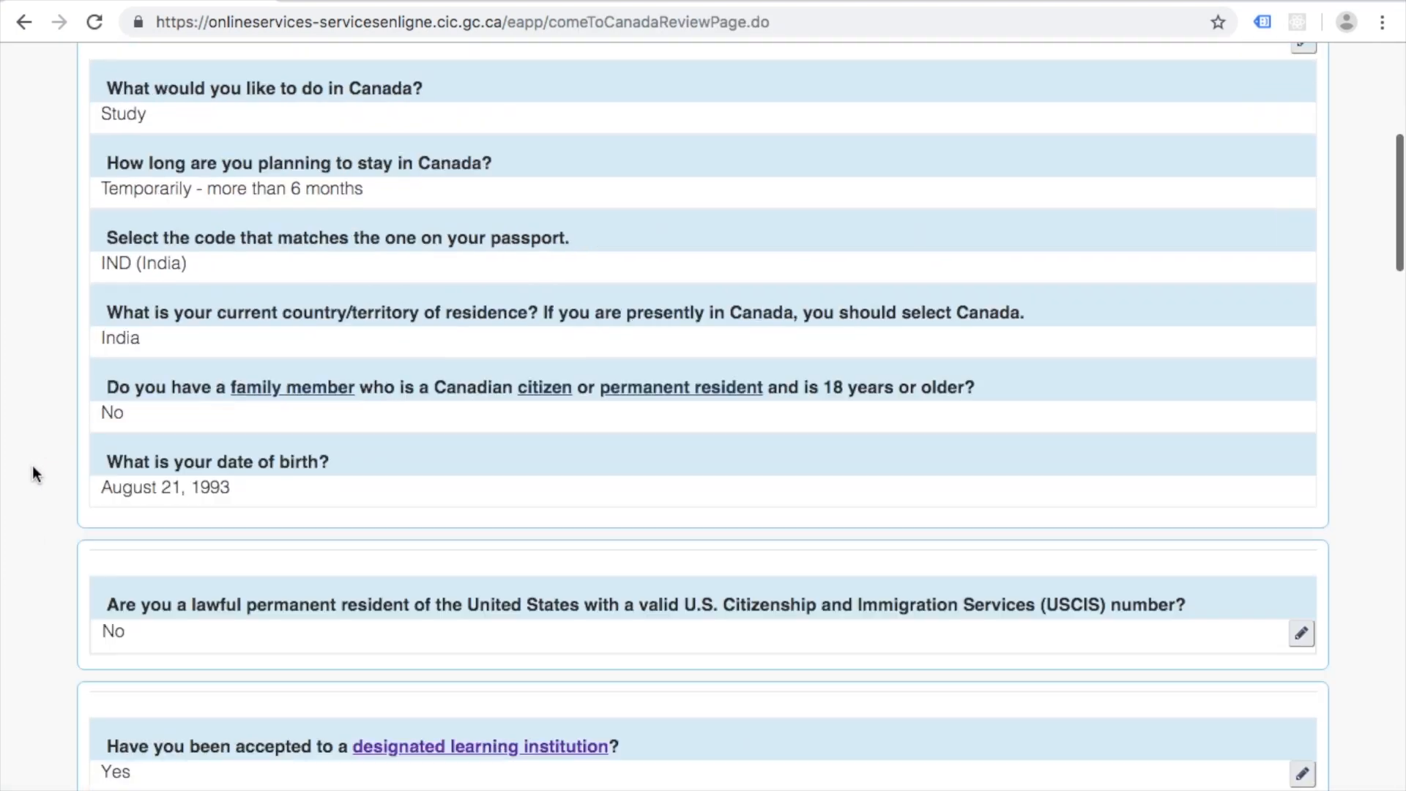
{"action": "scroll", "coordinate": [653, 568], "scroll_direction": "down", "scroll_amount": 2}
{"action": "scroll", "coordinate": [655, 569], "scroll_direction": "down", "scroll_amount": 10}
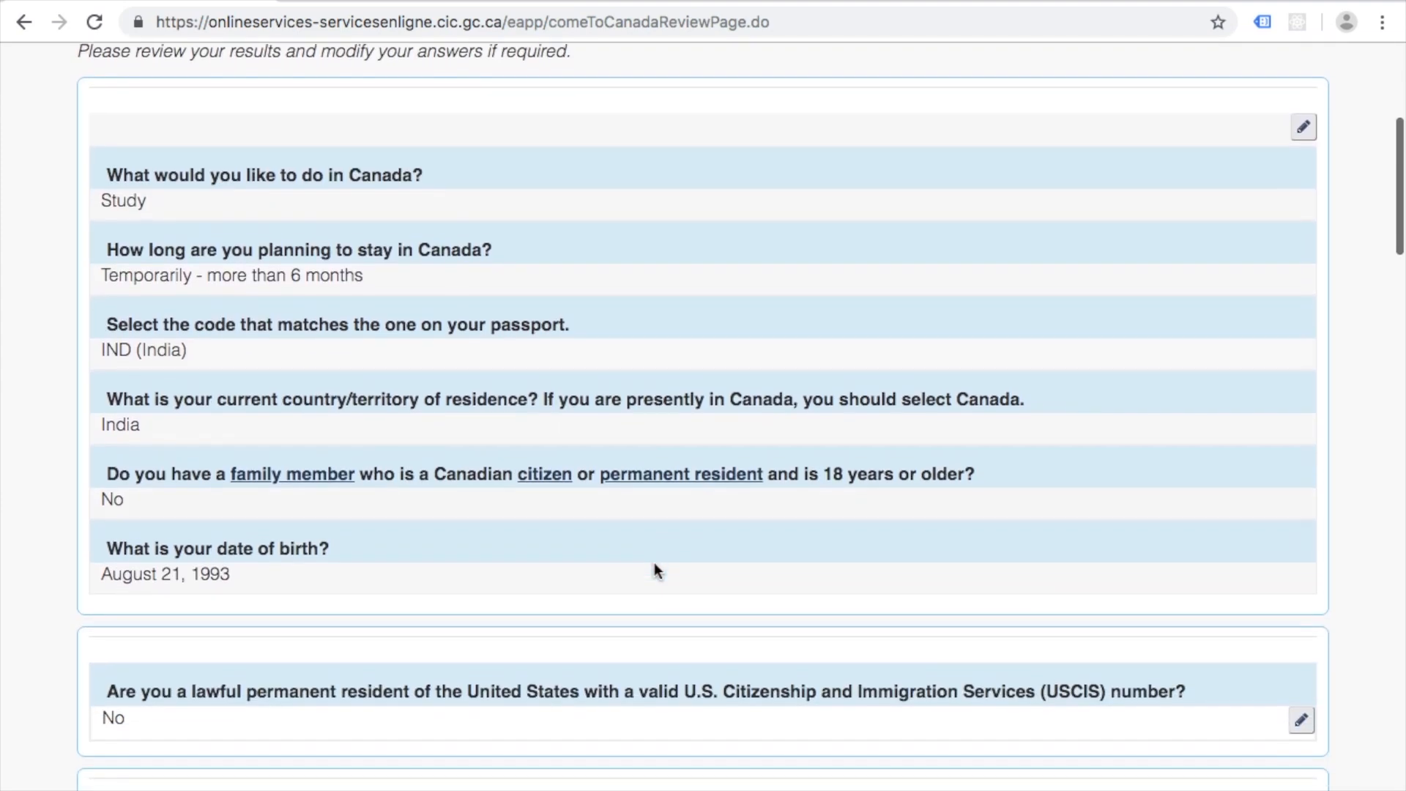
{"action": "scroll", "coordinate": [653, 562], "scroll_direction": "down", "scroll_amount": 5}
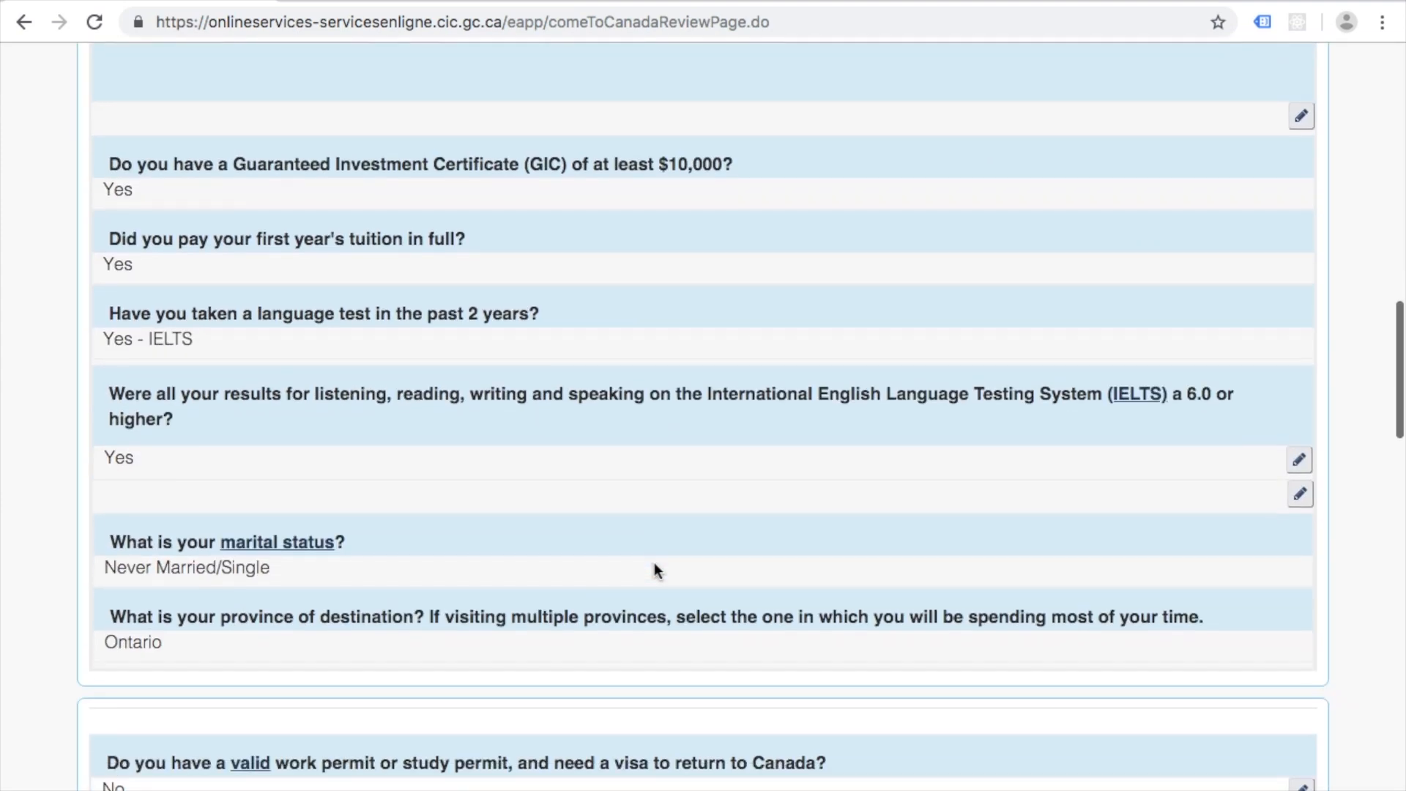
{"action": "scroll", "coordinate": [653, 562], "scroll_direction": "up", "scroll_amount": 2}
{"action": "scroll", "coordinate": [653, 562], "scroll_direction": "down", "scroll_amount": 5}
{"action": "scroll", "coordinate": [655, 564], "scroll_direction": "down", "scroll_amount": 5}
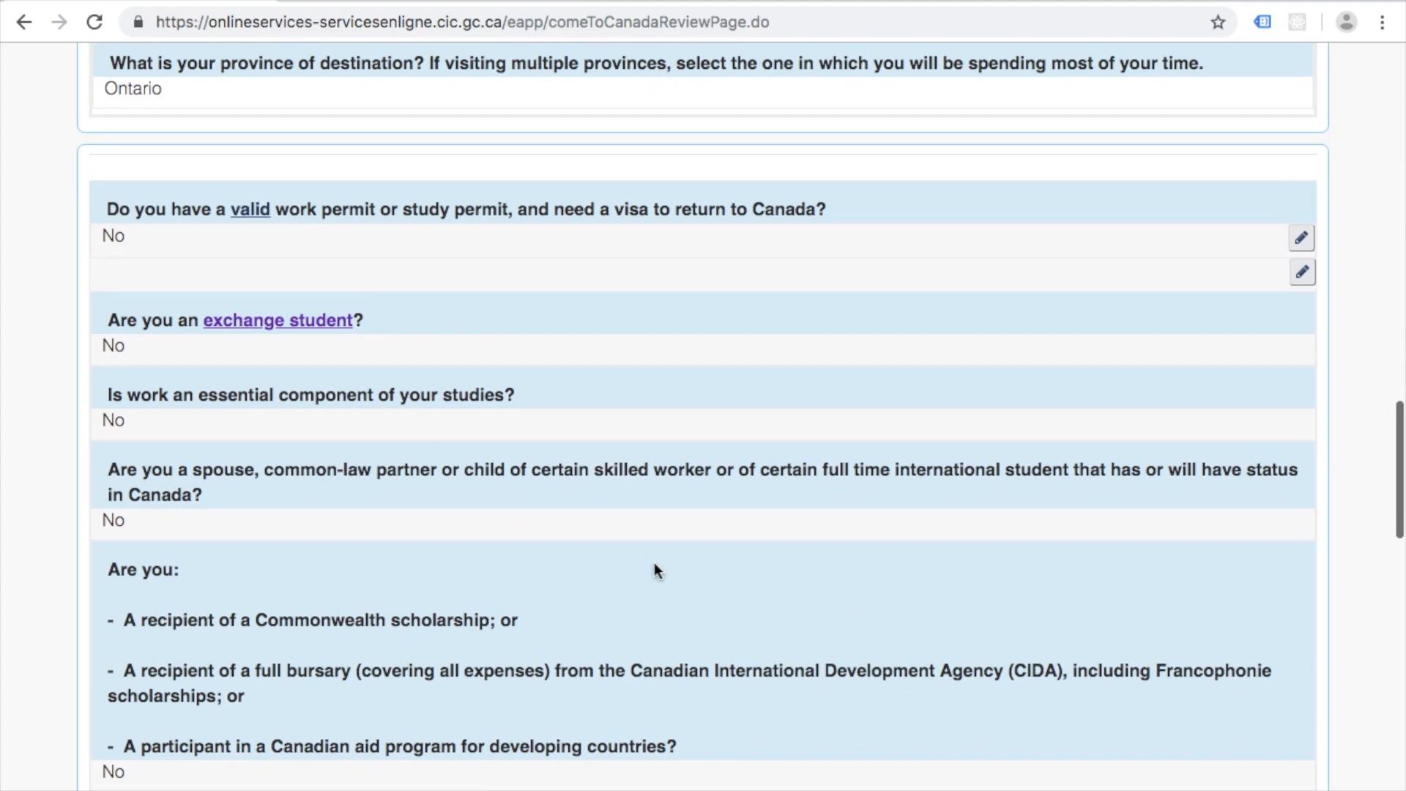
{"action": "scroll", "coordinate": [653, 565], "scroll_direction": "down", "scroll_amount": 5}
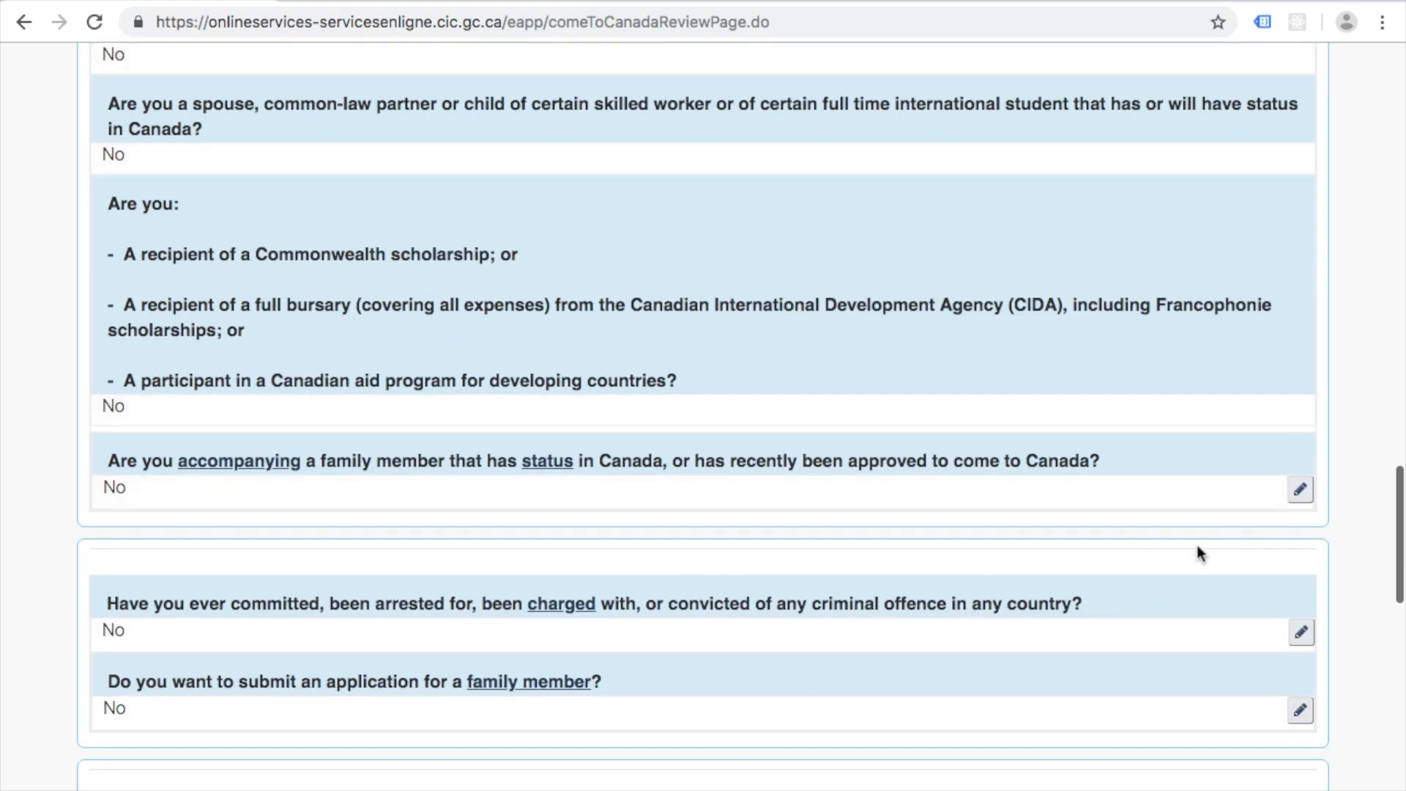
{"action": "left_click", "coordinate": [1300, 491]}
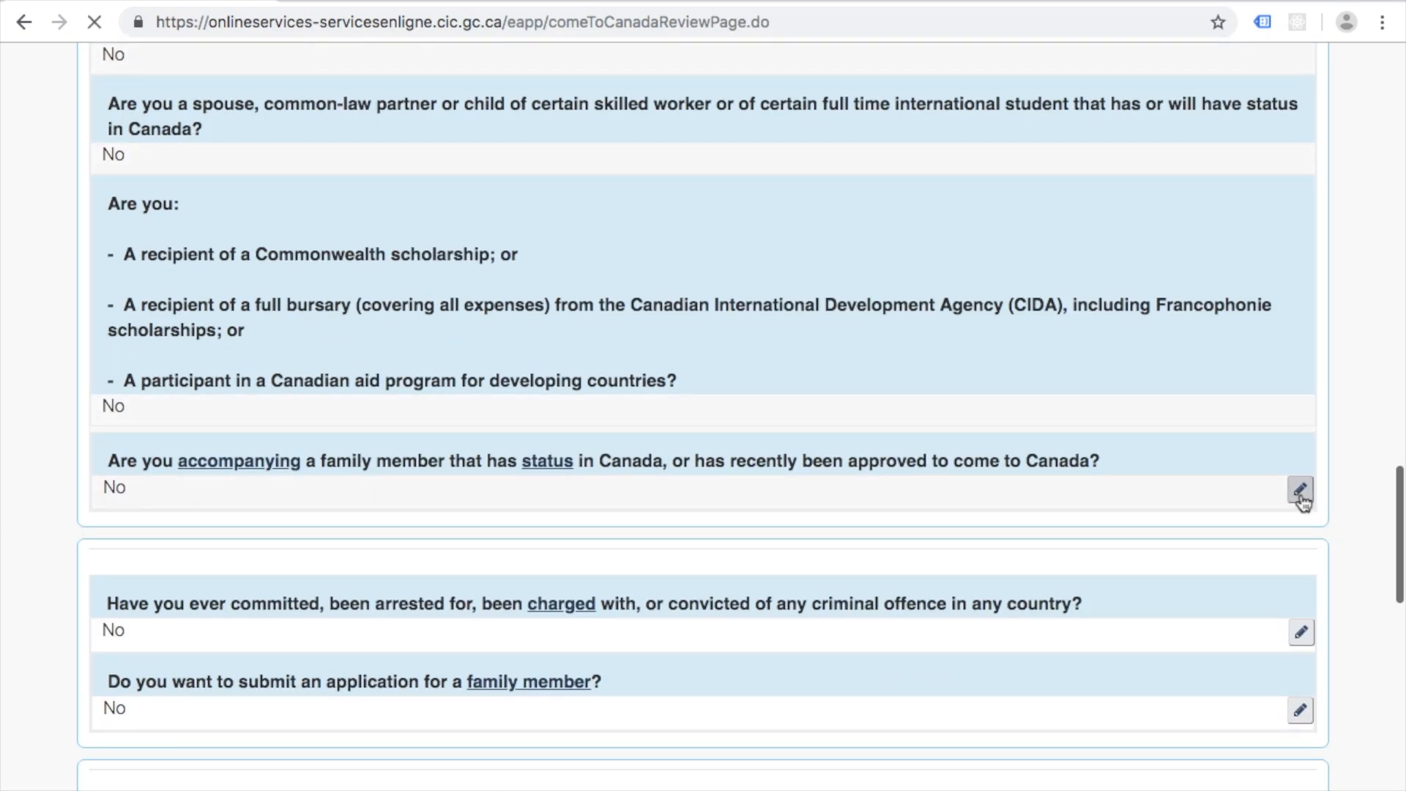
{"action": "left_click", "coordinate": [1084, 563]}
{"action": "scroll", "coordinate": [596, 542], "scroll_direction": "down", "scroll_amount": 20}
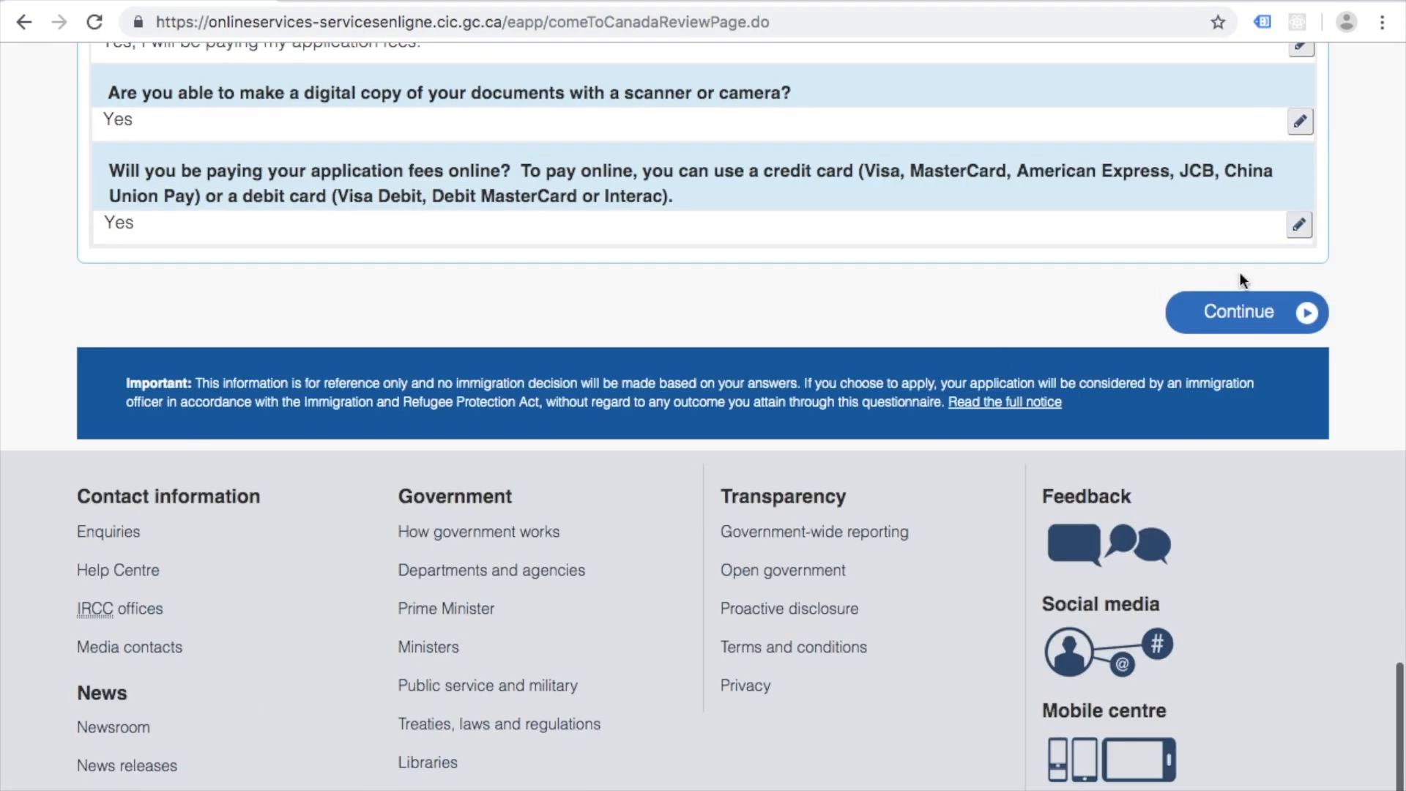
Step: Continue past the answer review, read the four-step submission instructions, and proceed to the checklist
{"action": "left_click", "coordinate": [1237, 311]}
{"action": "scroll", "coordinate": [113, 516], "scroll_direction": "down", "scroll_amount": 3}
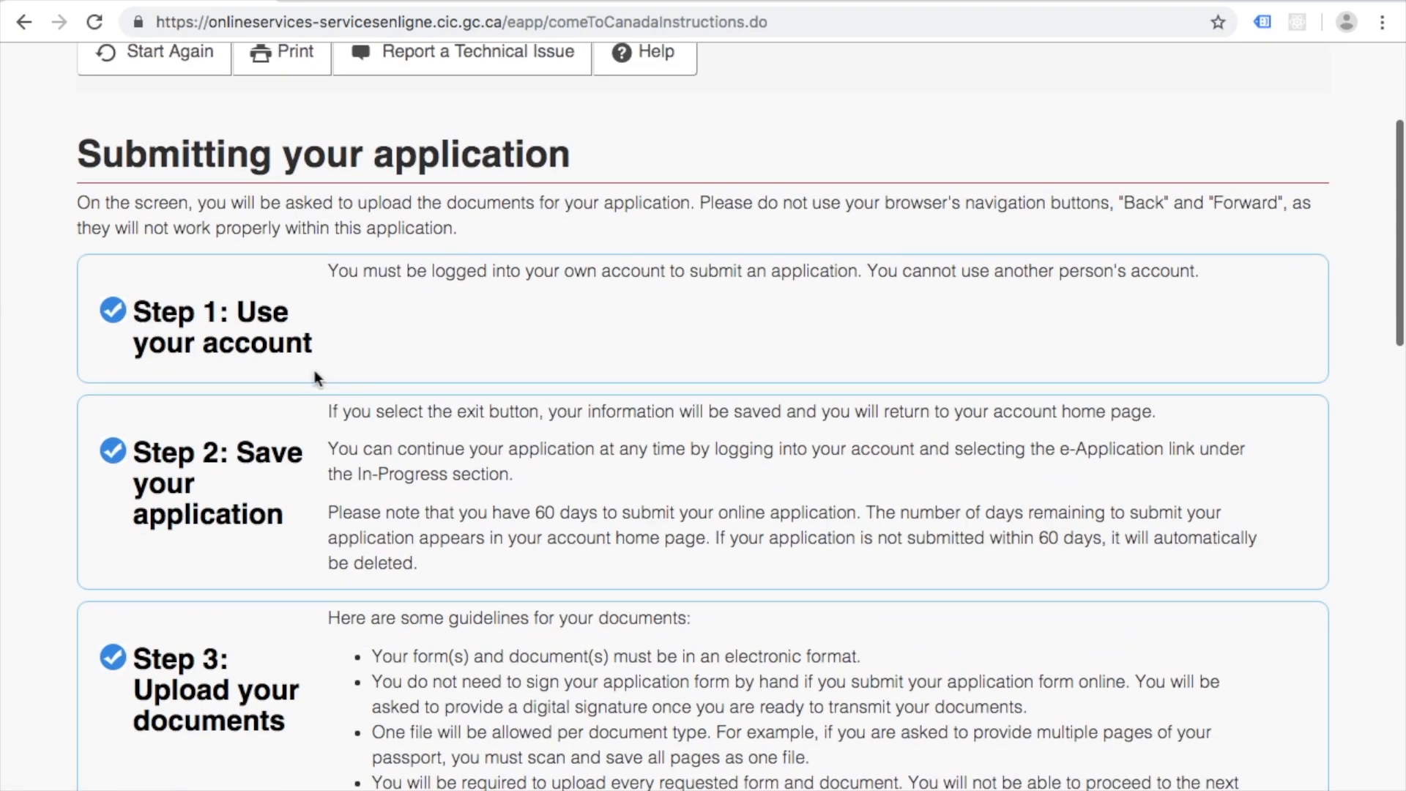
{"action": "scroll", "coordinate": [436, 505], "scroll_direction": "down", "scroll_amount": 3}
{"action": "scroll", "coordinate": [436, 500], "scroll_direction": "up", "scroll_amount": 4}
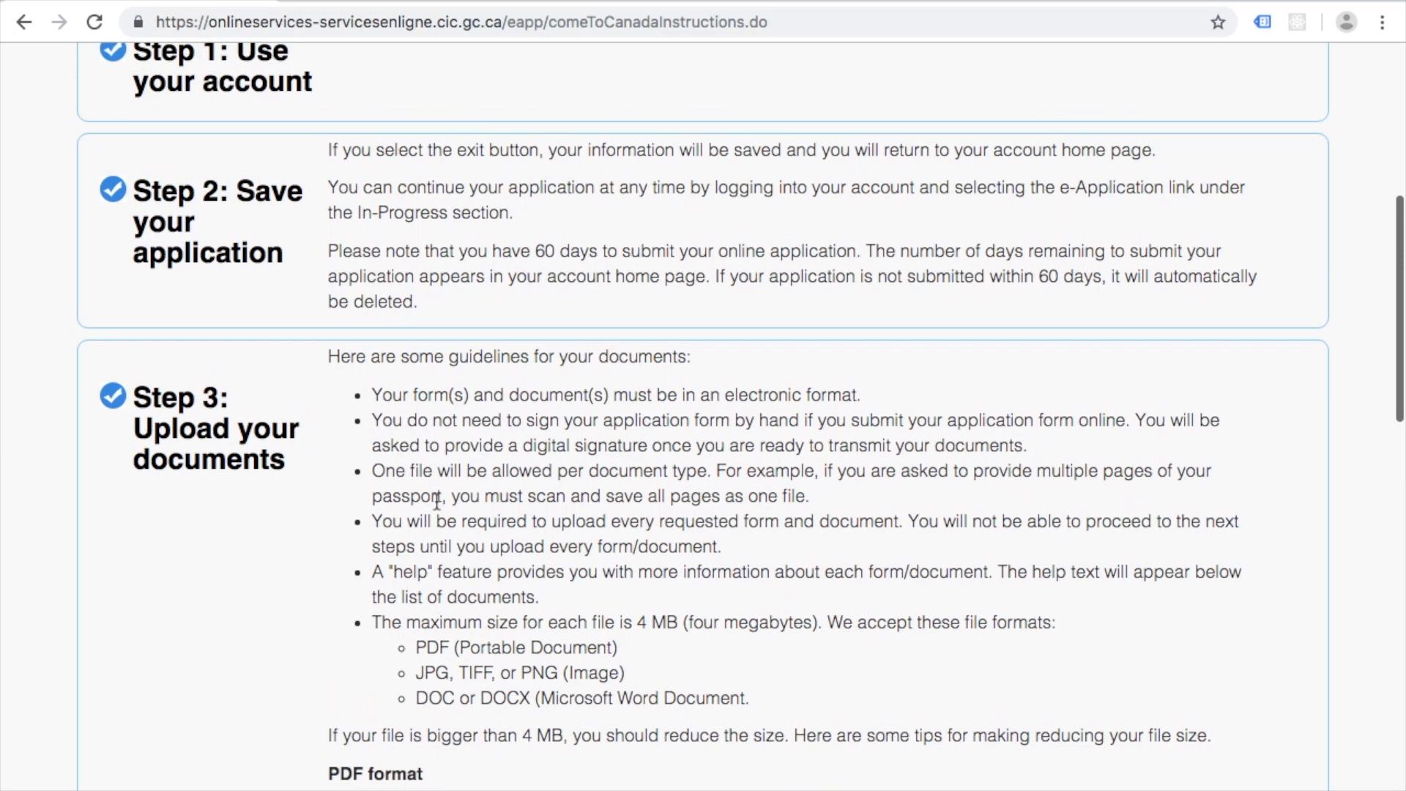
{"action": "scroll", "coordinate": [437, 502], "scroll_direction": "down", "scroll_amount": 3}
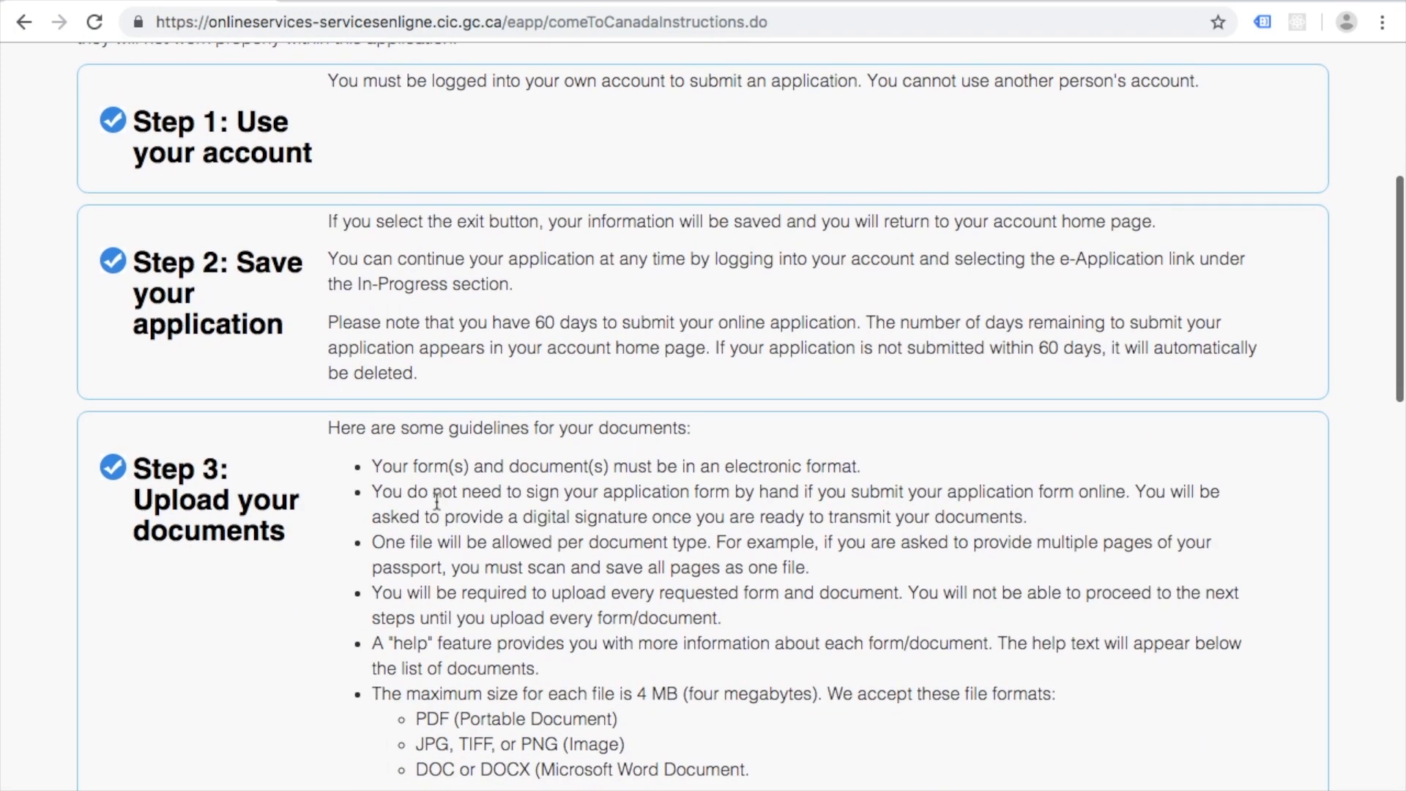
{"action": "scroll", "coordinate": [395, 340], "scroll_direction": "down", "scroll_amount": 3}
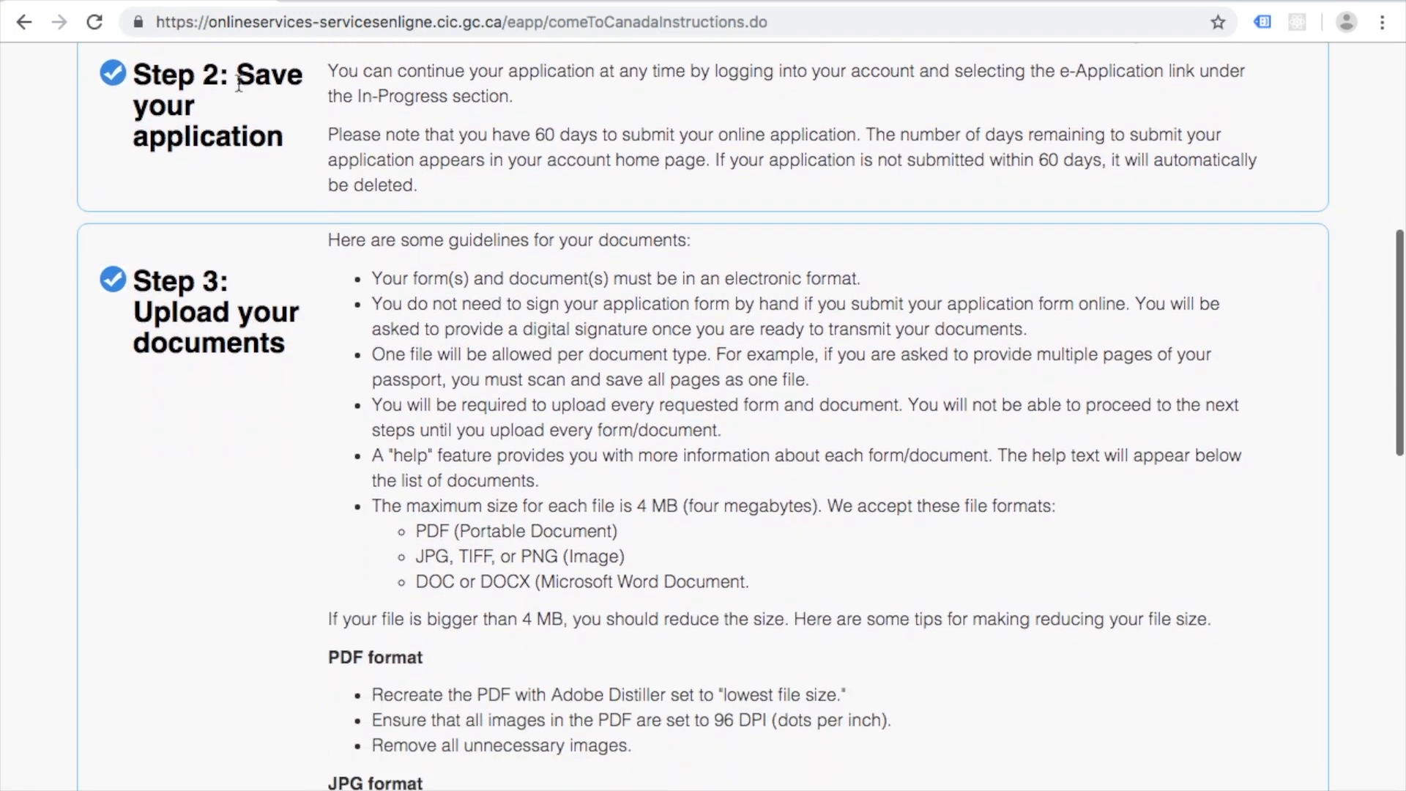
{"action": "scroll", "coordinate": [299, 343], "scroll_direction": "down", "scroll_amount": 4}
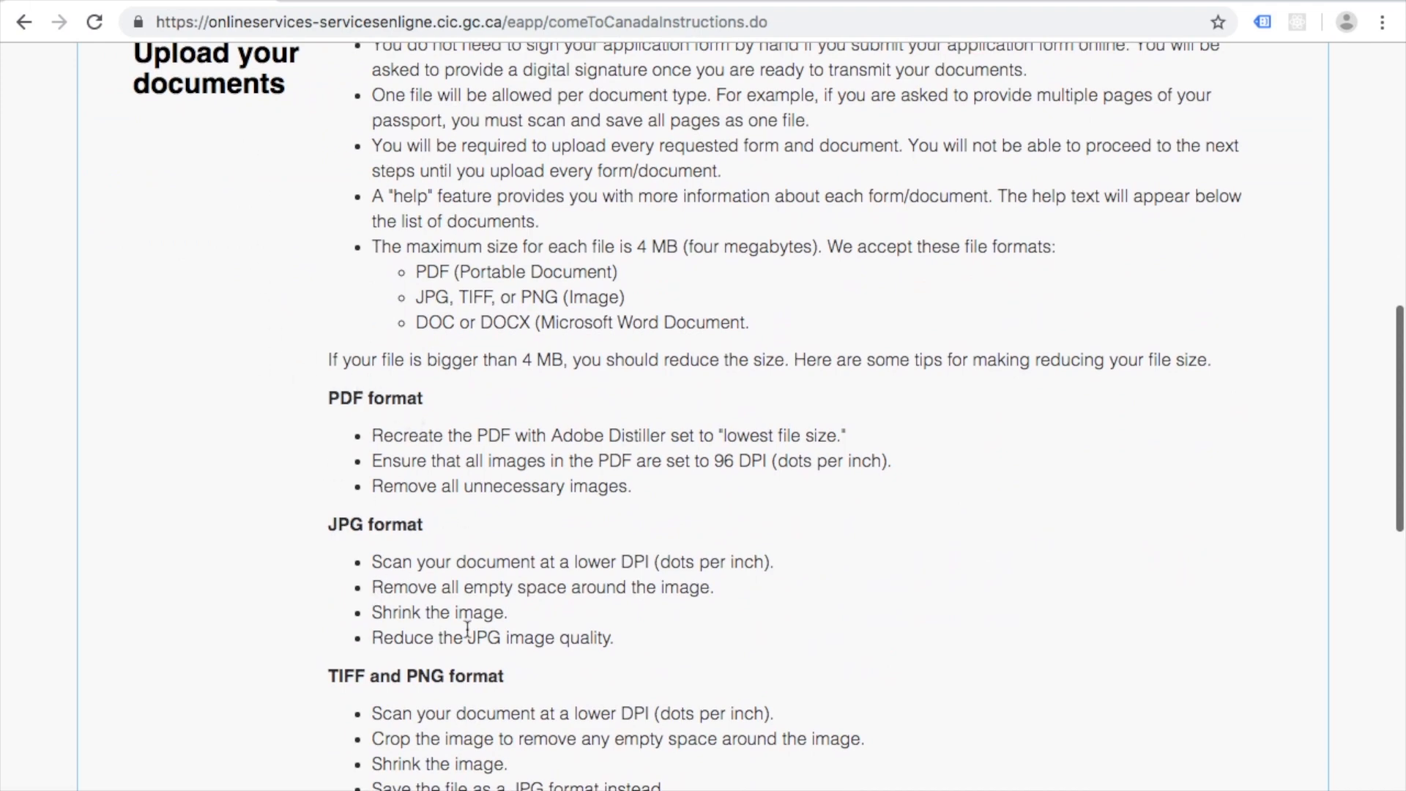
{"action": "scroll", "coordinate": [510, 647], "scroll_direction": "down", "scroll_amount": 4}
{"action": "scroll", "coordinate": [508, 647], "scroll_direction": "down", "scroll_amount": 5}
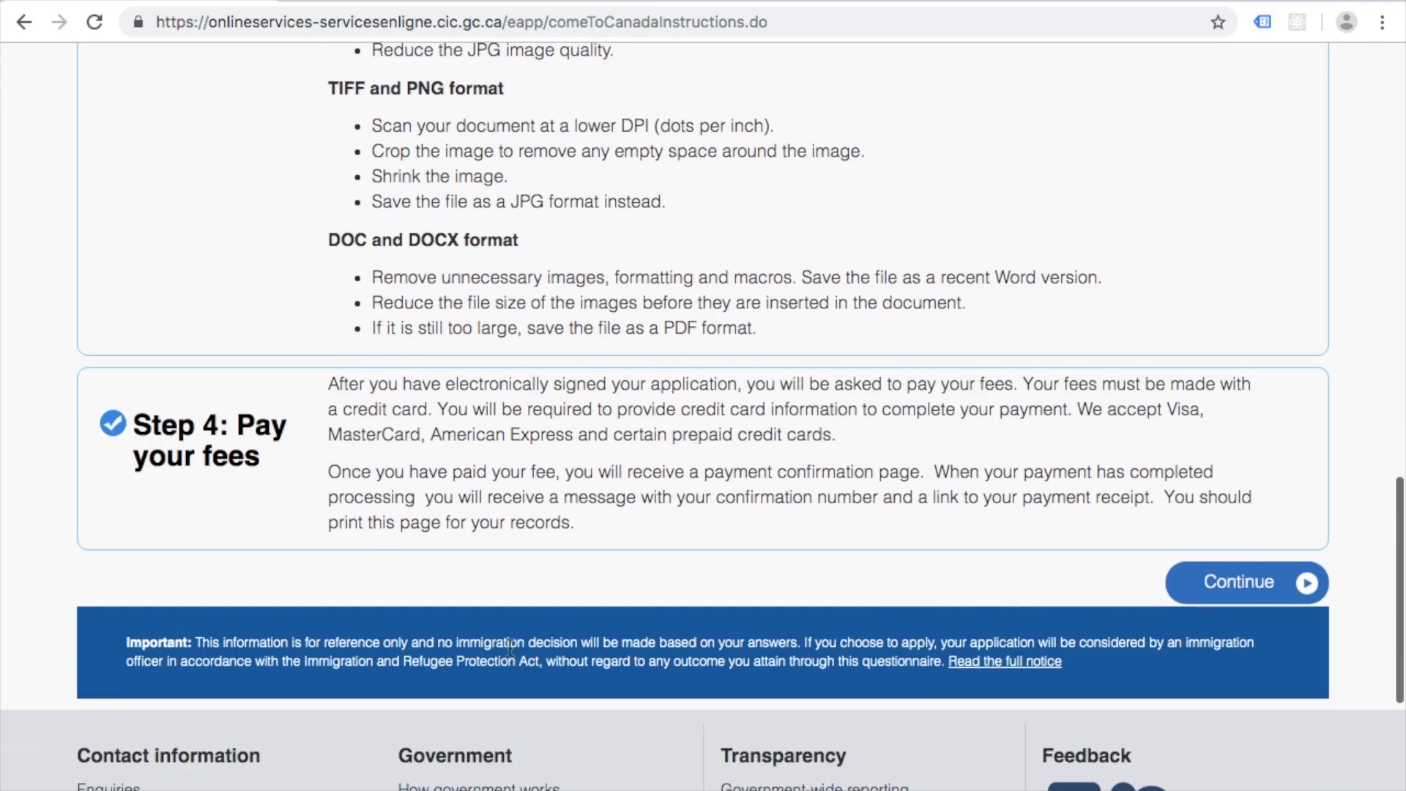
{"action": "scroll", "coordinate": [720, 493], "scroll_direction": "up", "scroll_amount": 1}
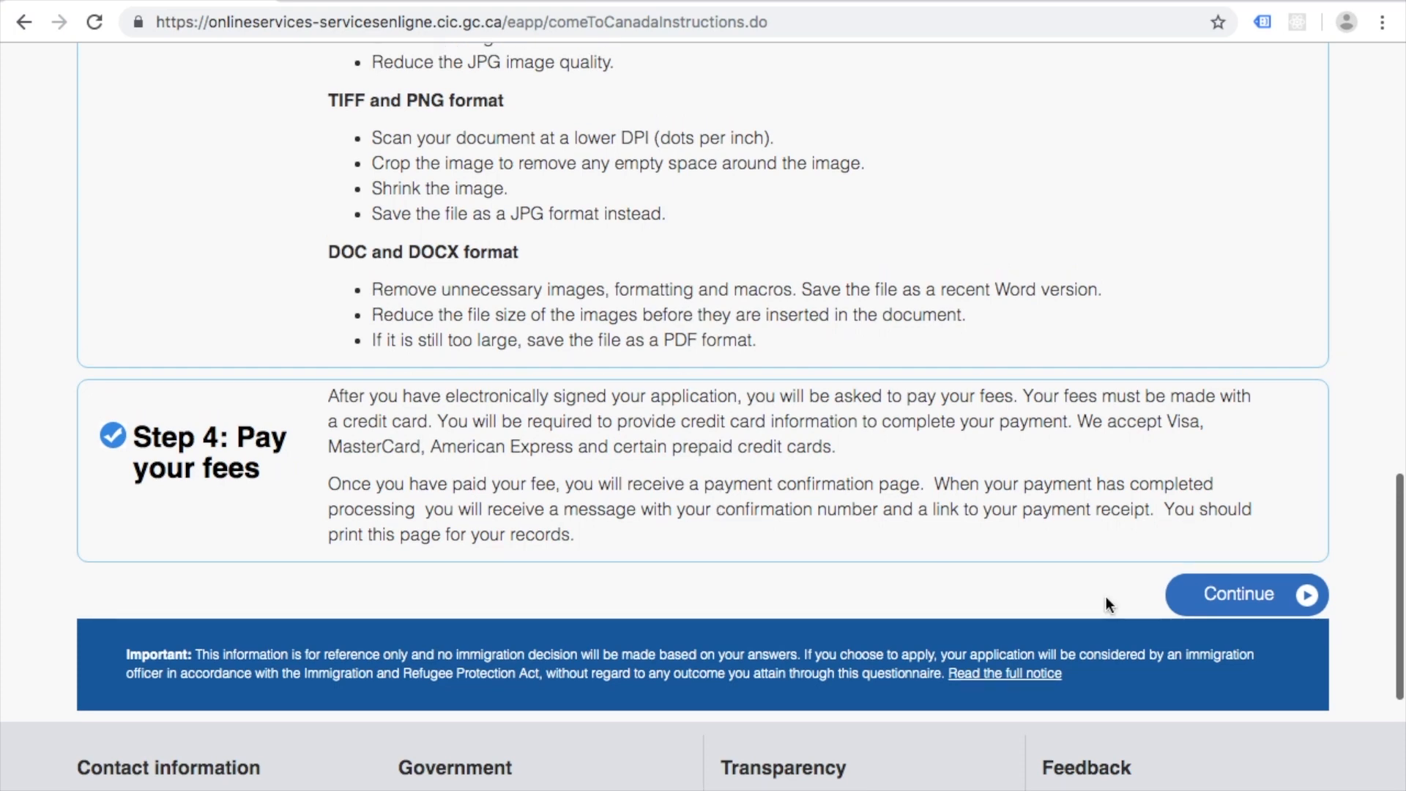
{"action": "left_click", "coordinate": [1216, 596]}
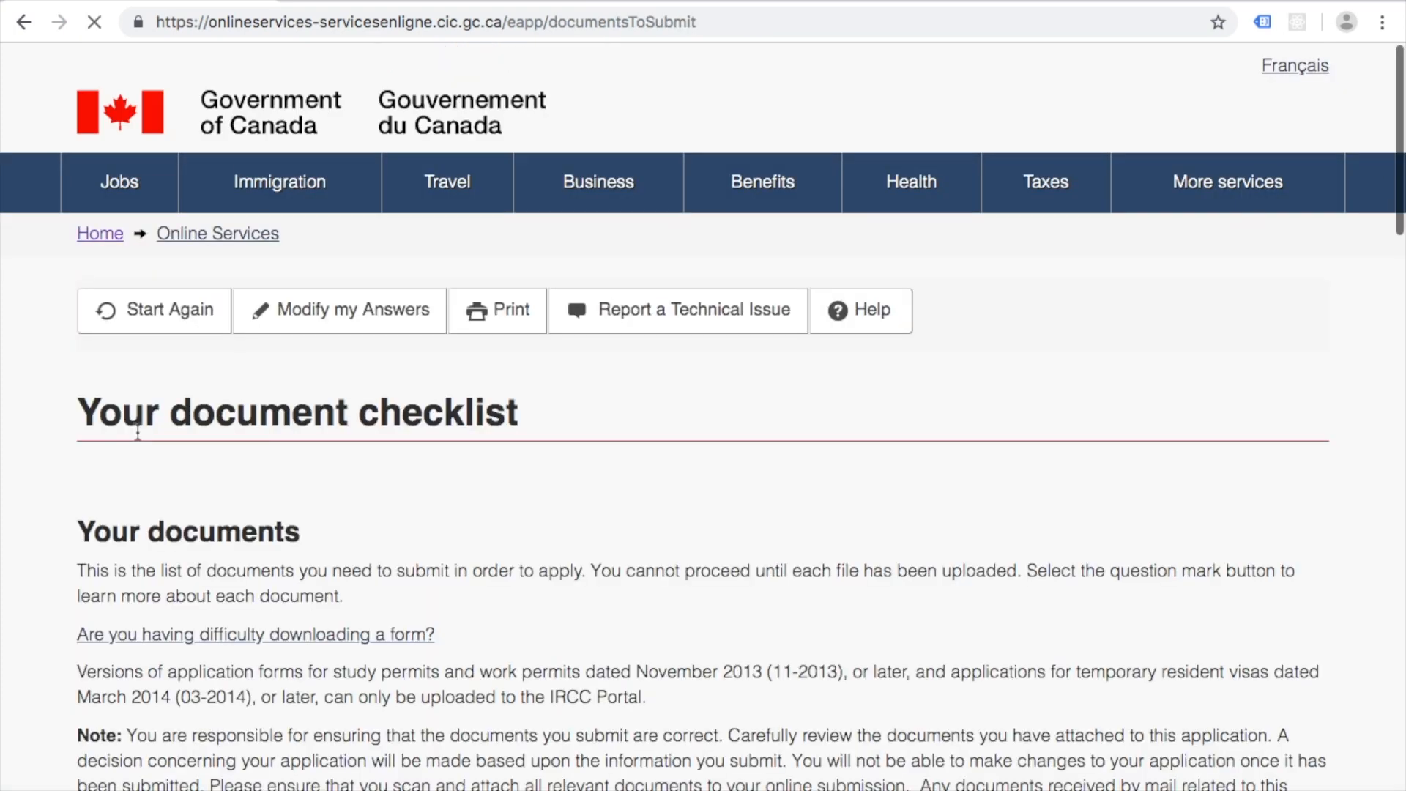
Step: Scroll the document checklist to view the IMM1294 form and supporting-document rows
{"action": "scroll", "coordinate": [283, 569], "scroll_direction": "down", "scroll_amount": 13}
{"action": "scroll", "coordinate": [282, 570], "scroll_direction": "up", "scroll_amount": 3}
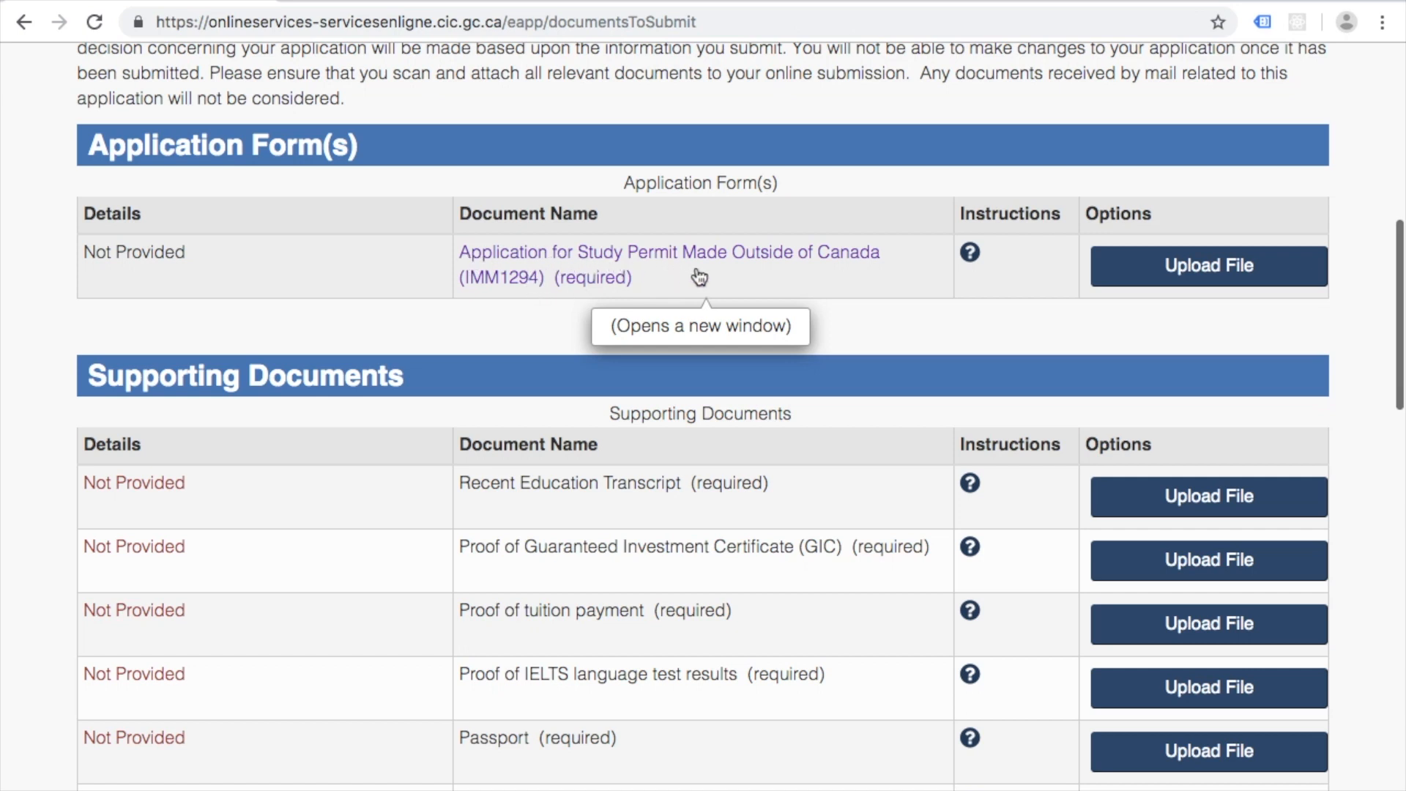
Step: Save the IMM1294 form into Memes as imm1294e (1).pdf, open it, then close its tab
{"action": "right_click", "coordinate": [593, 257]}
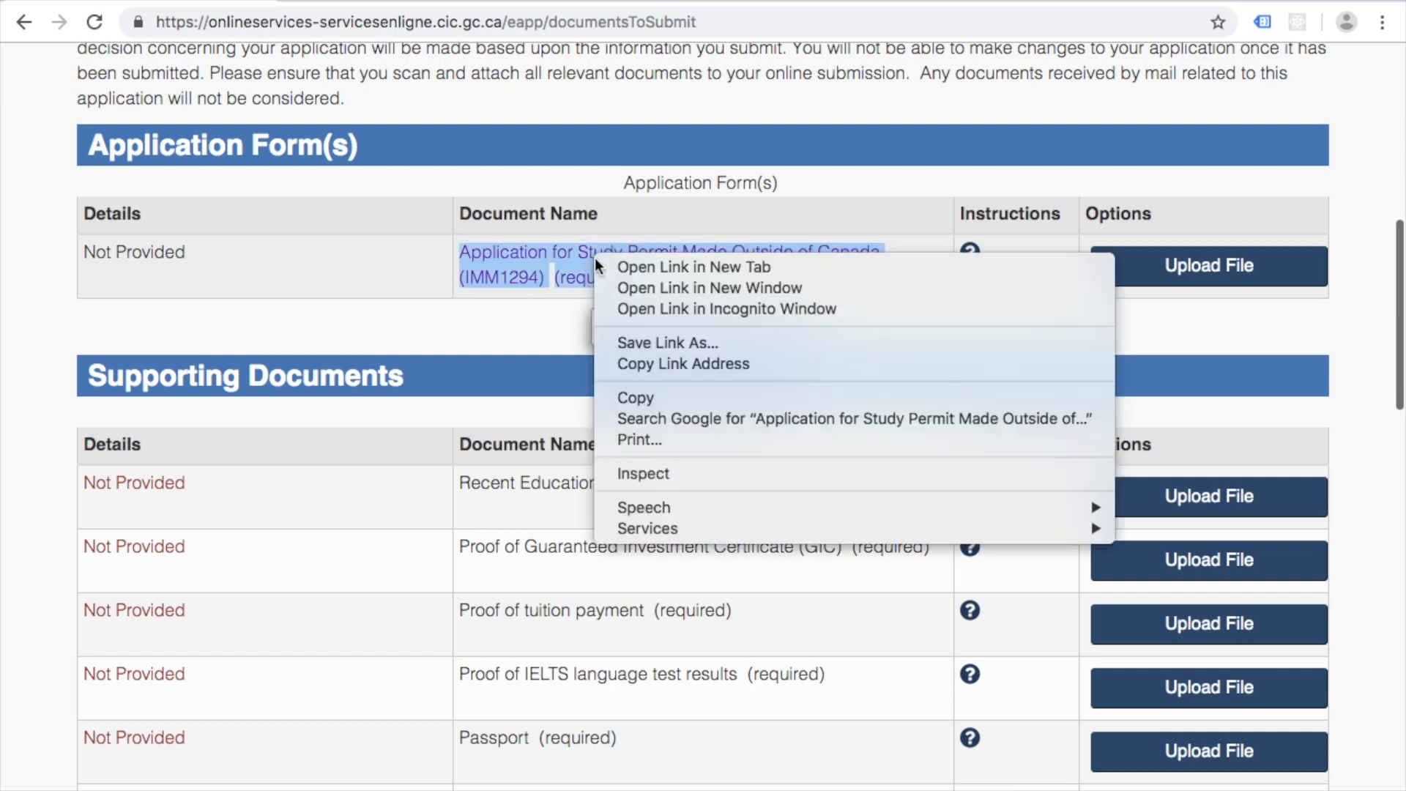
{"action": "left_click", "coordinate": [661, 346]}
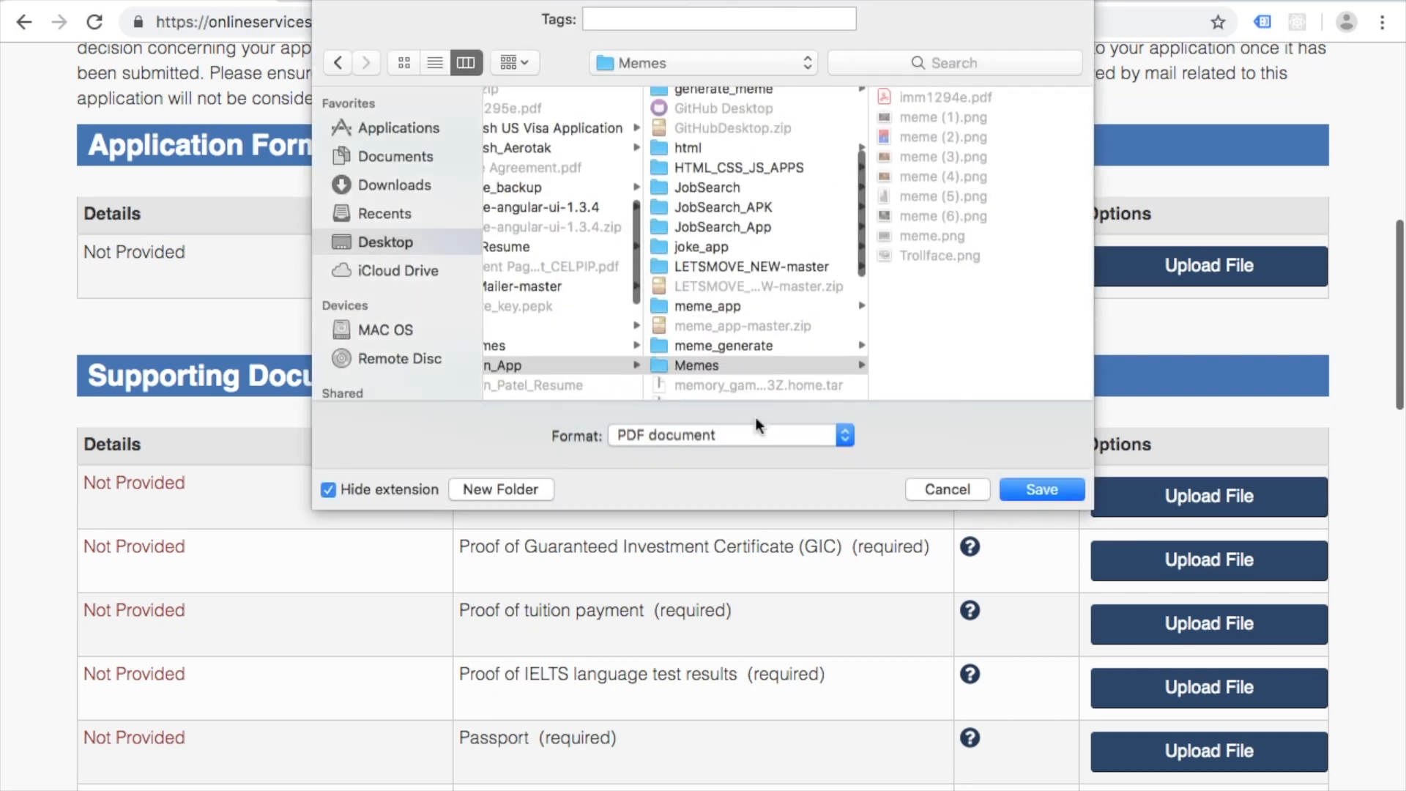
{"action": "left_click", "coordinate": [1041, 489]}
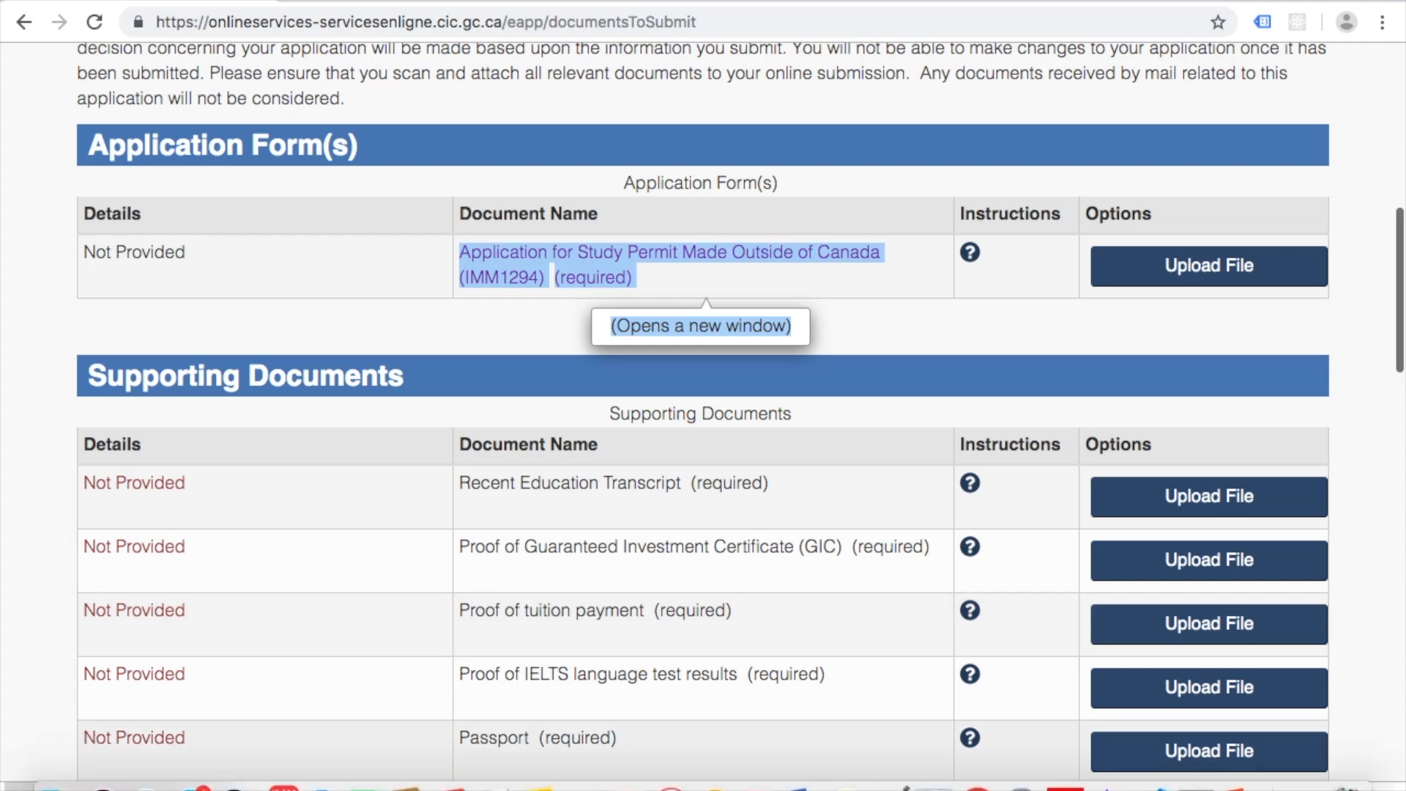
{"action": "left_click", "coordinate": [58, 772]}
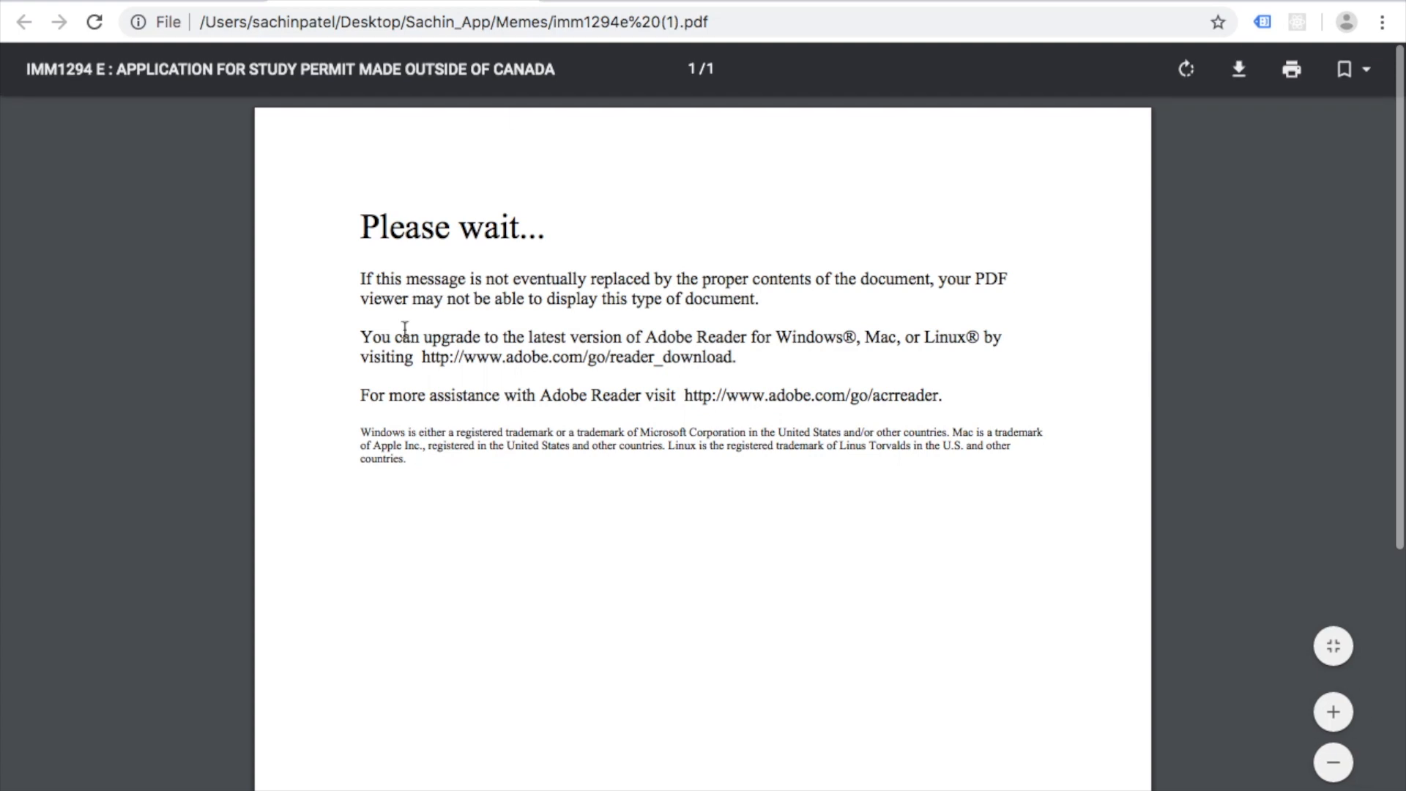
{"action": "mouse_move", "coordinate": [505, 40]}
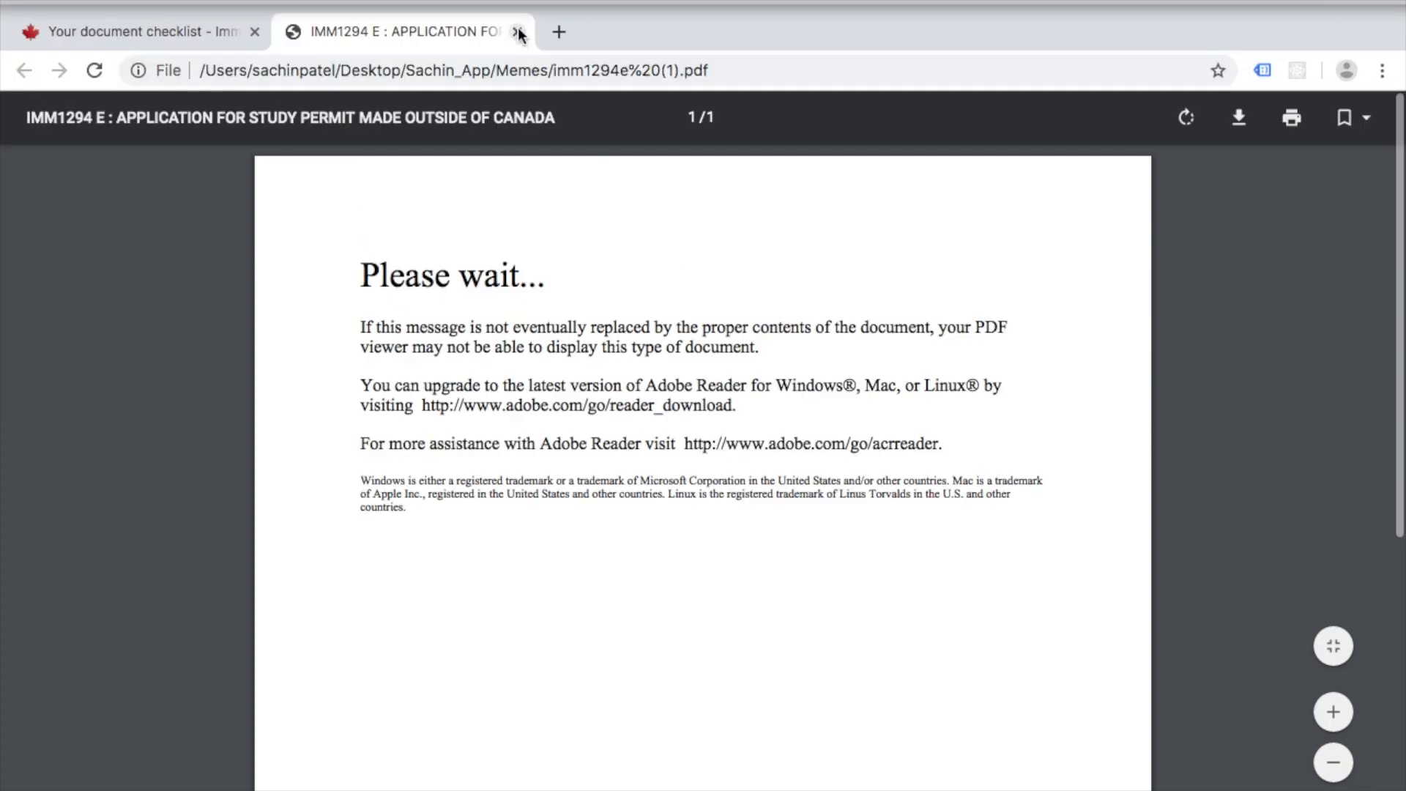
{"action": "left_click", "coordinate": [517, 32]}
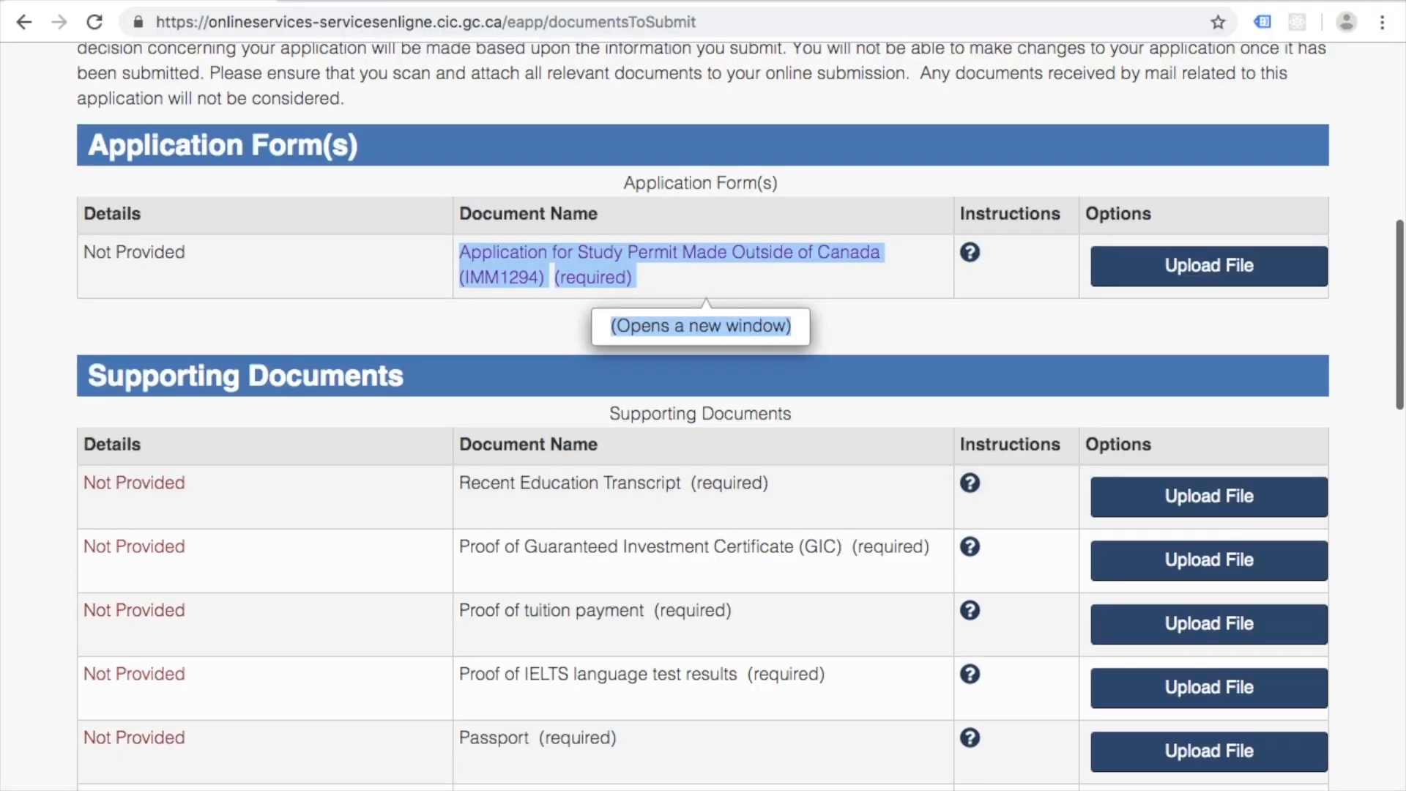
{"action": "left_click", "coordinate": [59, 787]}
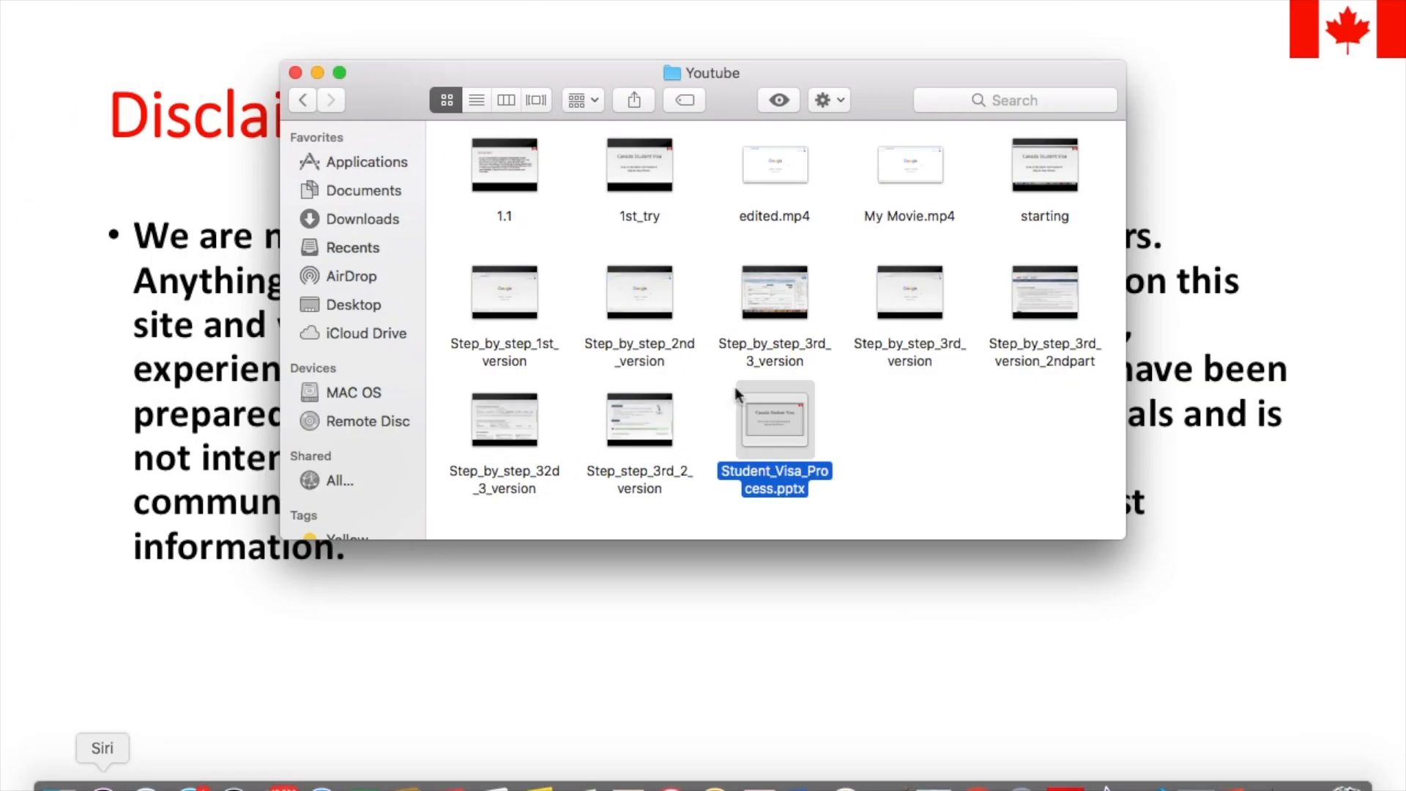
{"action": "left_click", "coordinate": [376, 305]}
{"action": "scroll", "coordinate": [877, 381], "scroll_direction": "down", "scroll_amount": 10}
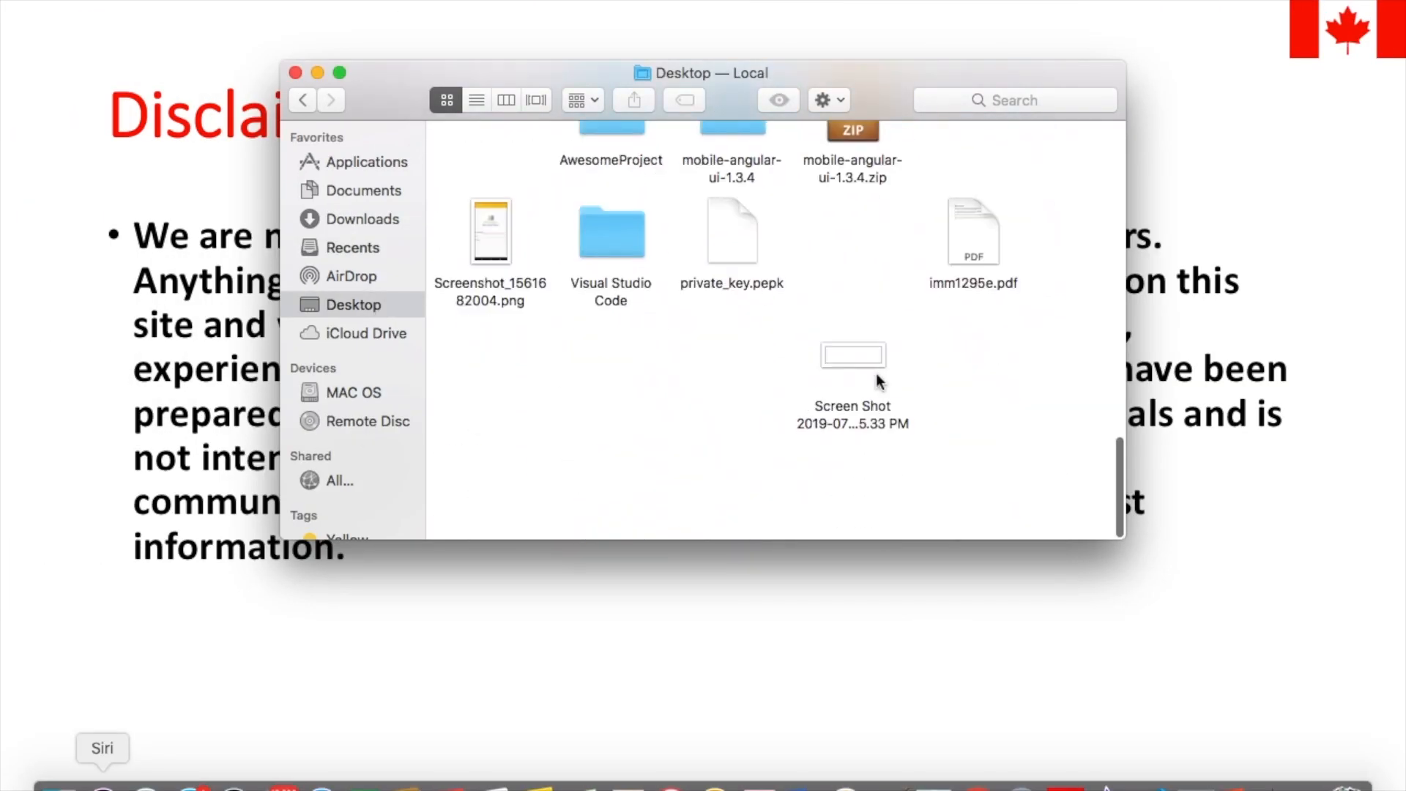
{"action": "scroll", "coordinate": [879, 381], "scroll_direction": "up", "scroll_amount": 15}
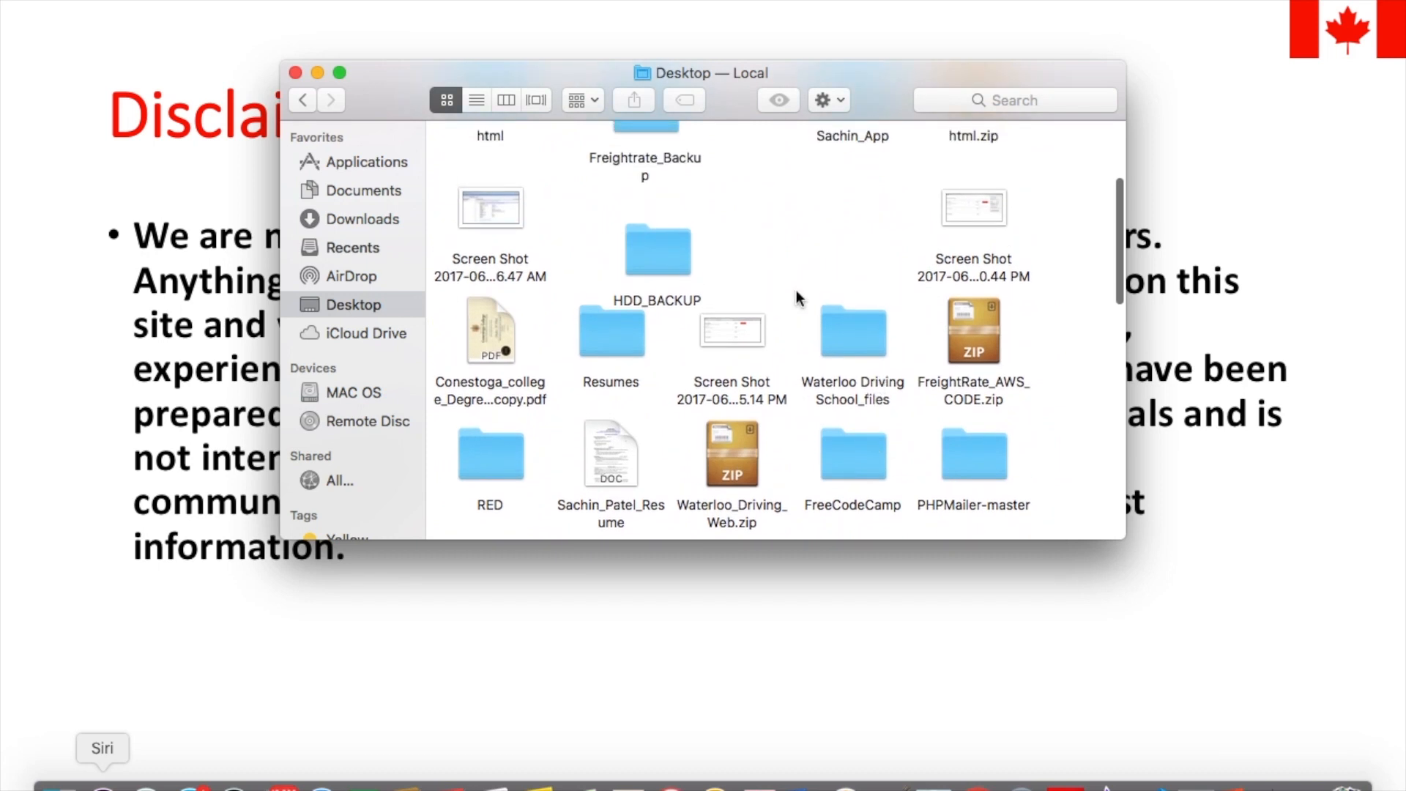
{"action": "double_click", "coordinate": [853, 289]}
{"action": "scroll", "coordinate": [854, 281], "scroll_direction": "down", "scroll_amount": 3}
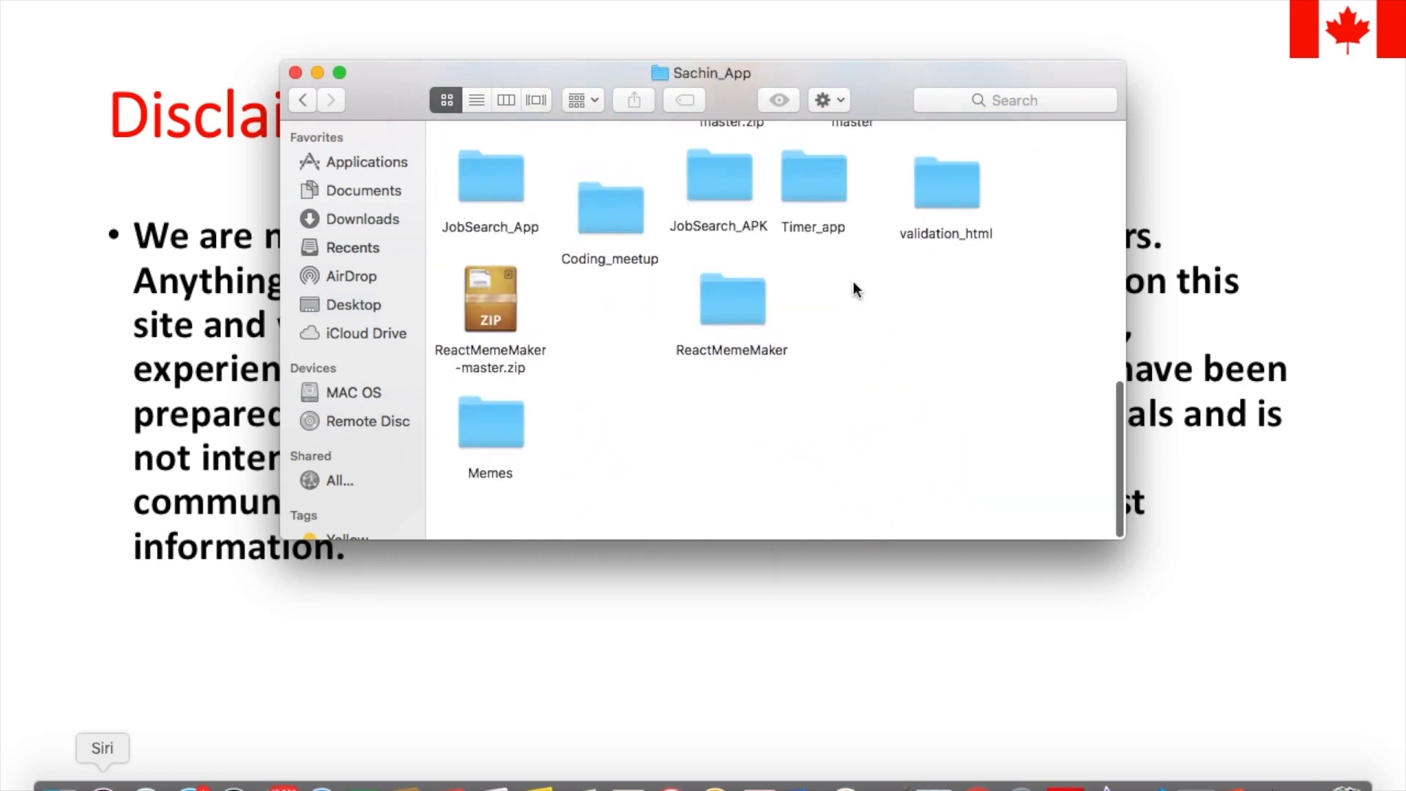
{"action": "double_click", "coordinate": [460, 460]}
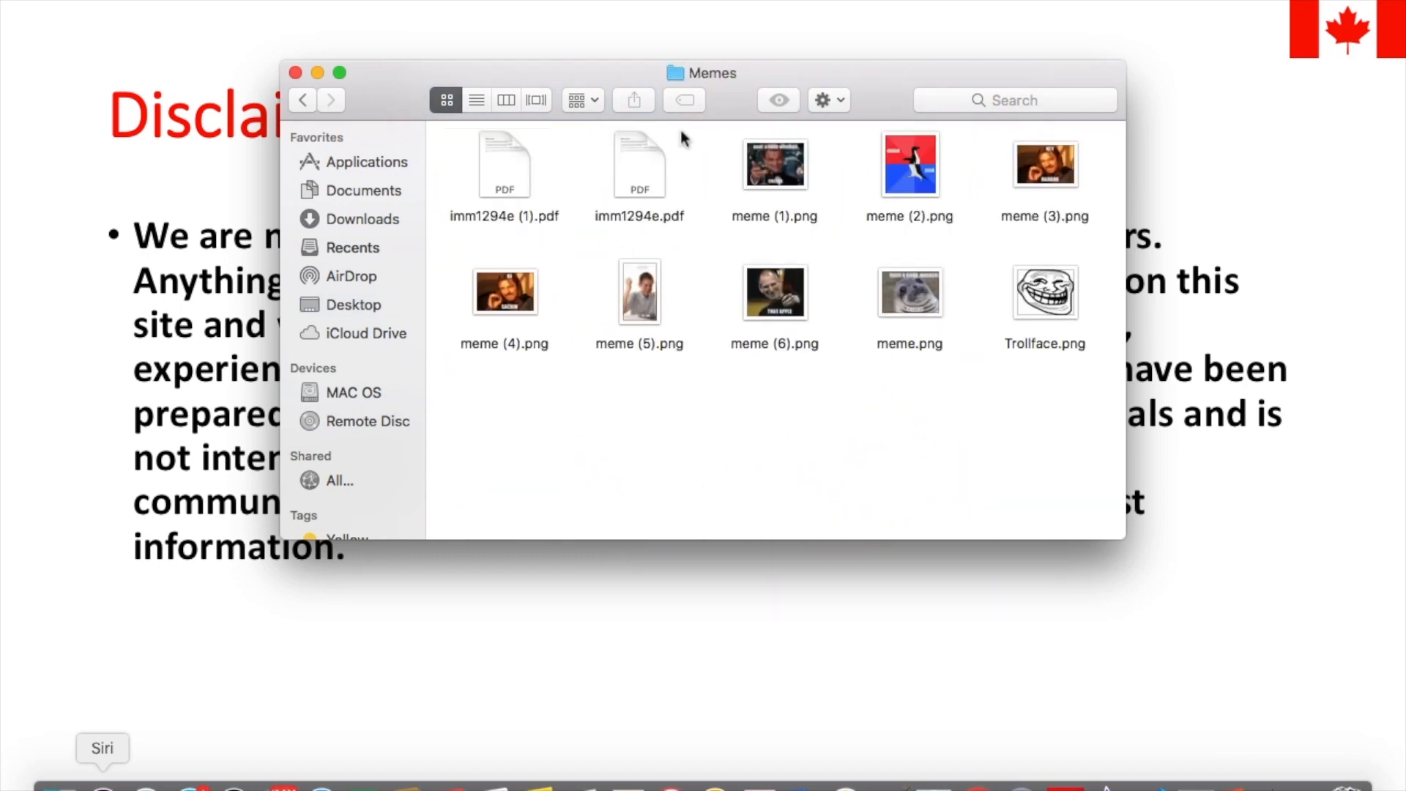
{"action": "left_click", "coordinate": [517, 162]}
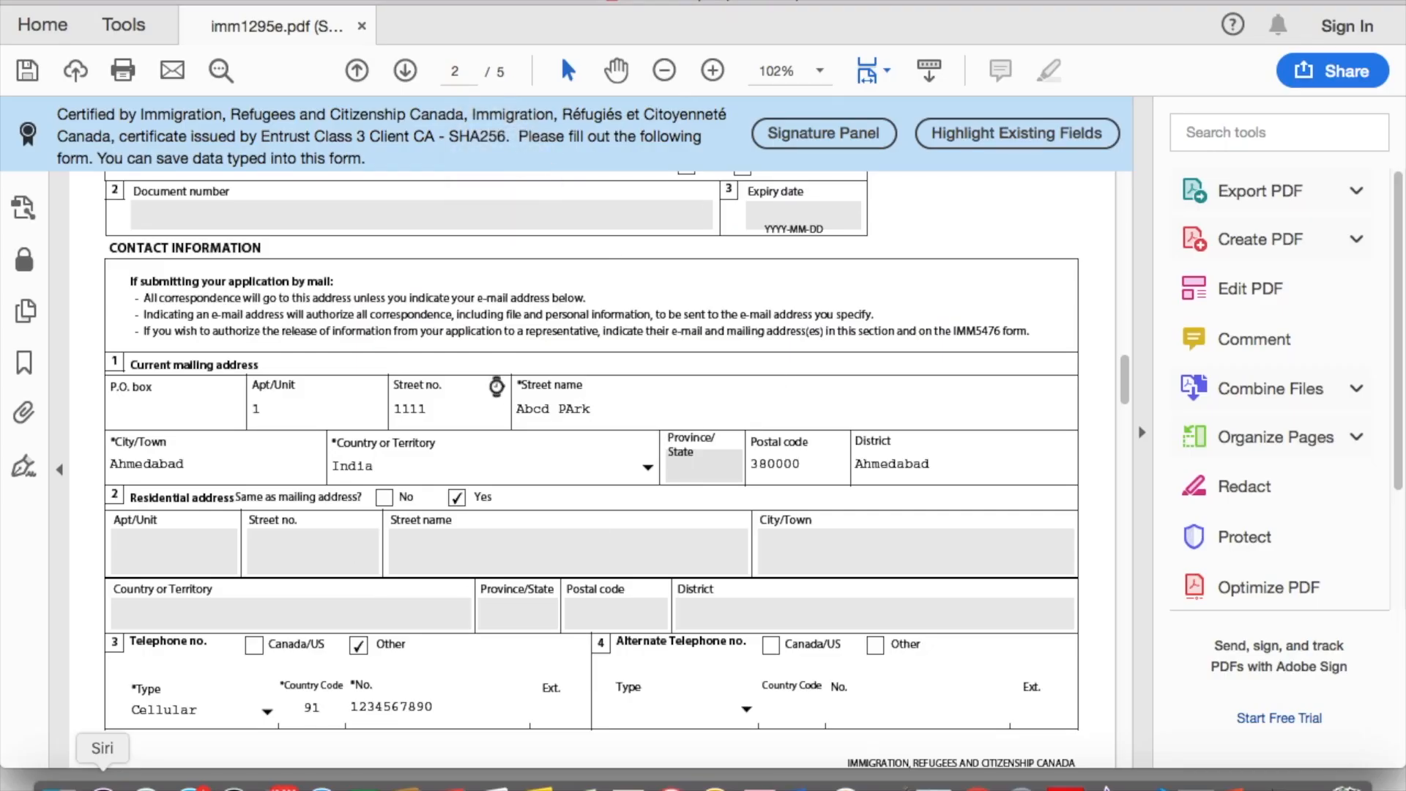
{"action": "key", "text": "super+Tab"}
{"action": "key", "text": "super+Tab"}
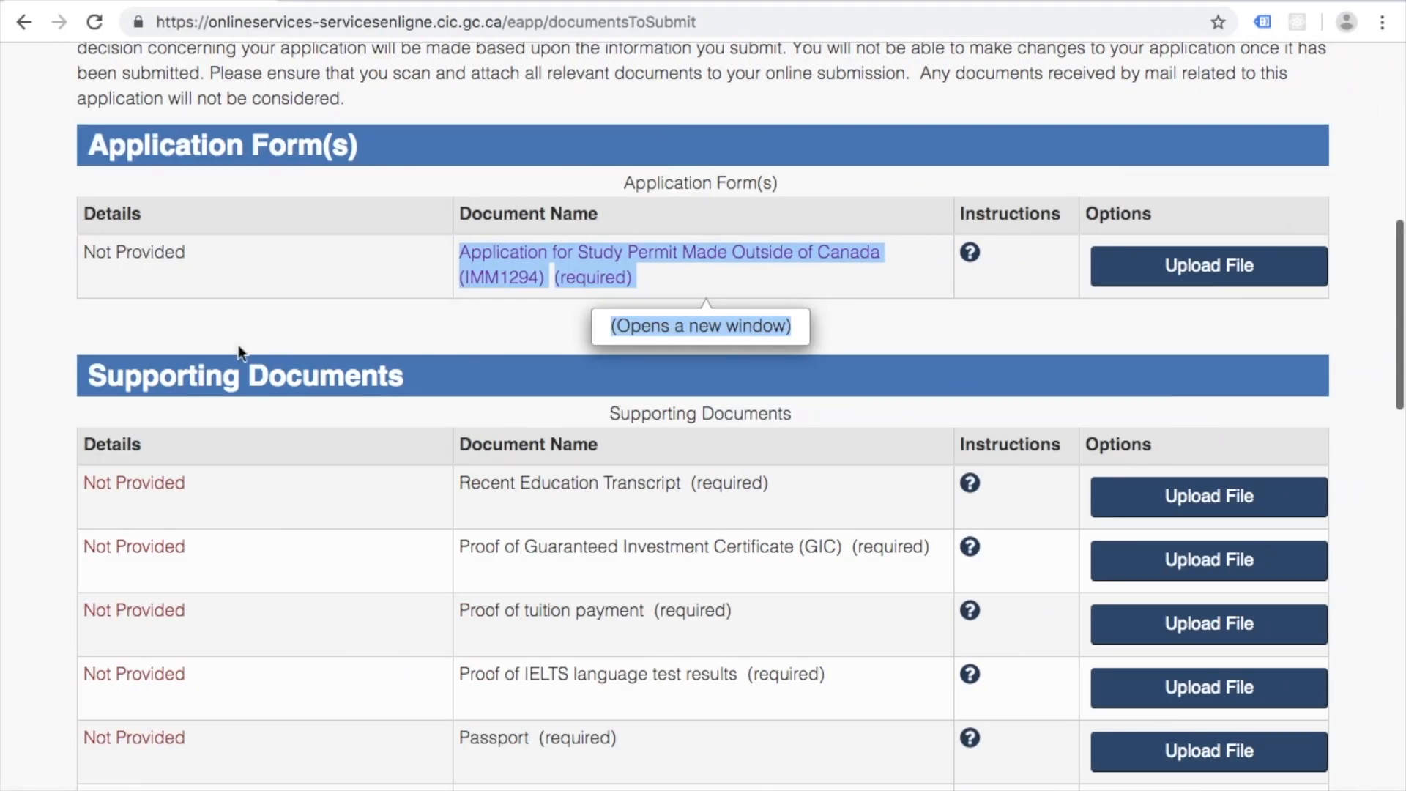
{"action": "left_click", "coordinate": [236, 349]}
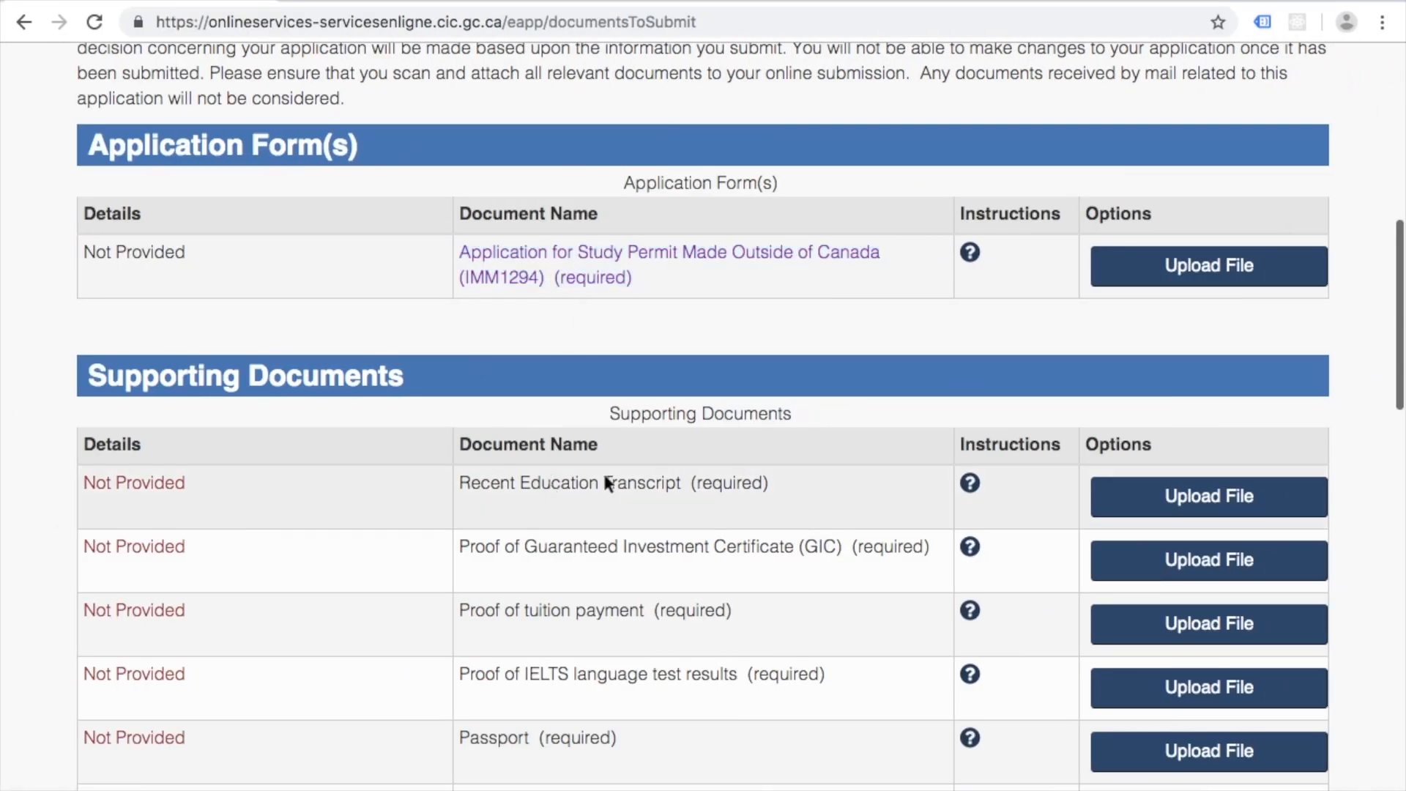
{"action": "scroll", "coordinate": [842, 490], "scroll_direction": "down", "scroll_amount": 3}
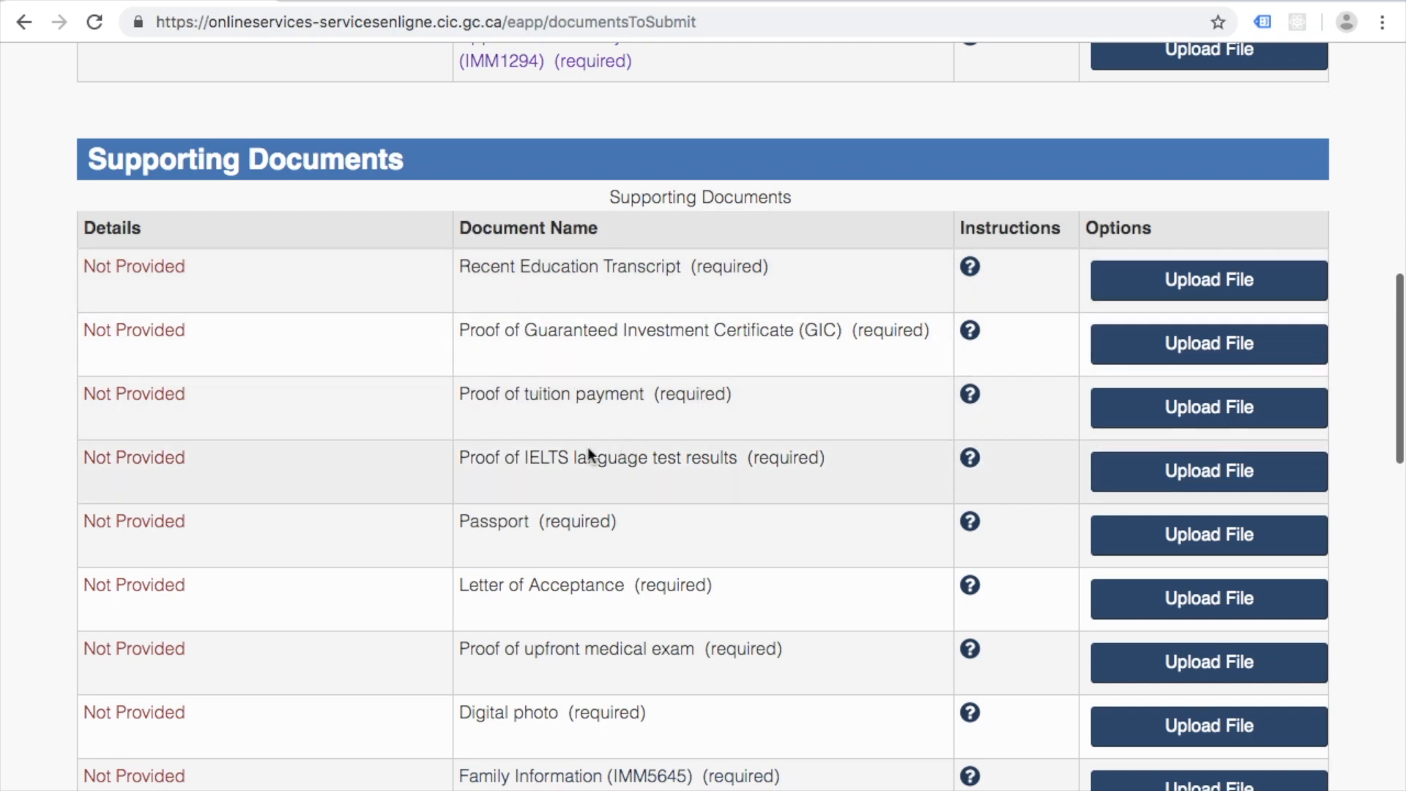
{"action": "scroll", "coordinate": [733, 465], "scroll_direction": "down", "scroll_amount": 3}
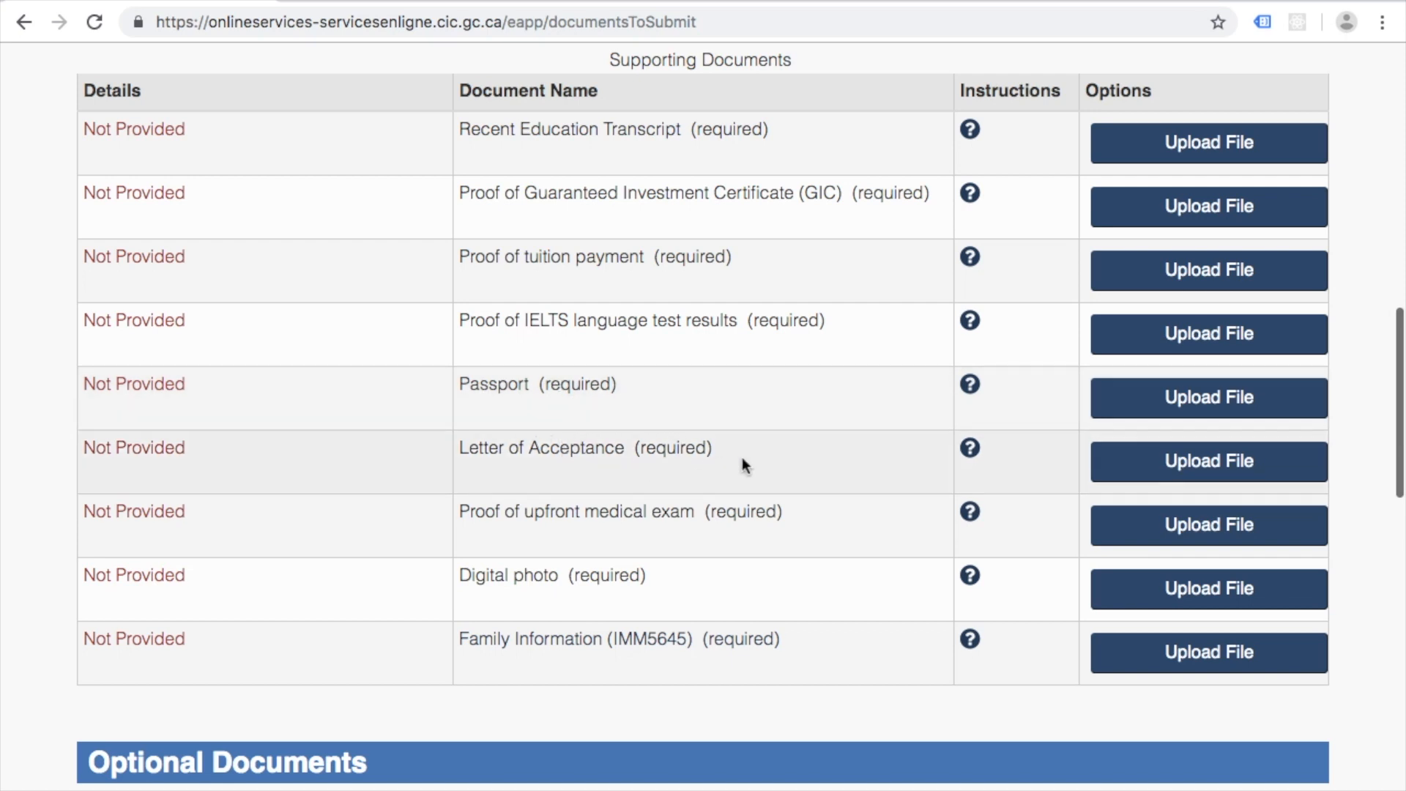
{"action": "scroll", "coordinate": [741, 457], "scroll_direction": "down", "scroll_amount": 1}
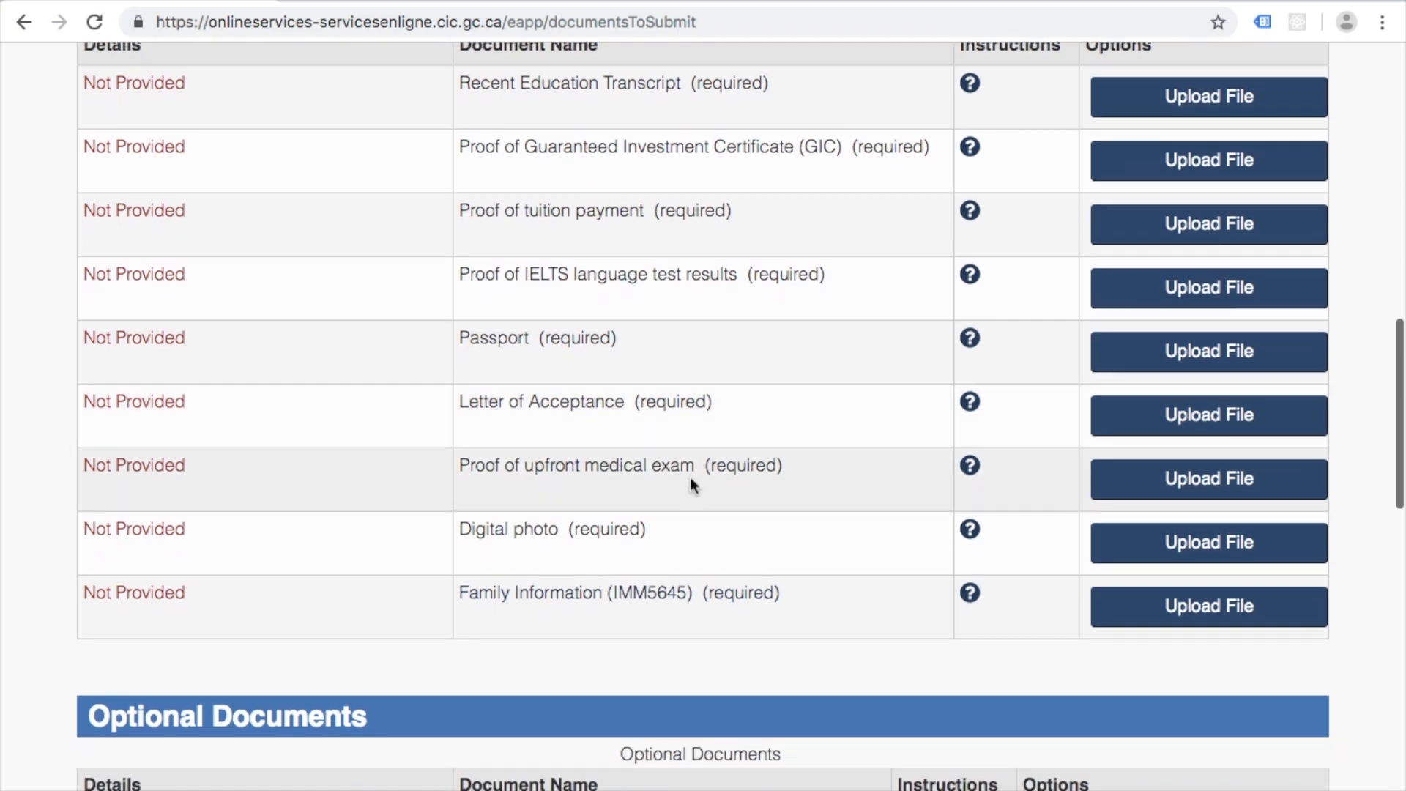
{"action": "scroll", "coordinate": [688, 484], "scroll_direction": "down", "scroll_amount": 2}
{"action": "scroll", "coordinate": [615, 461], "scroll_direction": "down", "scroll_amount": 2}
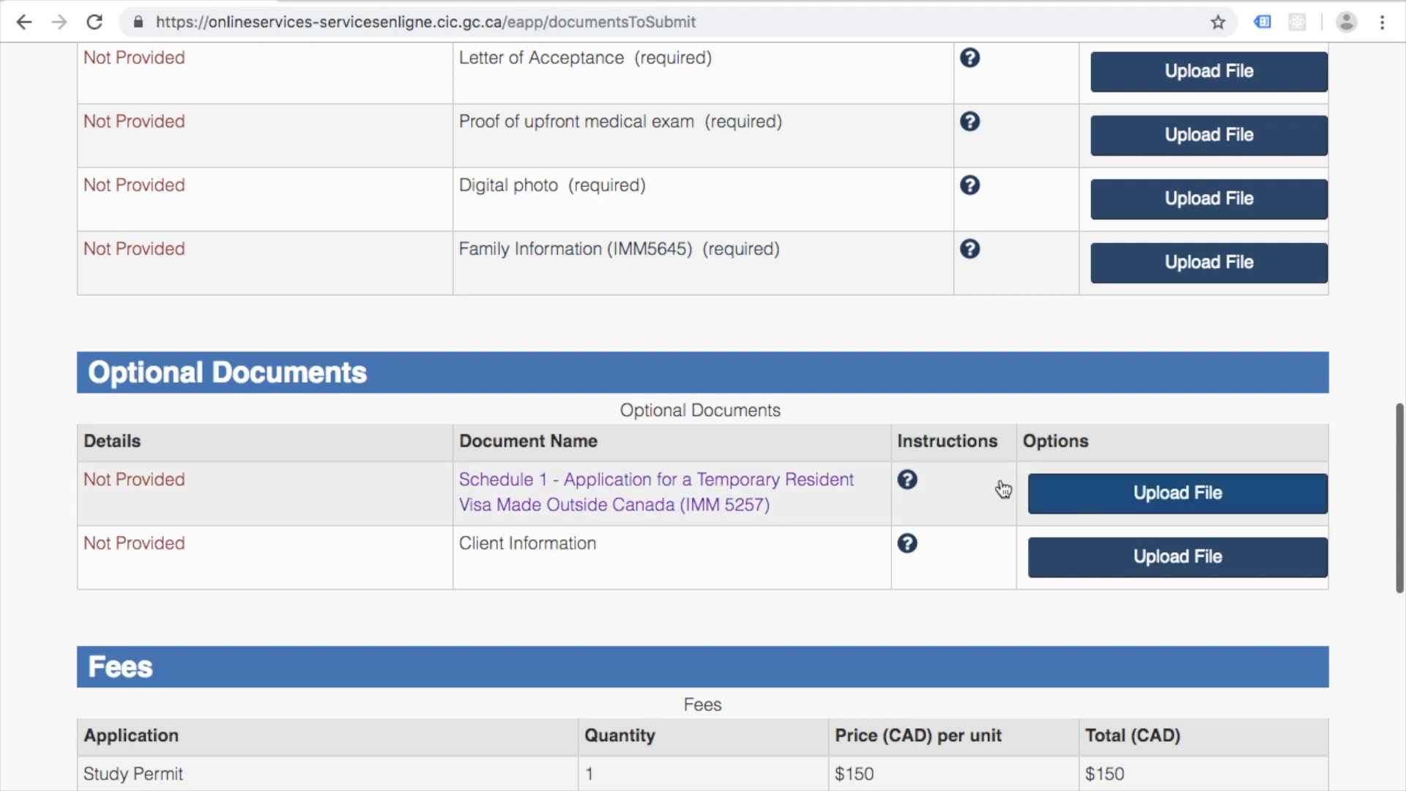
{"action": "scroll", "coordinate": [605, 481], "scroll_direction": "down", "scroll_amount": 3}
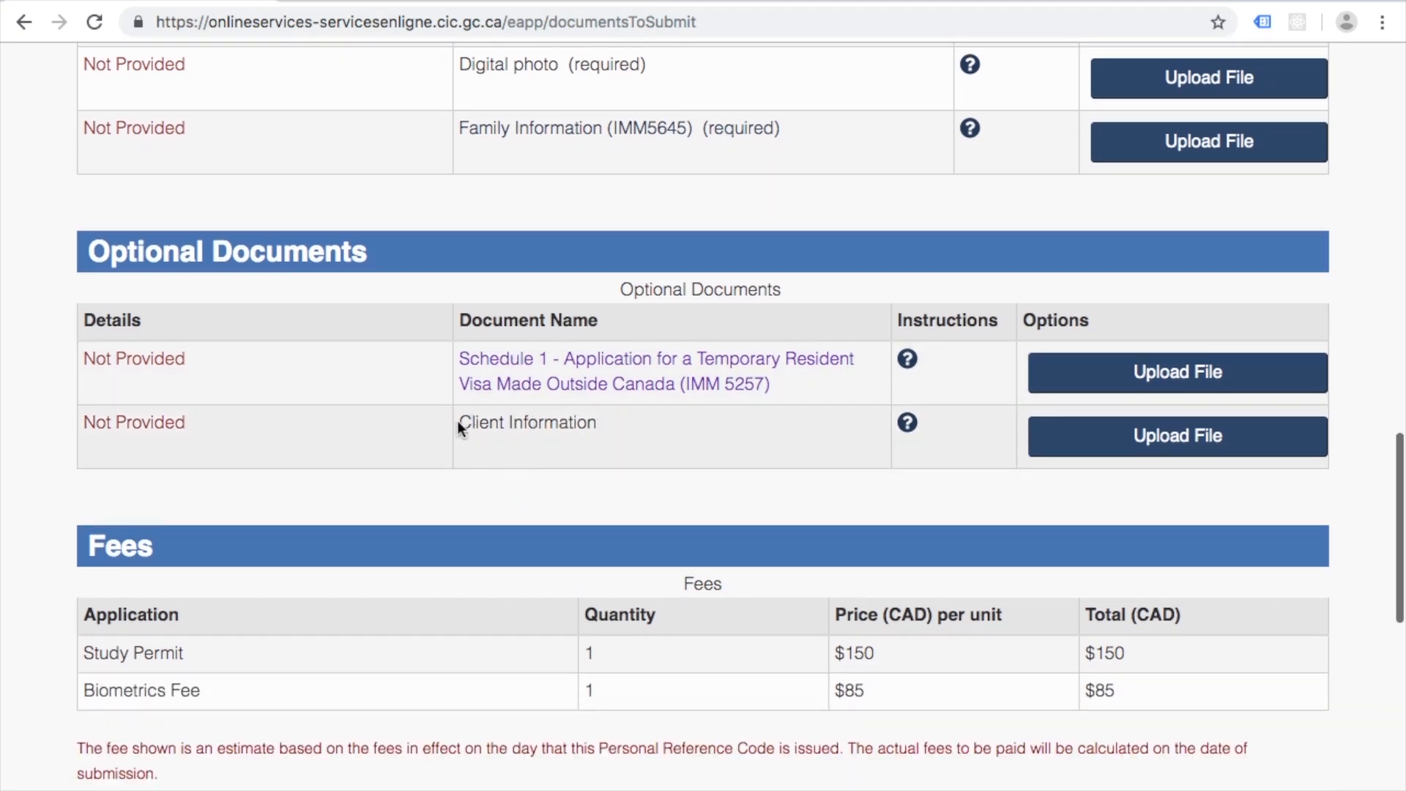
{"action": "left_click_drag", "start_coordinate": [455, 422], "coordinate": [601, 430]}
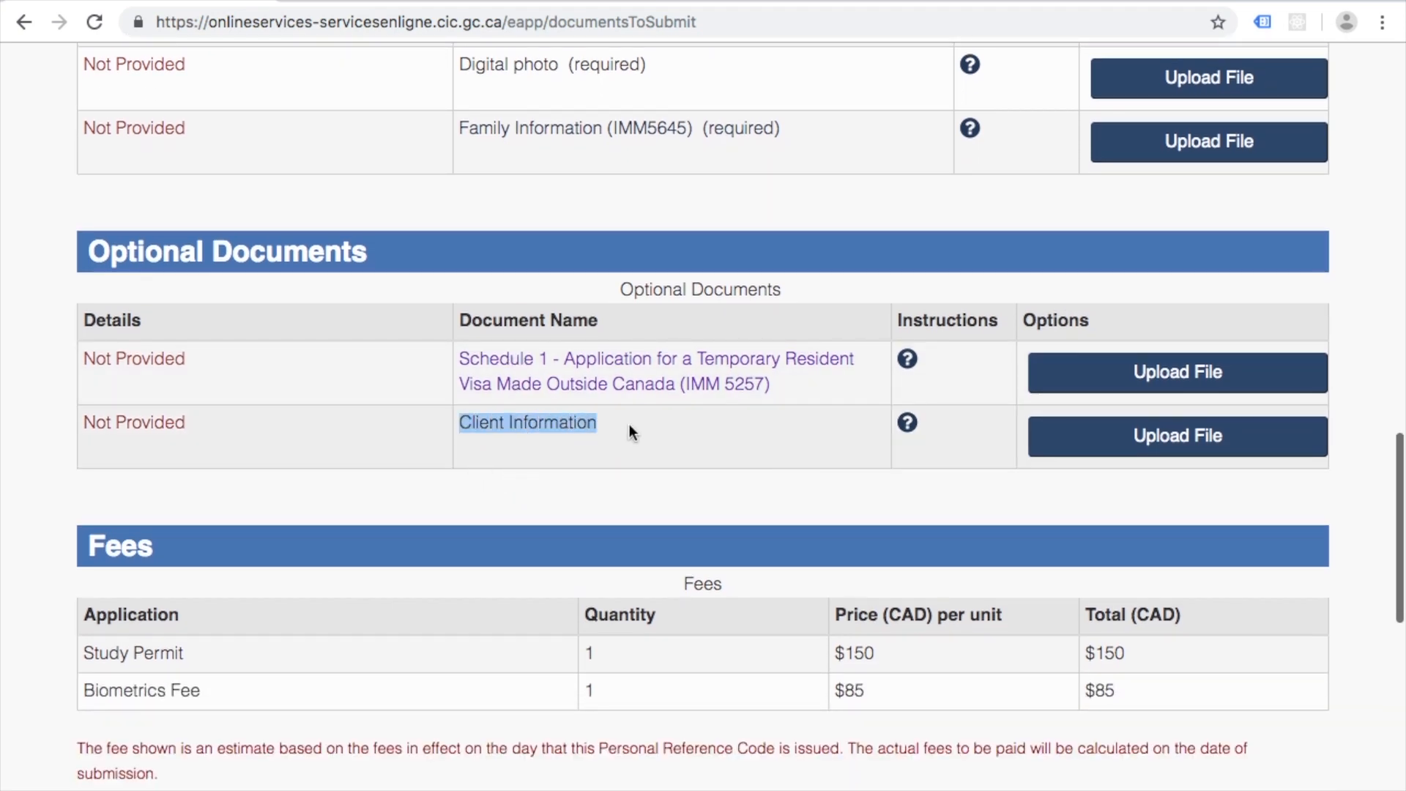
{"action": "left_click", "coordinate": [630, 424]}
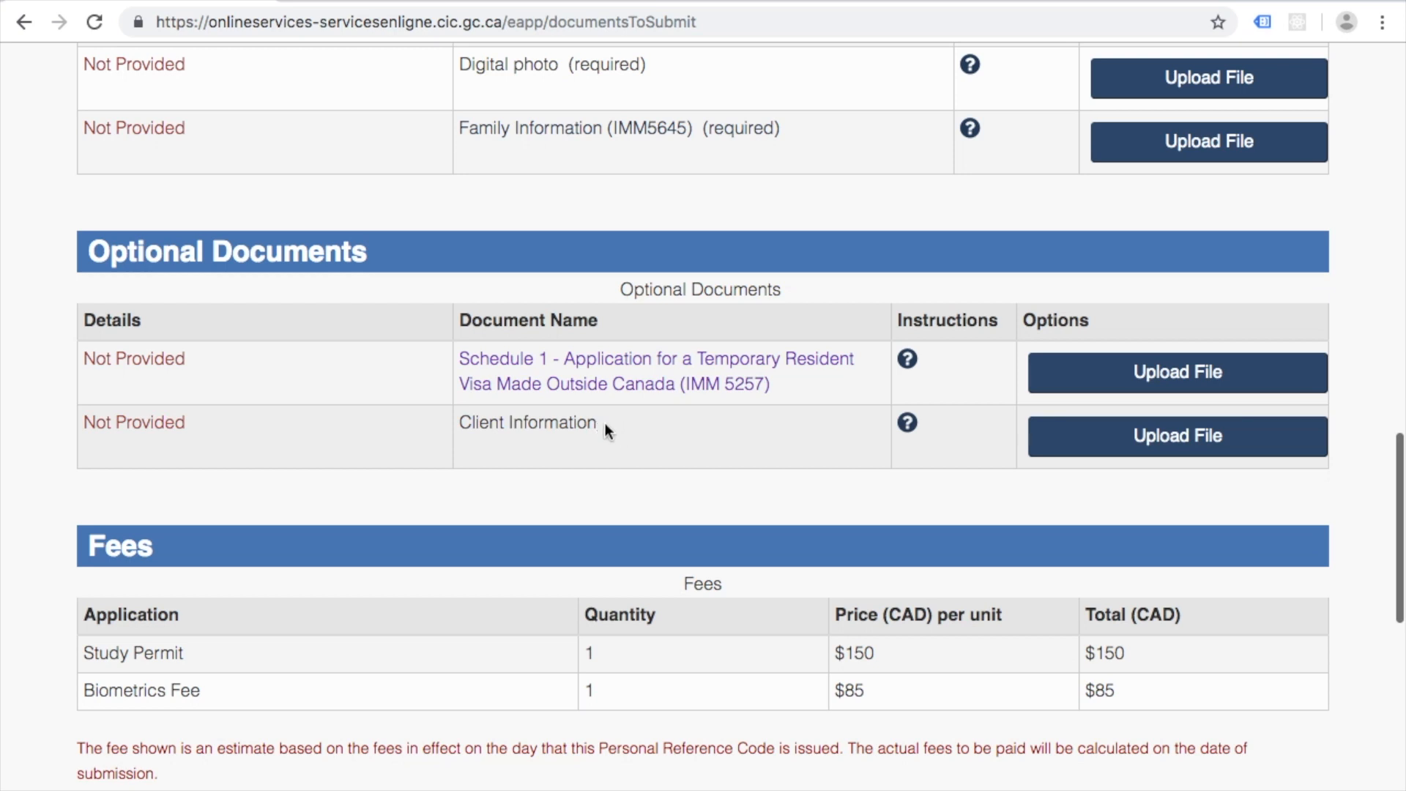
{"action": "left_click_drag", "start_coordinate": [603, 426], "coordinate": [456, 428]}
{"action": "left_click", "coordinate": [678, 457]}
{"action": "scroll", "coordinate": [758, 184], "scroll_direction": "up", "scroll_amount": 10}
{"action": "scroll", "coordinate": [758, 183], "scroll_direction": "down", "scroll_amount": 4}
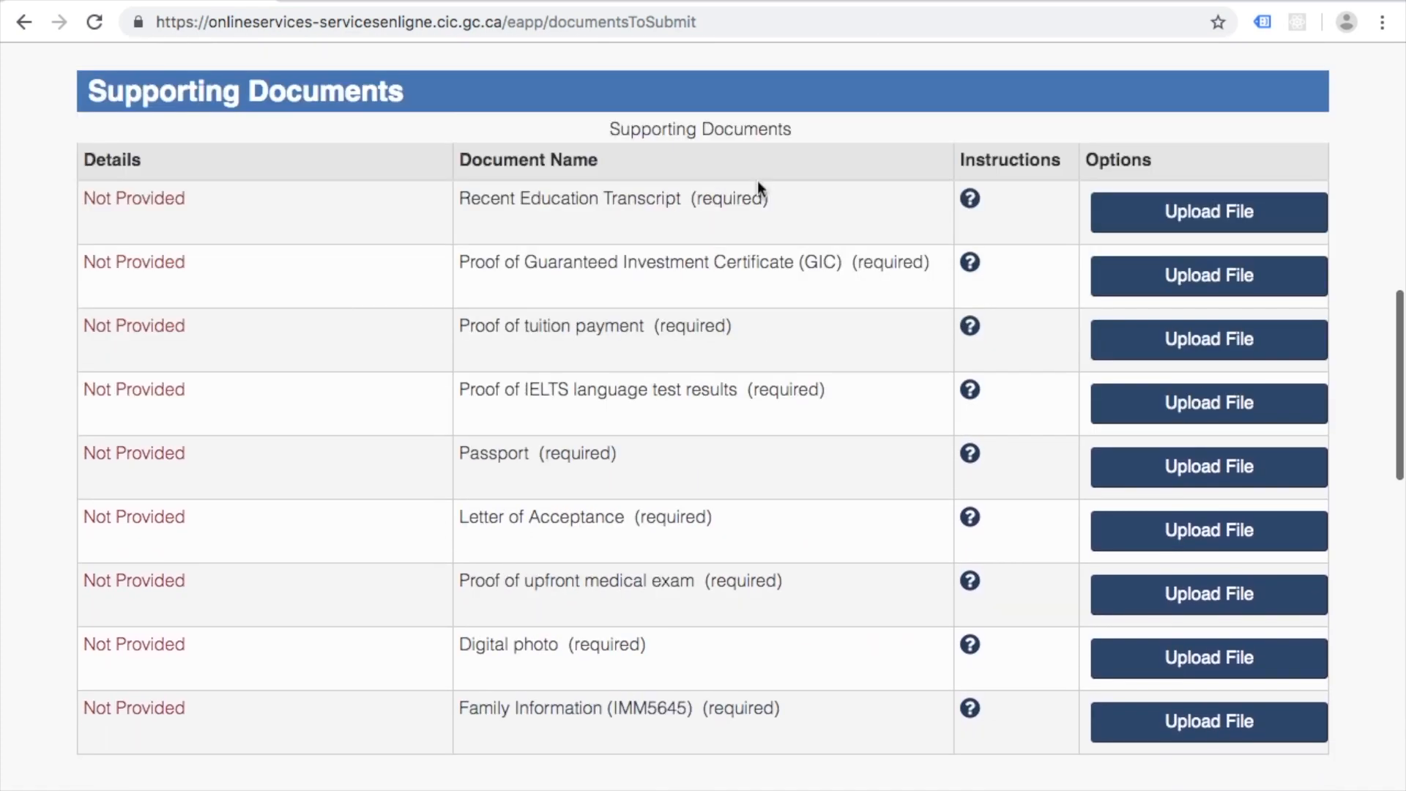
{"action": "scroll", "coordinate": [757, 183], "scroll_direction": "down", "scroll_amount": 6}
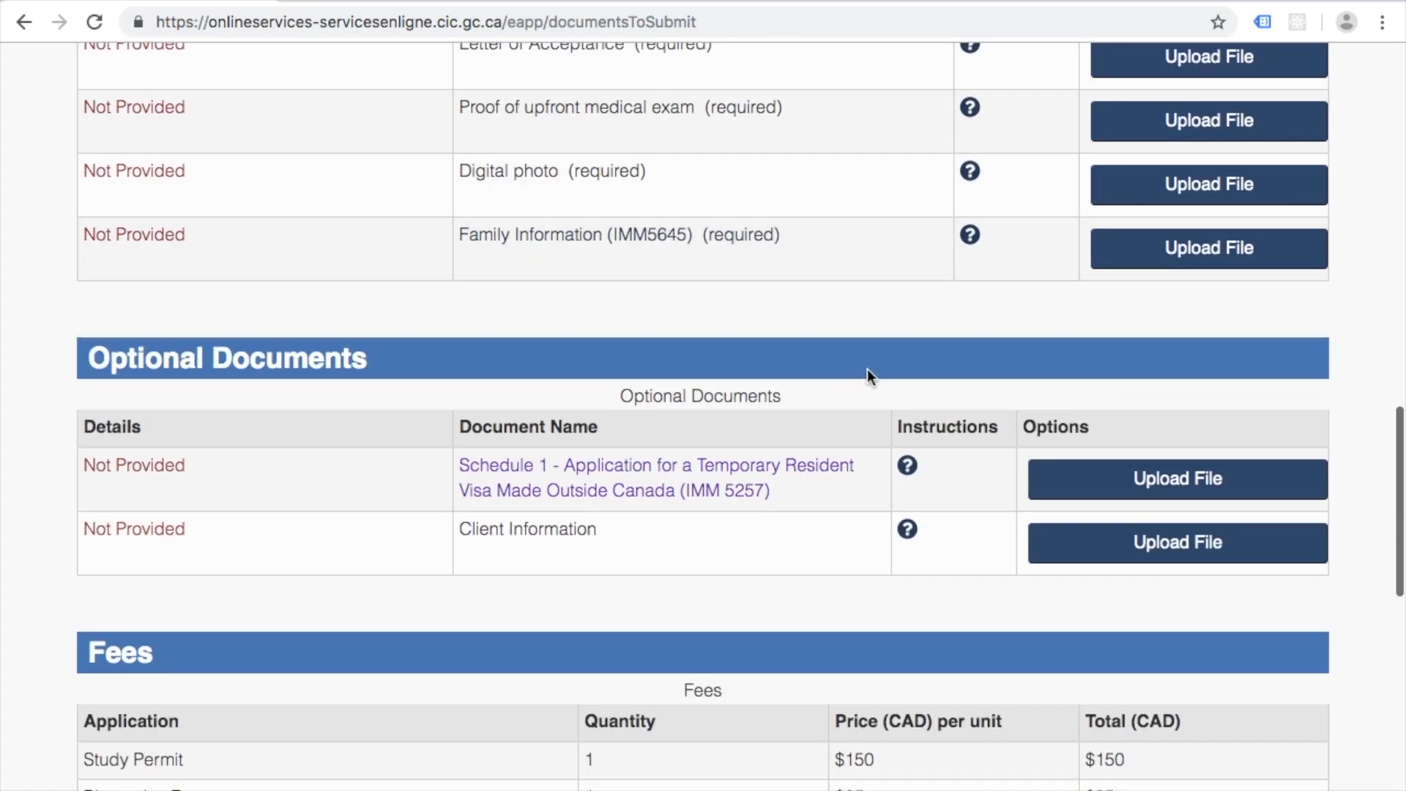
{"action": "left_click", "coordinate": [517, 550]}
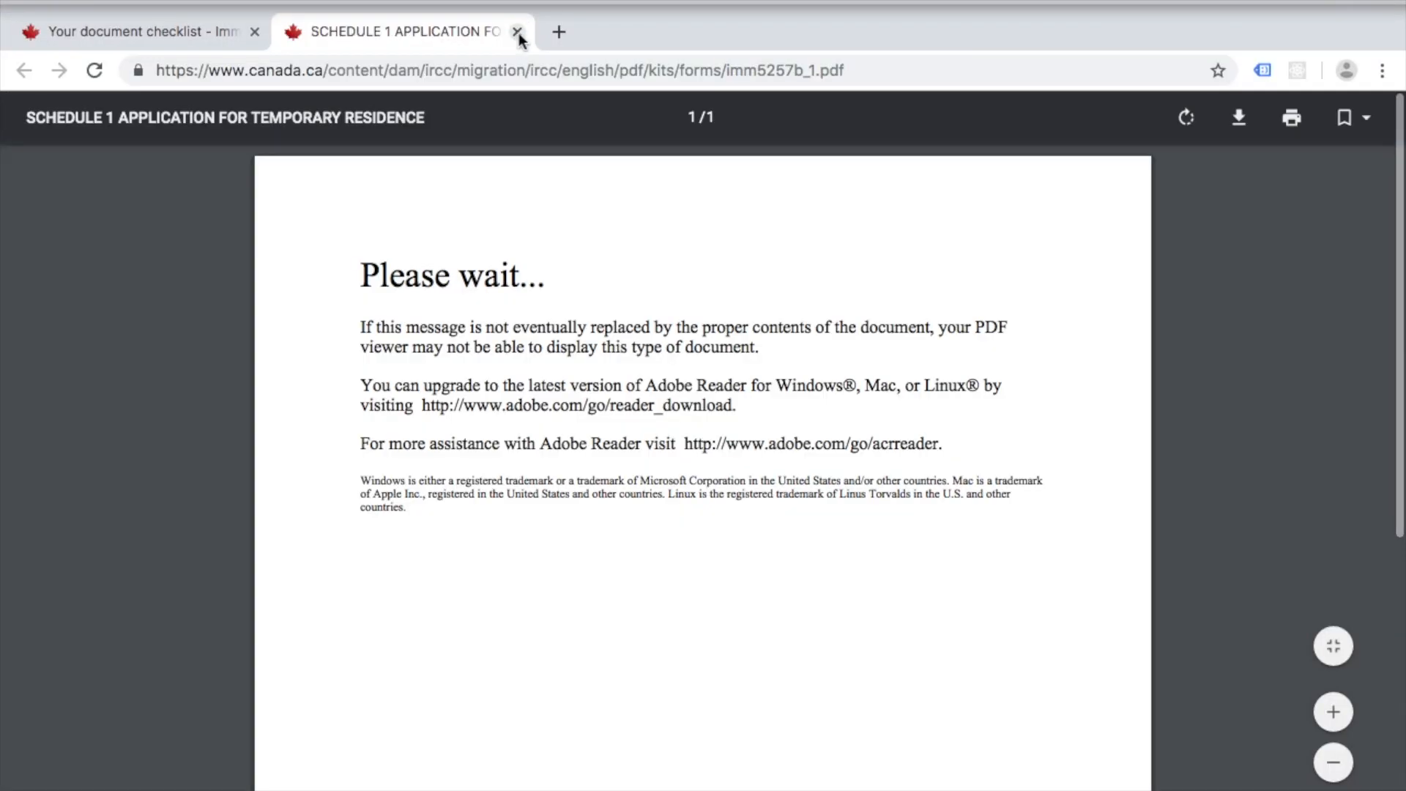
{"action": "left_click", "coordinate": [517, 32]}
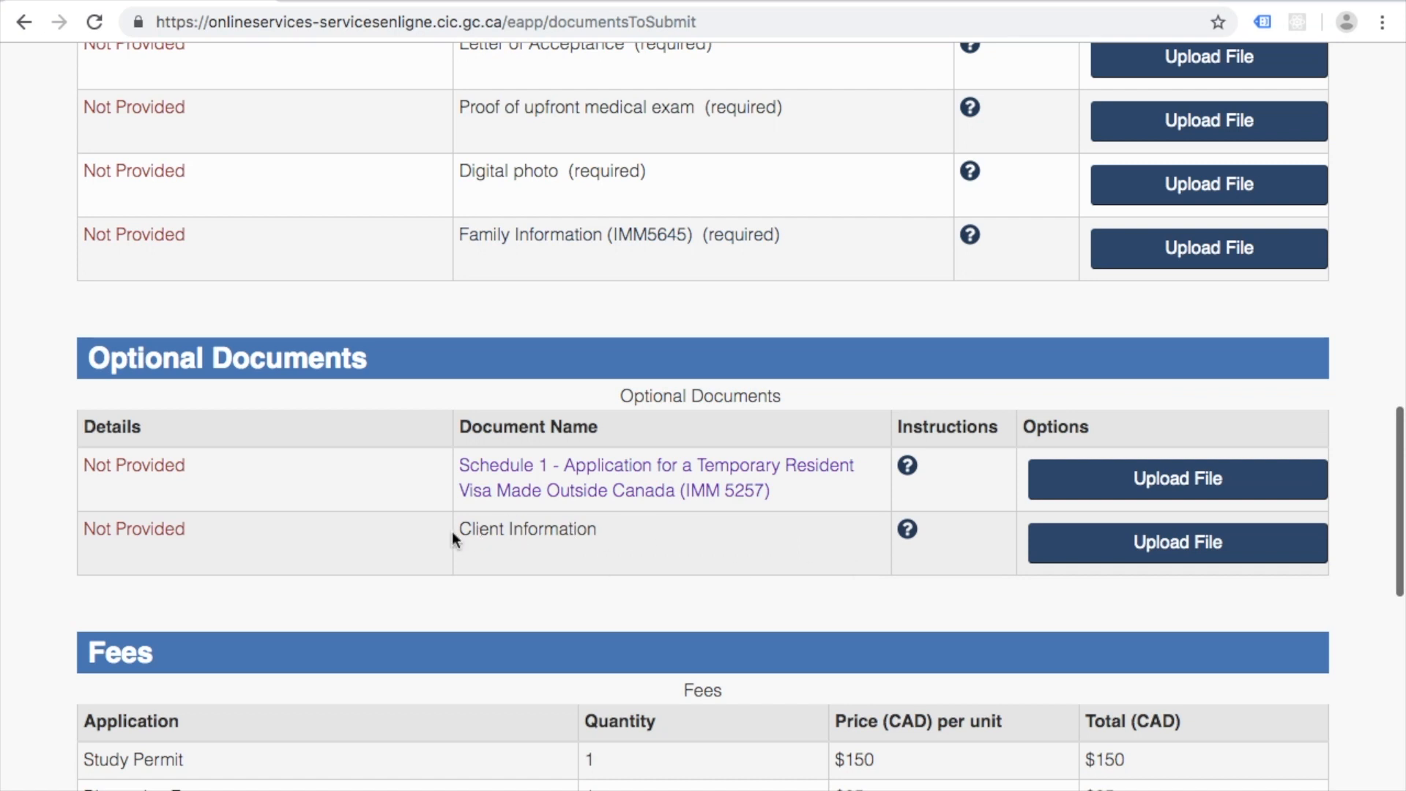
{"action": "scroll", "coordinate": [670, 554], "scroll_direction": "down", "scroll_amount": 2}
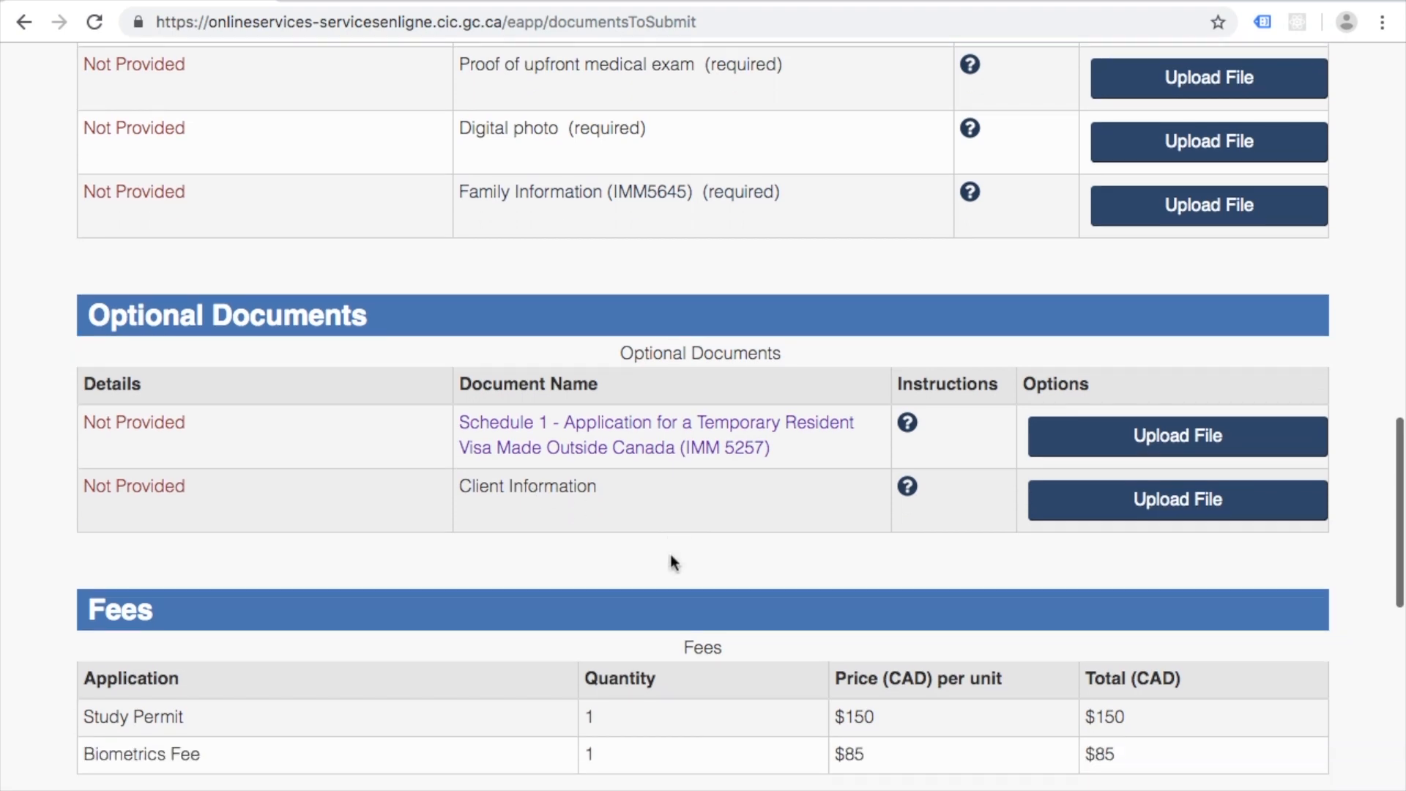
{"action": "scroll", "coordinate": [555, 553], "scroll_direction": "down", "scroll_amount": 2}
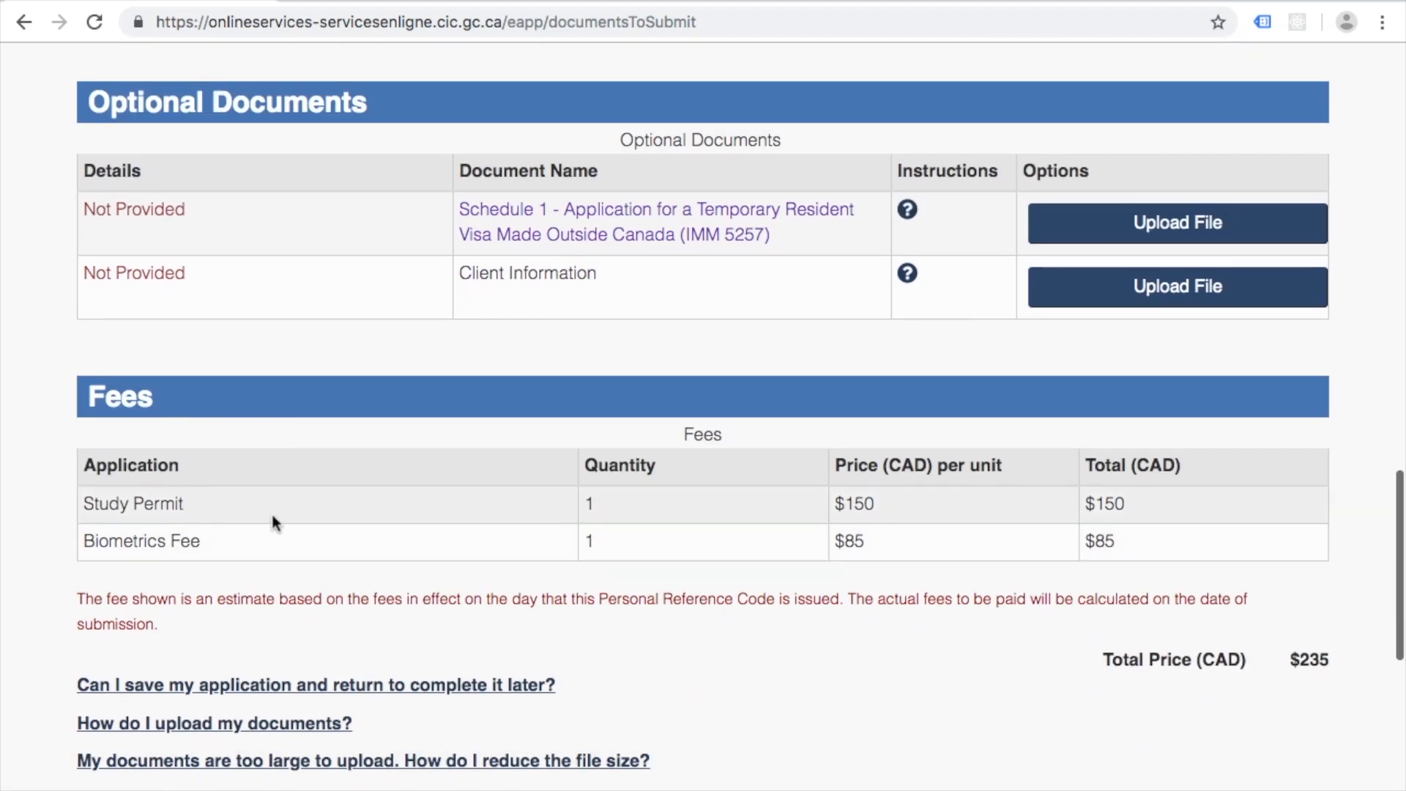
{"action": "scroll", "coordinate": [1003, 371], "scroll_direction": "up", "scroll_amount": 12}
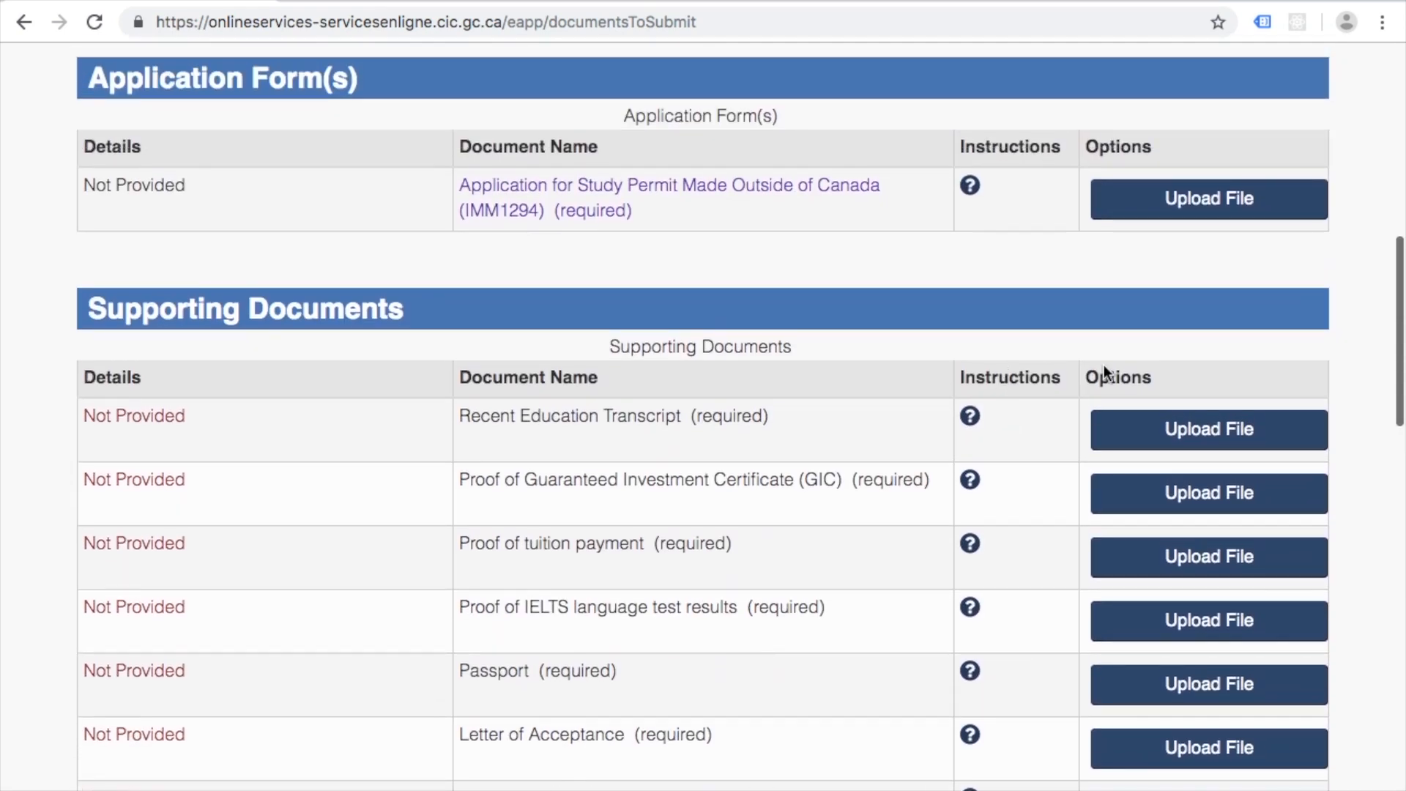
Step: Attempt the Recent Education Transcript upload without choosing a file, triggering the upload error
{"action": "left_click", "coordinate": [1200, 432]}
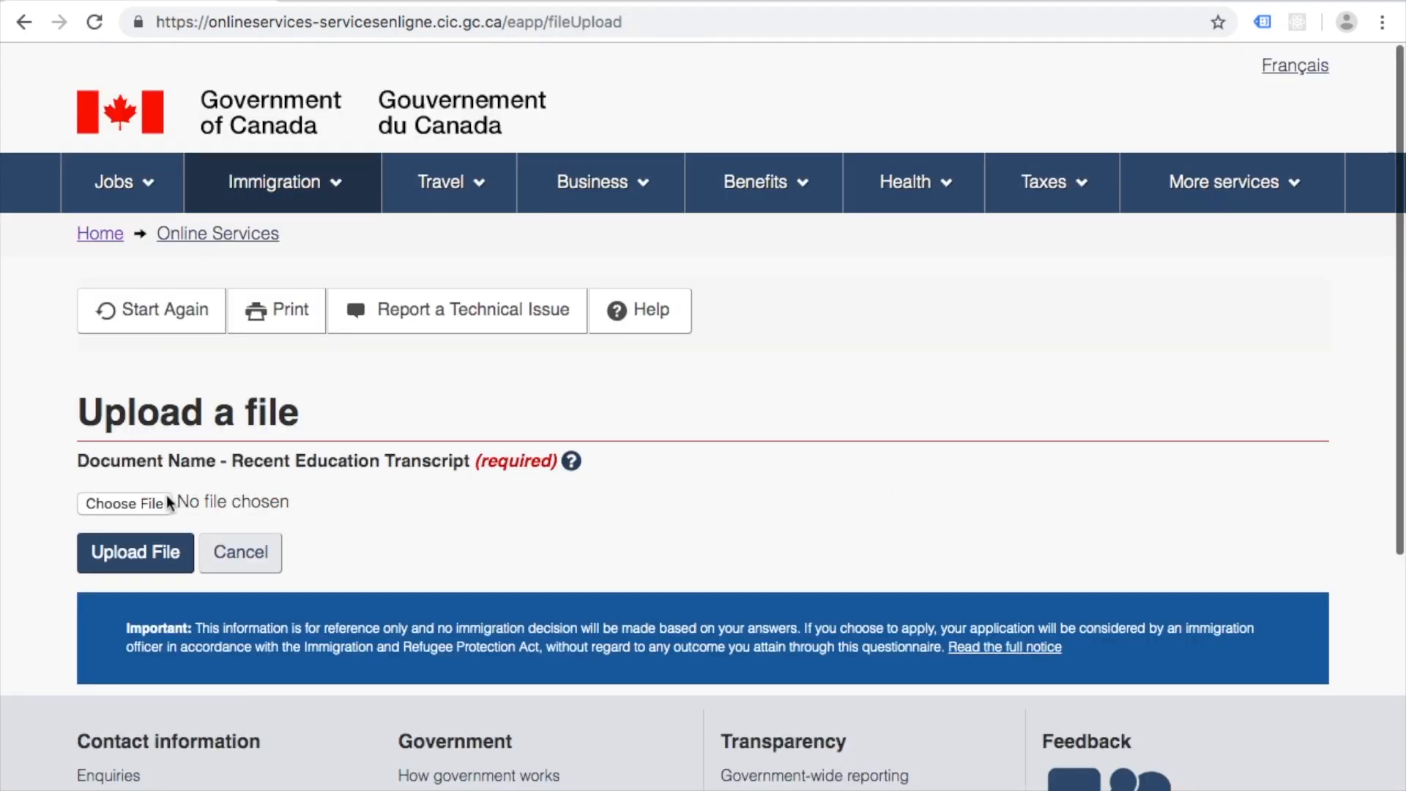
{"action": "left_click", "coordinate": [163, 504]}
{"action": "key", "text": "Escape"}
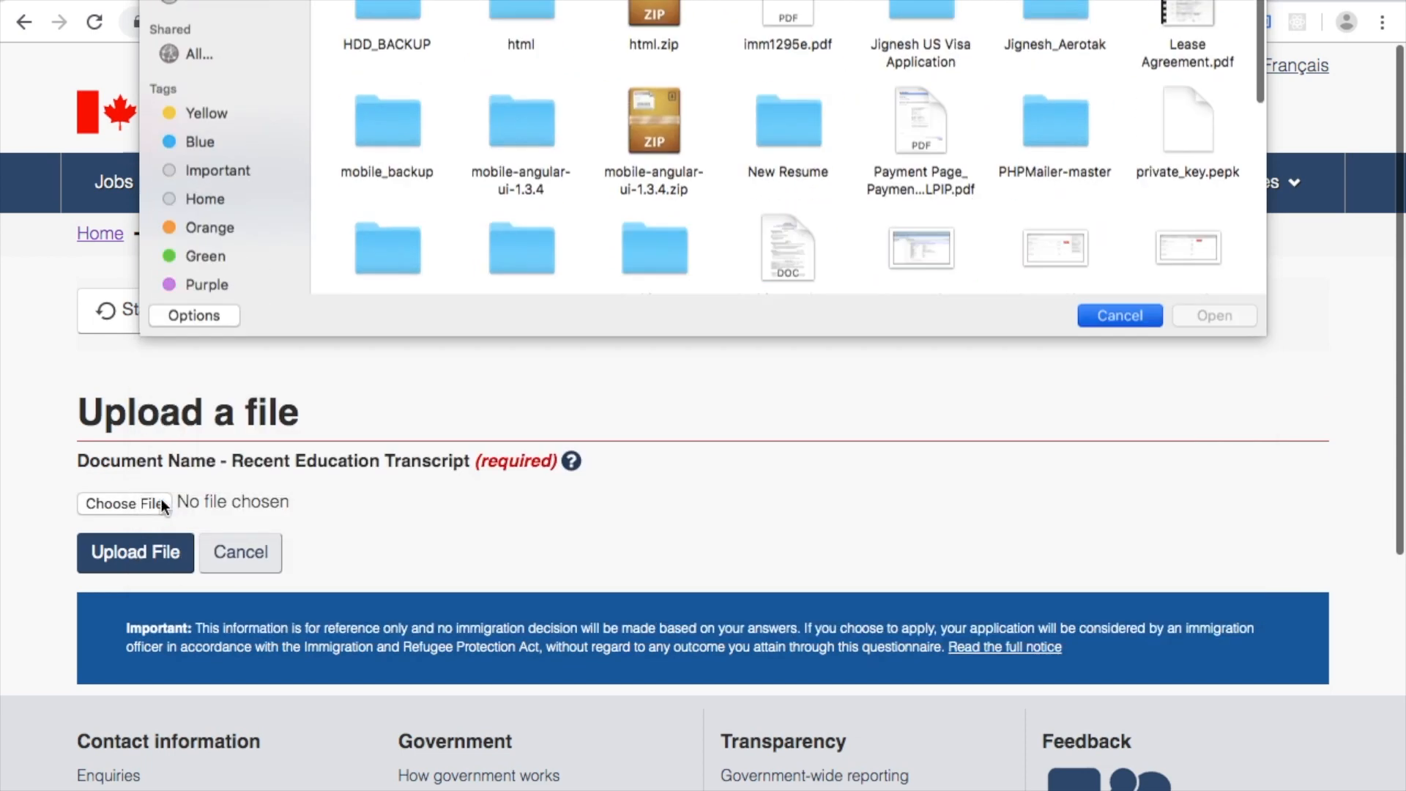
{"action": "left_click", "coordinate": [143, 554]}
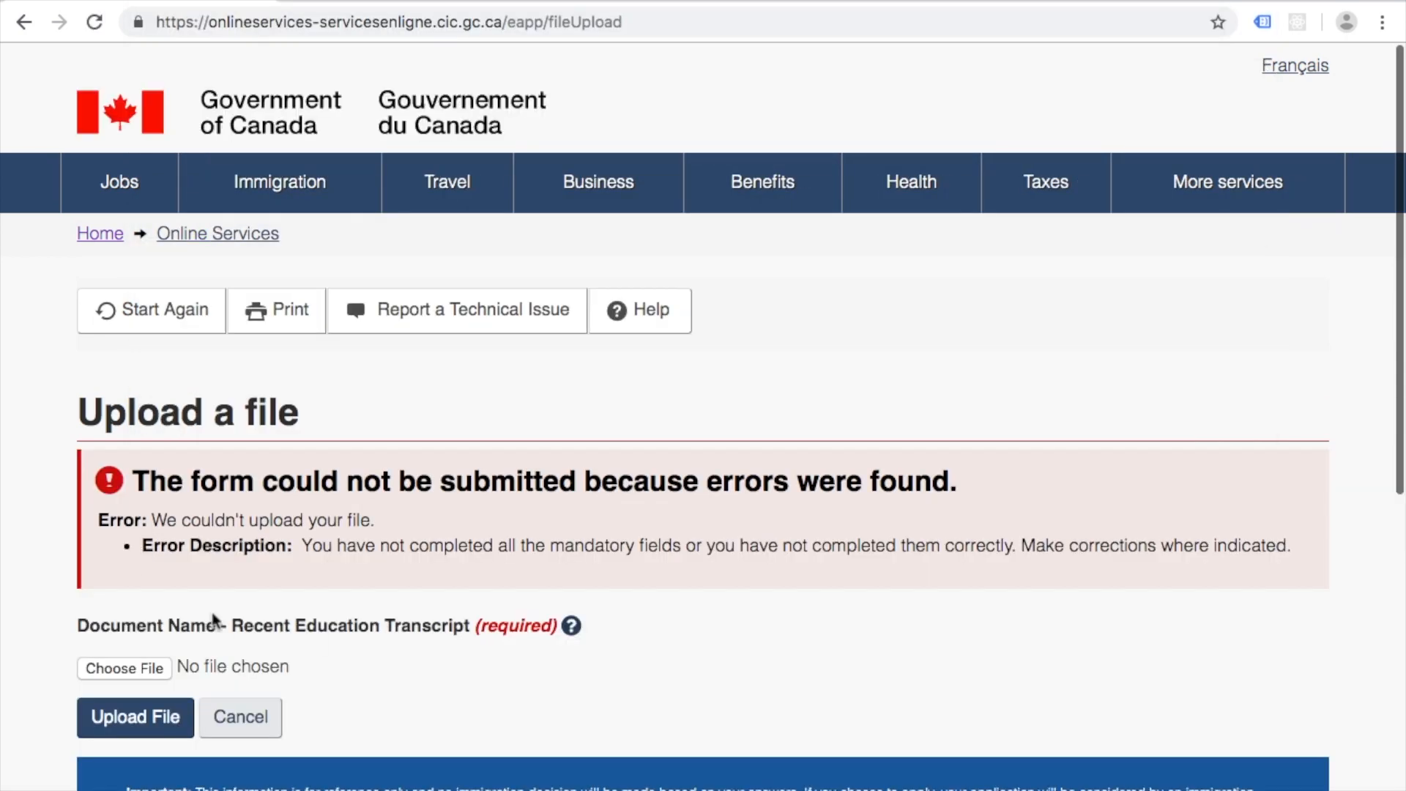
{"action": "scroll", "coordinate": [270, 622], "scroll_direction": "down", "scroll_amount": 2}
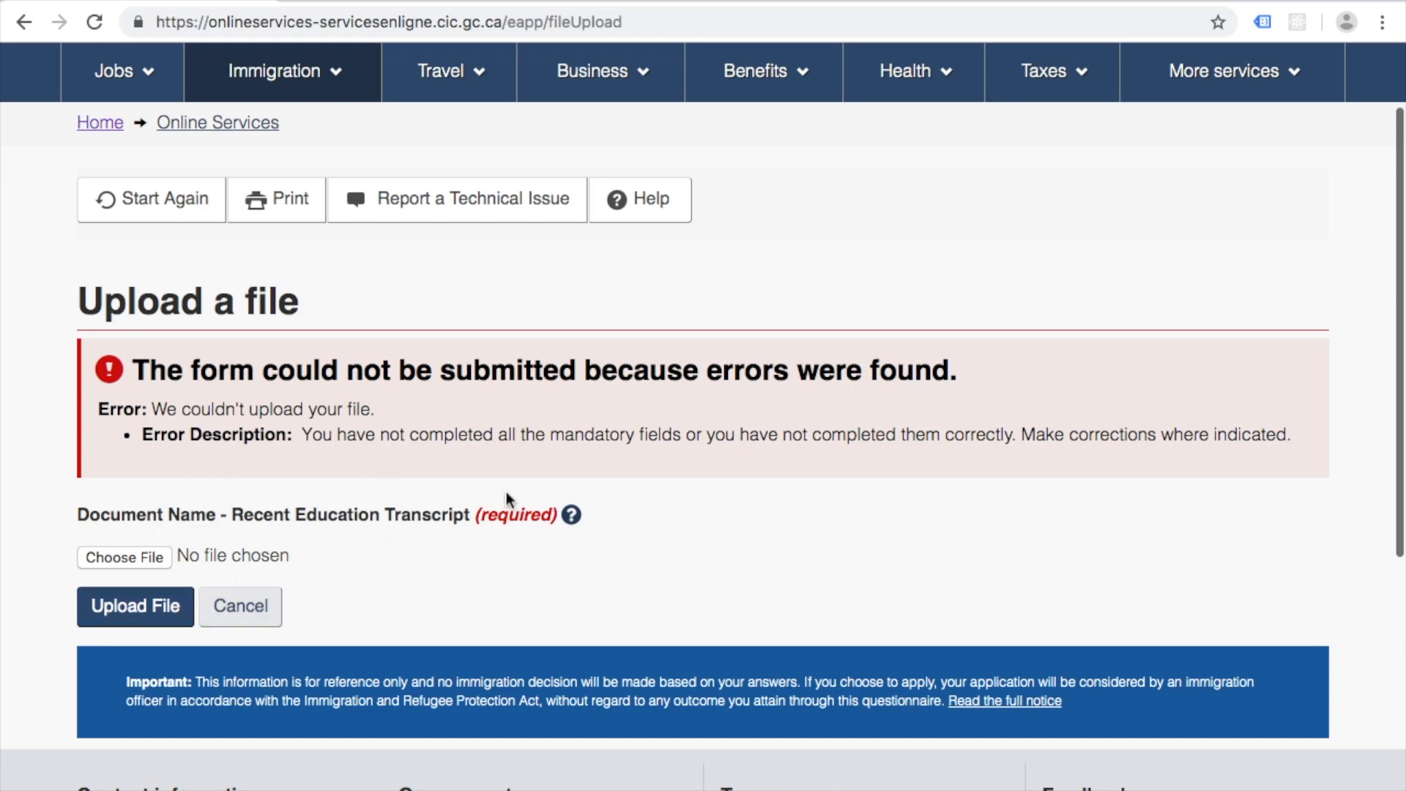
Step: Cancel the transcript upload, review the checklist, and switch to the IMM1294 form in Acrobat Reader
{"action": "left_click", "coordinate": [240, 608]}
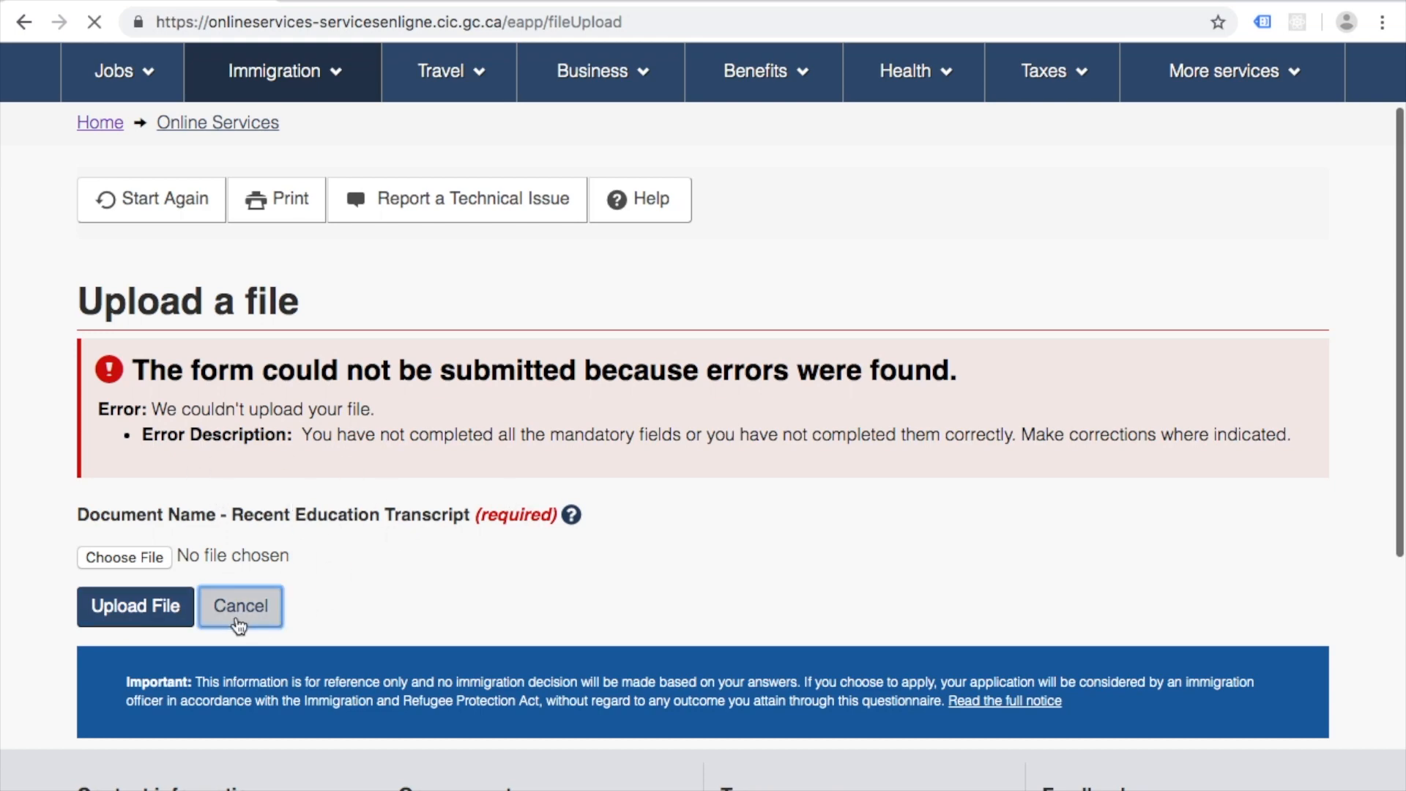
{"action": "scroll", "coordinate": [915, 434], "scroll_direction": "down", "scroll_amount": 10}
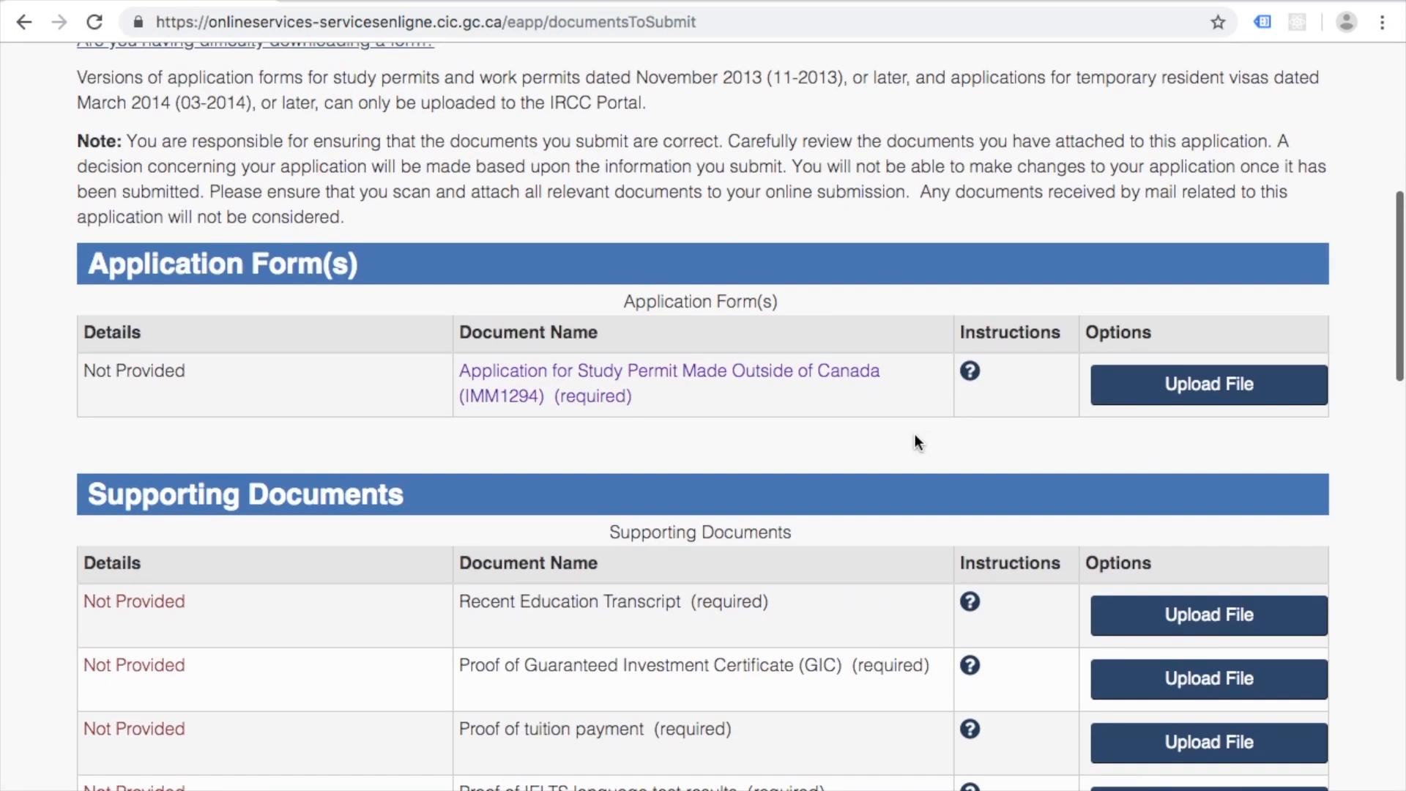
{"action": "scroll", "coordinate": [1196, 606], "scroll_direction": "down", "scroll_amount": 9}
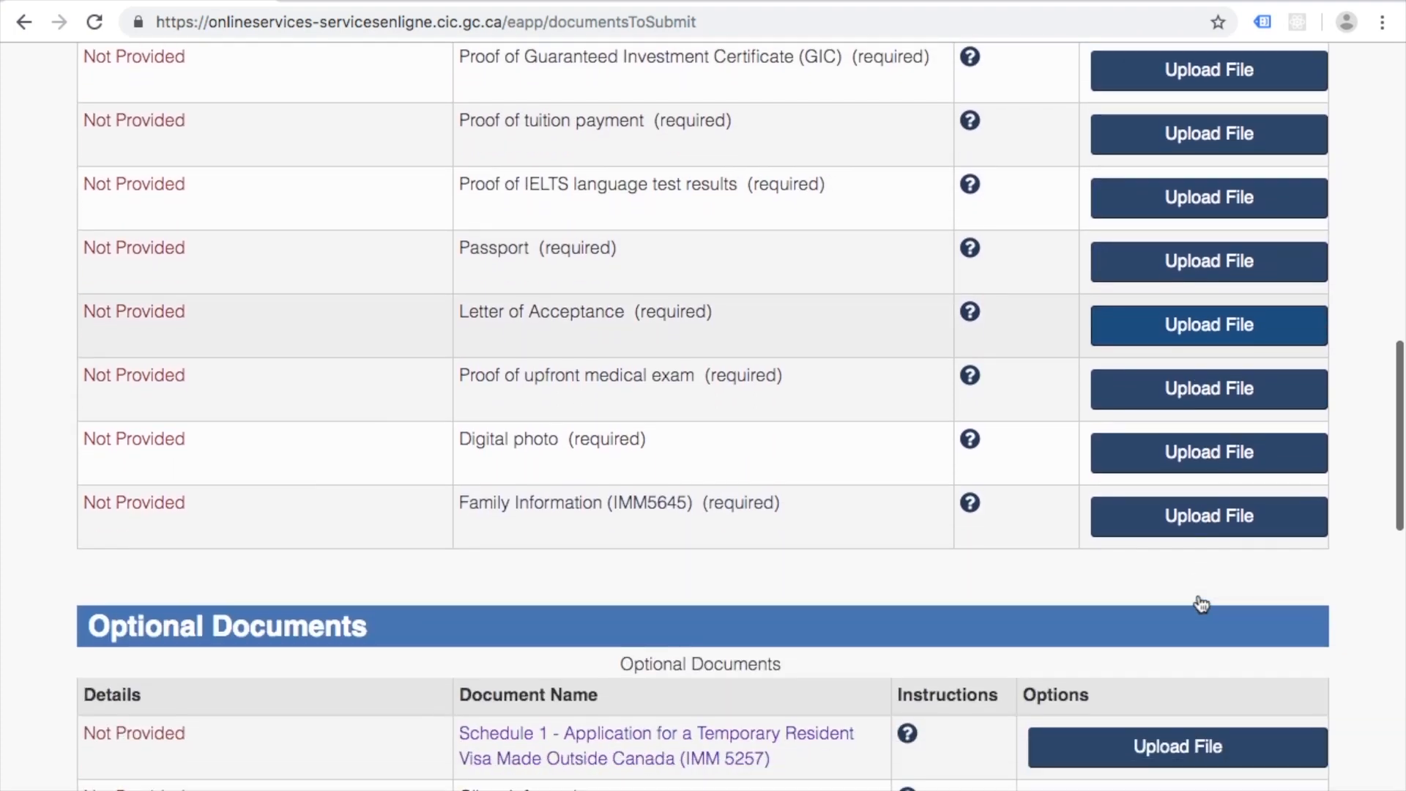
{"action": "scroll", "coordinate": [1086, 579], "scroll_direction": "down", "scroll_amount": 5}
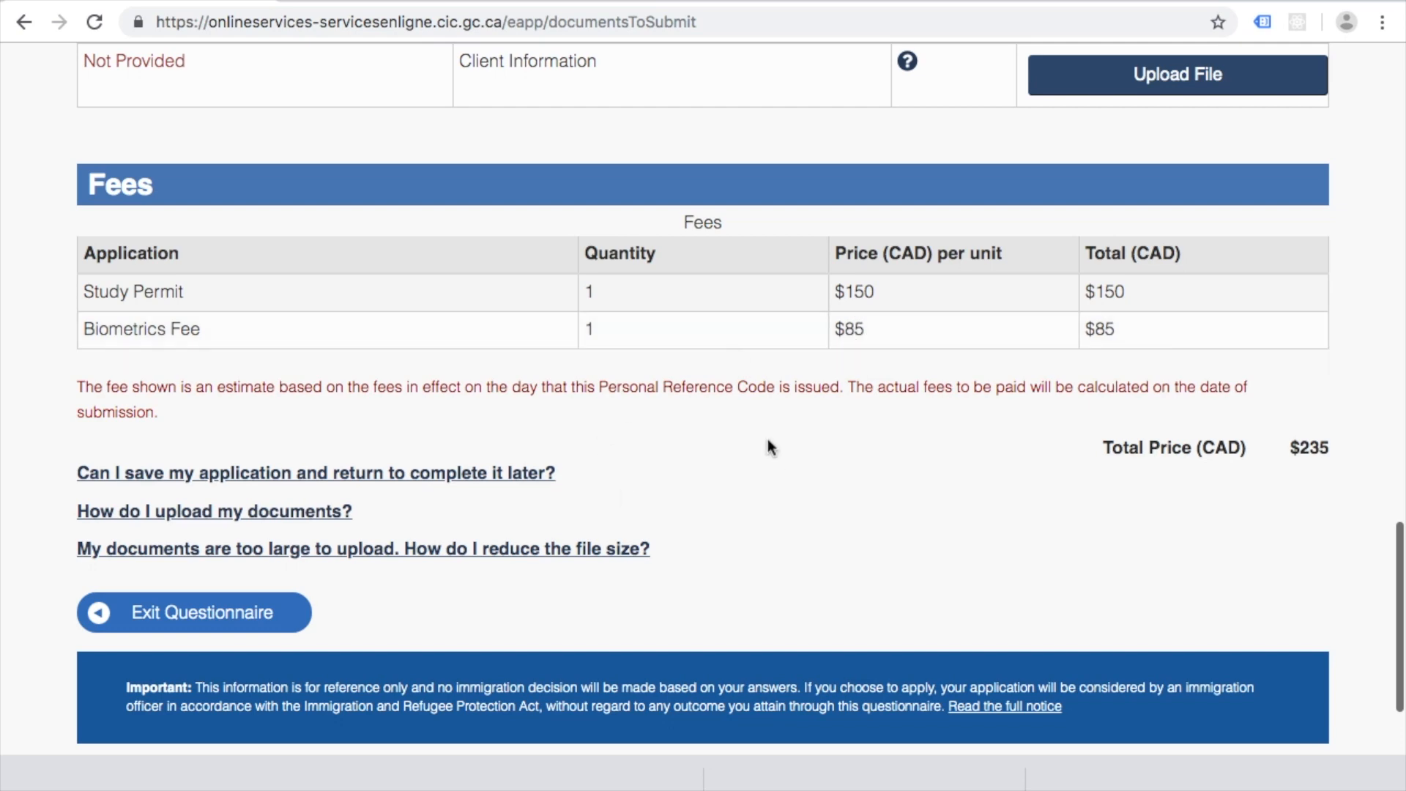
{"action": "scroll", "coordinate": [475, 593], "scroll_direction": "up", "scroll_amount": 15}
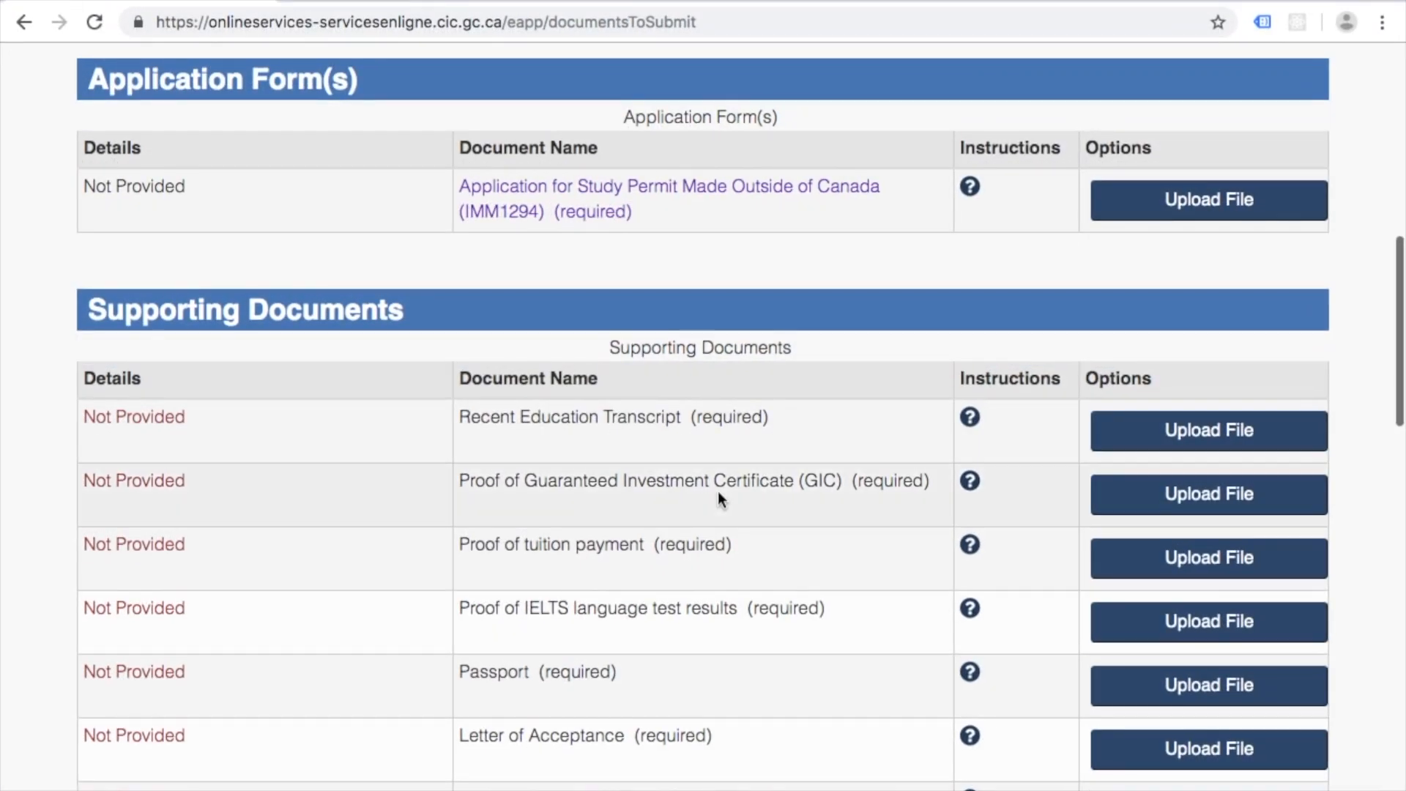
{"action": "scroll", "coordinate": [718, 496], "scroll_direction": "down", "scroll_amount": 5}
{"action": "scroll", "coordinate": [703, 496], "scroll_direction": "up", "scroll_amount": 9}
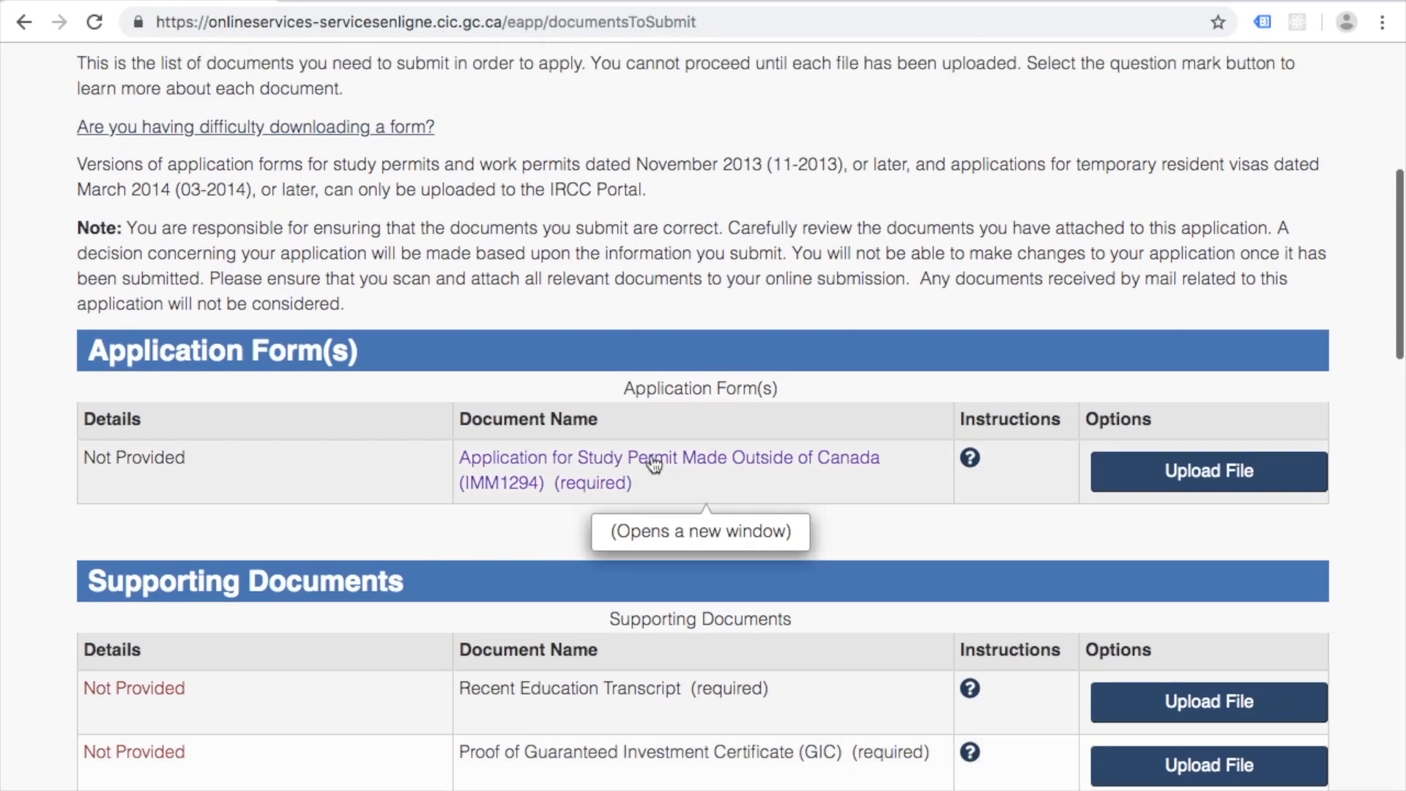
{"action": "scroll", "coordinate": [635, 497], "scroll_direction": "down", "scroll_amount": 3}
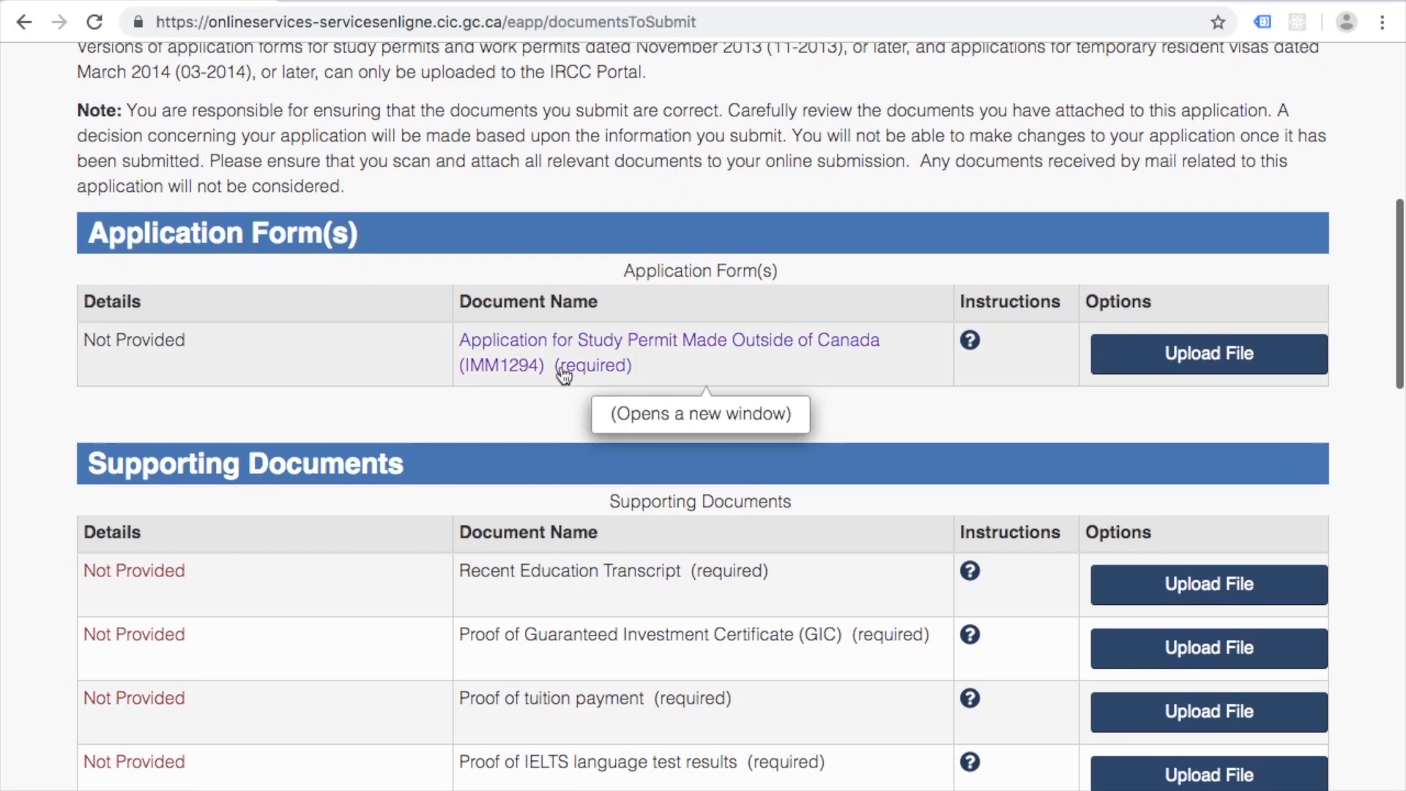
{"action": "key", "text": "super+Tab"}
{"action": "key", "text": "super+Tab"}
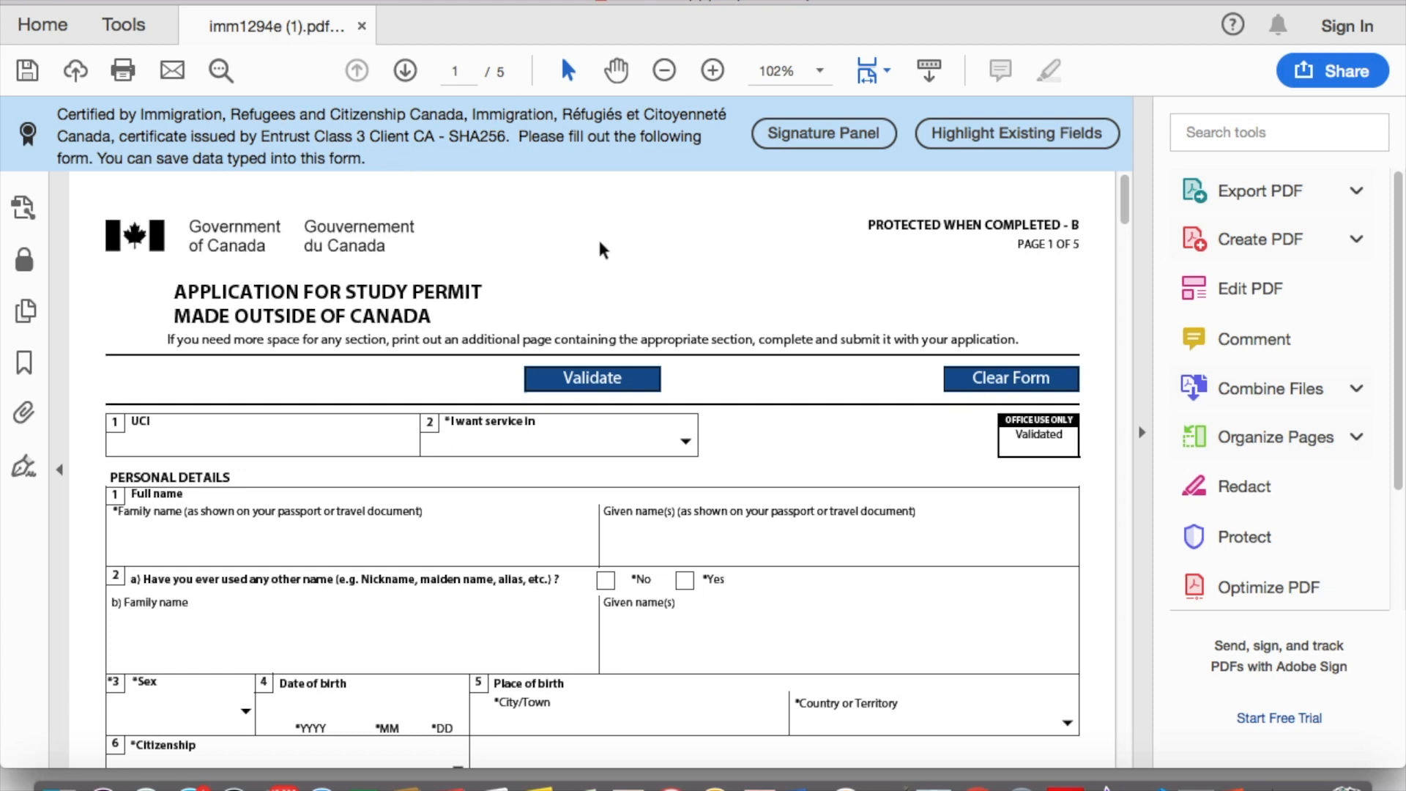
Step: Choose English as the service language and answer No to using other names (2a)
{"action": "scroll", "coordinate": [586, 245], "scroll_direction": "down", "scroll_amount": 3}
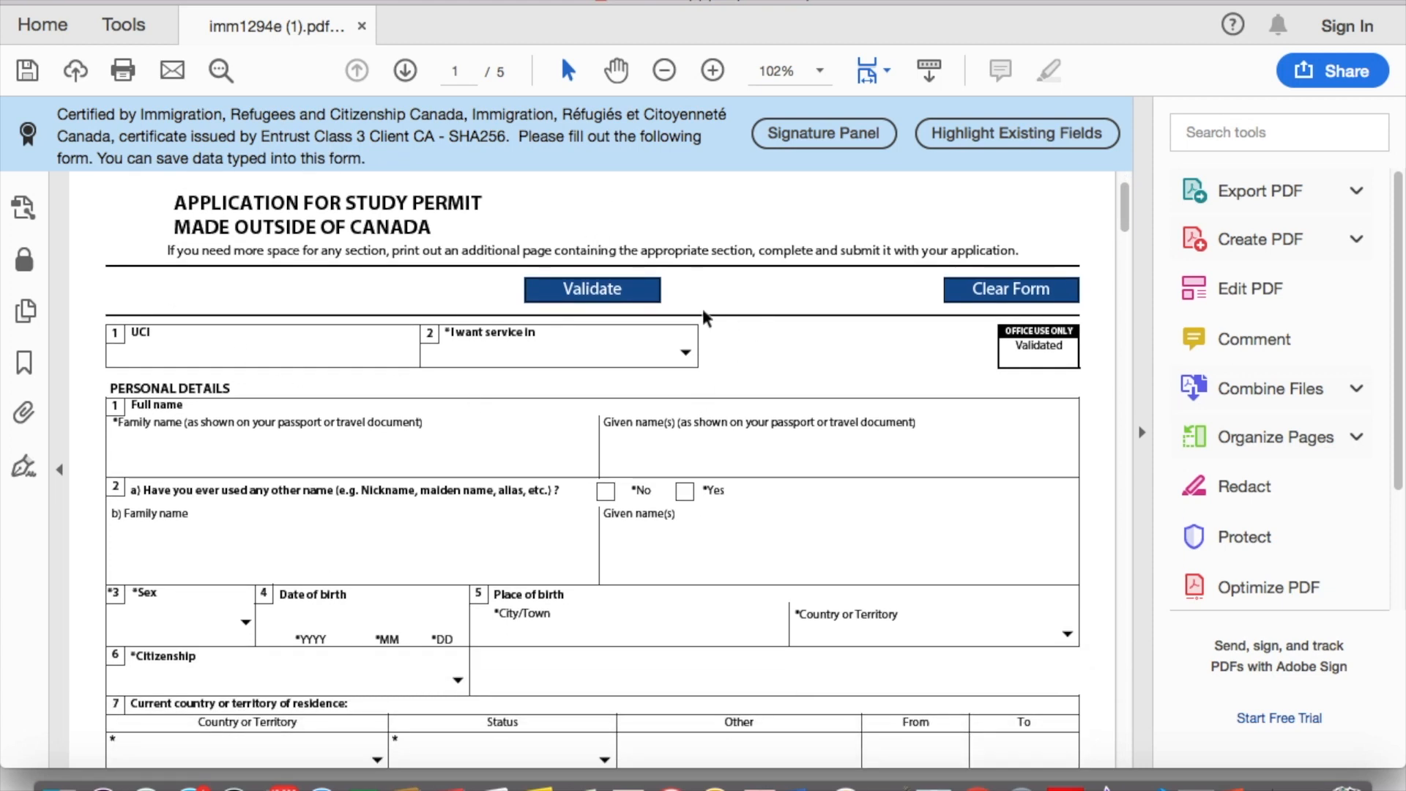
{"action": "left_click", "coordinate": [685, 353]}
{"action": "left_click", "coordinate": [627, 395]}
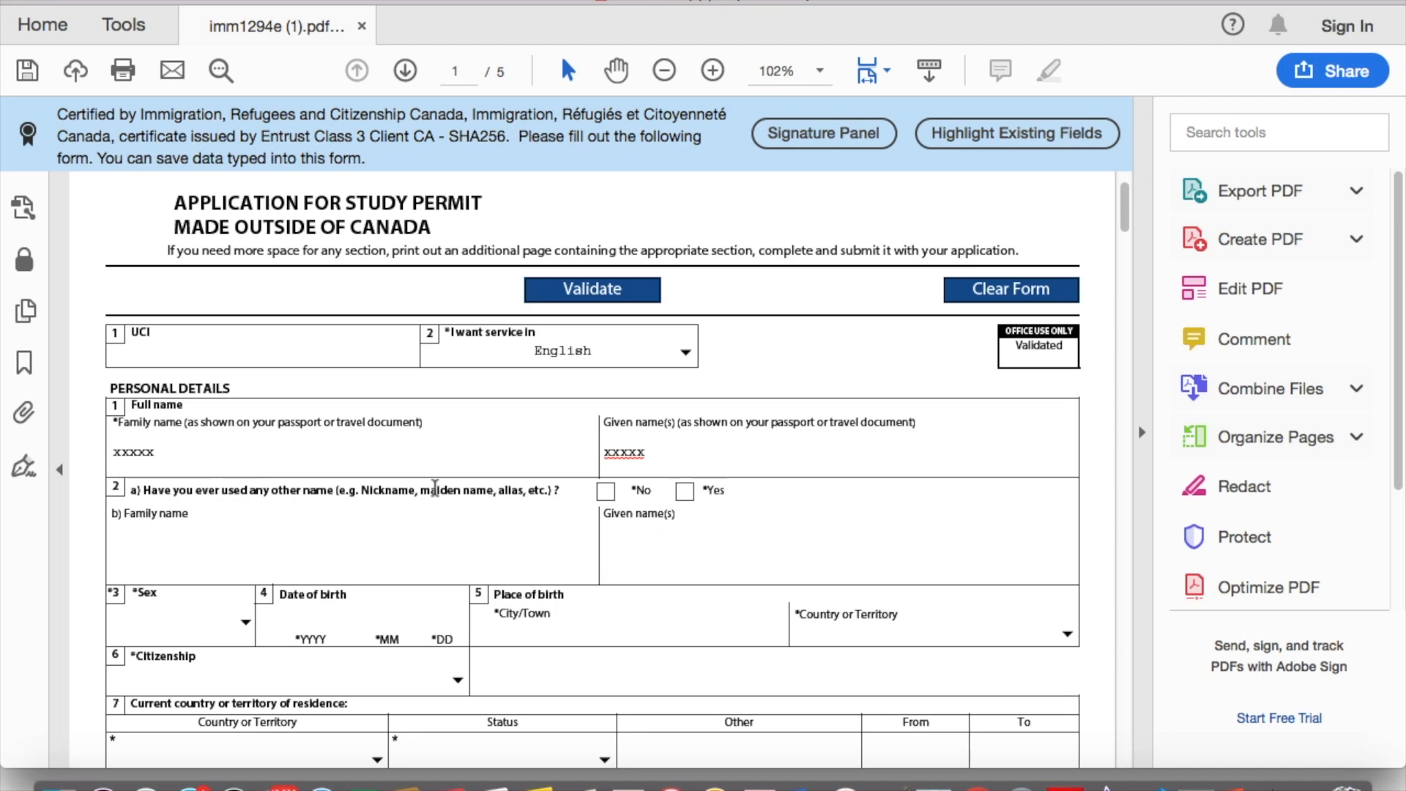
{"action": "left_click", "coordinate": [606, 491]}
Step: Set sex to Male and enter the birth date starting 1993 08
{"action": "scroll", "coordinate": [605, 490], "scroll_direction": "down", "scroll_amount": 3}
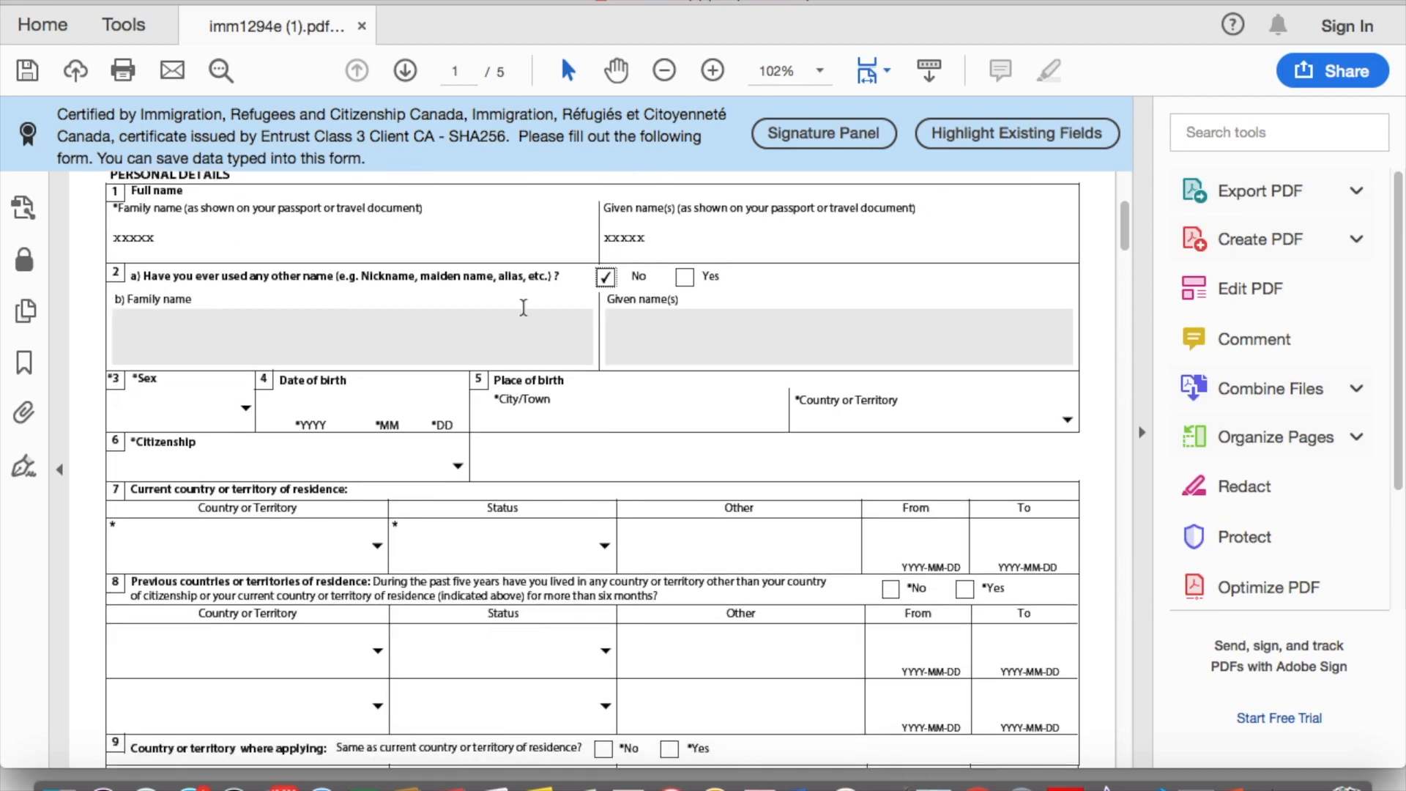
{"action": "left_click", "coordinate": [242, 408]}
{"action": "left_click", "coordinate": [191, 463]}
{"action": "left_click", "coordinate": [305, 407]}
{"action": "type", "text": "1993 08"}
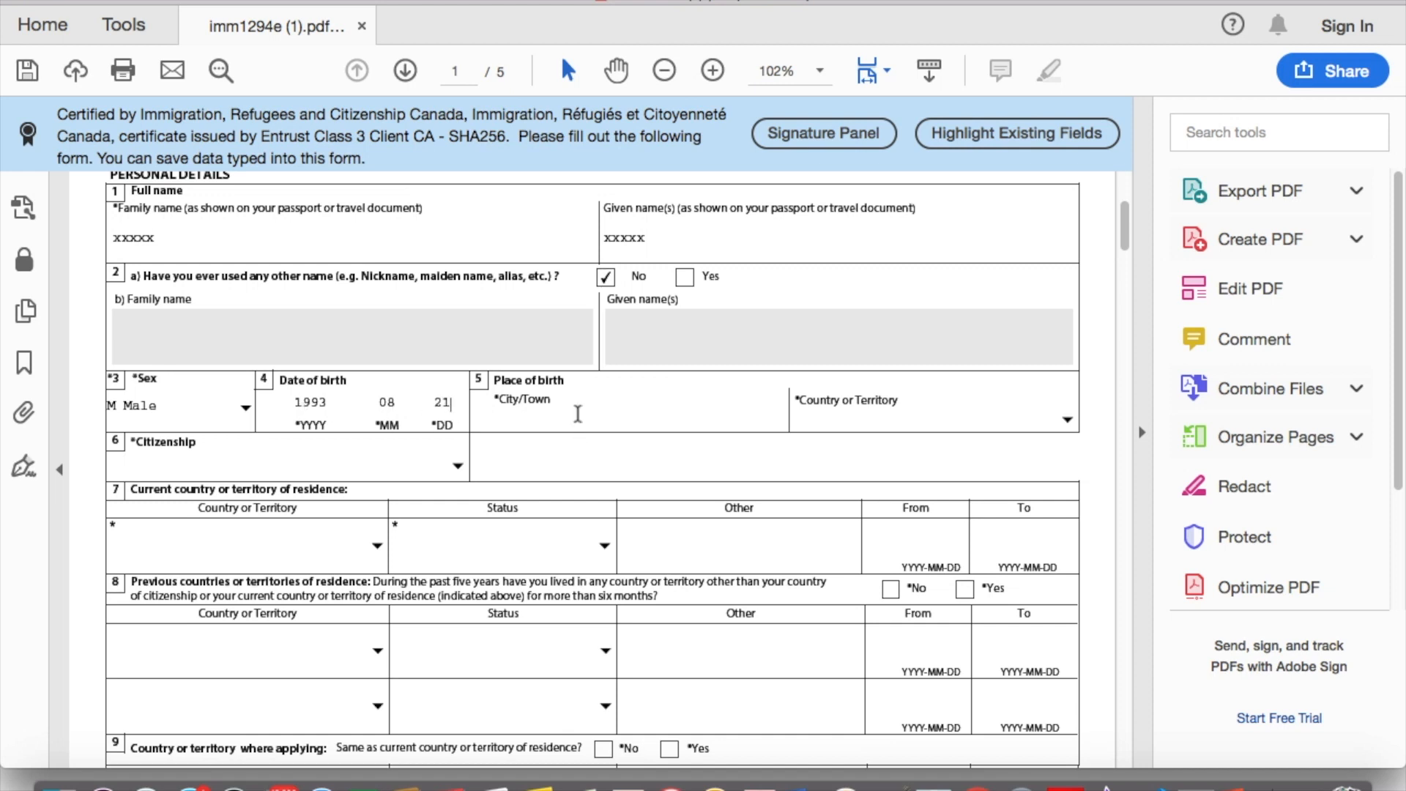
{"action": "left_click", "coordinate": [579, 418]}
Step: Set the country of birth to India
{"action": "left_click", "coordinate": [1067, 420]}
{"action": "key", "text": "i"}
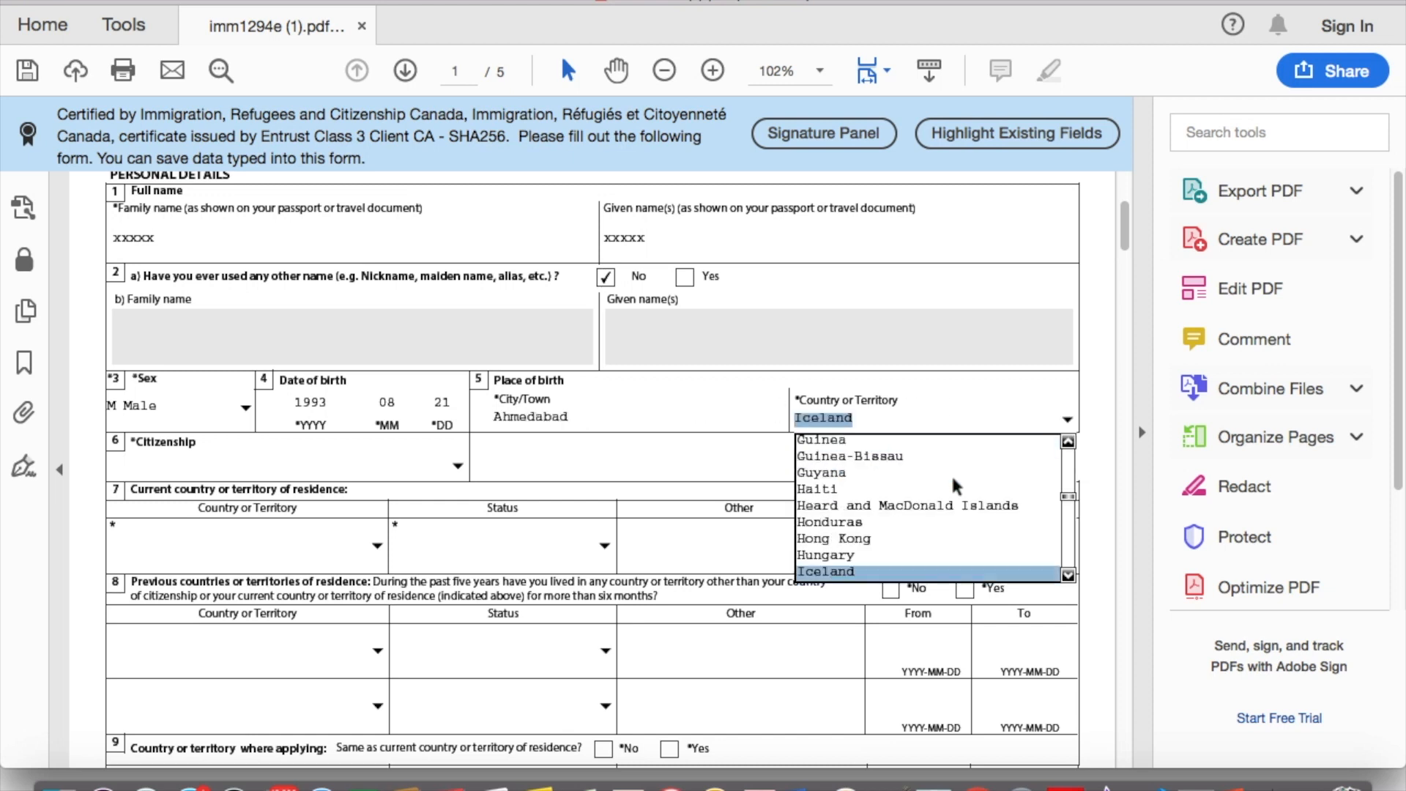
{"action": "key", "text": "n"}
{"action": "key", "text": "Return"}
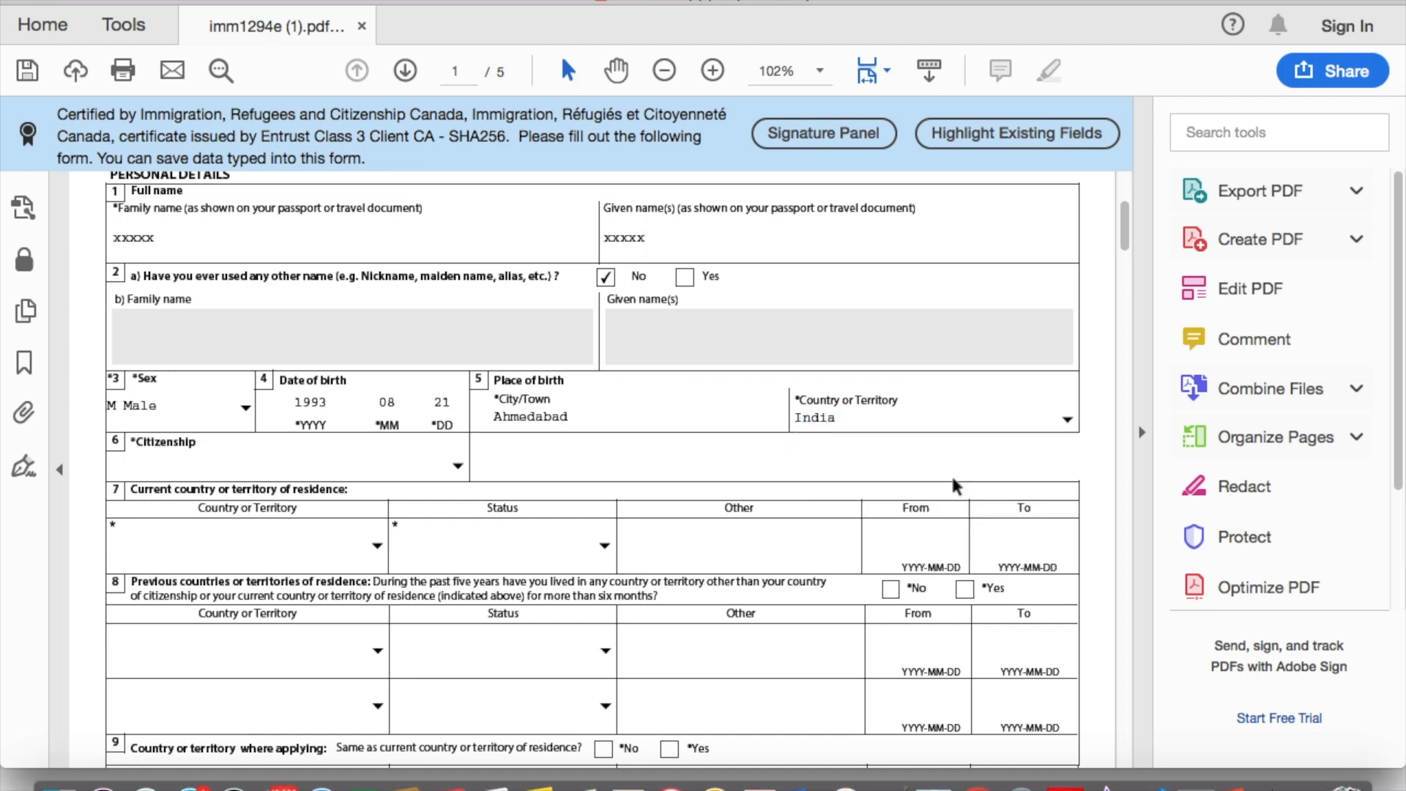
Step: Set the country of citizenship to India
{"action": "scroll", "coordinate": [352, 487], "scroll_direction": "down", "scroll_amount": 1}
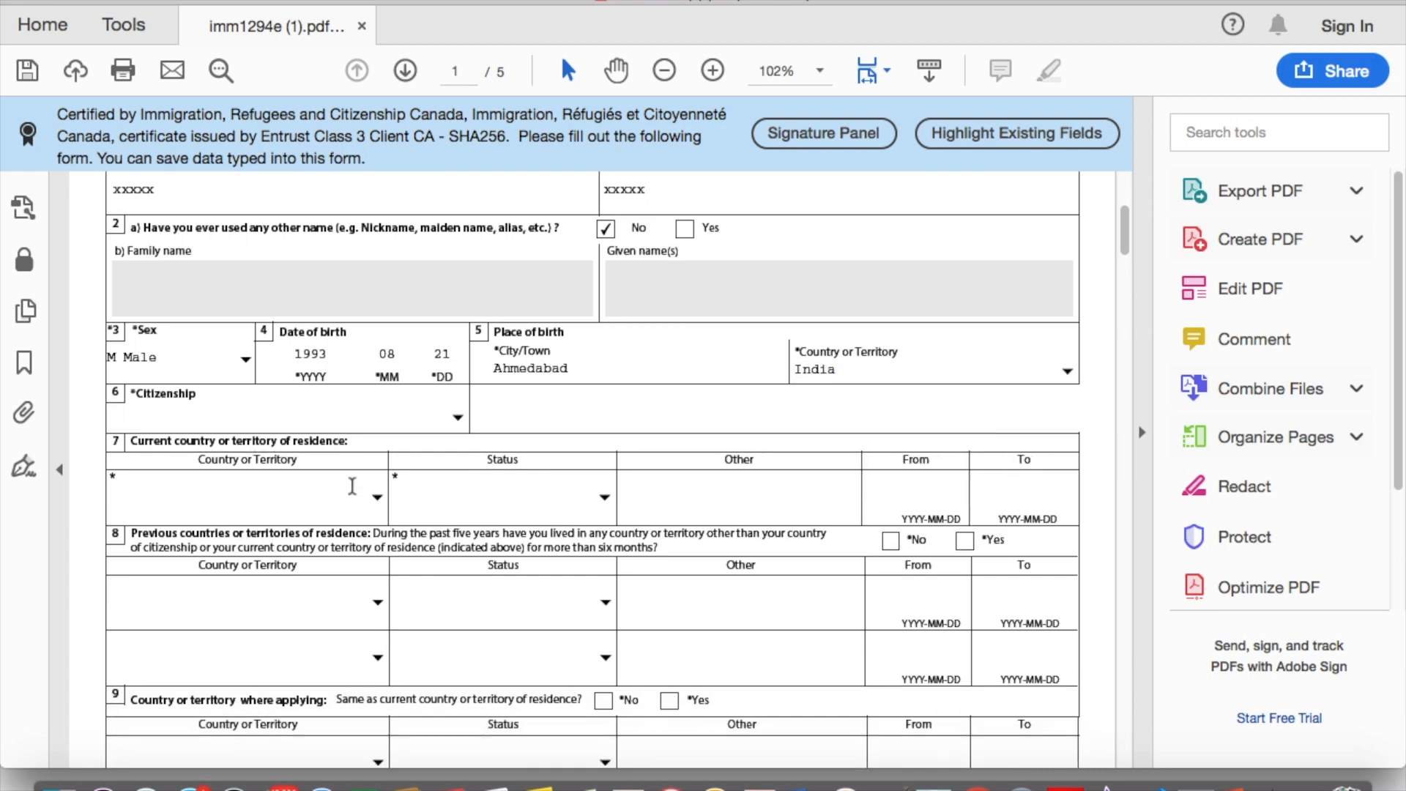
{"action": "left_click", "coordinate": [458, 417]}
{"action": "key", "text": "i"}
{"action": "key", "text": "n"}
{"action": "key", "text": "i"}
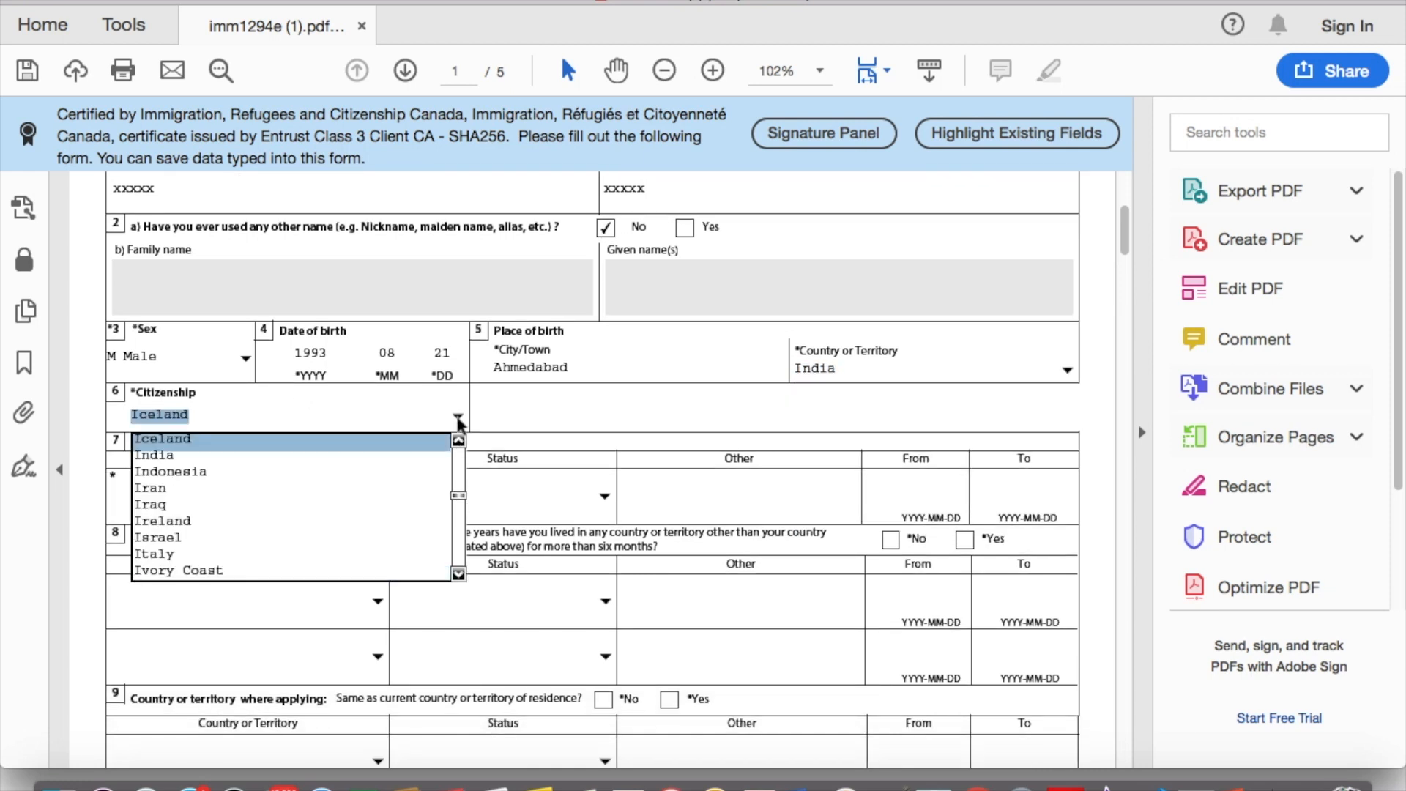
{"action": "key", "text": "n"}
{"action": "key", "text": "Return"}
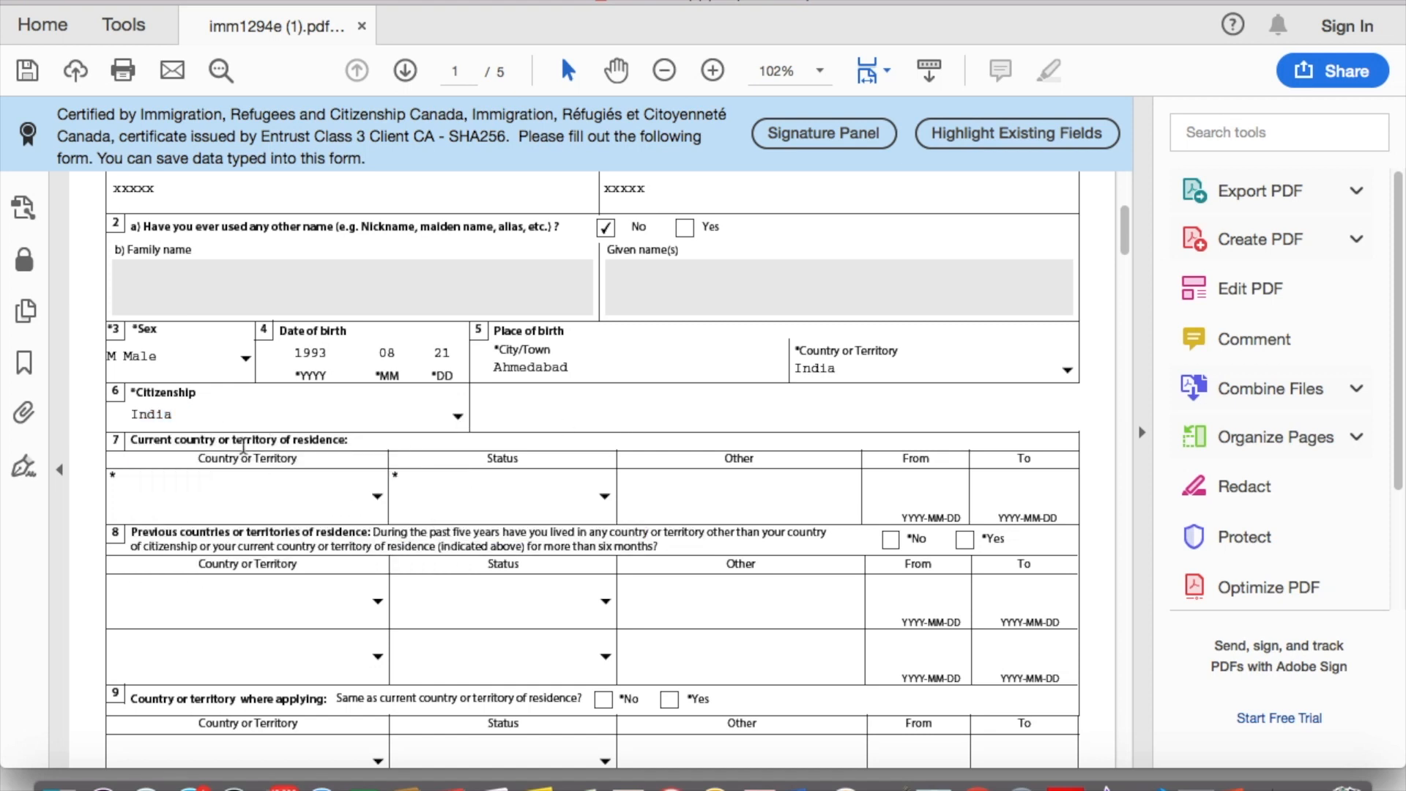
Step: Set current country of residence to India with status Citizen
{"action": "left_click", "coordinate": [378, 498]}
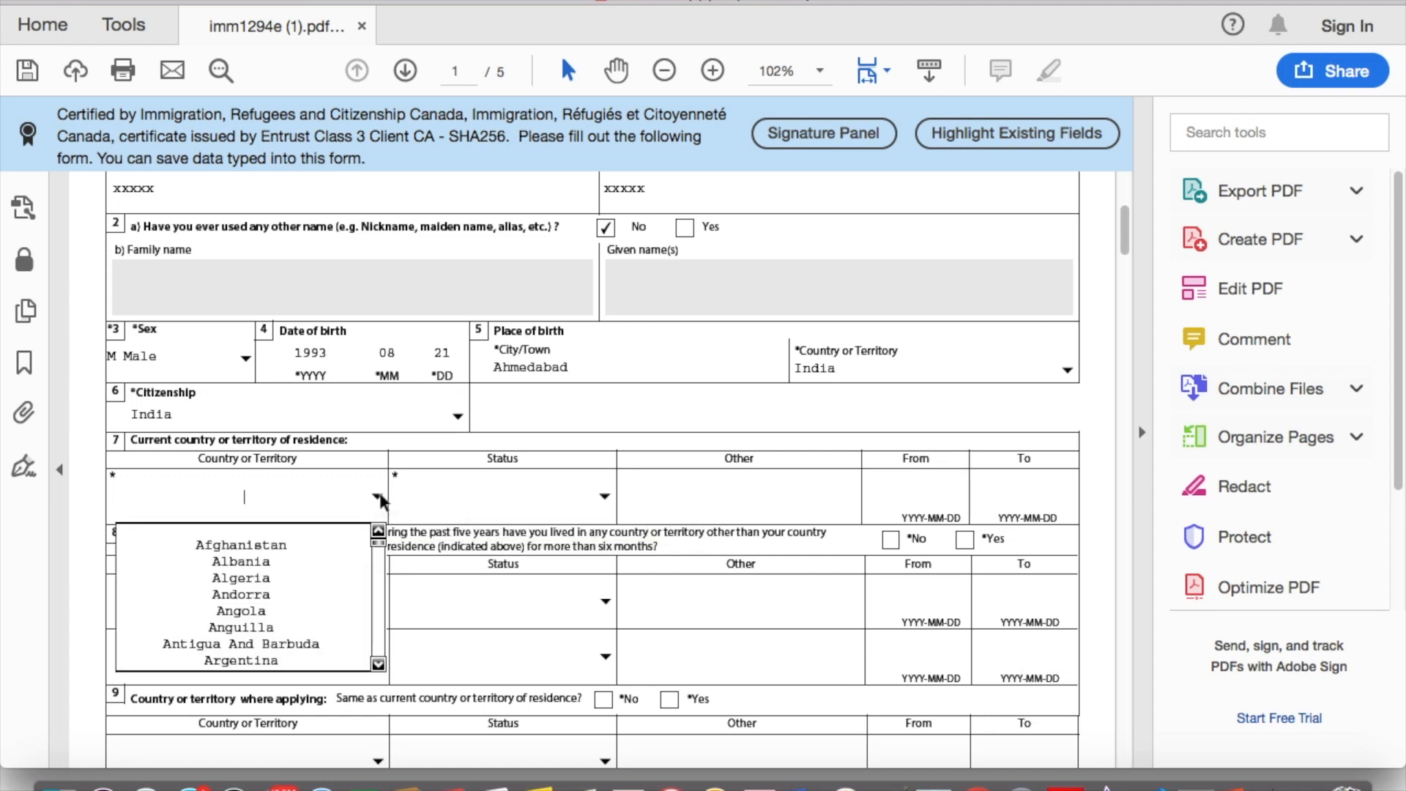
{"action": "key", "text": "i"}
{"action": "key", "text": "n"}
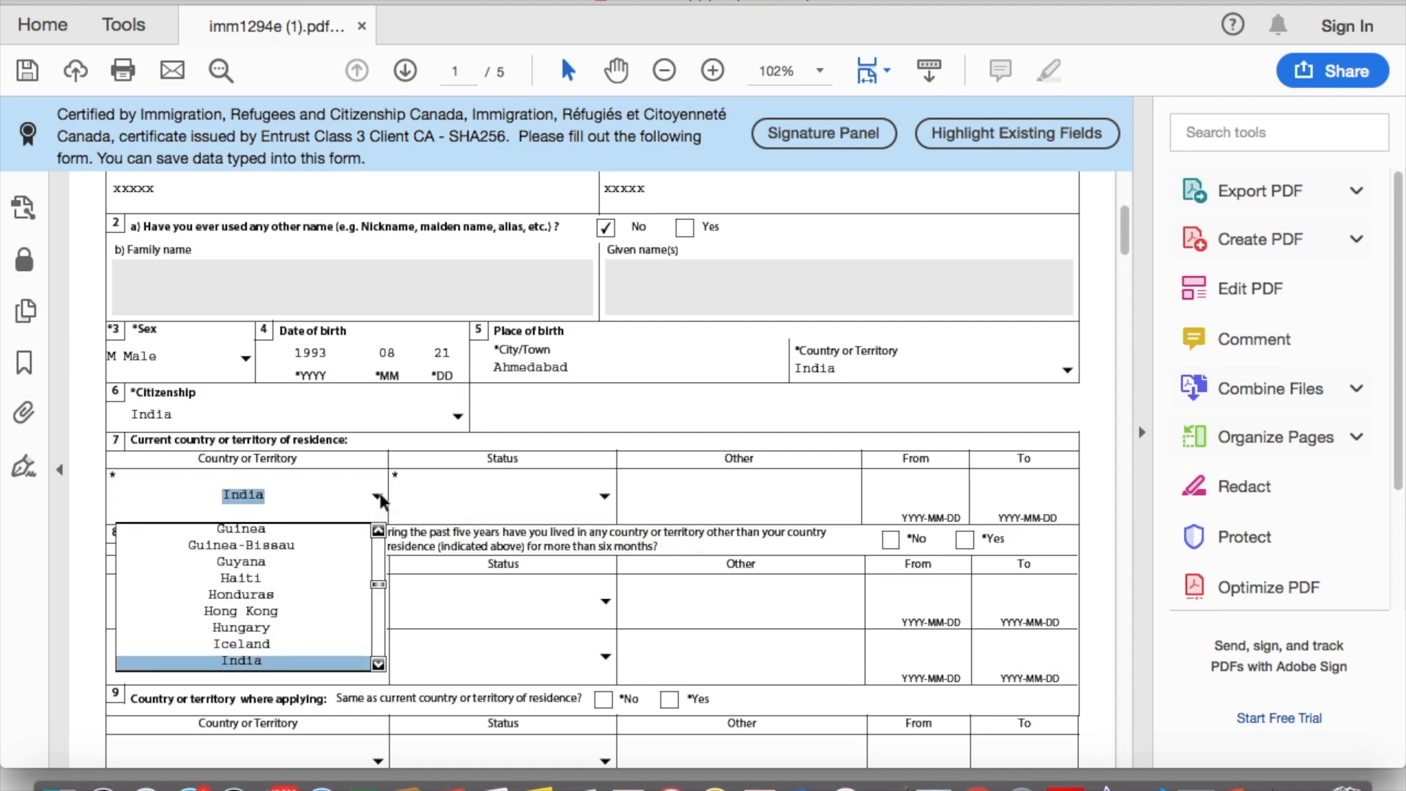
{"action": "key", "text": "Return"}
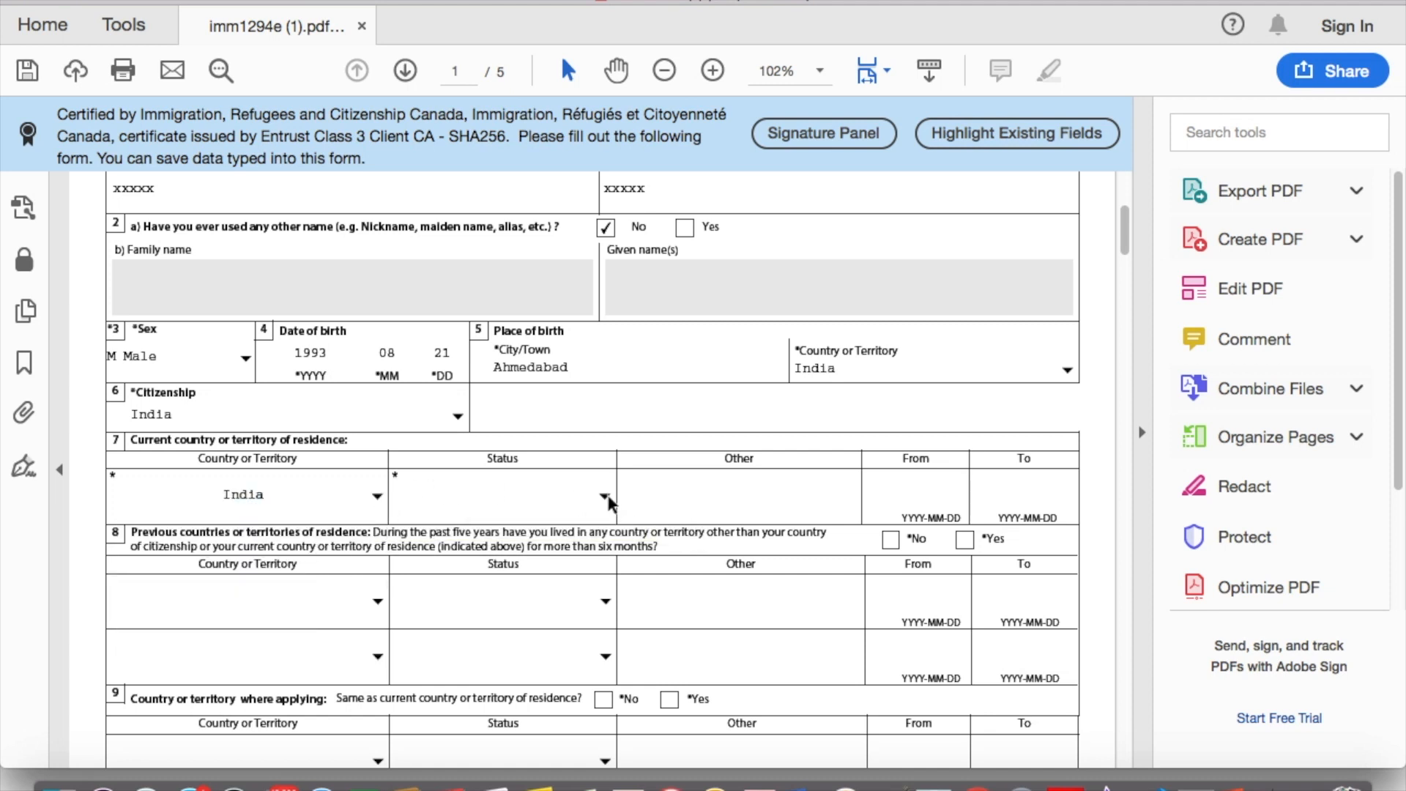
{"action": "left_click", "coordinate": [605, 497]}
{"action": "key", "text": "c"}
{"action": "key", "text": "Return"}
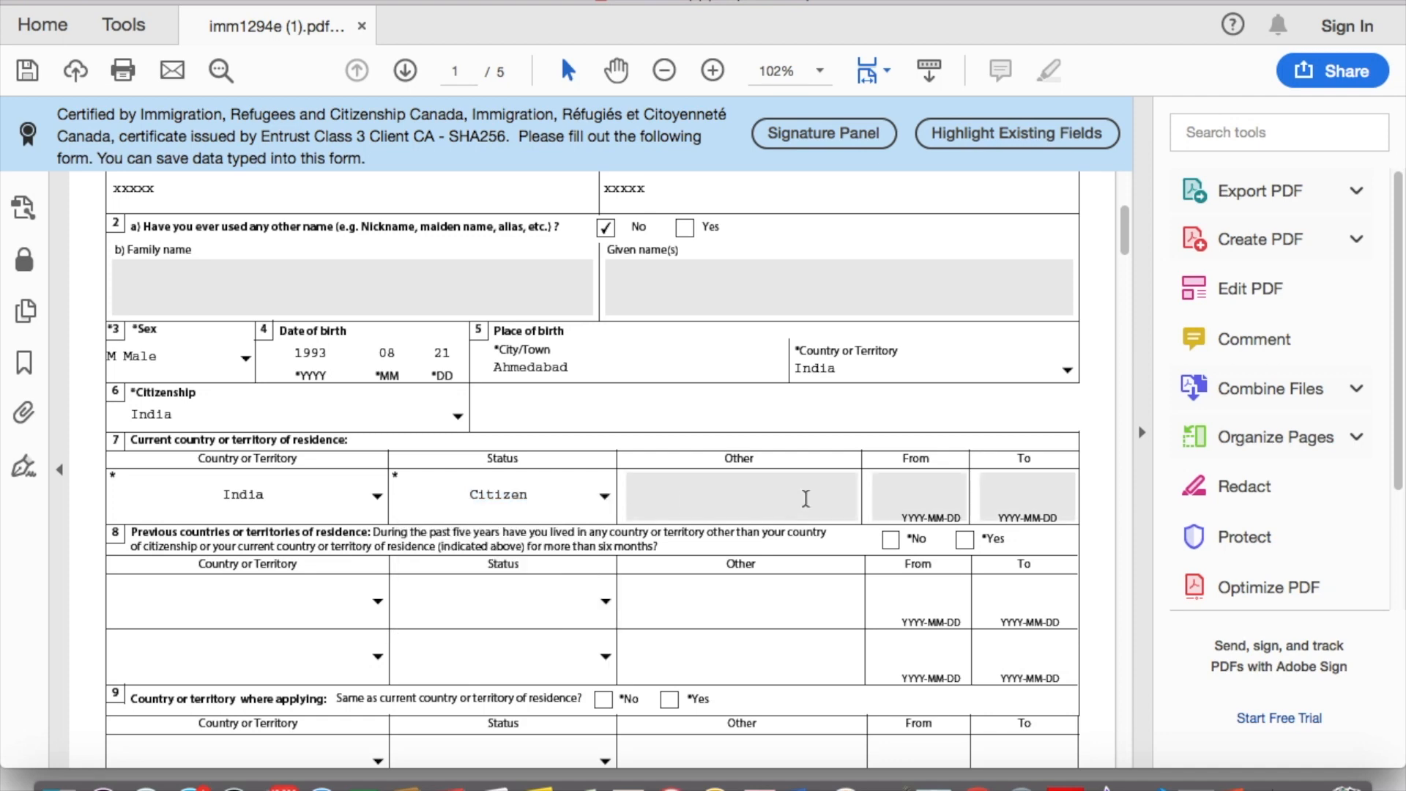
Step: Answer No to previous residences (section 8) and Yes to applying from residence country (section 9)
{"action": "scroll", "coordinate": [788, 502], "scroll_direction": "down", "scroll_amount": 2}
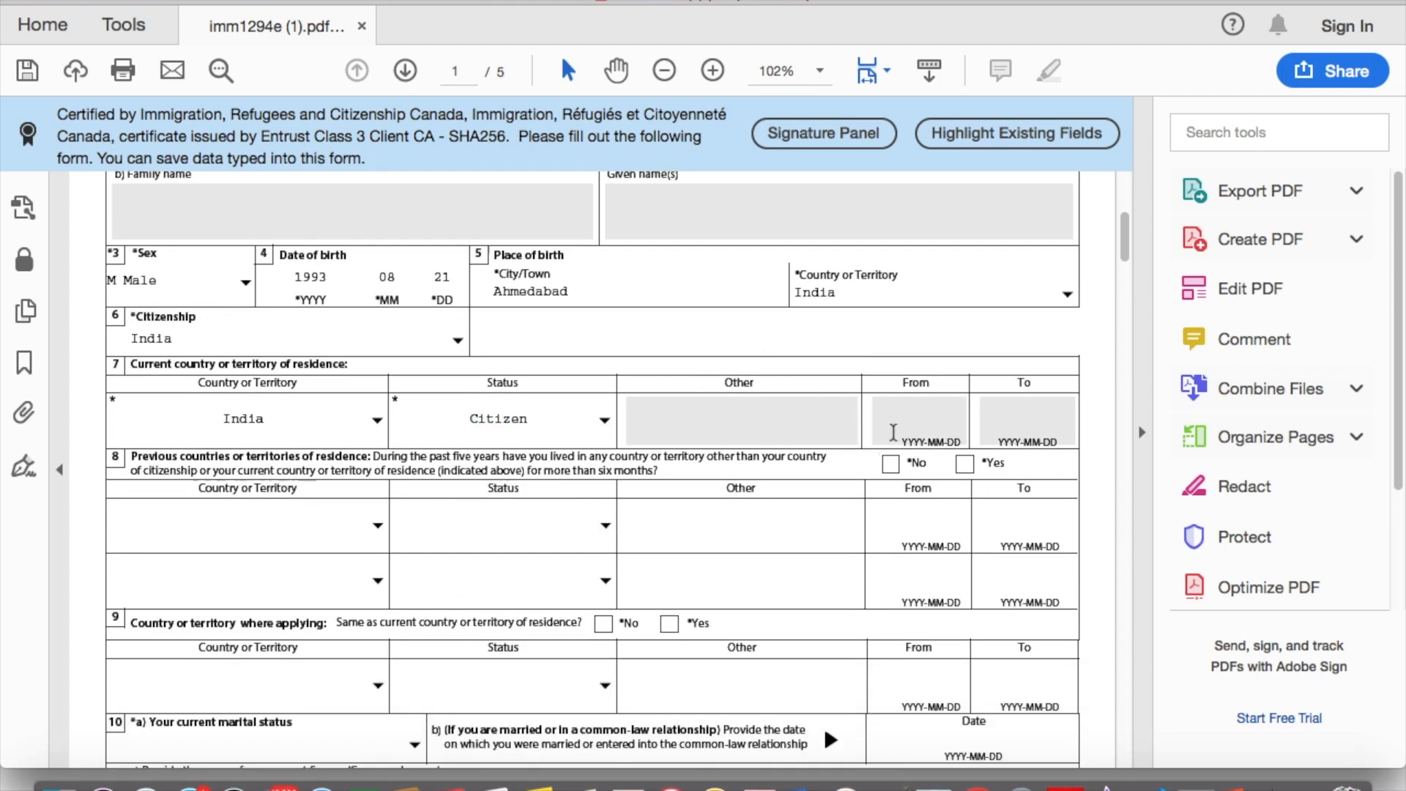
{"action": "scroll", "coordinate": [289, 467], "scroll_direction": "down", "scroll_amount": 2}
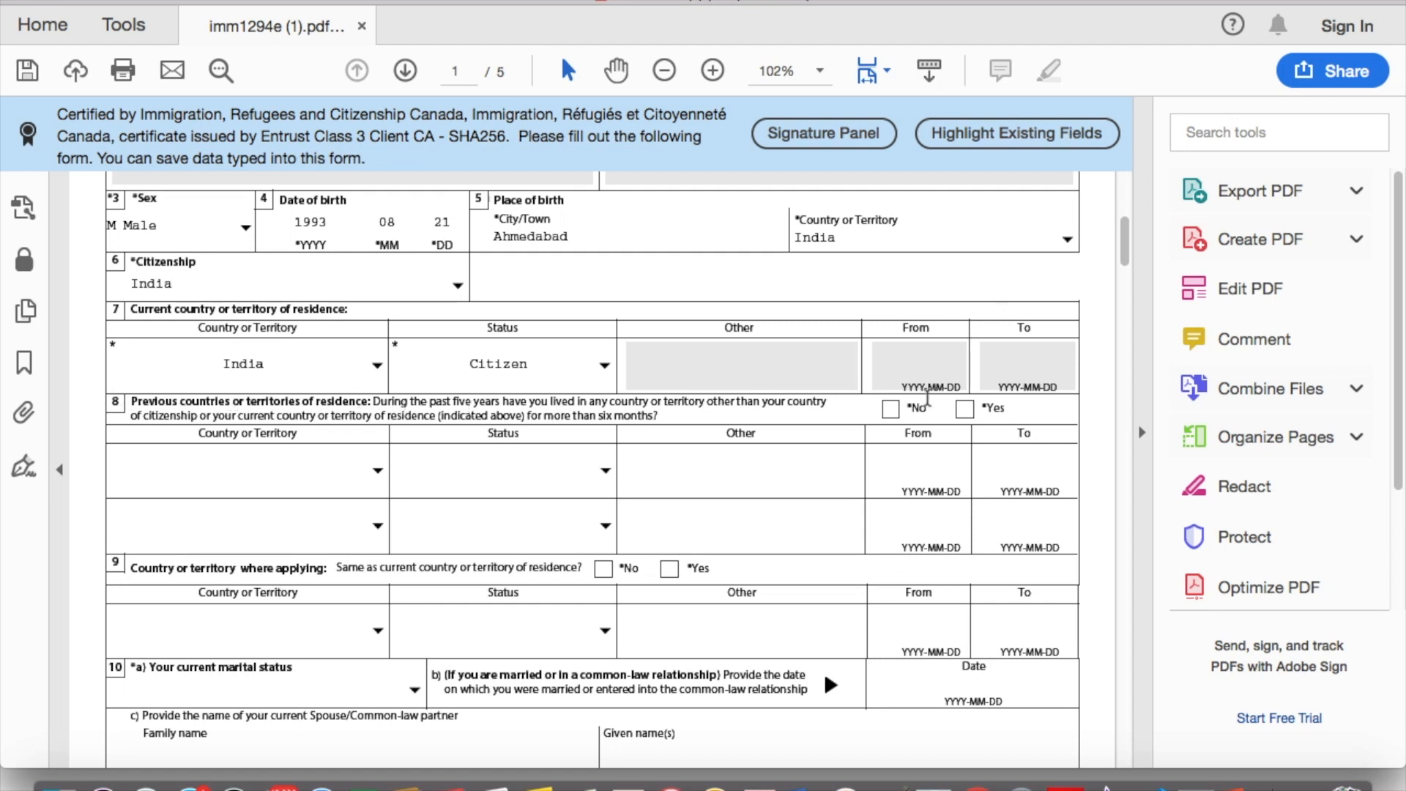
{"action": "left_click", "coordinate": [889, 408]}
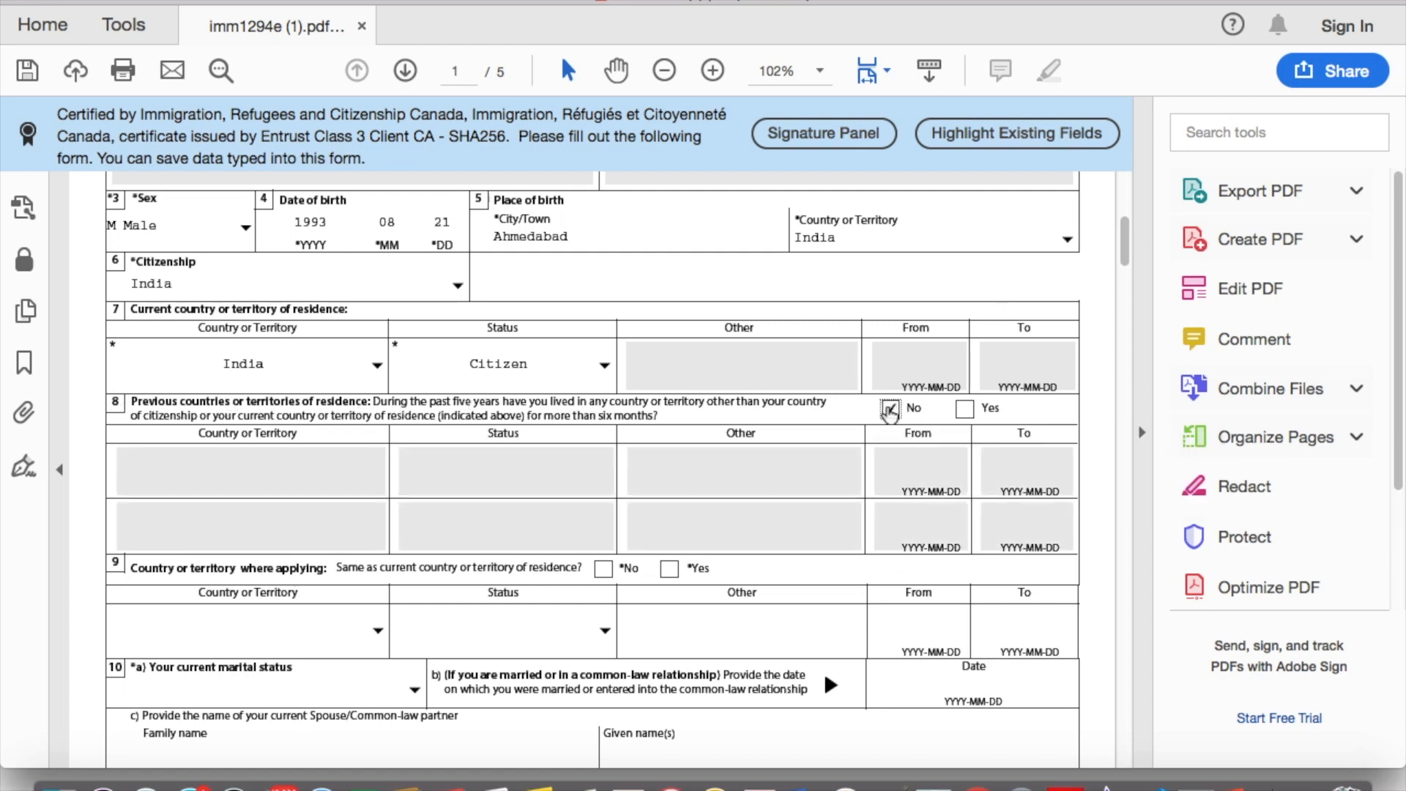
{"action": "scroll", "coordinate": [461, 505], "scroll_direction": "down", "scroll_amount": 4}
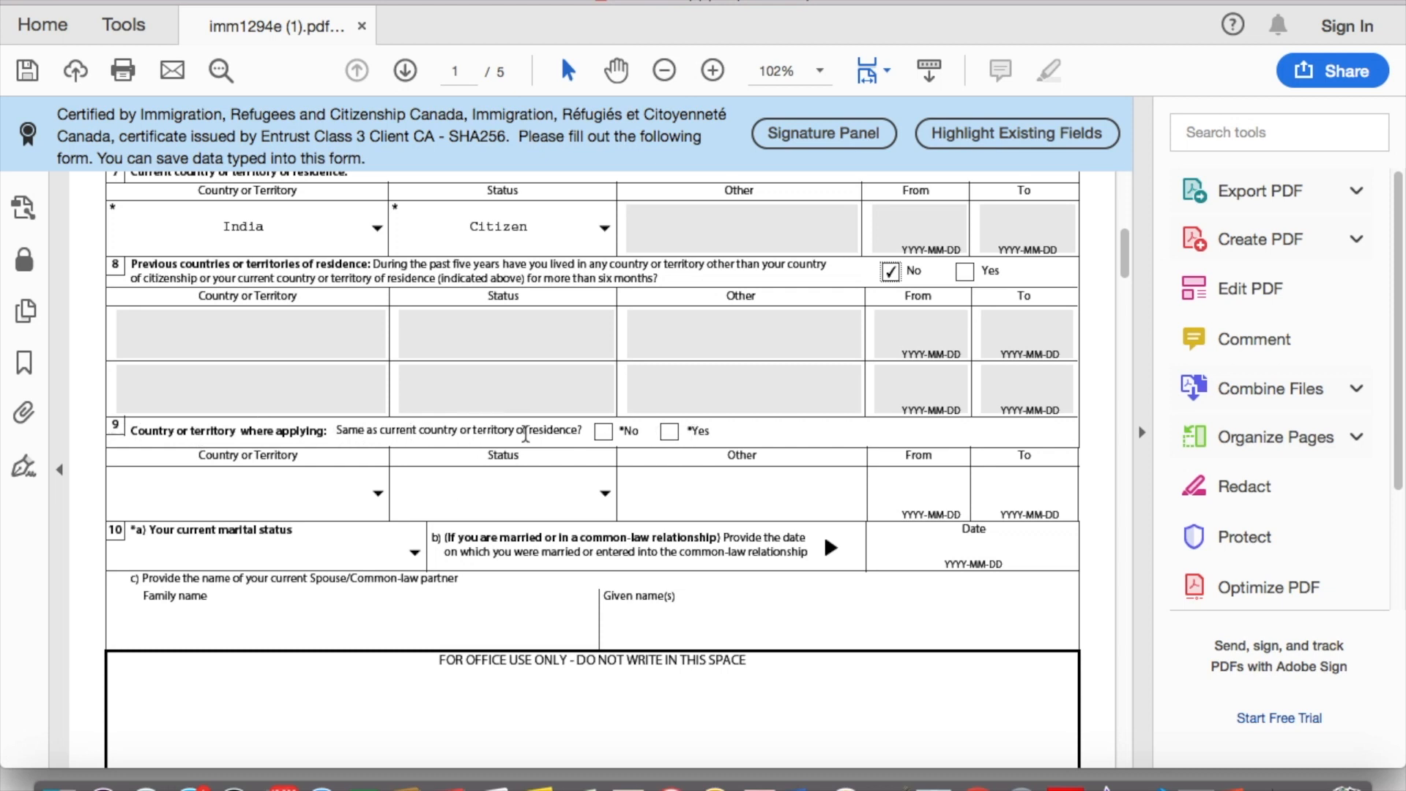
{"action": "left_click", "coordinate": [670, 432]}
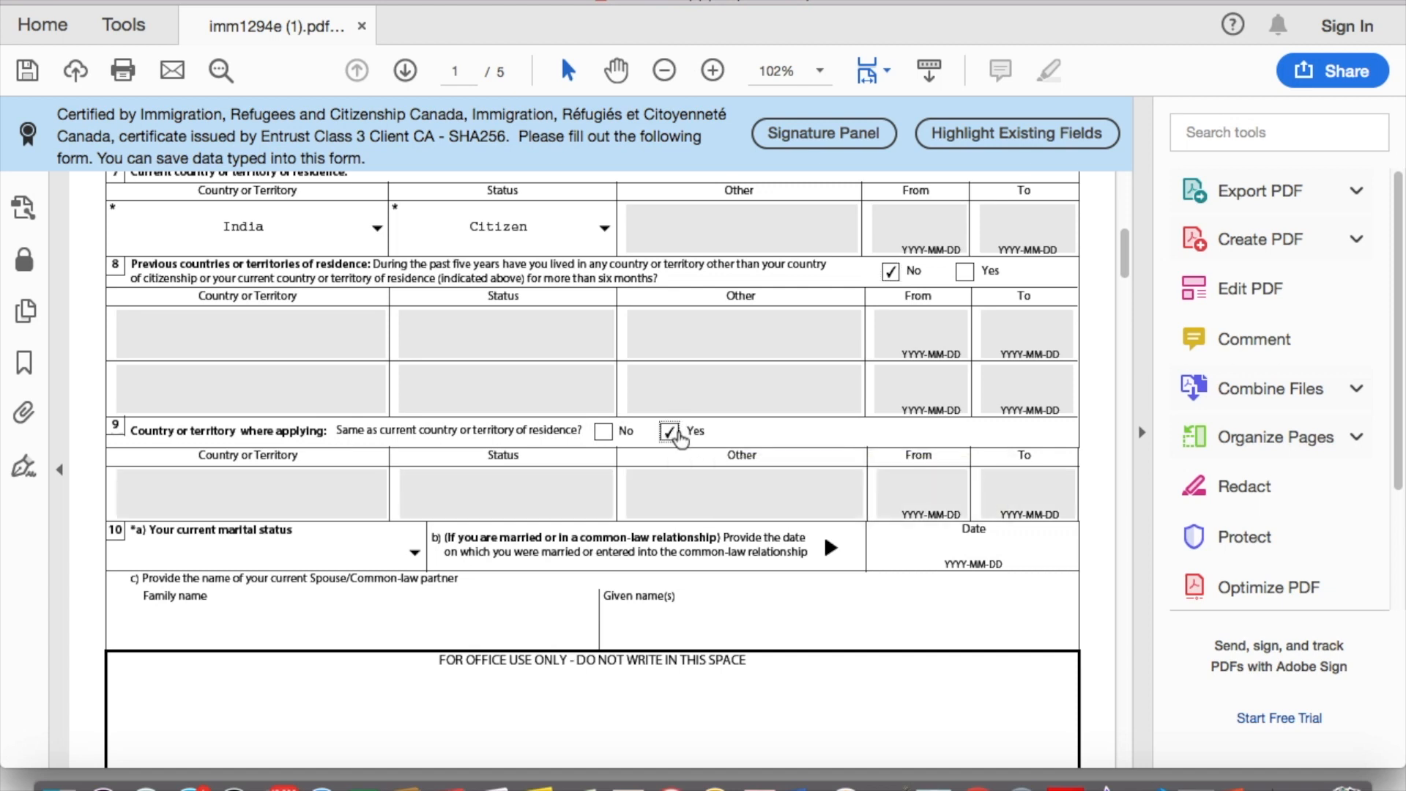
Step: Choose Single as the marital status
{"action": "scroll", "coordinate": [502, 477], "scroll_direction": "down", "scroll_amount": 5}
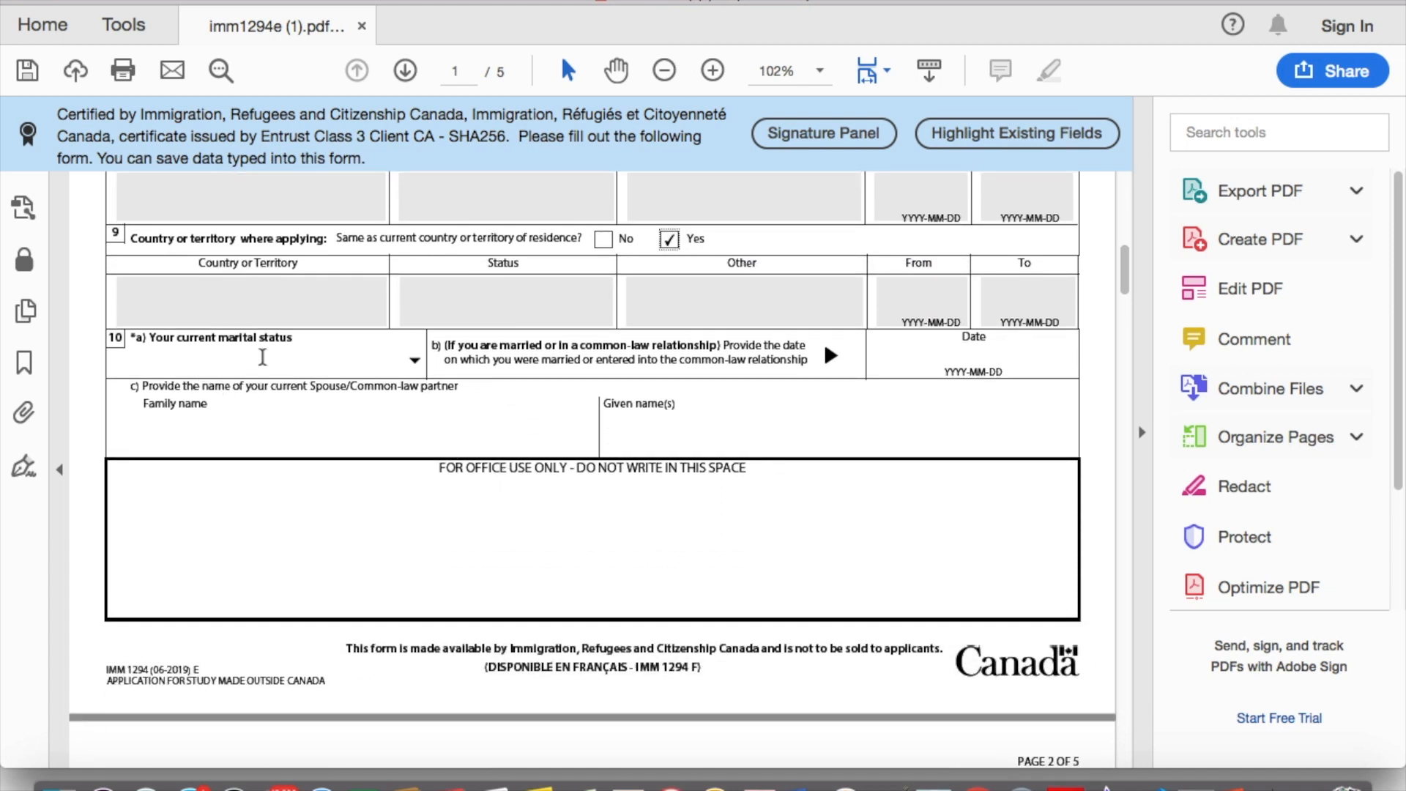
{"action": "left_click", "coordinate": [416, 361]}
{"action": "left_click", "coordinate": [313, 481]}
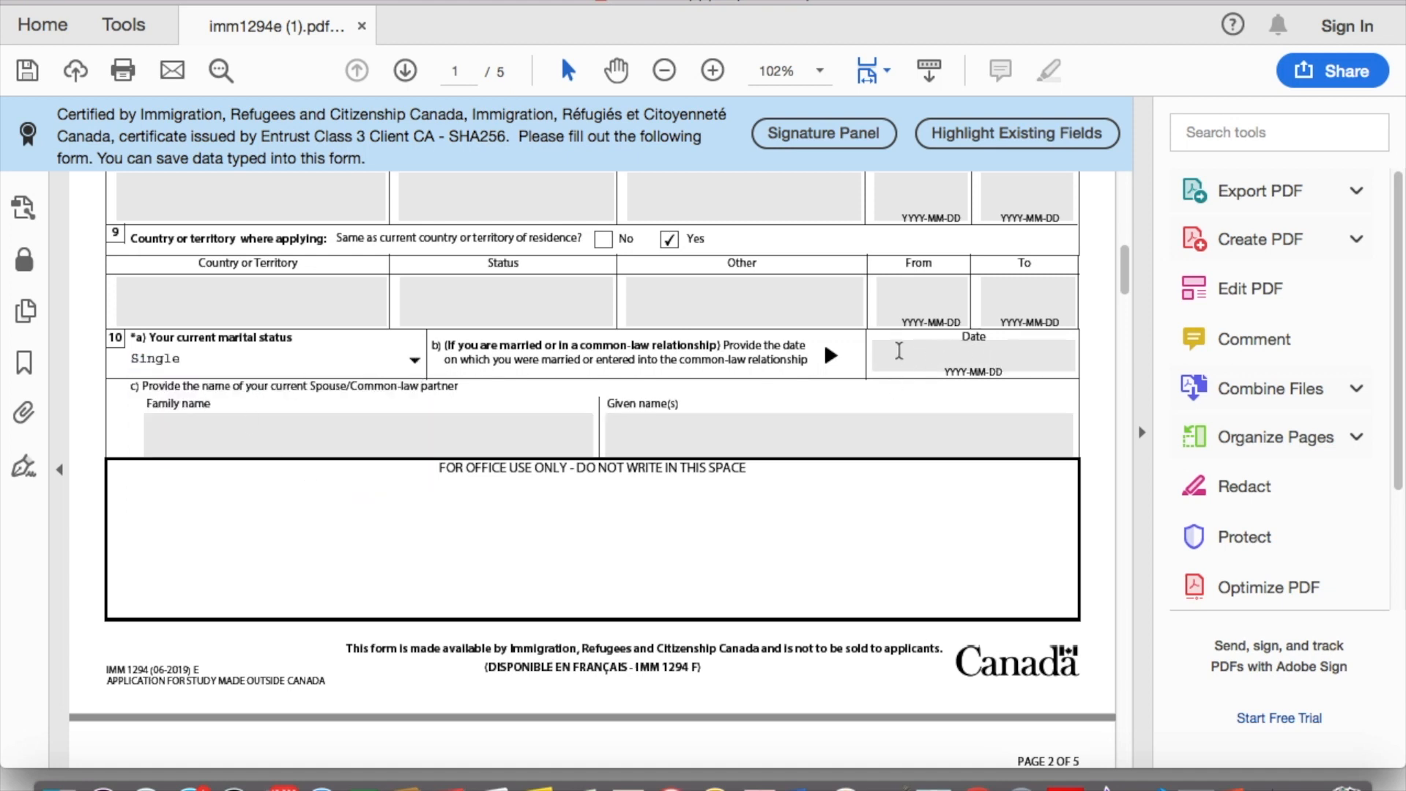
{"action": "scroll", "coordinate": [571, 439], "scroll_direction": "down", "scroll_amount": 6}
{"action": "scroll", "coordinate": [571, 440], "scroll_direction": "up", "scroll_amount": 7}
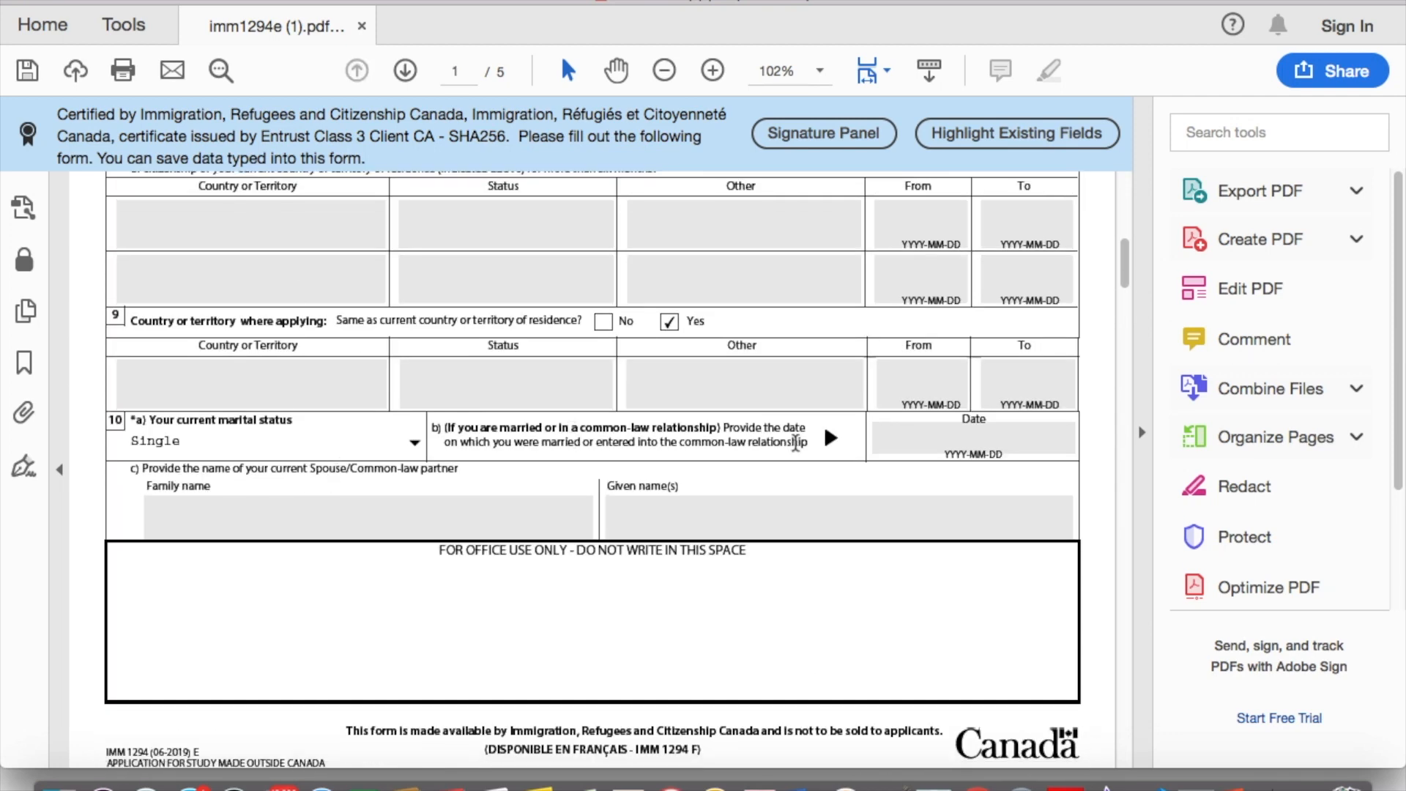
{"action": "scroll", "coordinate": [599, 500], "scroll_direction": "down", "scroll_amount": 10}
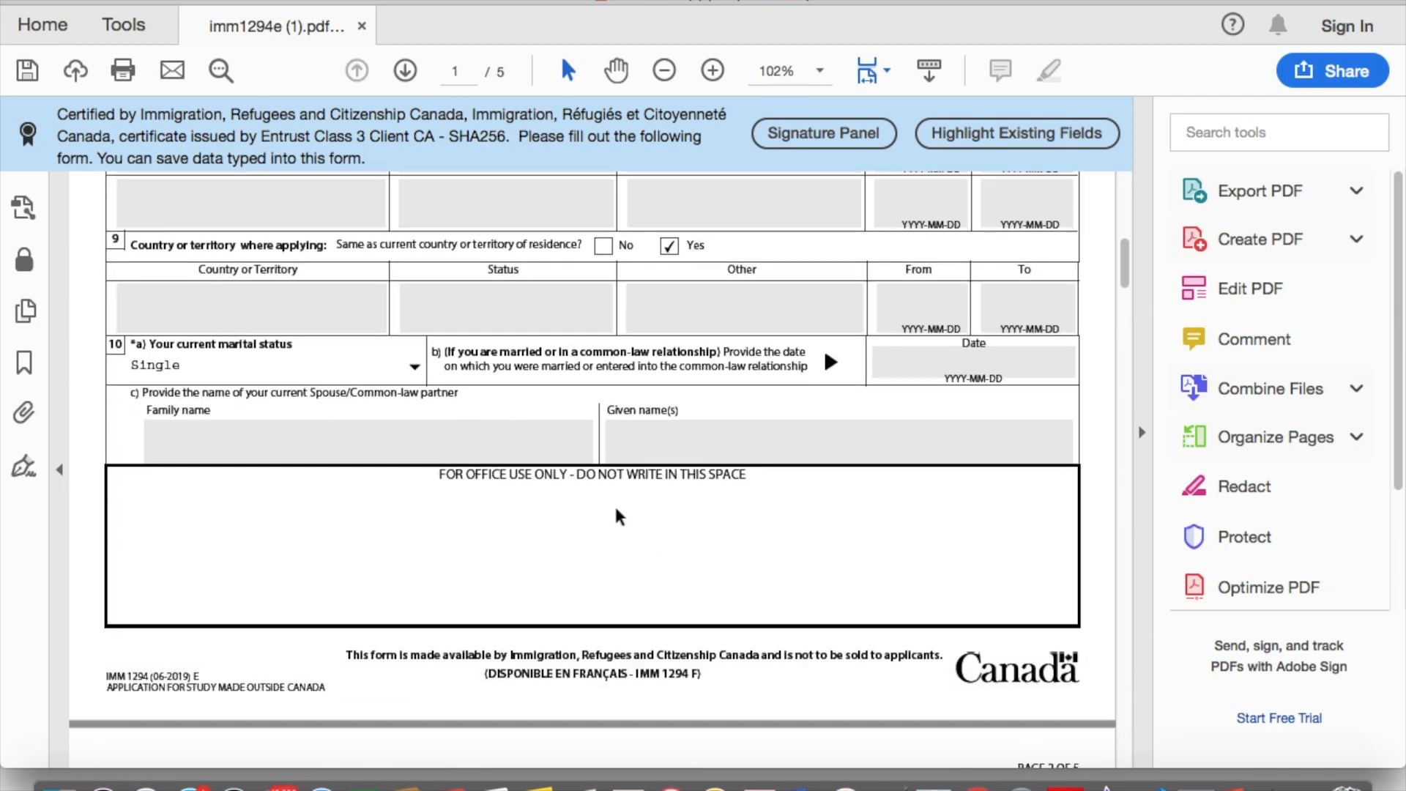
{"action": "scroll", "coordinate": [615, 513], "scroll_direction": "down", "scroll_amount": 2}
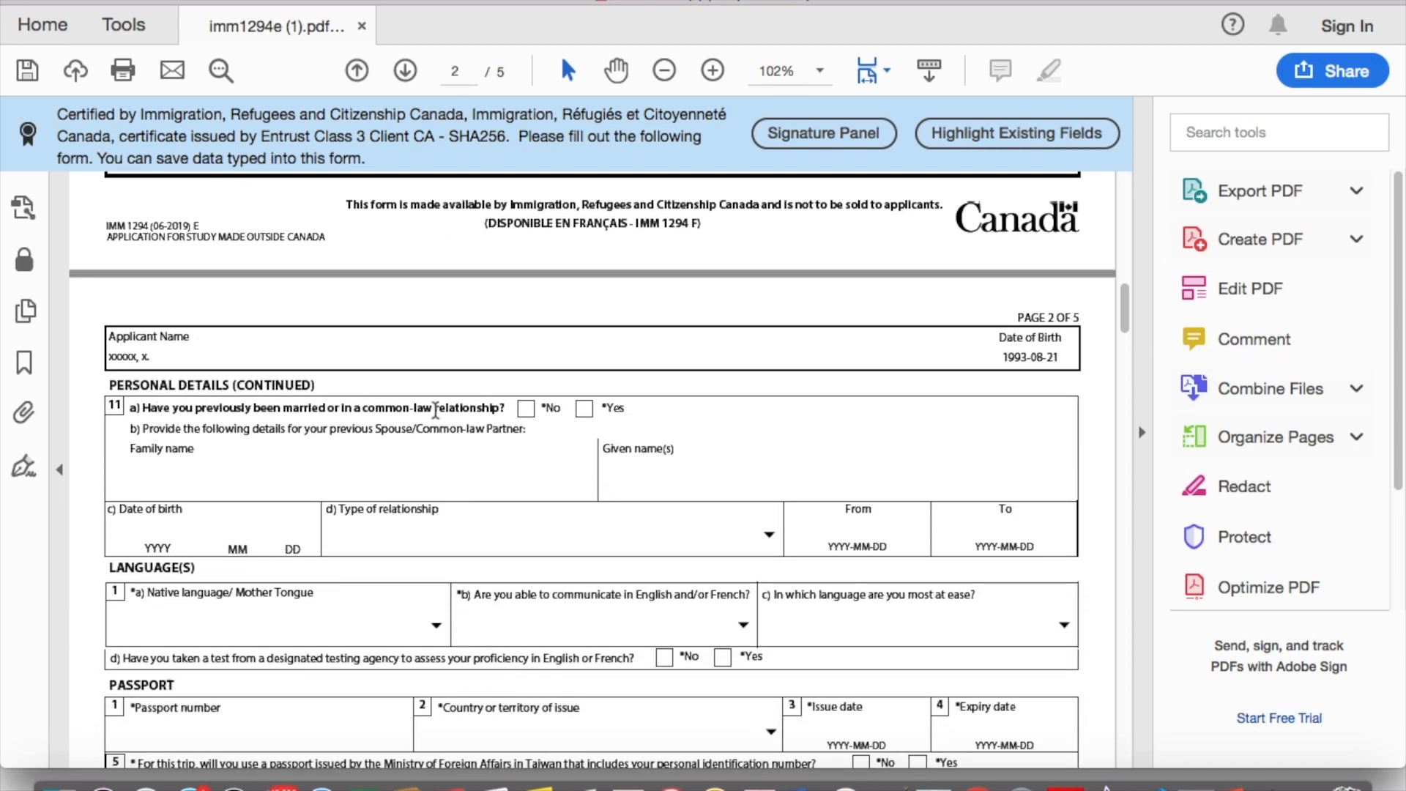
Step: Answer No to previous marriage (11a) and set native language to Gujarati
{"action": "left_click", "coordinate": [529, 410]}
{"action": "scroll", "coordinate": [620, 429], "scroll_direction": "down", "scroll_amount": 4}
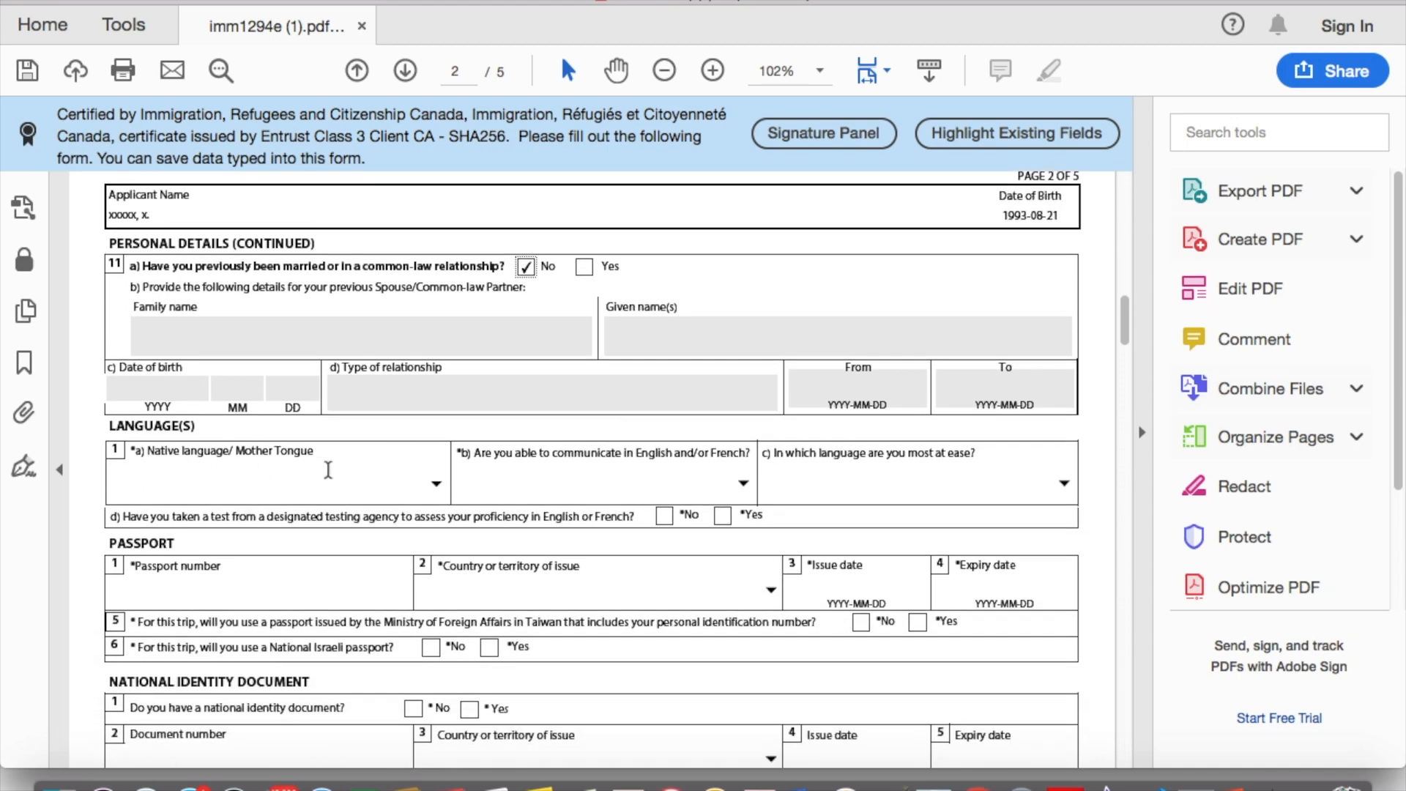
{"action": "left_click", "coordinate": [438, 484]}
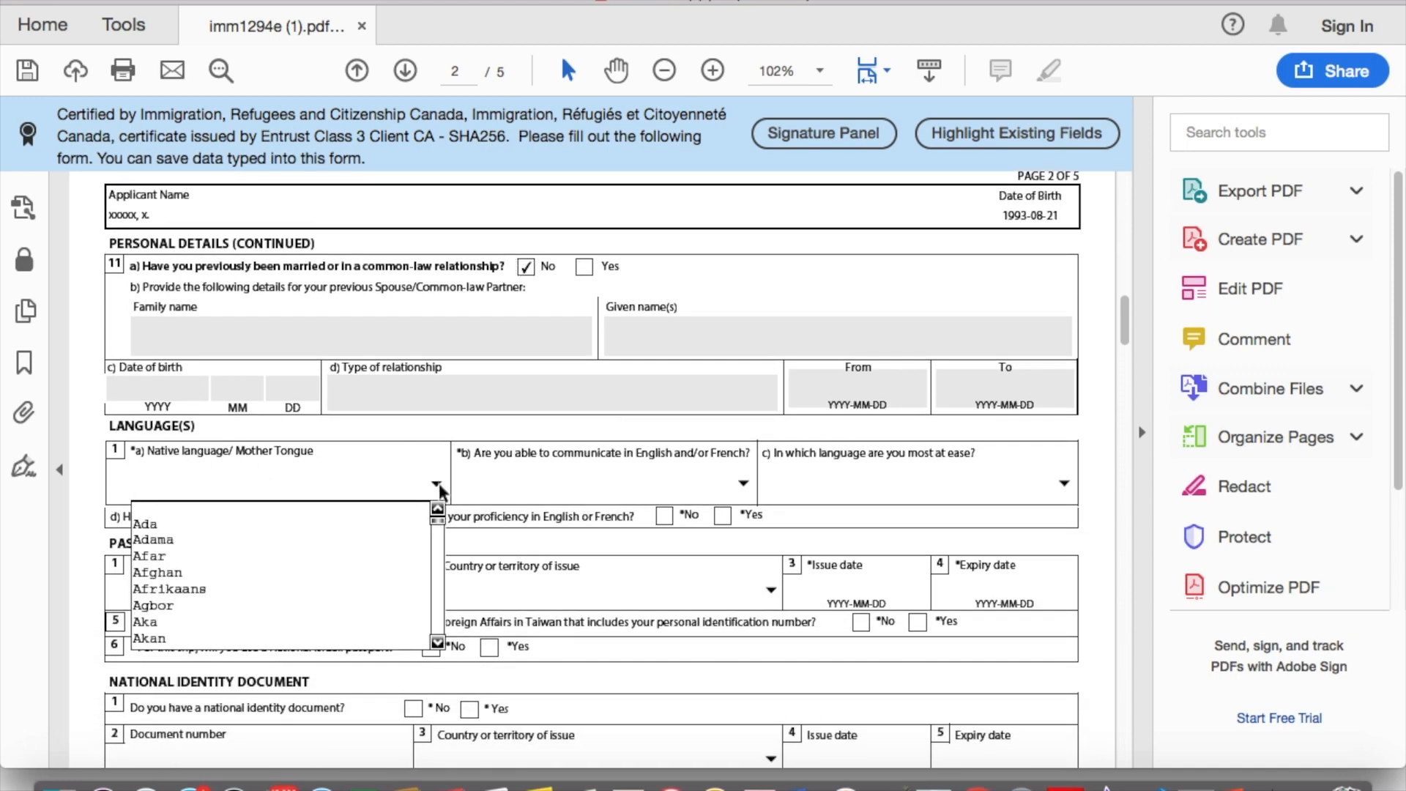
{"action": "key", "text": "f"}
{"action": "key", "text": "r"}
{"action": "key", "text": "Down"}
{"action": "key", "text": "Down"}
{"action": "key", "text": "Down"}
{"action": "key", "text": "Down"}
{"action": "key", "text": "Down"}
{"action": "key", "text": "Down"}
{"action": "key", "text": "Down"}
{"action": "key", "text": "Down"}
{"action": "key", "text": "Down"}
{"action": "key", "text": "Down"}
{"action": "key", "text": "Down"}
{"action": "key", "text": "Down"}
{"action": "key", "text": "Down"}
{"action": "key", "text": "Down"}
{"action": "key", "text": "Down"}
{"action": "key", "text": "Down"}
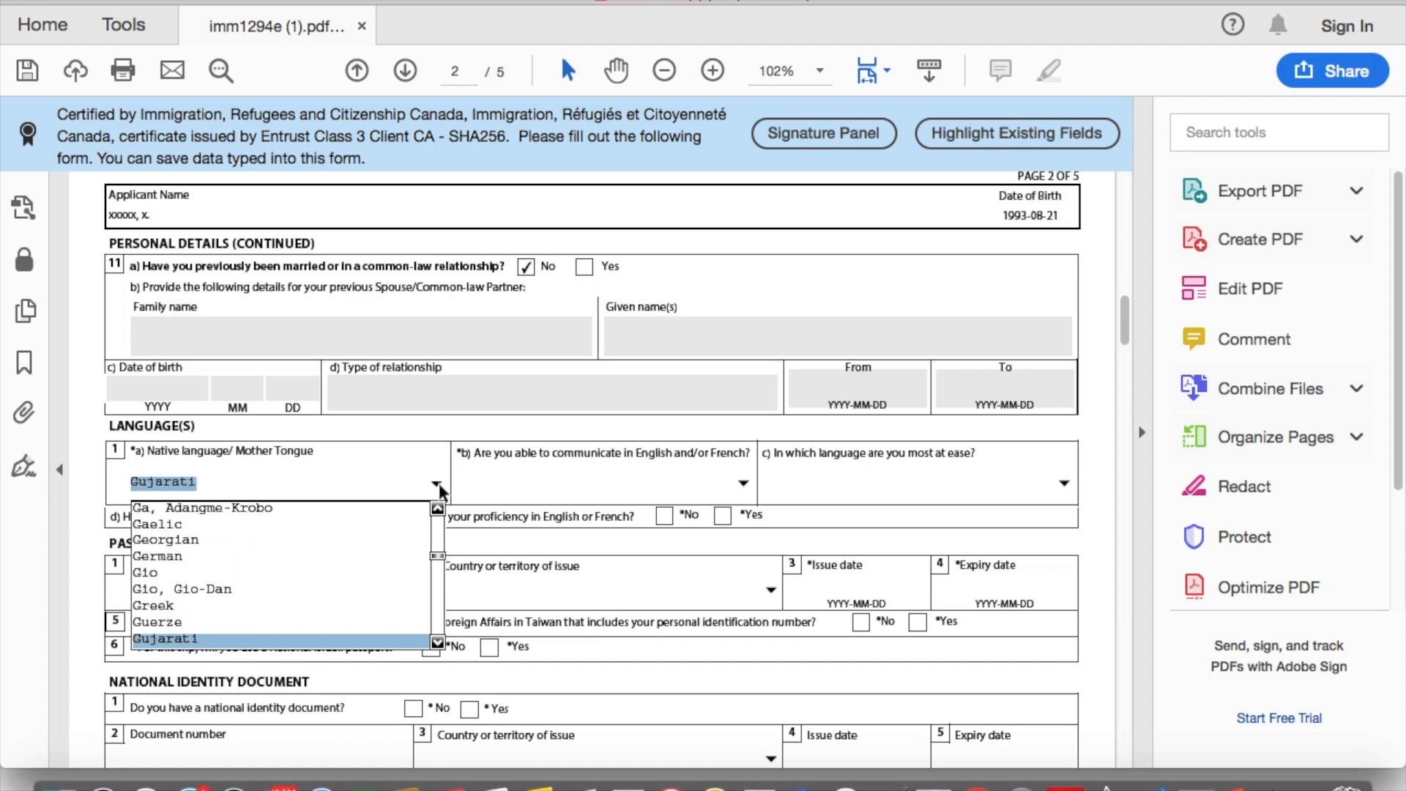
{"action": "key", "text": "Return"}
Step: Choose English as the communication language and answer Yes to having taken a language test
{"action": "scroll", "coordinate": [732, 440], "scroll_direction": "down", "scroll_amount": 1}
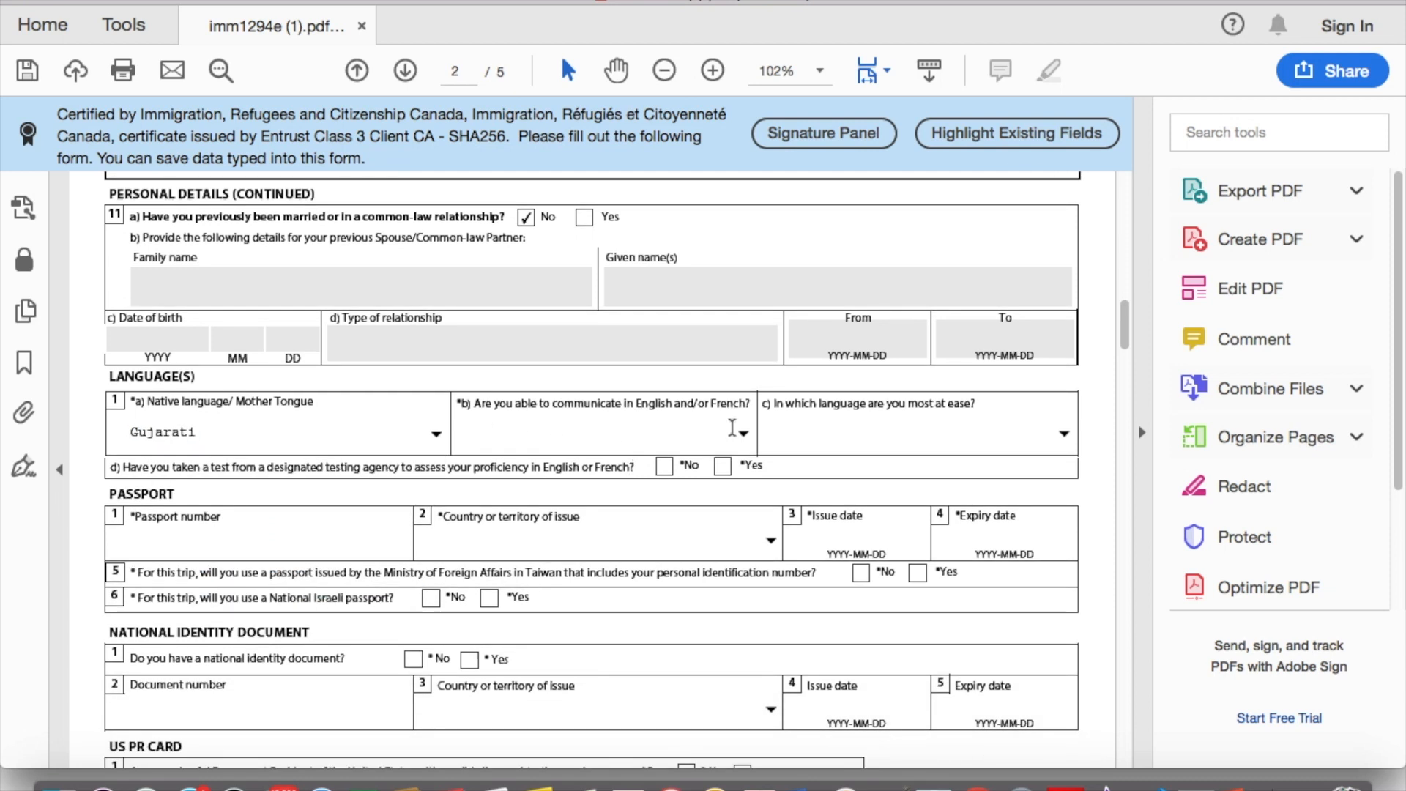
{"action": "left_click", "coordinate": [743, 433]}
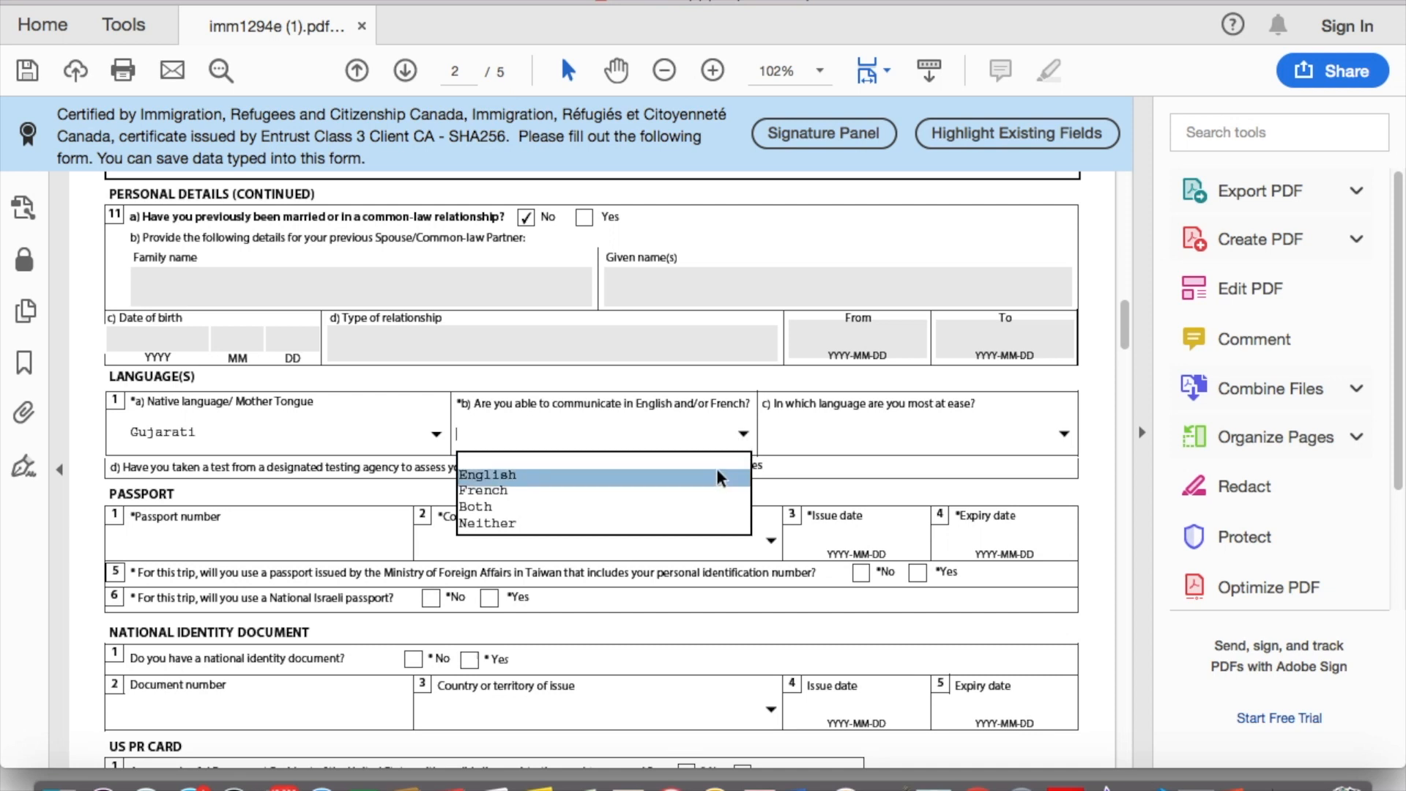
{"action": "left_click", "coordinate": [721, 477]}
{"action": "scroll", "coordinate": [411, 462], "scroll_direction": "down", "scroll_amount": 1}
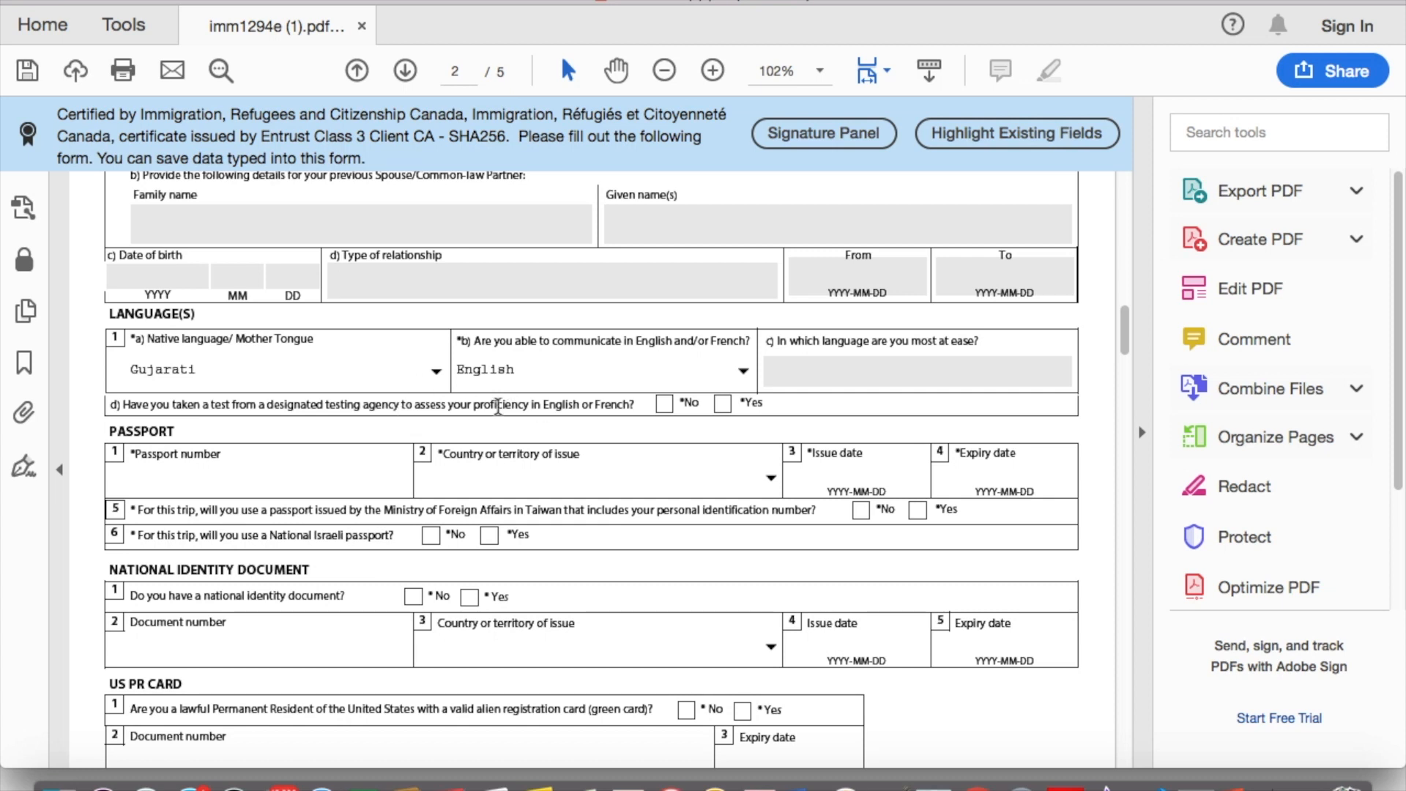
{"action": "left_click", "coordinate": [722, 403]}
{"action": "scroll", "coordinate": [274, 407], "scroll_direction": "down", "scroll_amount": 2}
Step: Enter the passport number and set the issuing country to IND (India)
{"action": "left_click", "coordinate": [275, 440]}
{"action": "type", "text": "A1234567"}
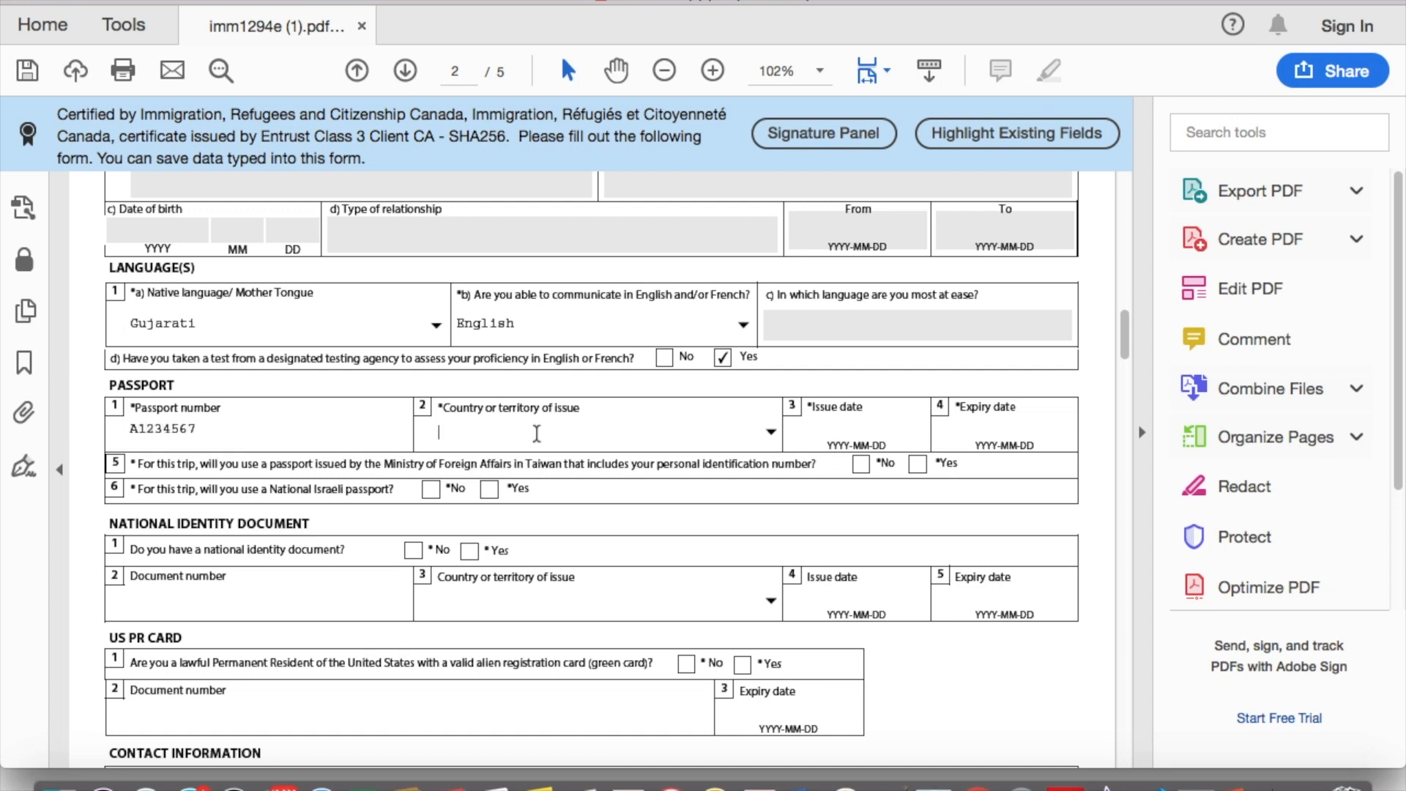
{"action": "left_click", "coordinate": [773, 431]}
{"action": "key", "text": "n"}
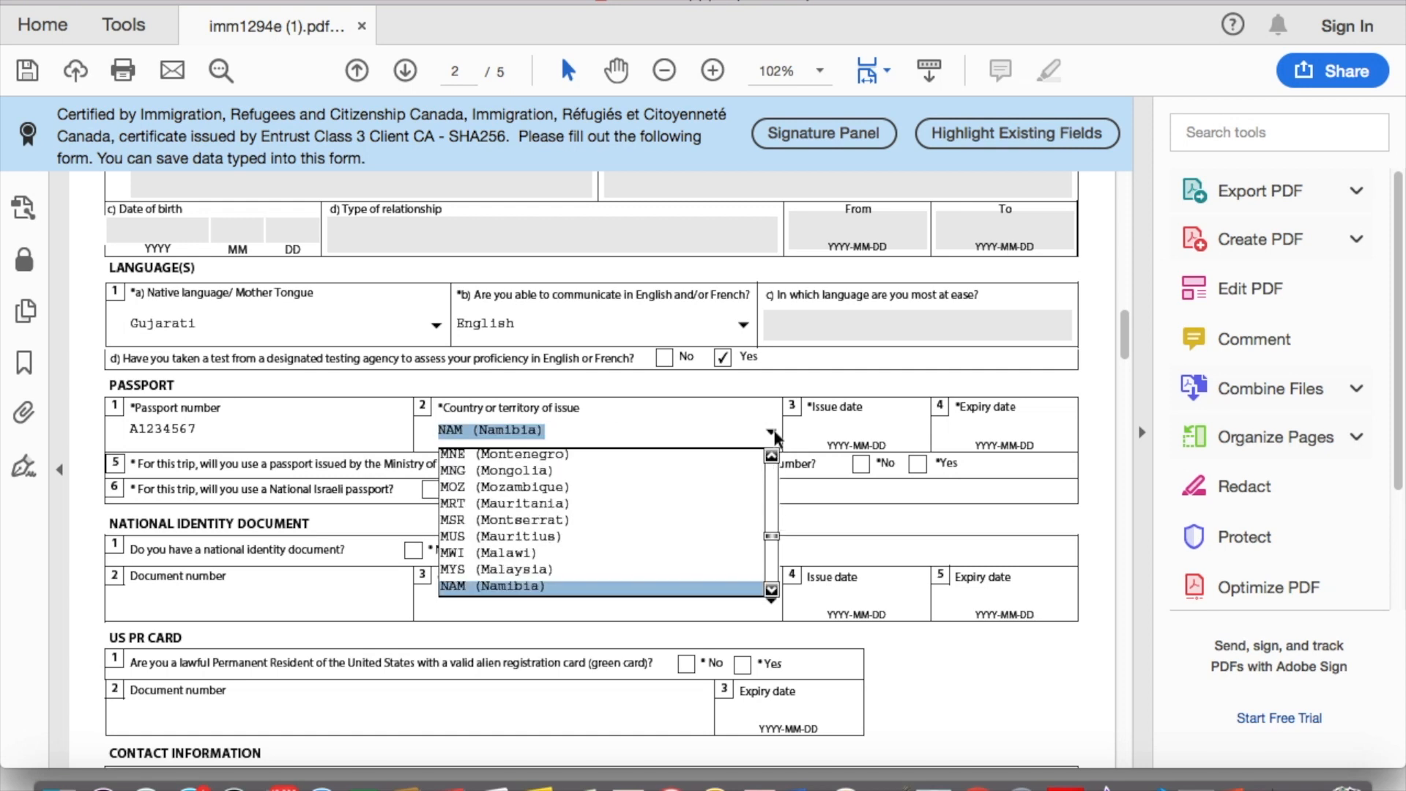
{"action": "key", "text": "i"}
{"action": "key", "text": "Down"}
{"action": "key", "text": "Return"}
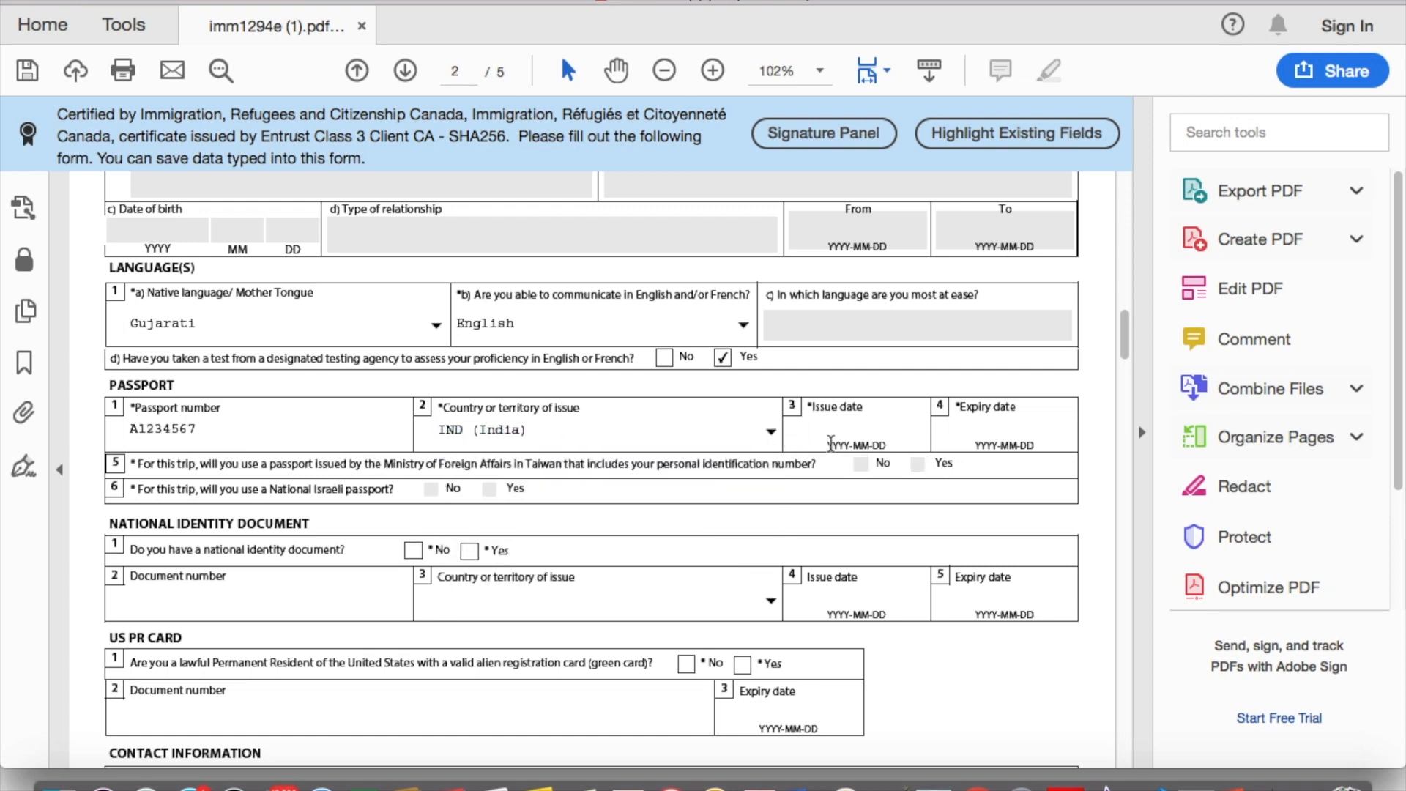
Step: Enter the passport issue date 2017-01-01 and begin the expiry date
{"action": "left_click", "coordinate": [870, 432]}
{"action": "type", "text": "2017-01-01"}
{"action": "left_click", "coordinate": [991, 428]}
{"action": "type", "text": "20"}
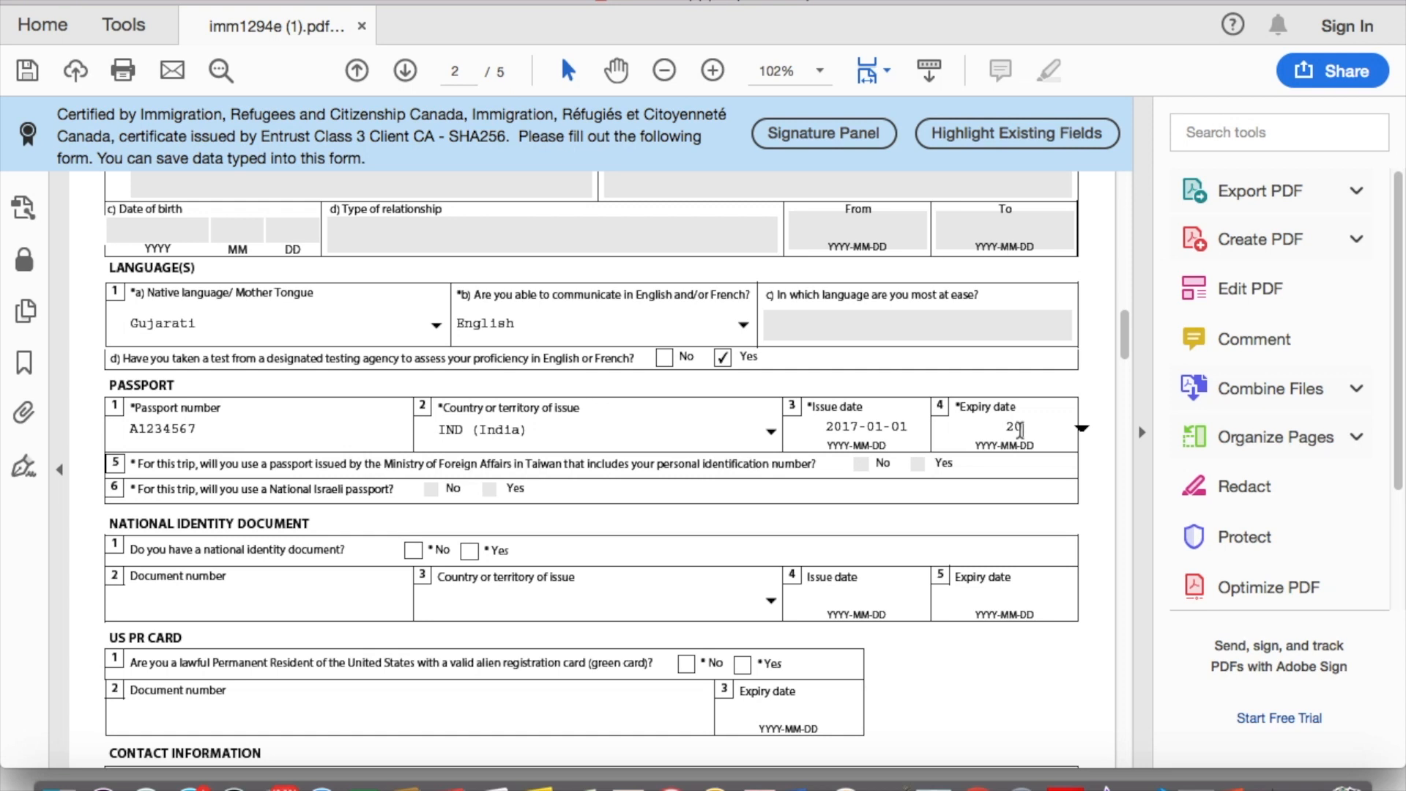
Step: Finish the passport expiry date as 2026-12-31
{"action": "type", "text": "26"}
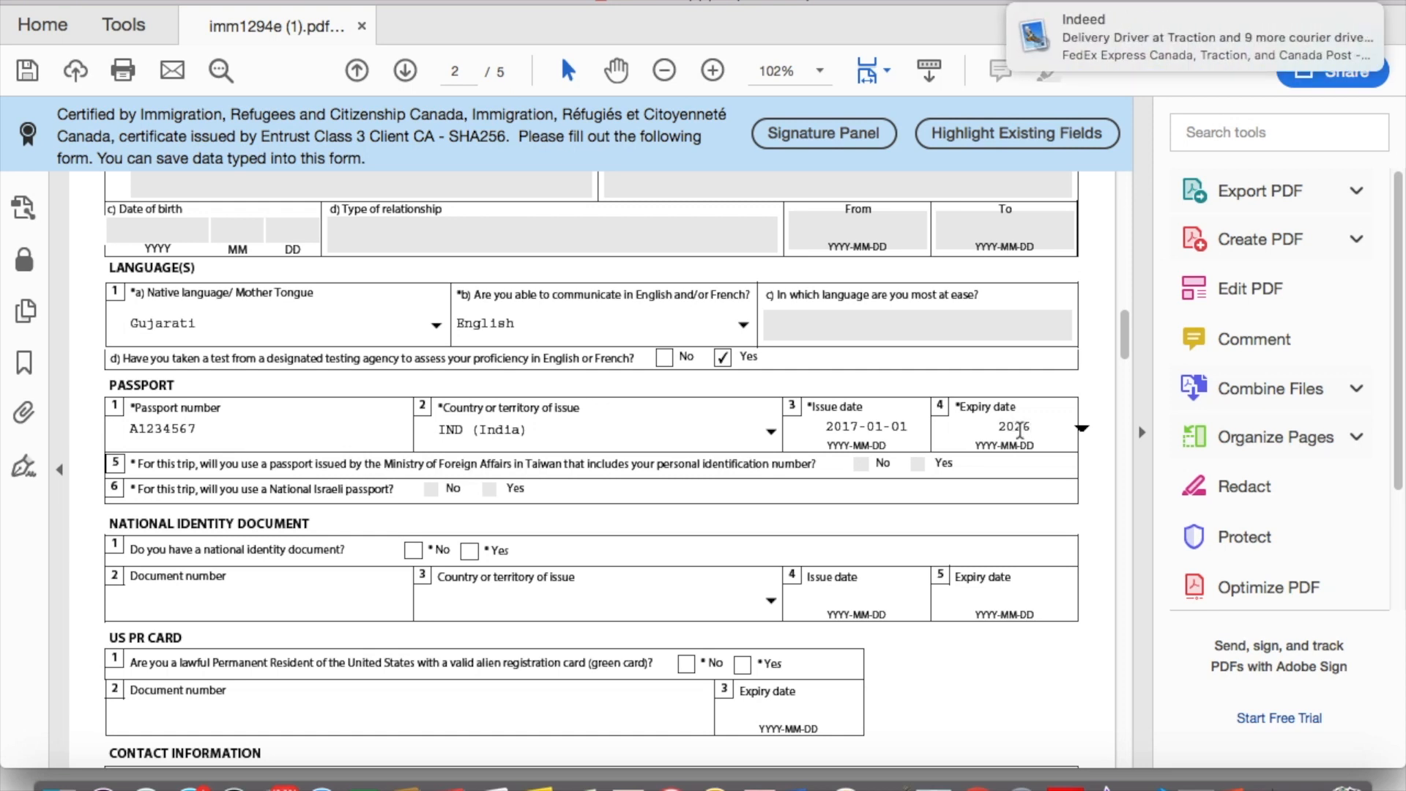
{"action": "type", "text": "-12-31"}
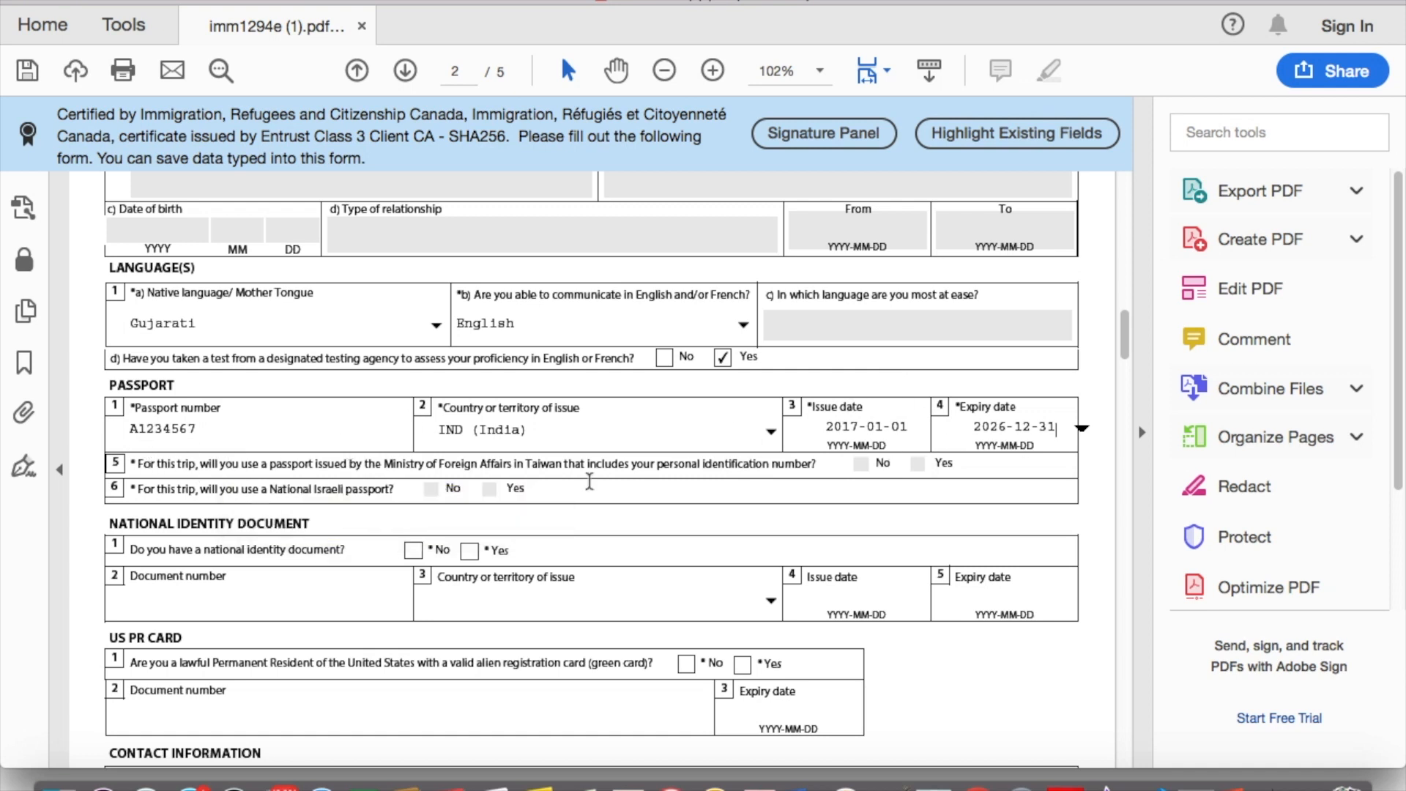
{"action": "scroll", "coordinate": [515, 497], "scroll_direction": "down", "scroll_amount": 3}
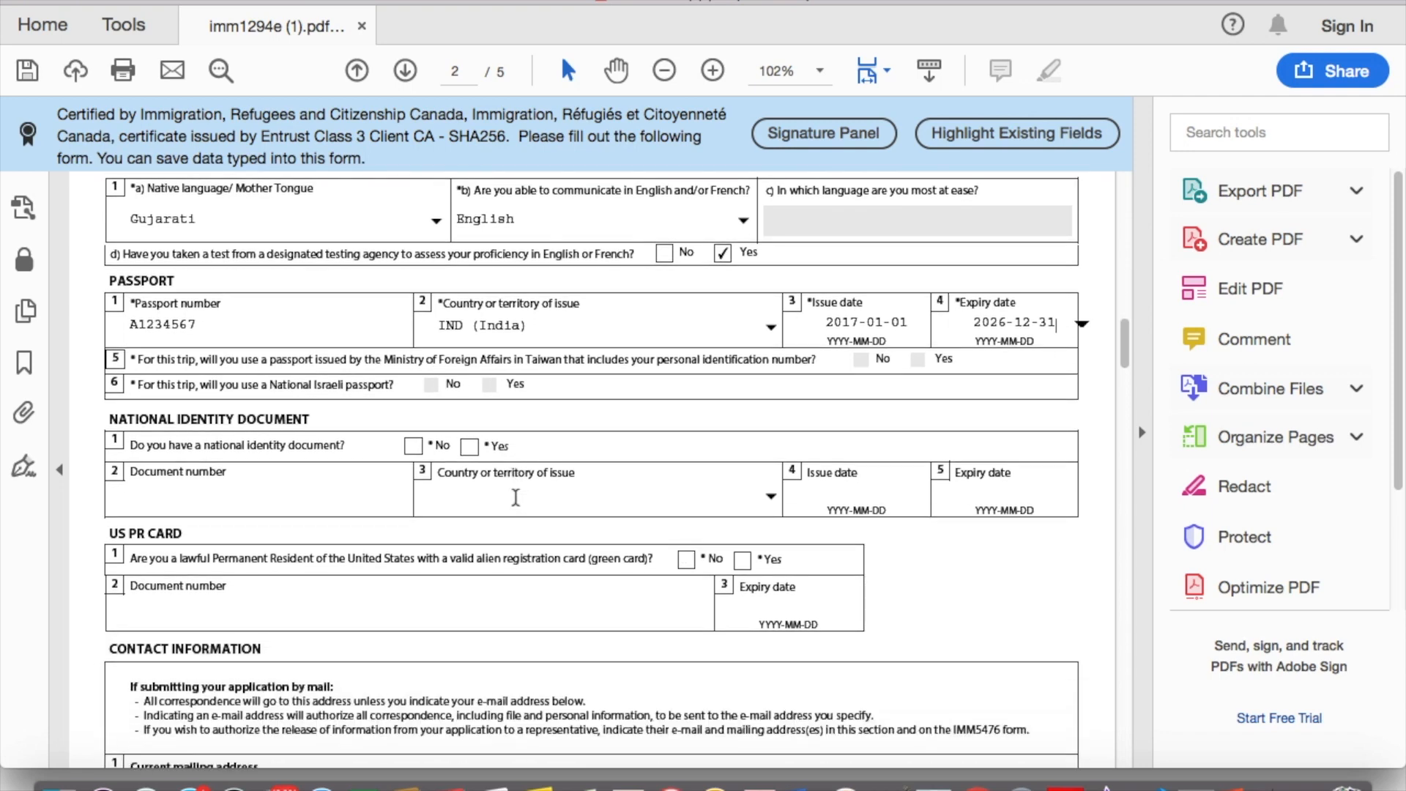
Step: Answer Yes to a national identity document, entering its number and issuing country IND (India)
{"action": "scroll", "coordinate": [287, 364], "scroll_direction": "down", "scroll_amount": 3}
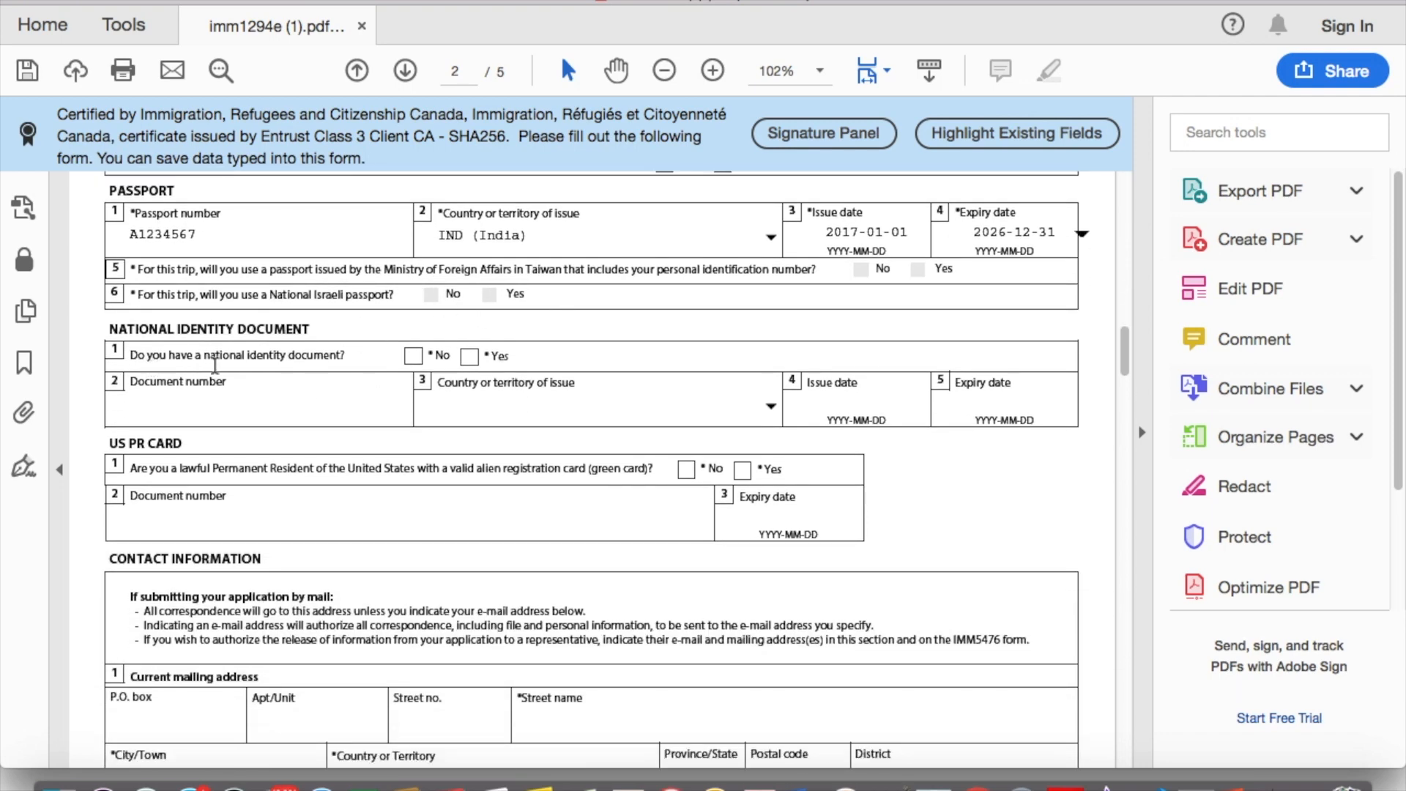
{"action": "left_click", "coordinate": [471, 357]}
{"action": "type", "text": "A1234567"}
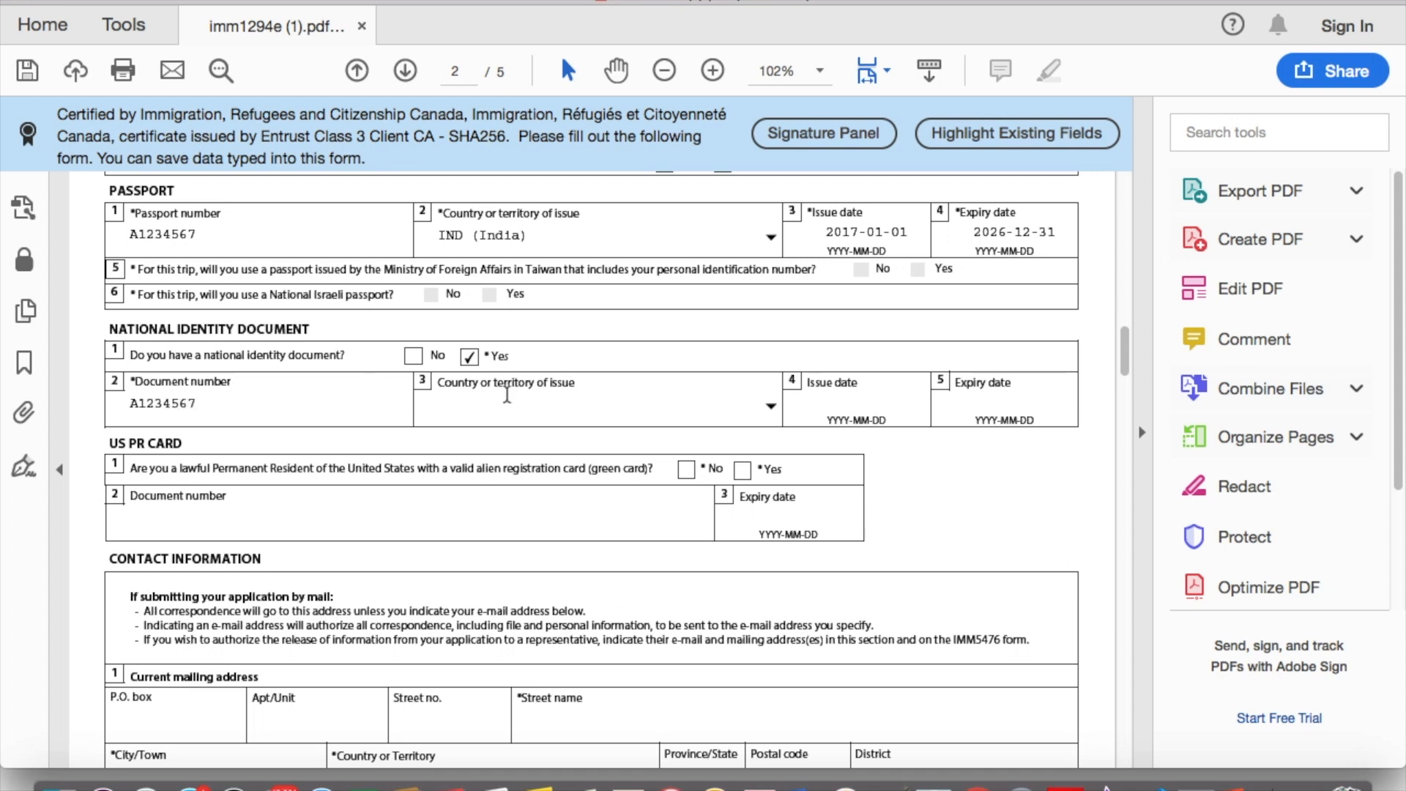
{"action": "key", "text": "Tab"}
{"action": "left_click", "coordinate": [771, 408]}
{"action": "type", "text": "IND (India"}
{"action": "key", "text": "Return"}
Step: Enter the national ID issue date 2017-01-01 and expiry date 2026-12-31
{"action": "left_click", "coordinate": [868, 393]}
{"action": "type", "text": "2017-01-01-"}
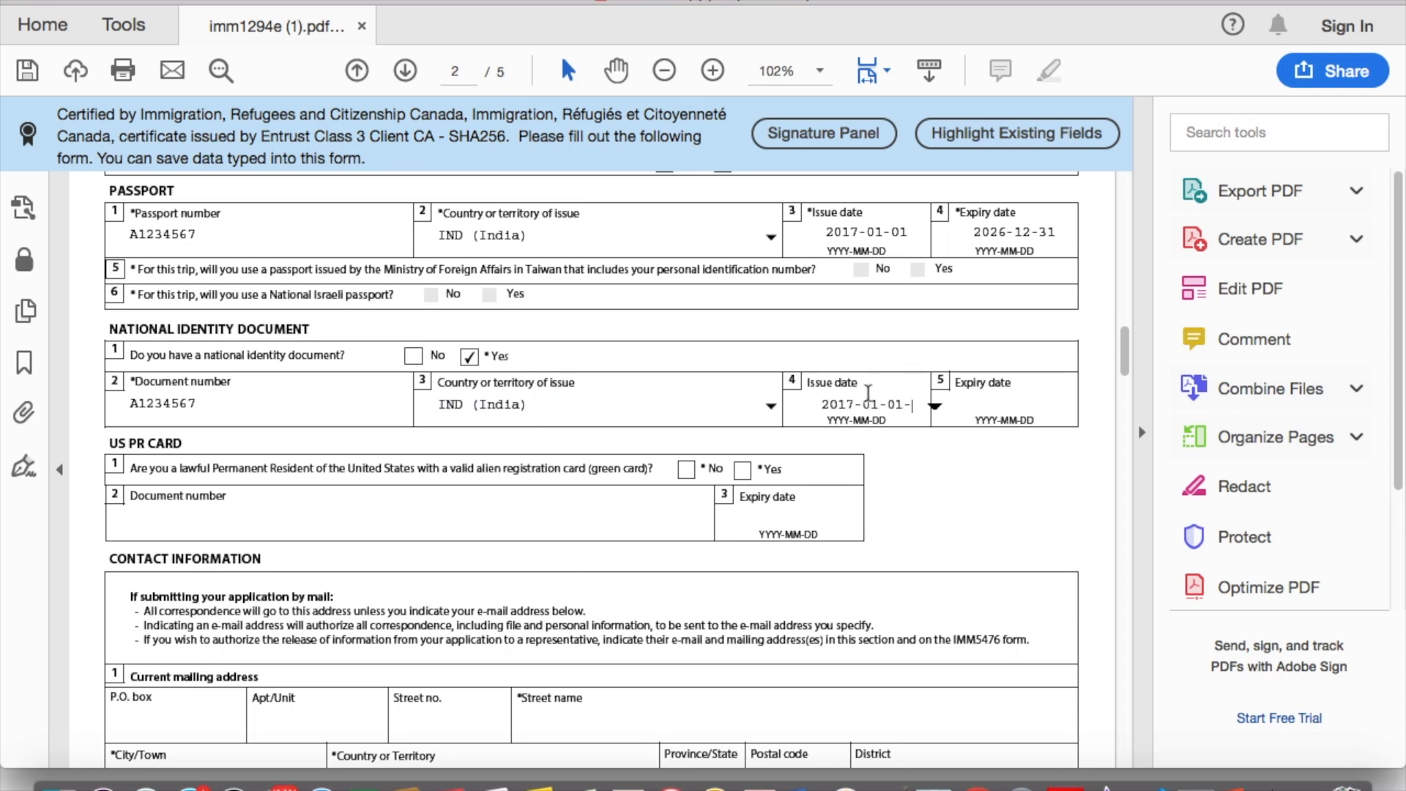
{"action": "key", "text": "BackSpace"}
{"action": "left_click", "coordinate": [993, 401]}
{"action": "type", "text": "2026-12"}
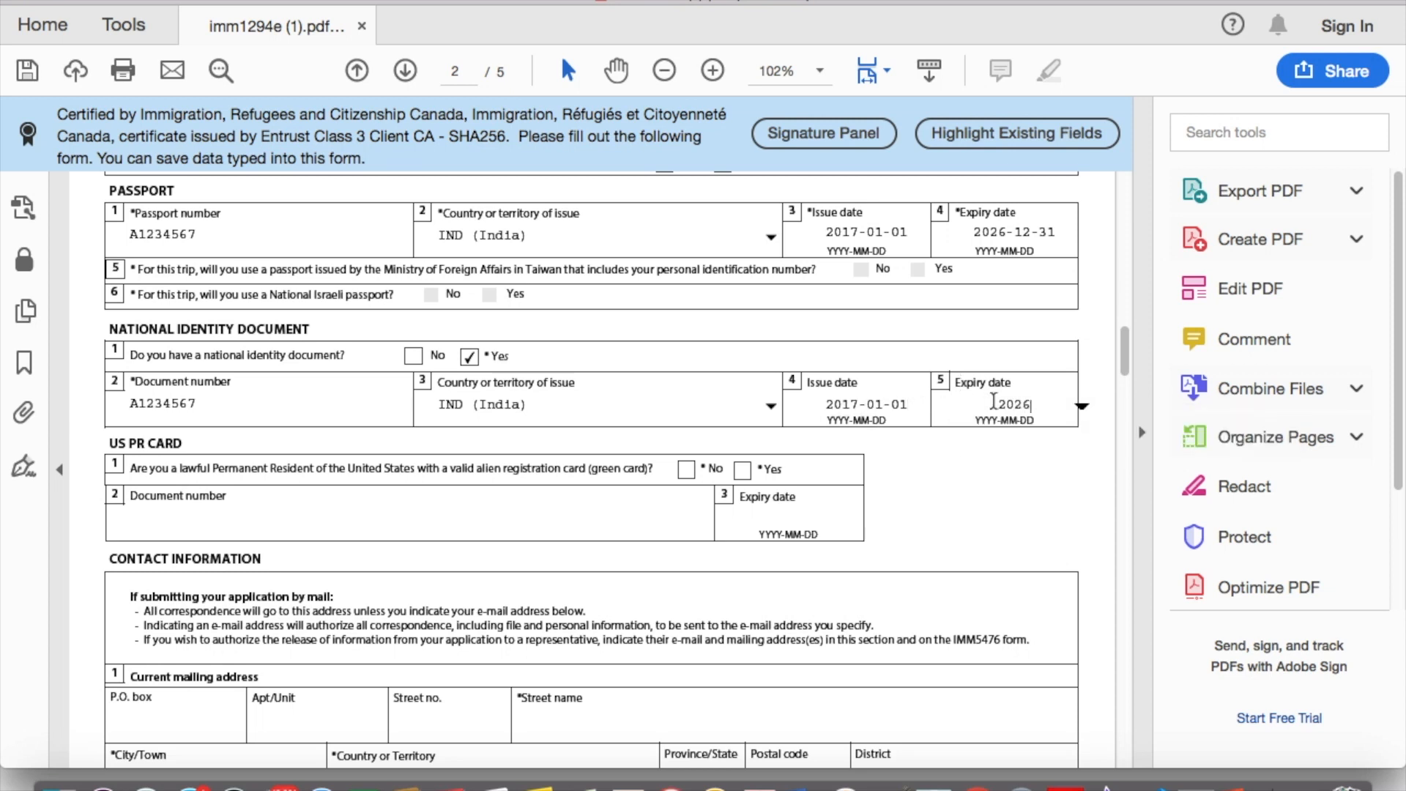
{"action": "type", "text": "-31"}
{"action": "key", "text": "BackSpace"}
{"action": "type", "text": "1"}
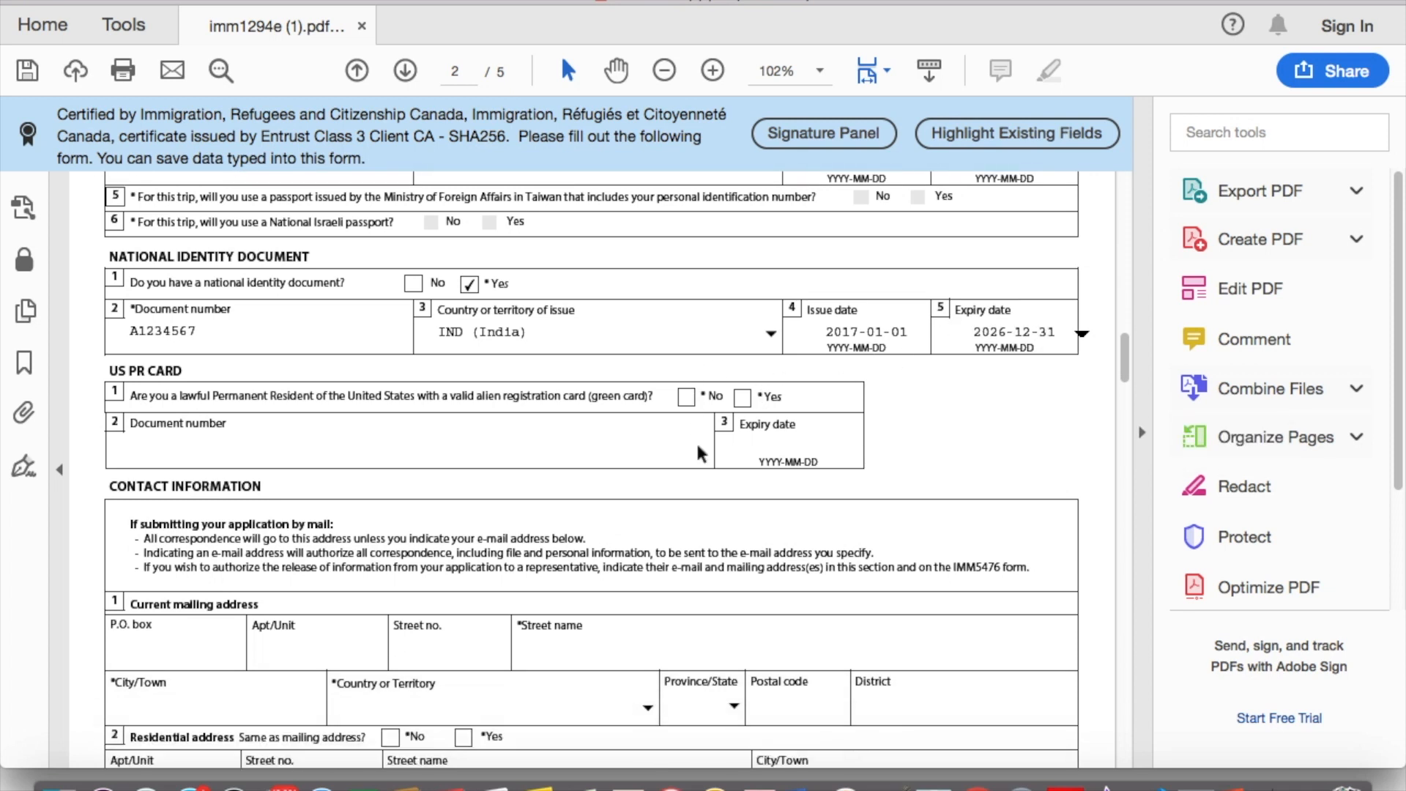
Step: Answer No to holding a US PR card
{"action": "scroll", "coordinate": [681, 439], "scroll_direction": "down", "scroll_amount": 3}
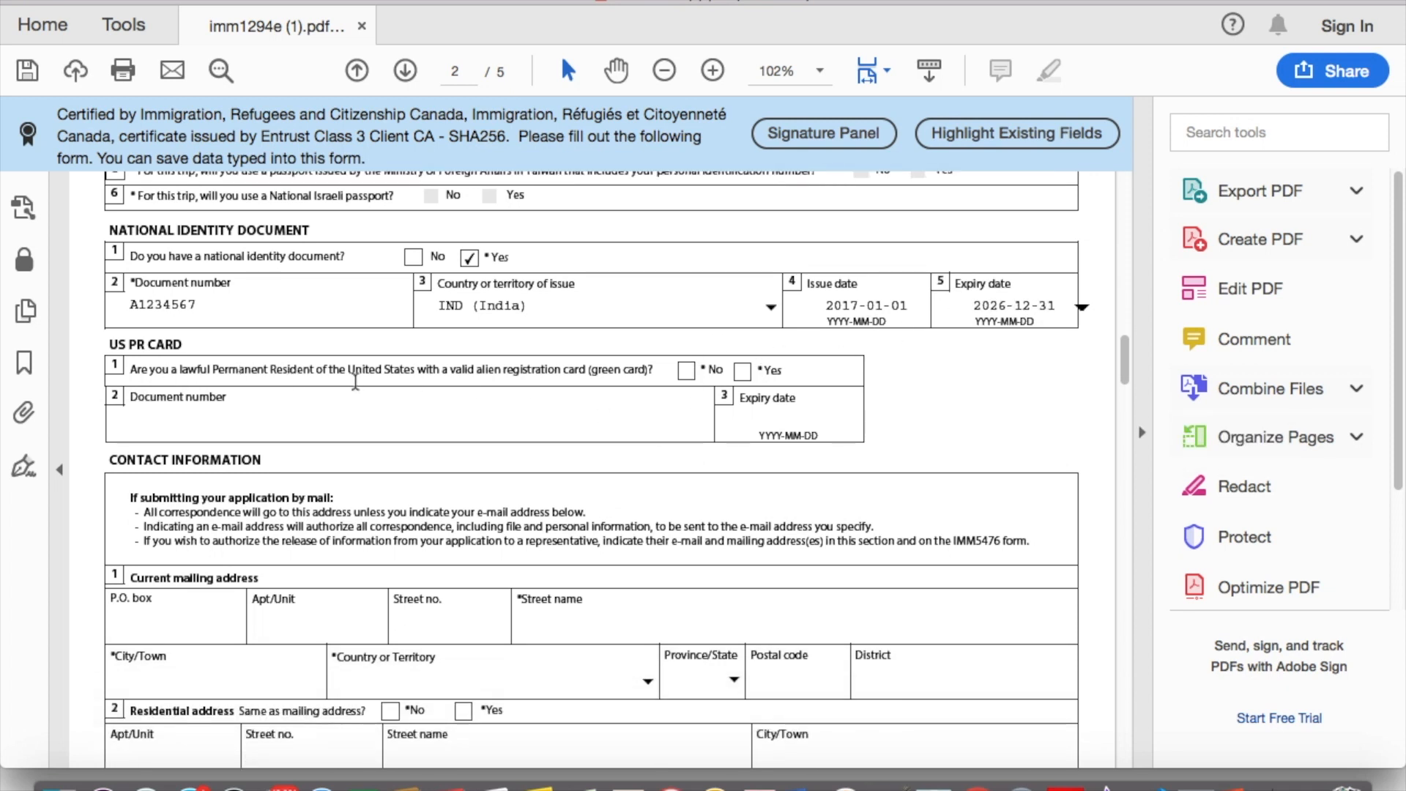
{"action": "left_click", "coordinate": [686, 371]}
{"action": "scroll", "coordinate": [555, 390], "scroll_direction": "down", "scroll_amount": 4}
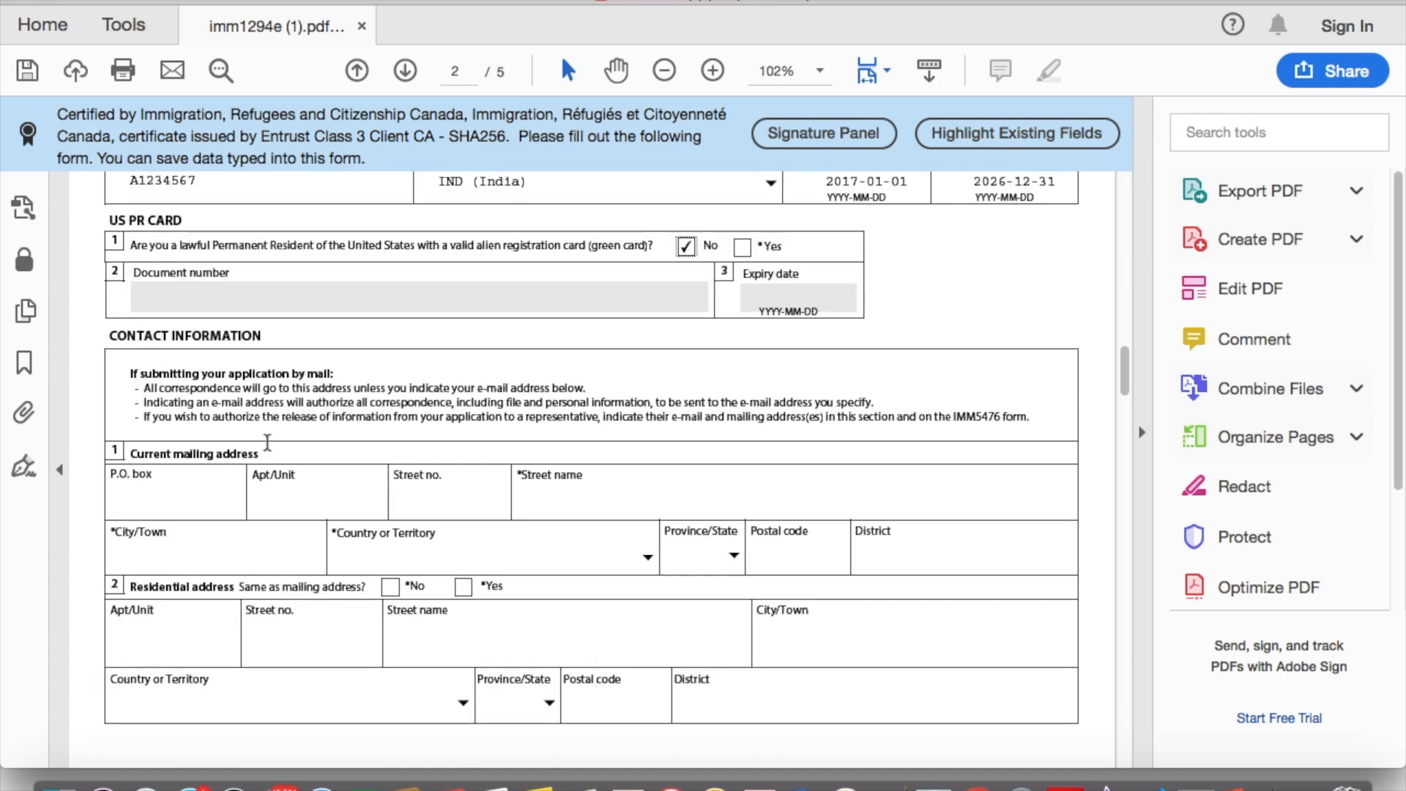
Step: Enter the mailing address unit, street number, street name and city
{"action": "scroll", "coordinate": [266, 439], "scroll_direction": "down", "scroll_amount": 3}
{"action": "left_click", "coordinate": [210, 404]}
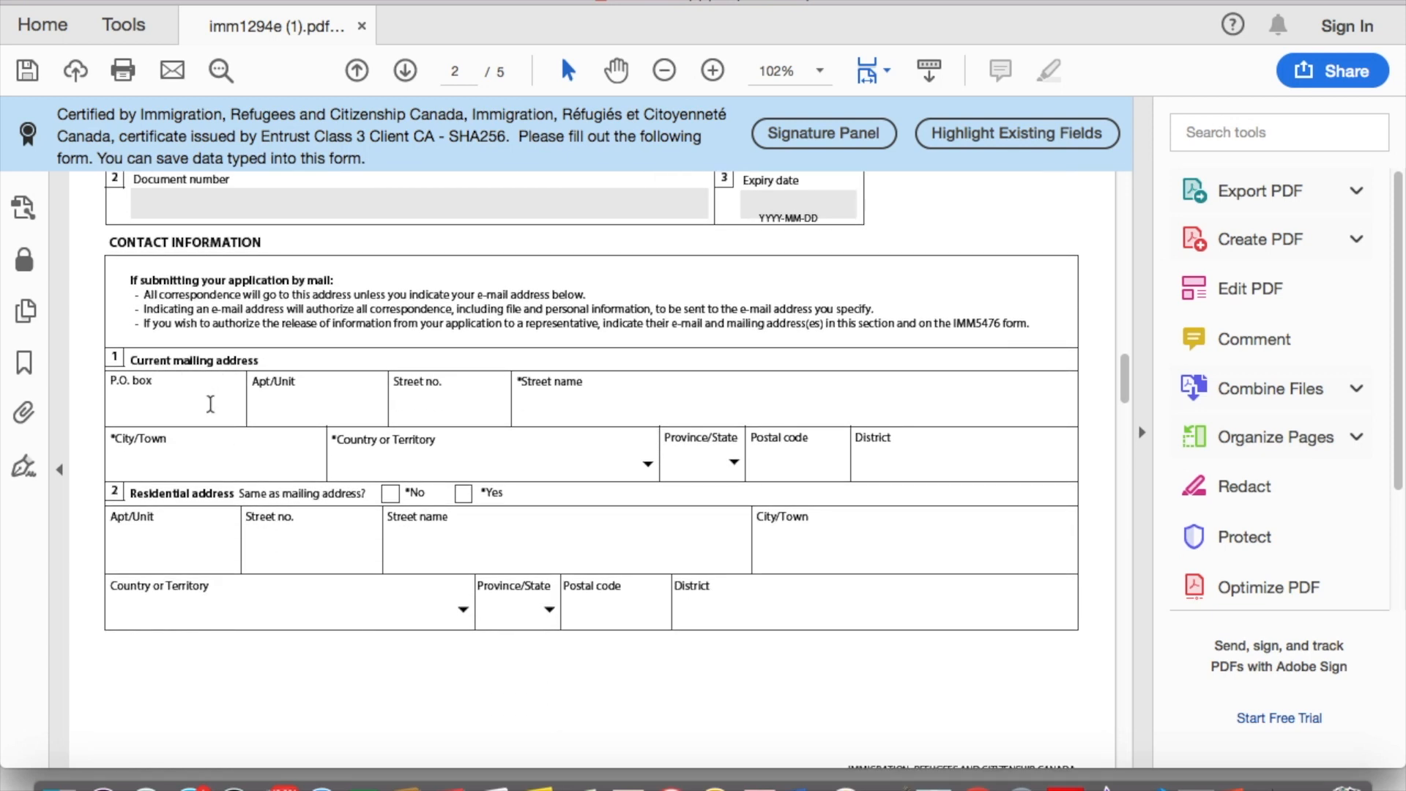
{"action": "left_click", "coordinate": [333, 410]}
{"action": "type", "text": "1"}
{"action": "left_click", "coordinate": [450, 407]}
{"action": "type", "text": "111"}
{"action": "left_click", "coordinate": [605, 421]}
{"action": "type", "text": "ABCD Park,"}
{"action": "key", "text": "Tab"}
{"action": "type", "text": "Ahmedabad"}
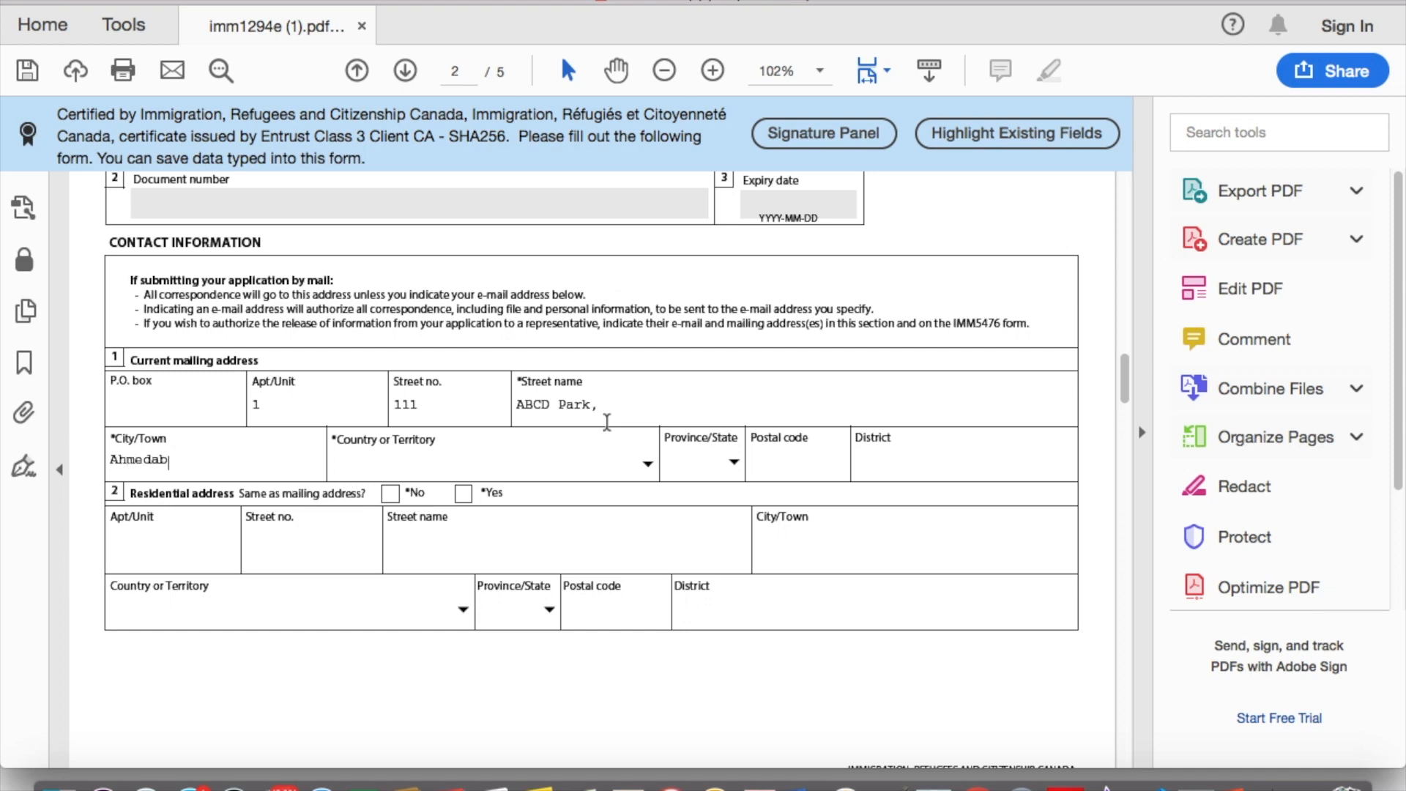
Step: Set the mailing country to India, add postal code and district, and mark residential address the same
{"action": "left_click", "coordinate": [649, 467]}
{"action": "type", "text": "India"}
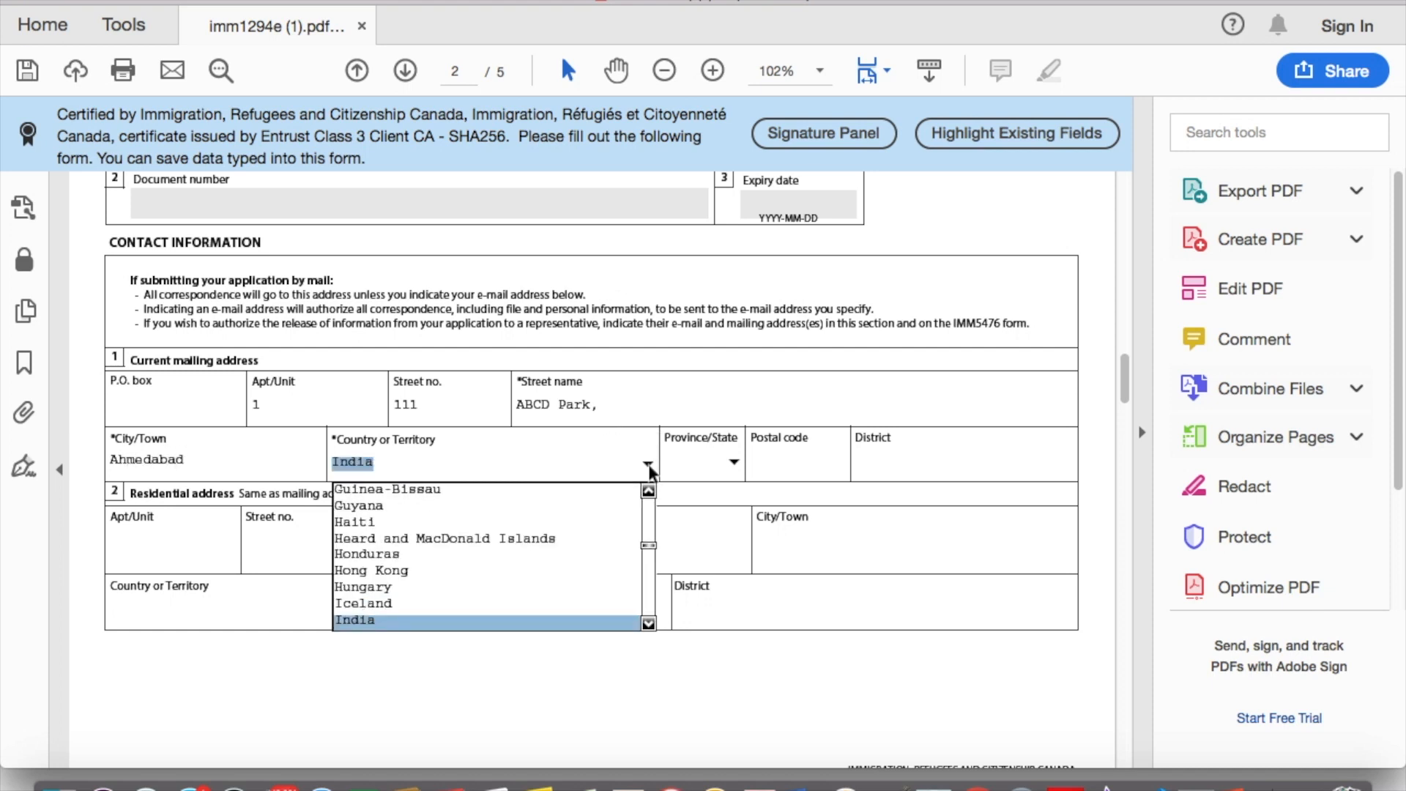
{"action": "key", "text": "Tab"}
{"action": "left_click", "coordinate": [787, 457]}
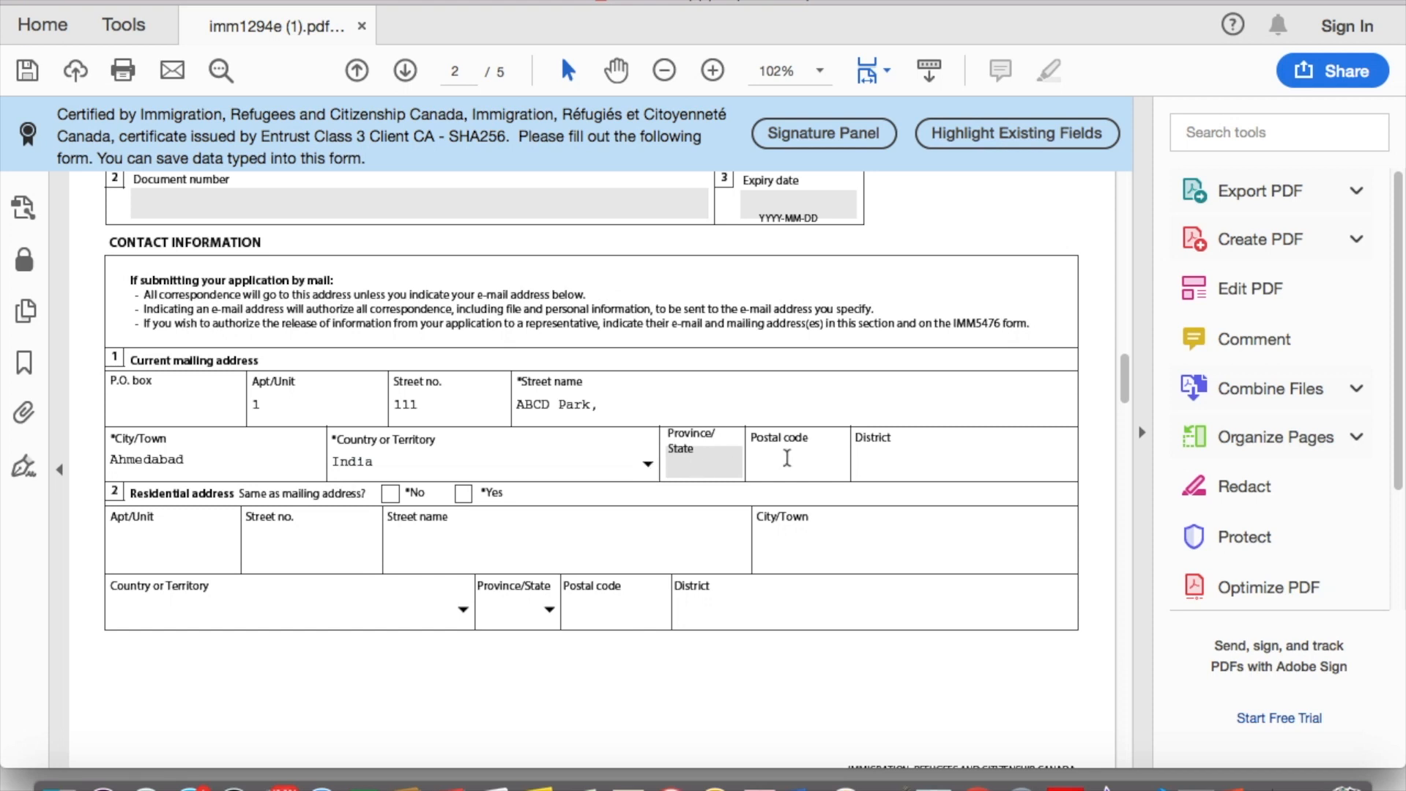
{"action": "type", "text": "123456"}
{"action": "left_click", "coordinate": [872, 461]}
{"action": "type", "text": "Ahmedabad"}
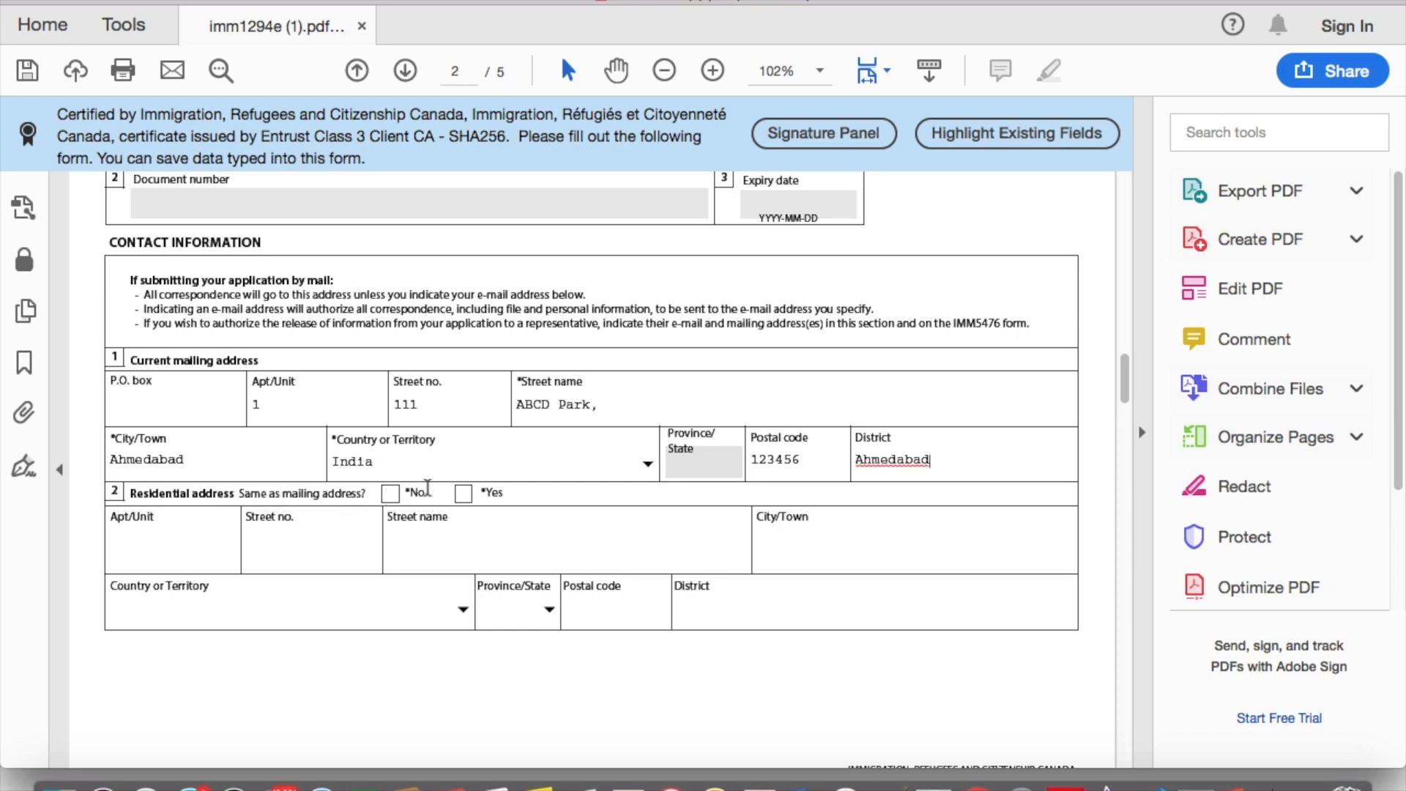
{"action": "left_click", "coordinate": [462, 493]}
{"action": "scroll", "coordinate": [586, 492], "scroll_direction": "down", "scroll_amount": 4}
{"action": "scroll", "coordinate": [584, 491], "scroll_direction": "down", "scroll_amount": 5}
Step: Set the telephone to Other, type Cellular, and enter the number with country code 91
{"action": "left_click", "coordinate": [354, 302]}
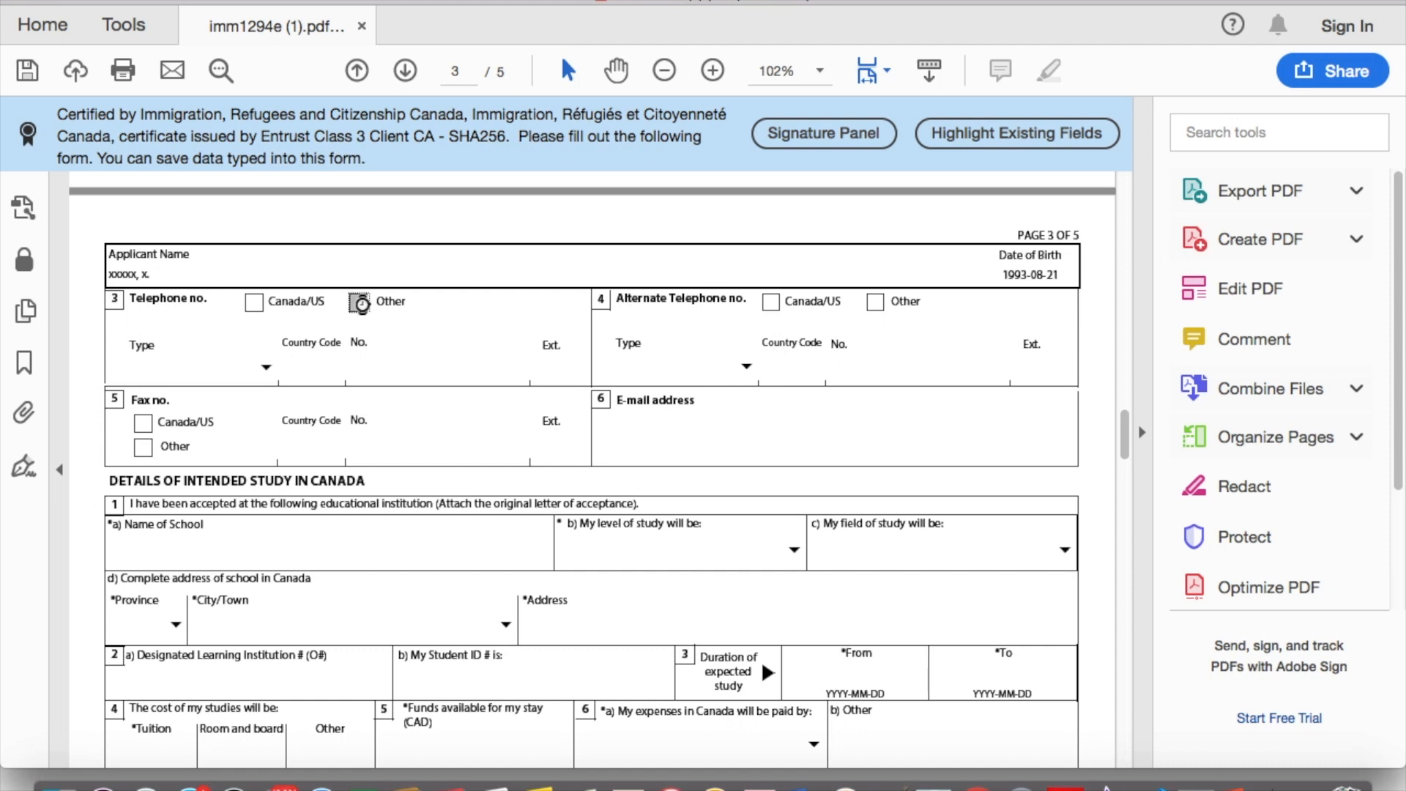
{"action": "left_click", "coordinate": [265, 368]}
{"action": "left_click", "coordinate": [251, 417]}
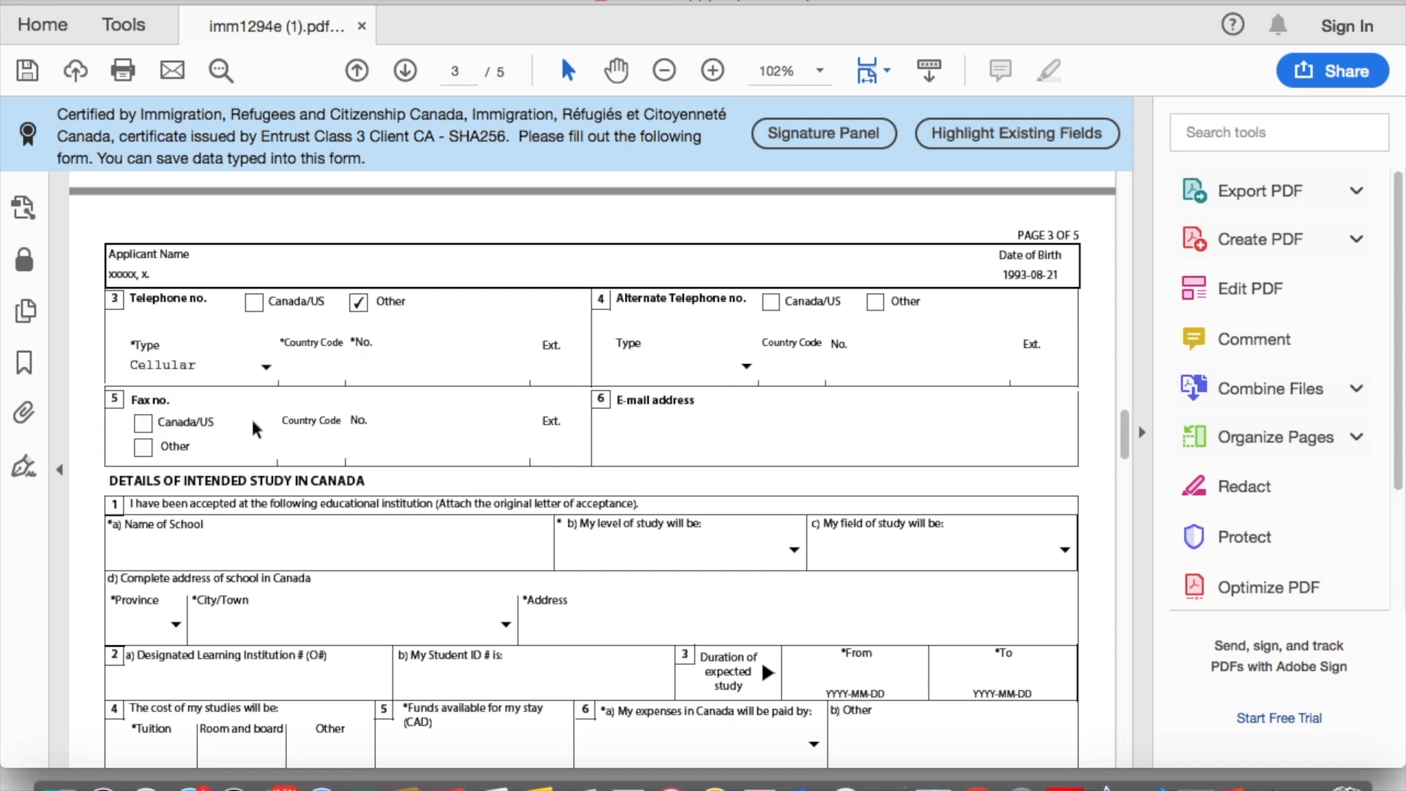
{"action": "left_click", "coordinate": [323, 368]}
{"action": "type", "text": "91"}
{"action": "type", "text": "12"}
{"action": "type", "text": "34567"}
{"action": "type", "text": "890"}
Step: Enter the applicant's e-mail address
{"action": "left_click", "coordinate": [671, 425]}
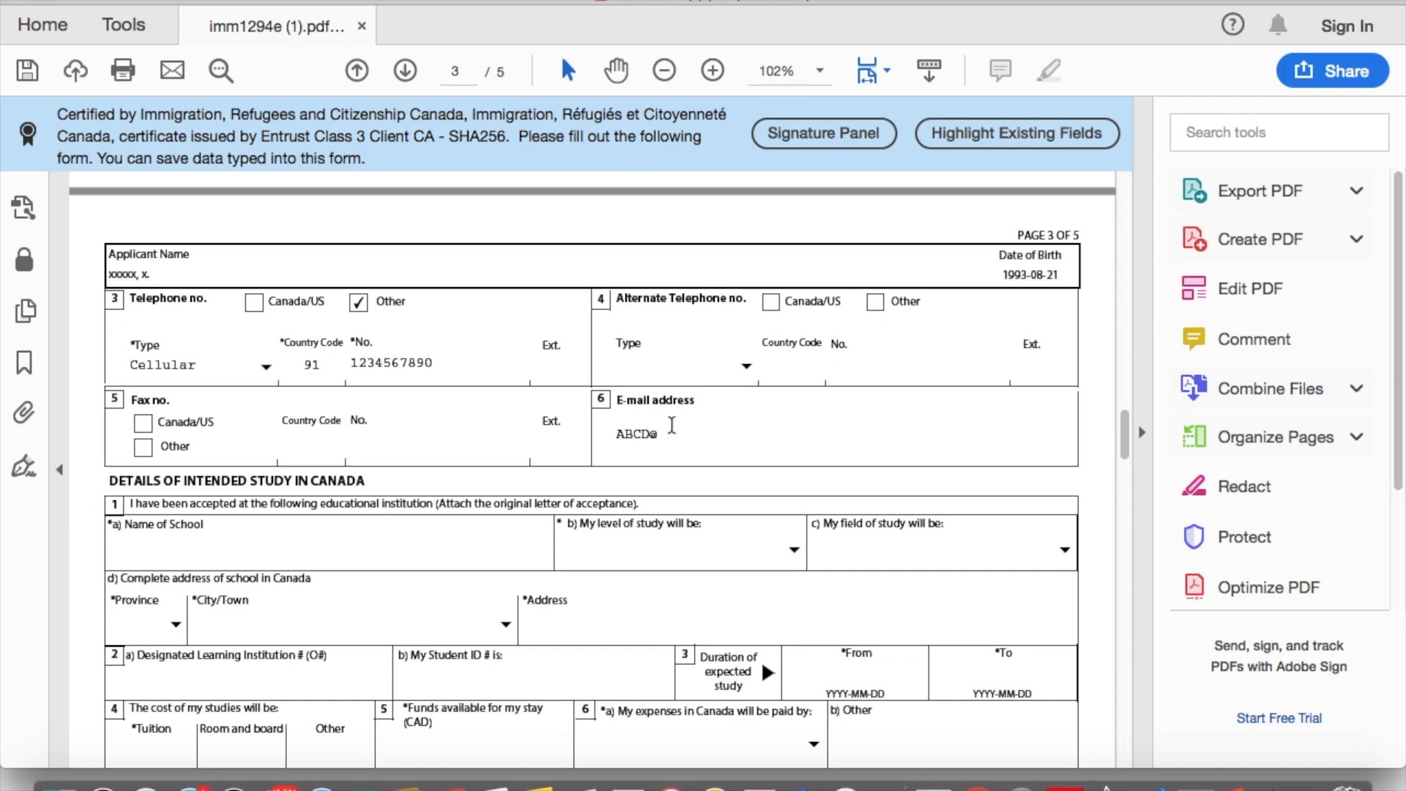
{"action": "type", "text": "gmail.com"}
{"action": "key", "text": "Tab"}
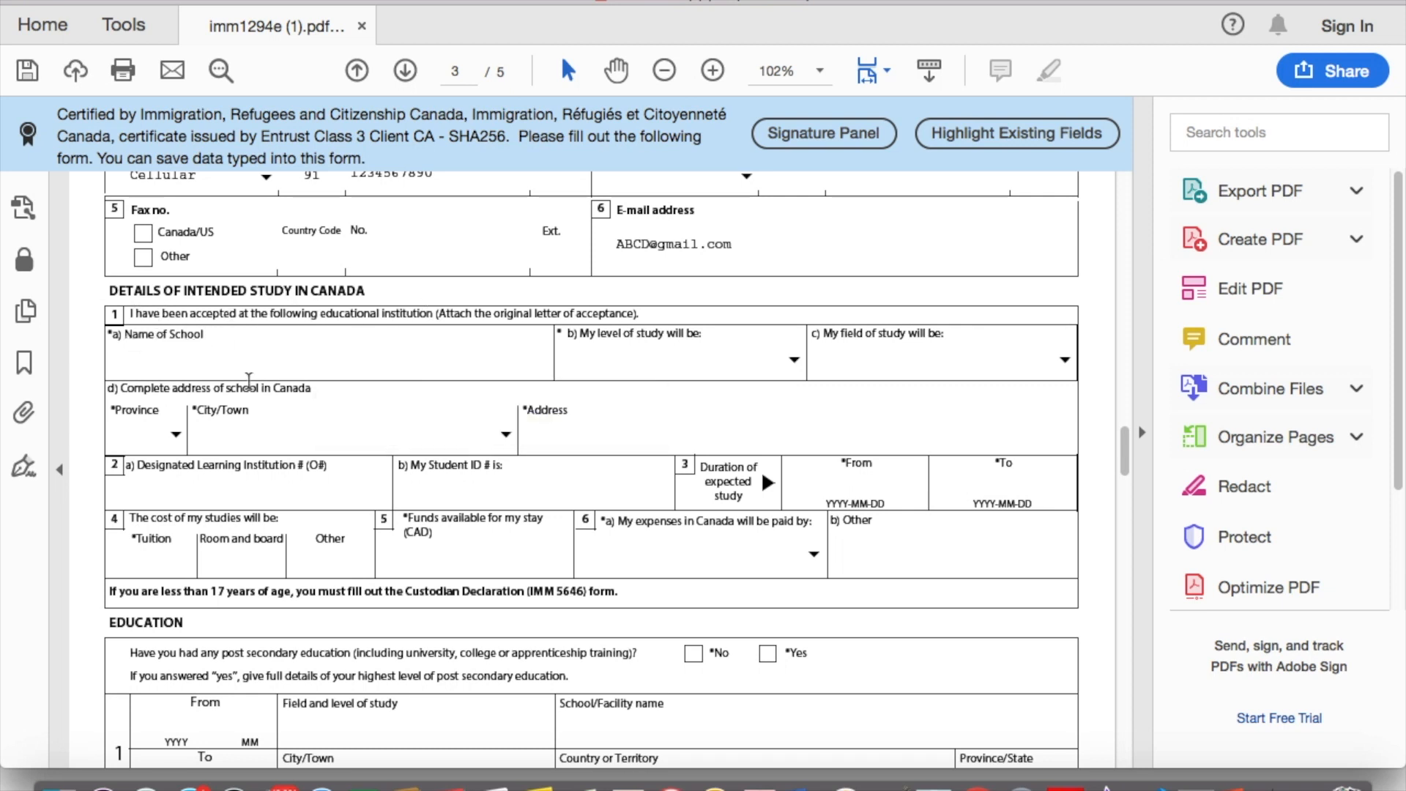
Step: Enter Conestoga College with study level College - Certificate and field Computing/IT
{"action": "type", "text": "nestoga College"}
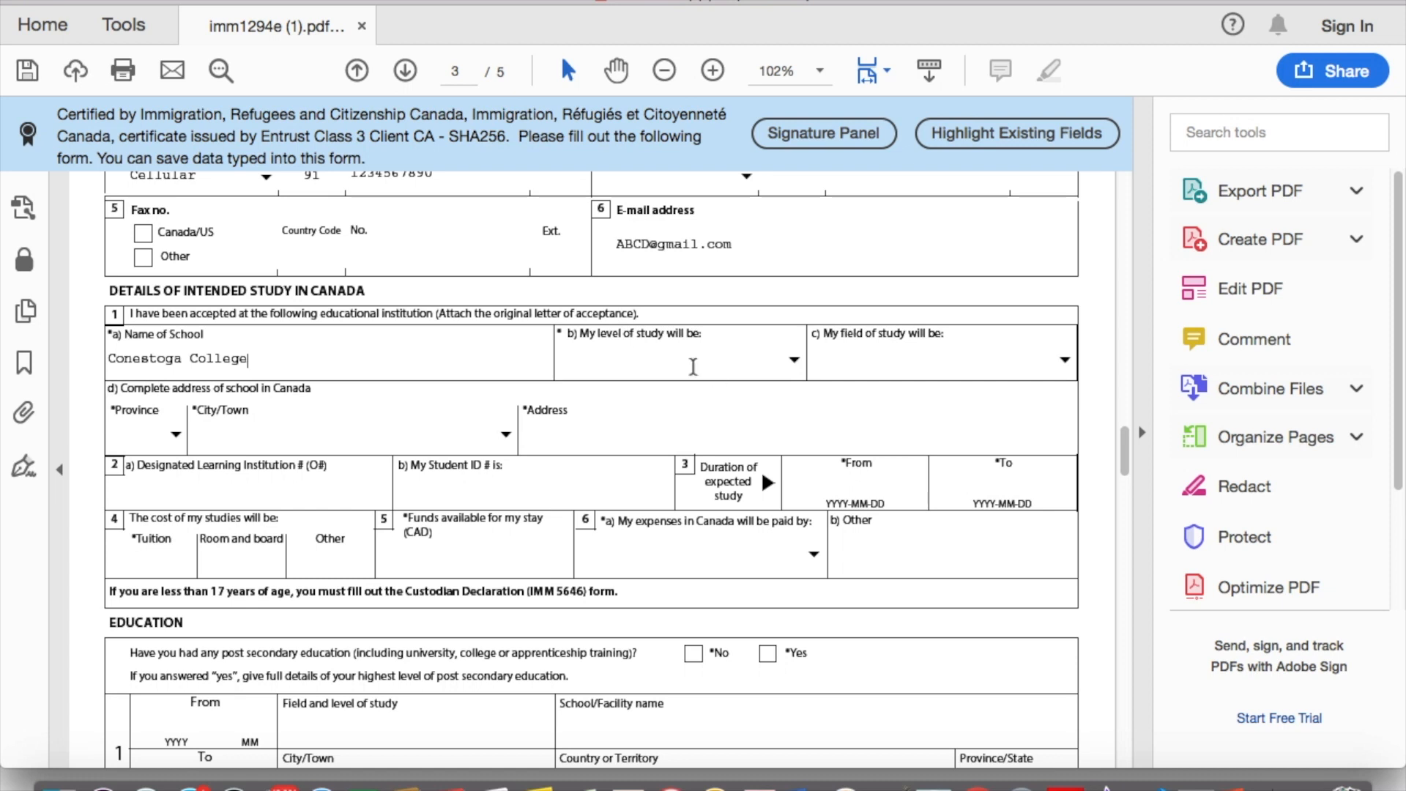
{"action": "left_click", "coordinate": [794, 360]}
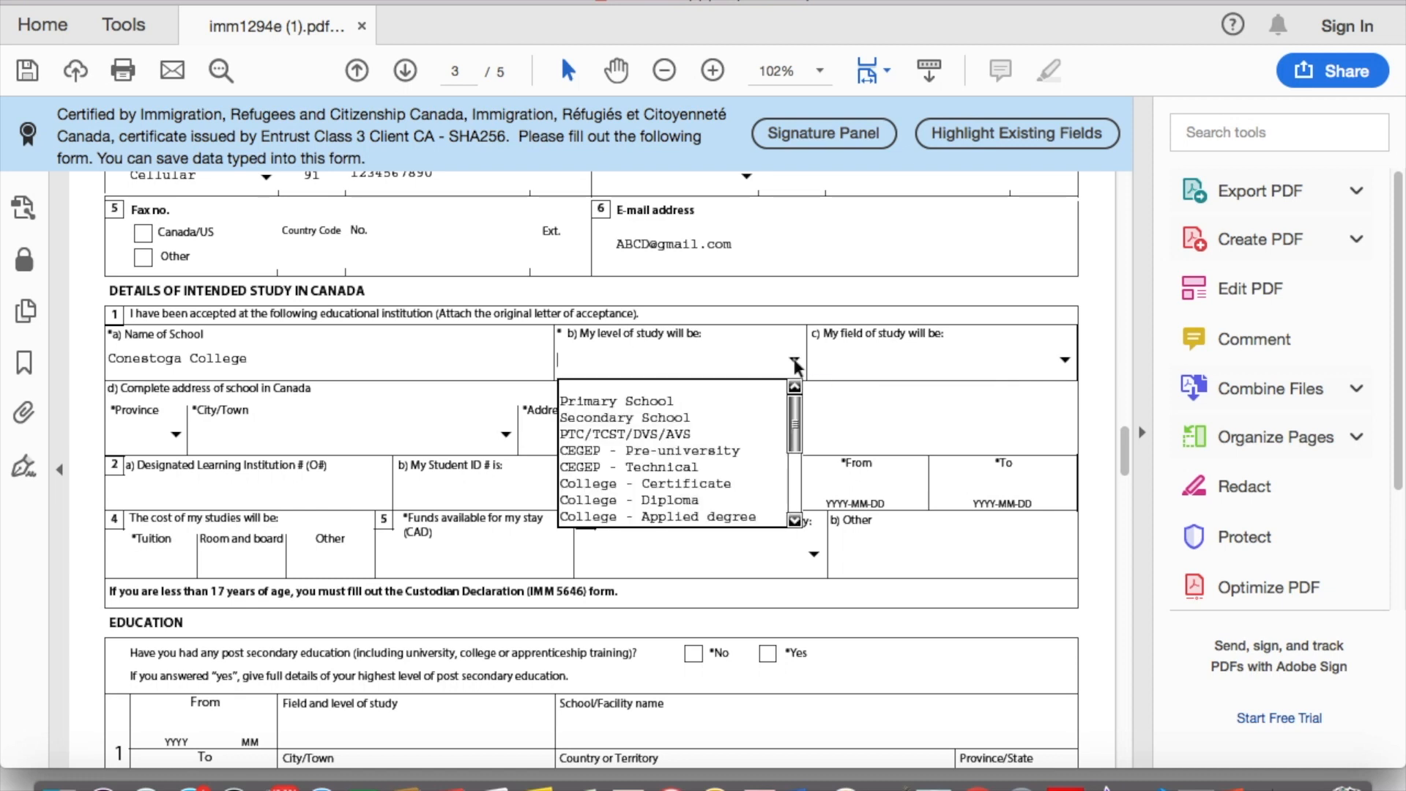
{"action": "left_click", "coordinate": [685, 484]}
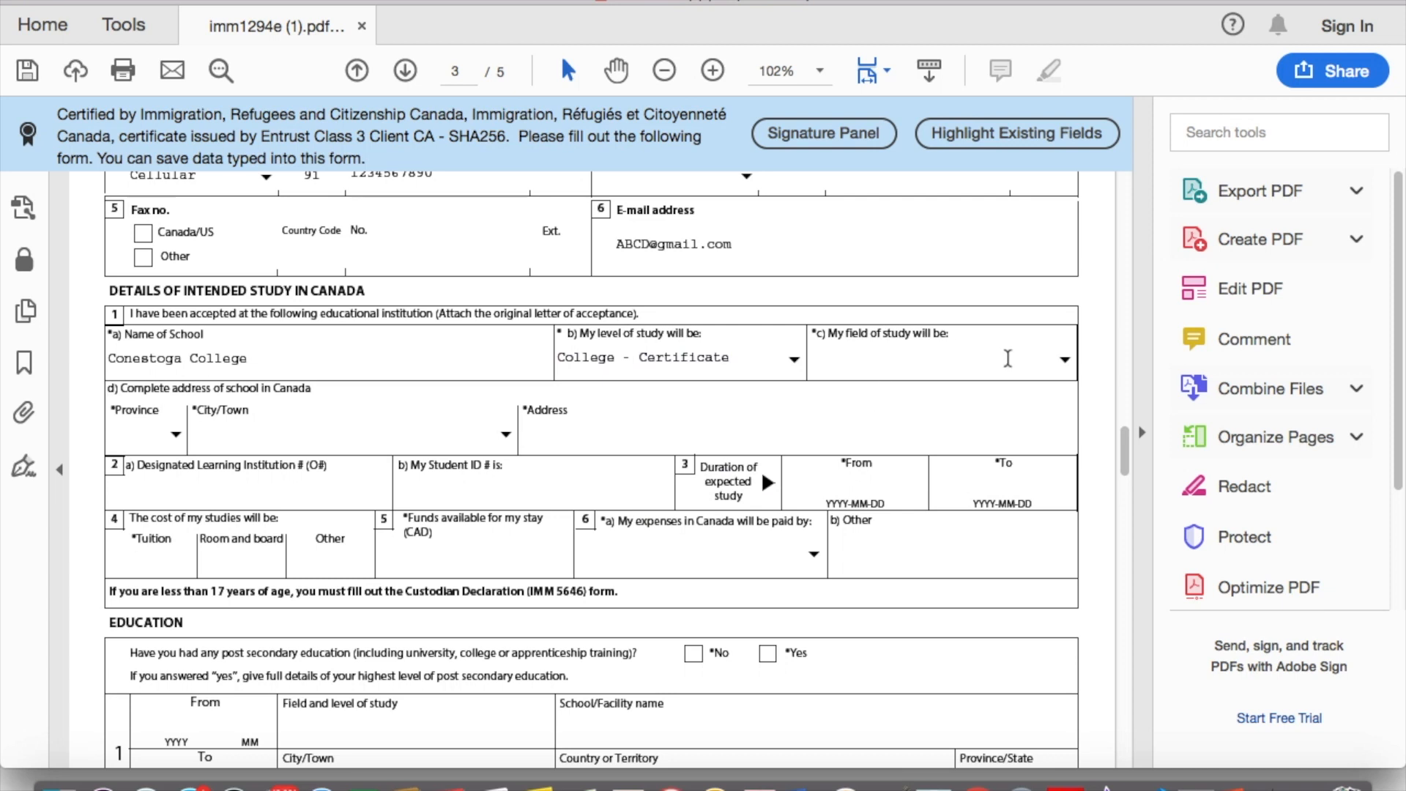
{"action": "left_click", "coordinate": [1065, 359]}
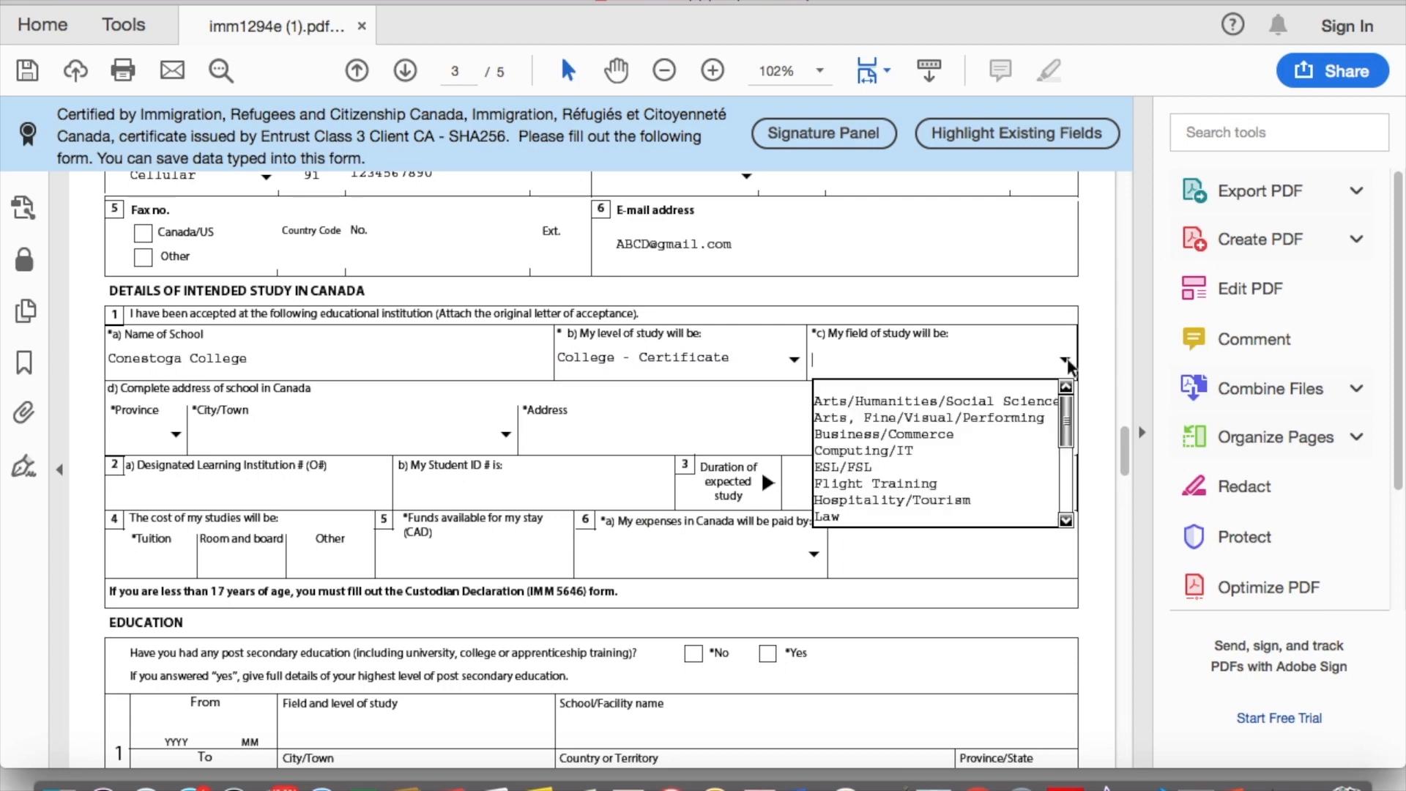
{"action": "left_click", "coordinate": [957, 452]}
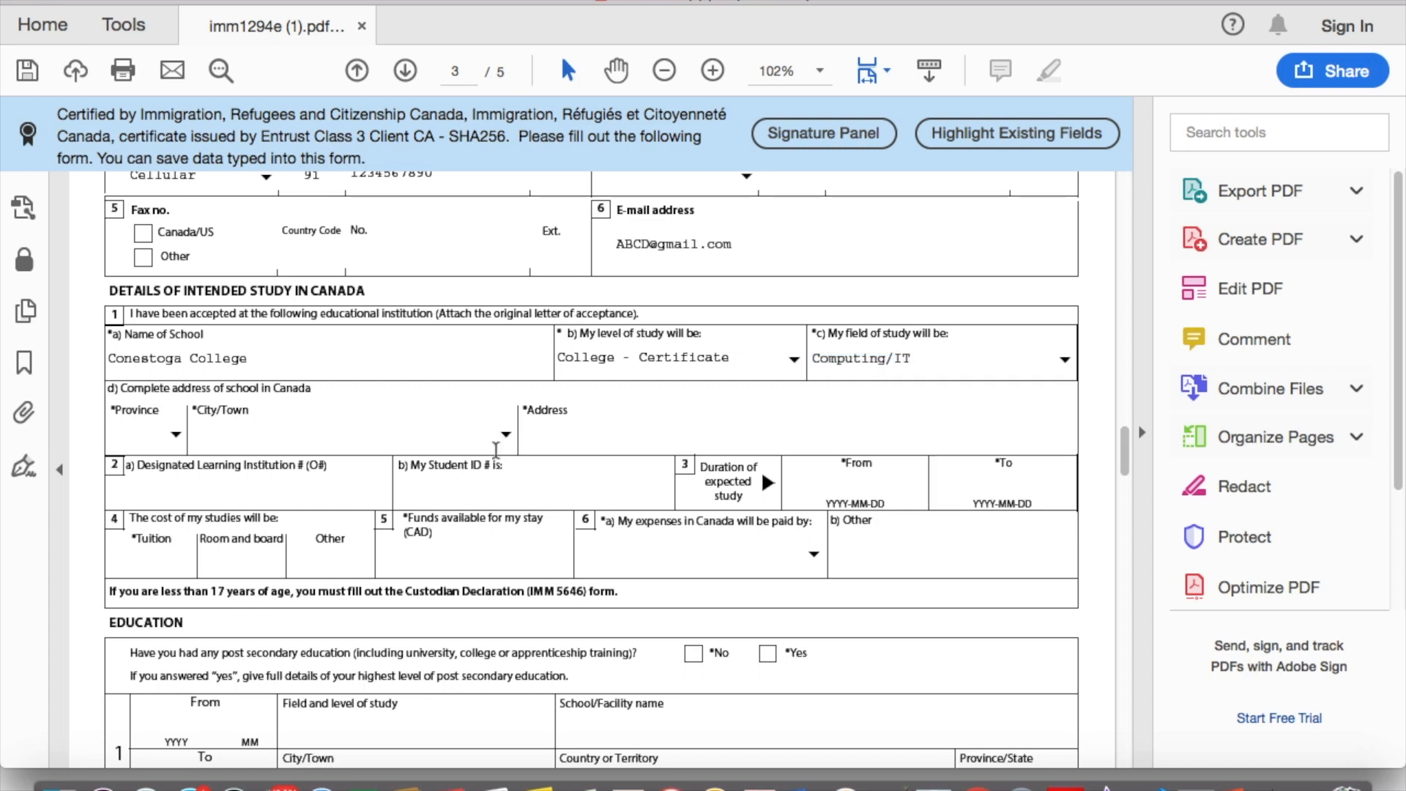
Step: Set the school's province to ON and city to Kitchener
{"action": "left_click", "coordinate": [177, 439]}
{"action": "key", "text": "o"}
{"action": "left_click", "coordinate": [177, 439]}
{"action": "left_click", "coordinate": [506, 435]}
{"action": "key", "text": "t"}
{"action": "key", "text": "k"}
{"action": "key", "text": "Down"}
{"action": "key", "text": "Down"}
{"action": "key", "text": "Down"}
{"action": "key", "text": "Down"}
{"action": "key", "text": "Down"}
{"action": "key", "text": "Down"}
{"action": "key", "text": "Down"}
{"action": "key", "text": "Down"}
{"action": "key", "text": "Down"}
{"action": "key", "text": "Down"}
{"action": "key", "text": "Down"}
{"action": "key", "text": "Down"}
{"action": "key", "text": "Down"}
{"action": "key", "text": "Down"}
{"action": "key", "text": "Down"}
{"action": "key", "text": "Down"}
{"action": "key", "text": "Down"}
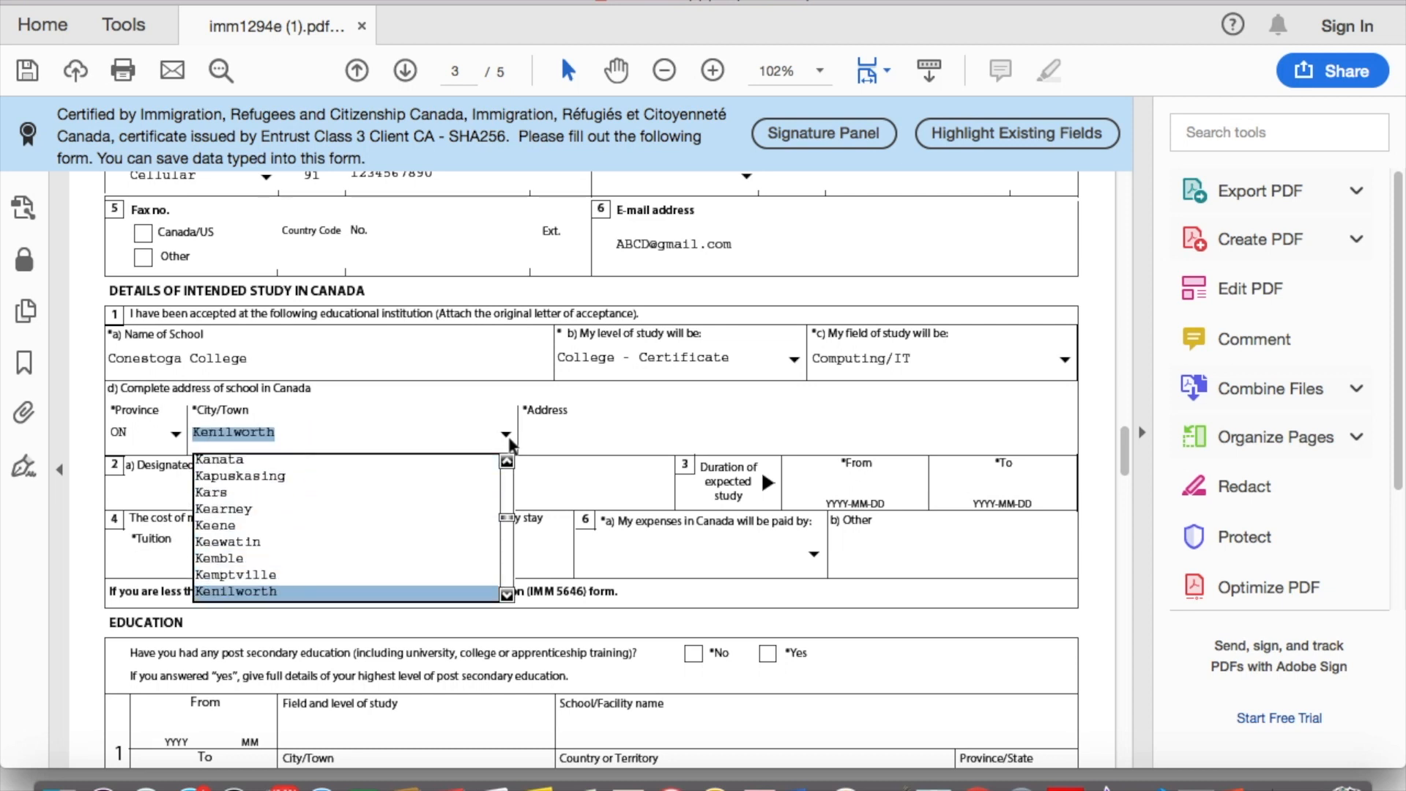
{"action": "key", "text": "Down"}
{"action": "key", "text": "Down"}
{"action": "key", "text": "Down"}
{"action": "key", "text": "Down"}
{"action": "key", "text": "Down"}
{"action": "key", "text": "Down"}
{"action": "key", "text": "Down"}
{"action": "key", "text": "Down"}
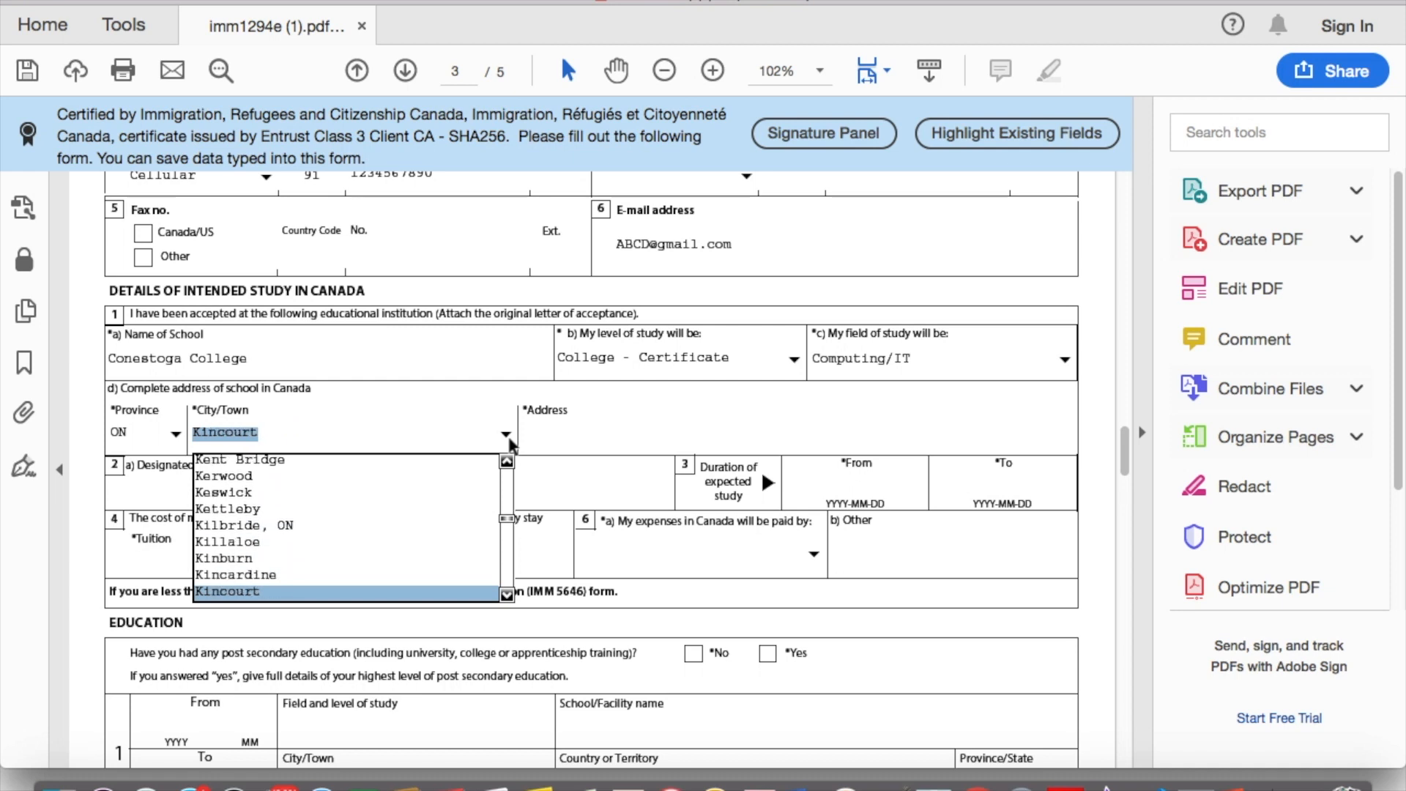
{"action": "key", "text": "Down"}
{"action": "key", "text": "Down"}
{"action": "key", "text": "Down"}
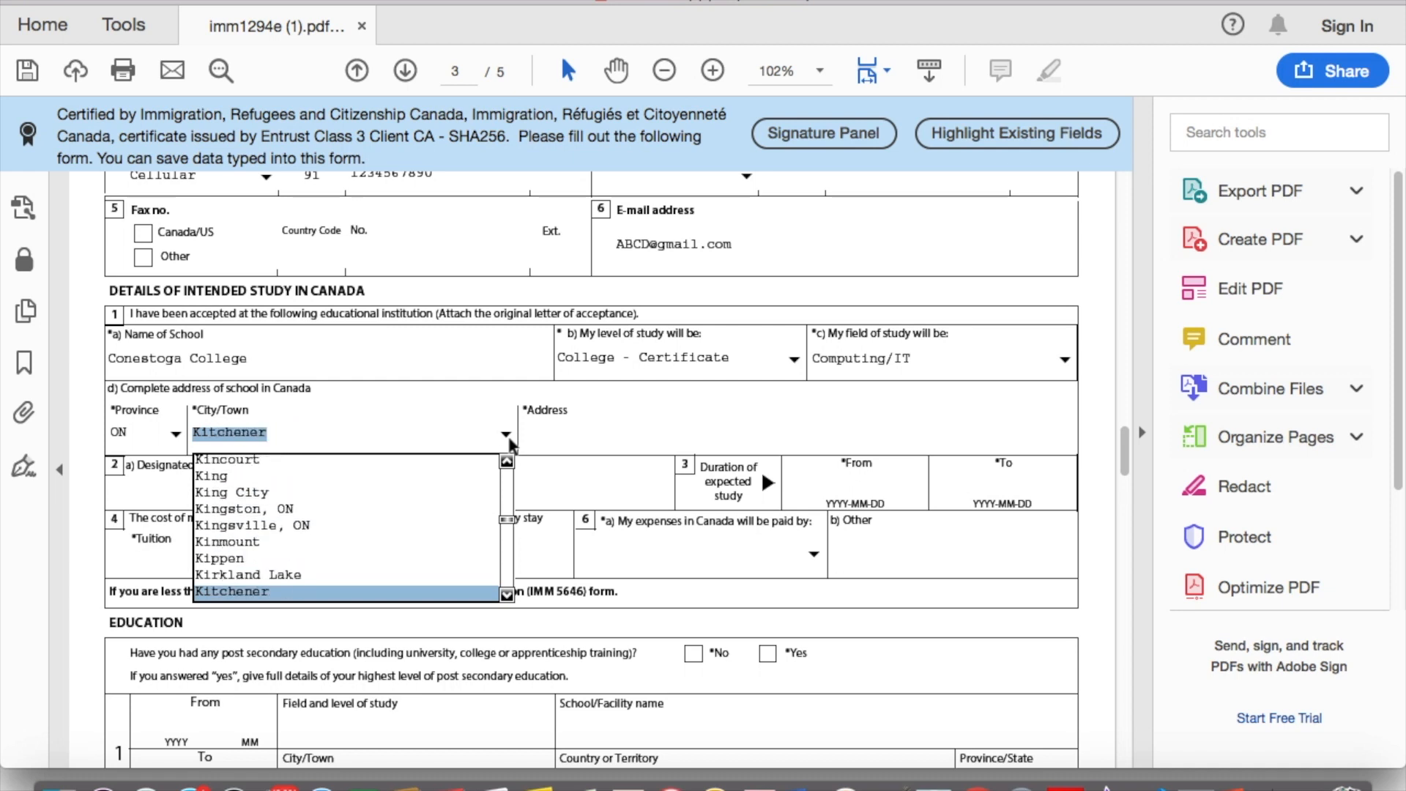
{"action": "key", "text": "Up"}
{"action": "key", "text": "Return"}
{"action": "left_click", "coordinate": [590, 432]}
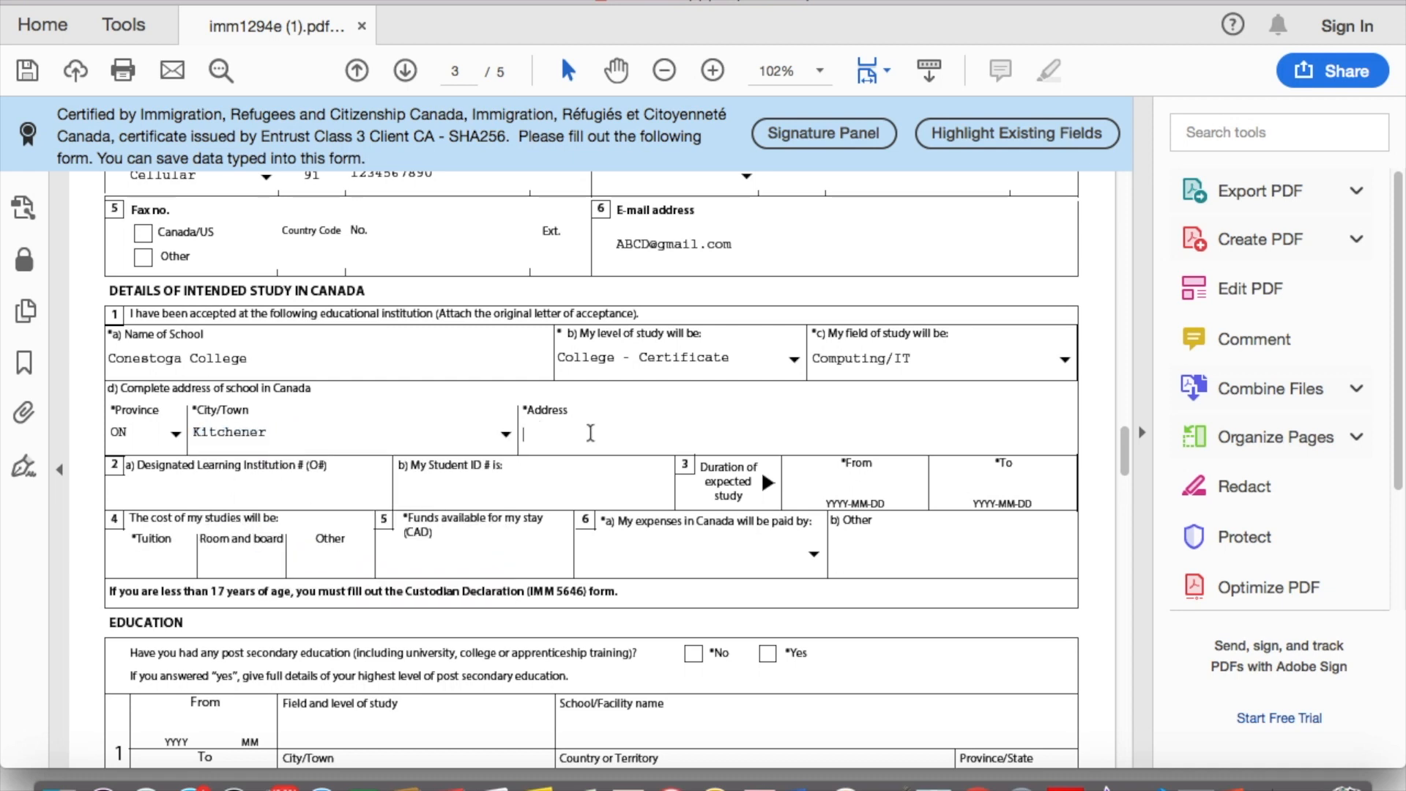
Step: Enter the school address 299 Doon Valley Dr, the DLI number and the student ID
{"action": "type", "text": "299 Doon Valley Dr."}
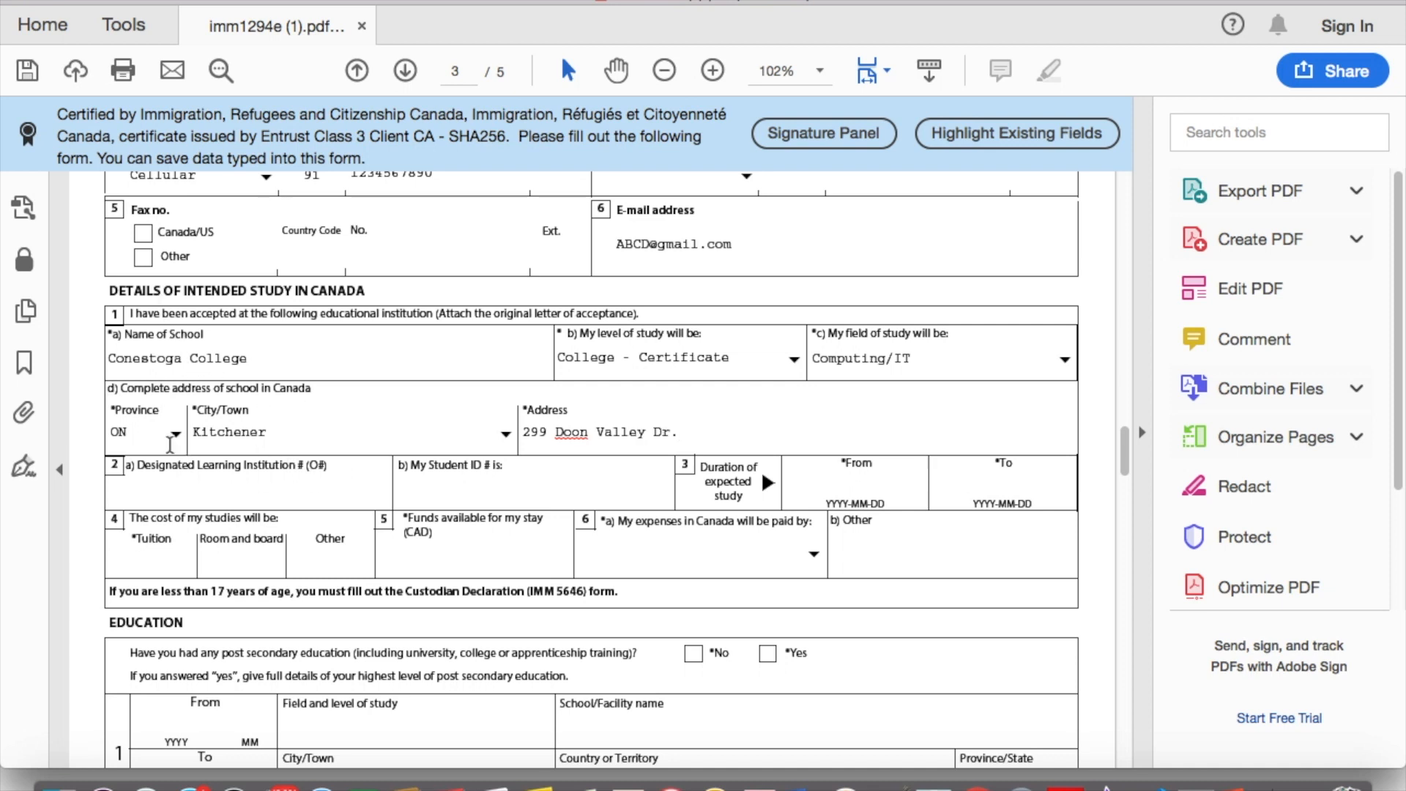
{"action": "left_click", "coordinate": [263, 492]}
{"action": "type", "text": "O"}
{"action": "type", "text": "12345678"}
{"action": "type", "text": "90"}
{"action": "key", "text": "BackSpace"}
{"action": "left_click", "coordinate": [457, 494]}
{"action": "type", "text": "A123456"}
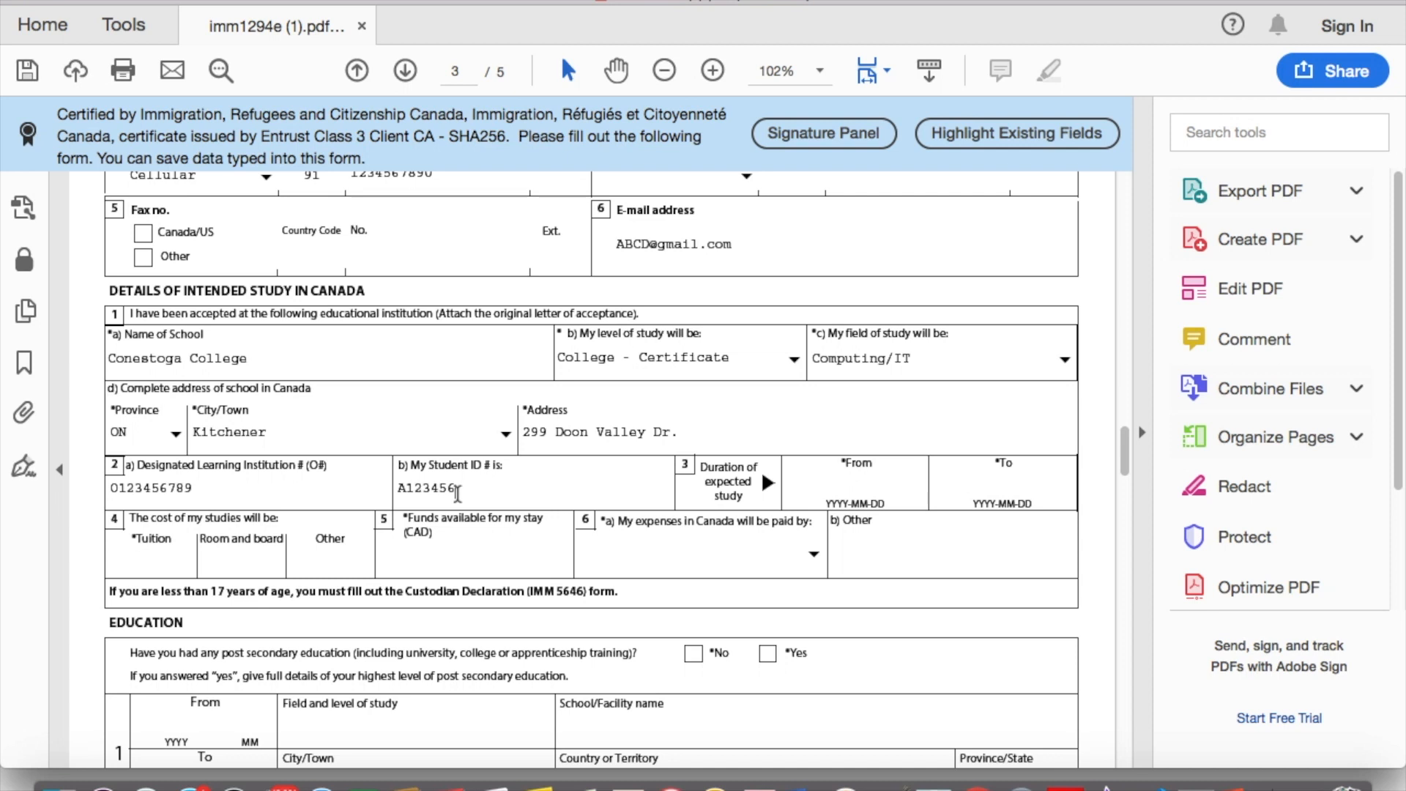
{"action": "type", "text": "7"}
{"action": "left_click", "coordinate": [404, 489]}
{"action": "key", "text": "BackSpace"}
Step: Enter the study period from 2019-09-05 to 2020-12-23
{"action": "left_click", "coordinate": [866, 492]}
{"action": "type", "text": "2019-"}
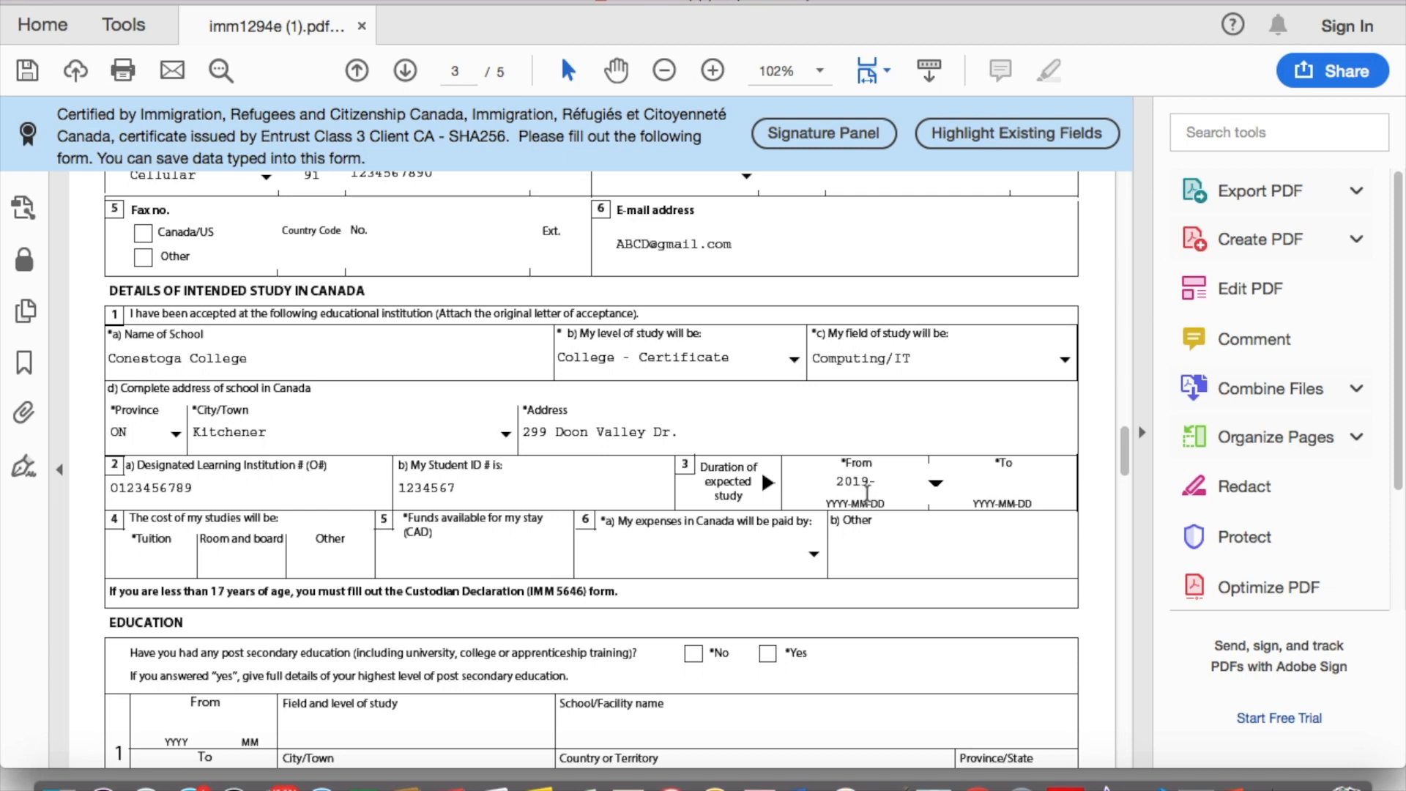
{"action": "type", "text": "09-05"}
{"action": "left_click", "coordinate": [1029, 492]}
{"action": "type", "text": "21"}
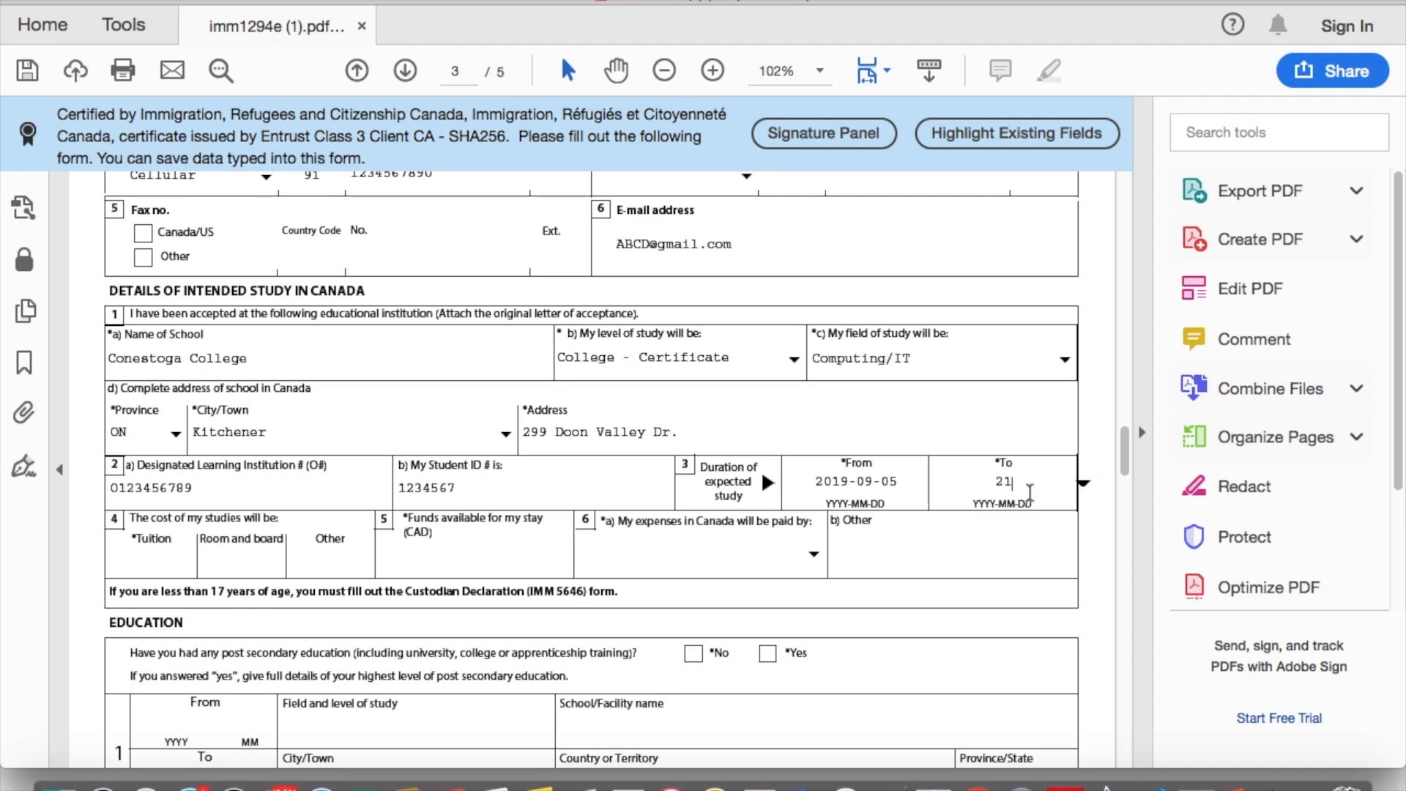
{"action": "key", "text": "BackSpace"}
{"action": "type", "text": "020-3"}
{"action": "key", "text": "BackSpace"}
{"action": "type", "text": "12-"}
{"action": "type", "text": "23"}
{"action": "scroll", "coordinate": [781, 492], "scroll_direction": "down", "scroll_amount": 3}
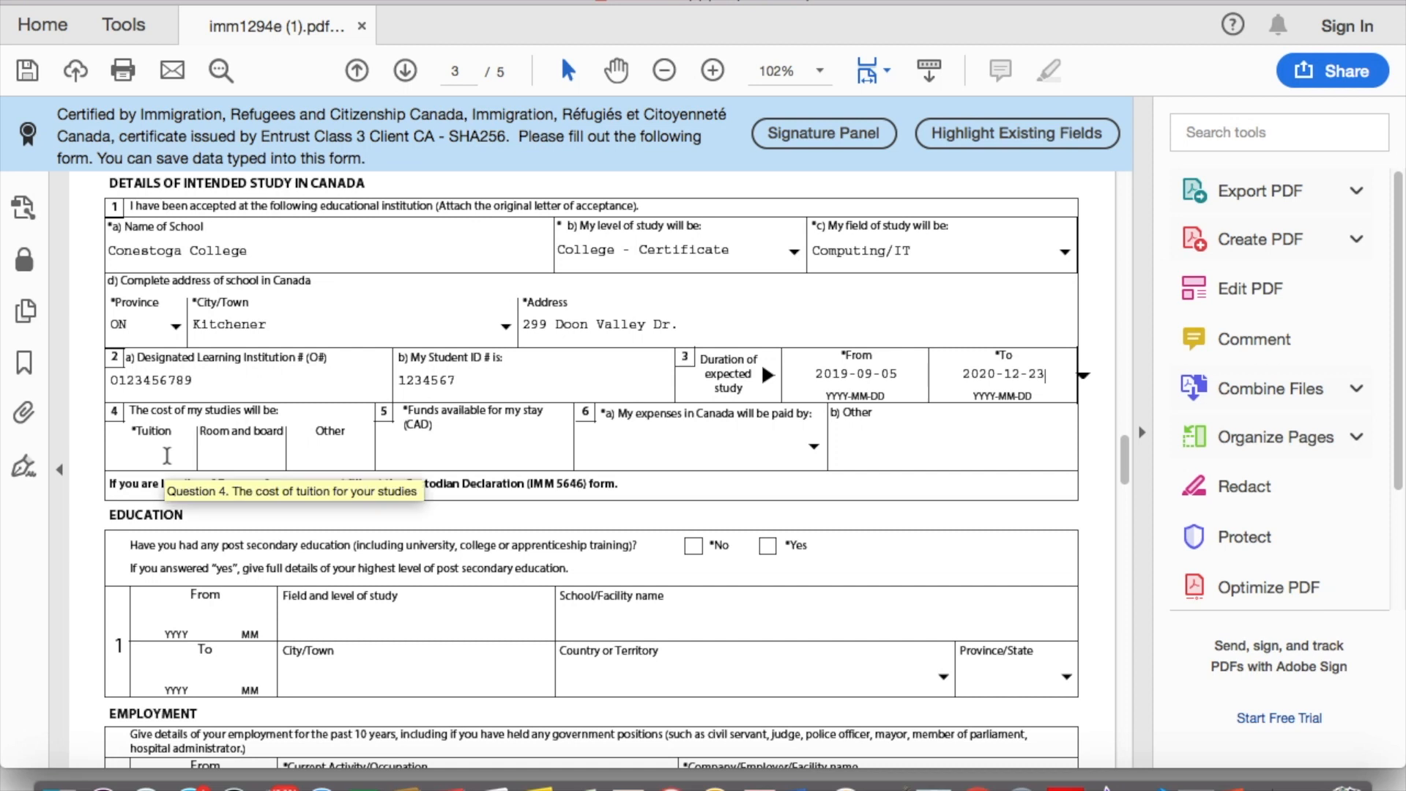
{"action": "left_click", "coordinate": [167, 456]}
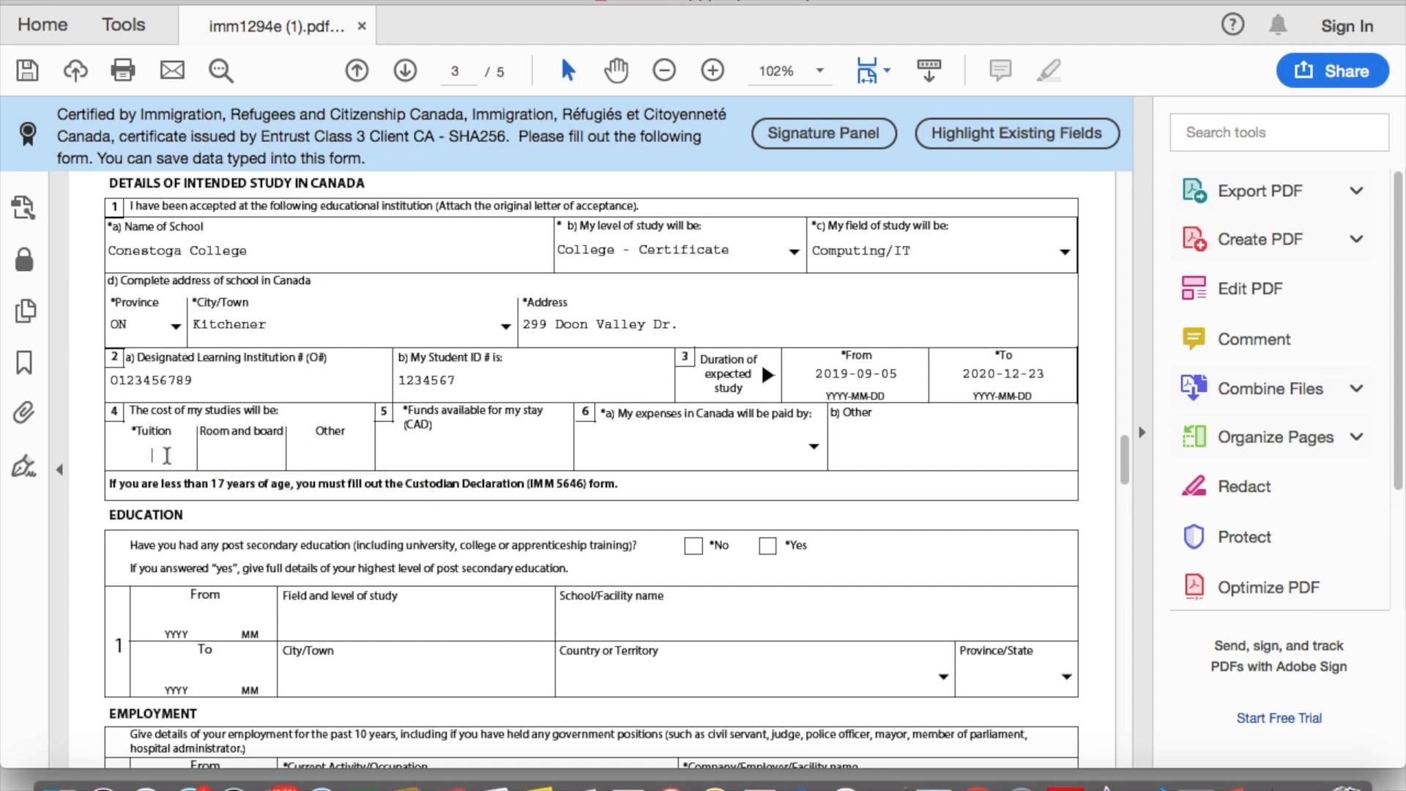
Step: Enter tuition 15000, room and board 5000, and funds available 10000
{"action": "type", "text": "15000"}
{"action": "left_click", "coordinate": [260, 459]}
{"action": "type", "text": "5000"}
{"action": "left_click", "coordinate": [453, 449]}
{"action": "type", "text": "10000"}
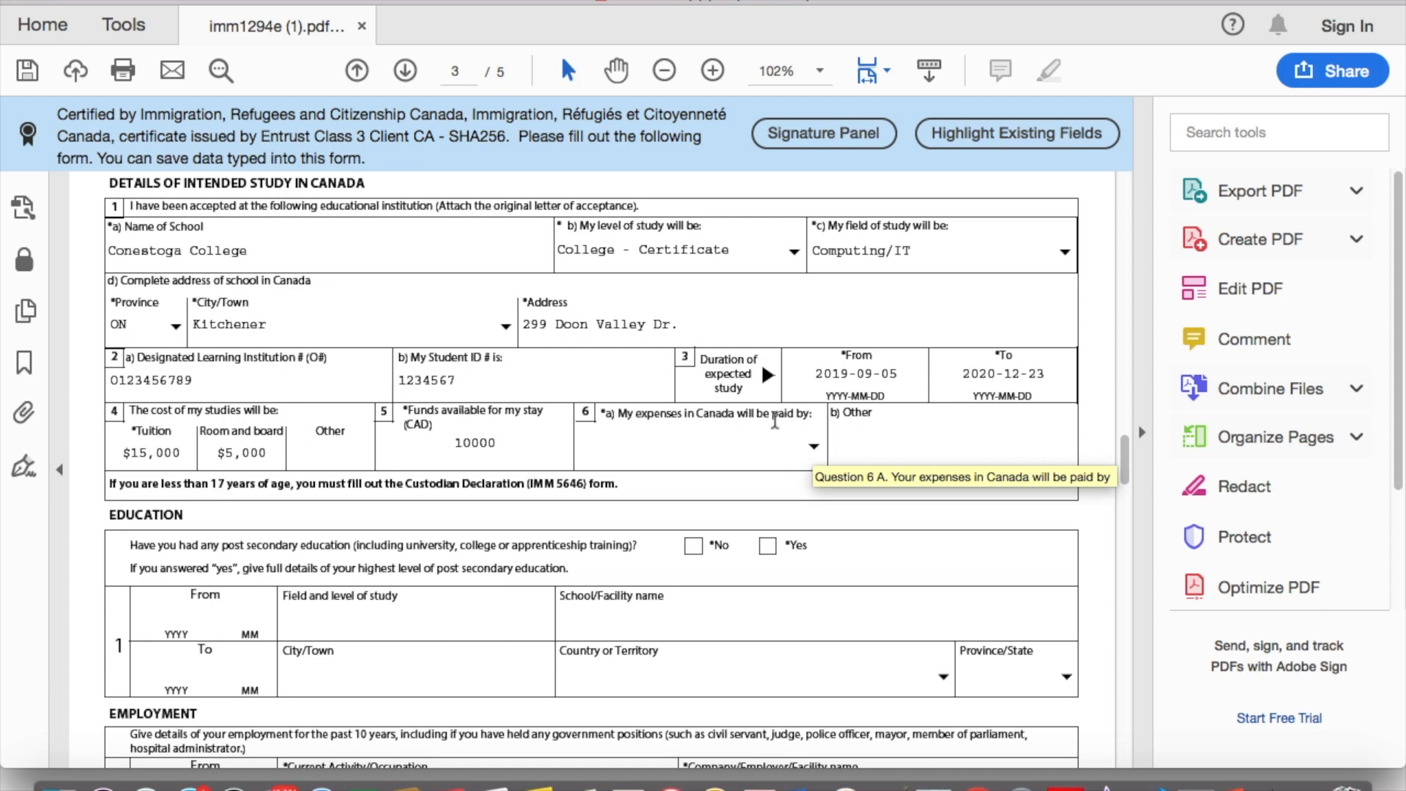
Step: Choose Parents as the payer of expenses in question 6a
{"action": "left_click", "coordinate": [813, 447]}
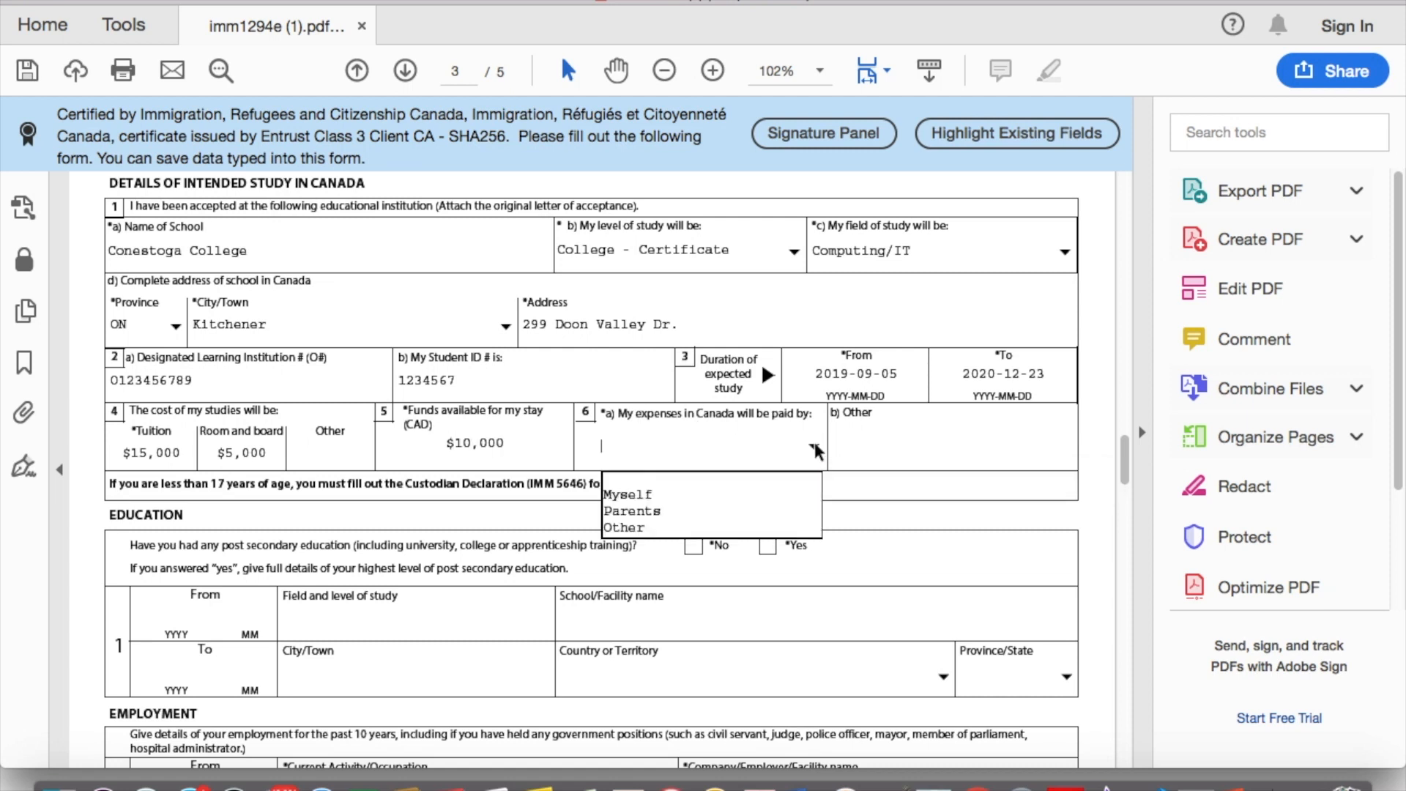
{"action": "left_click", "coordinate": [680, 511]}
{"action": "scroll", "coordinate": [410, 489], "scroll_direction": "down", "scroll_amount": 3}
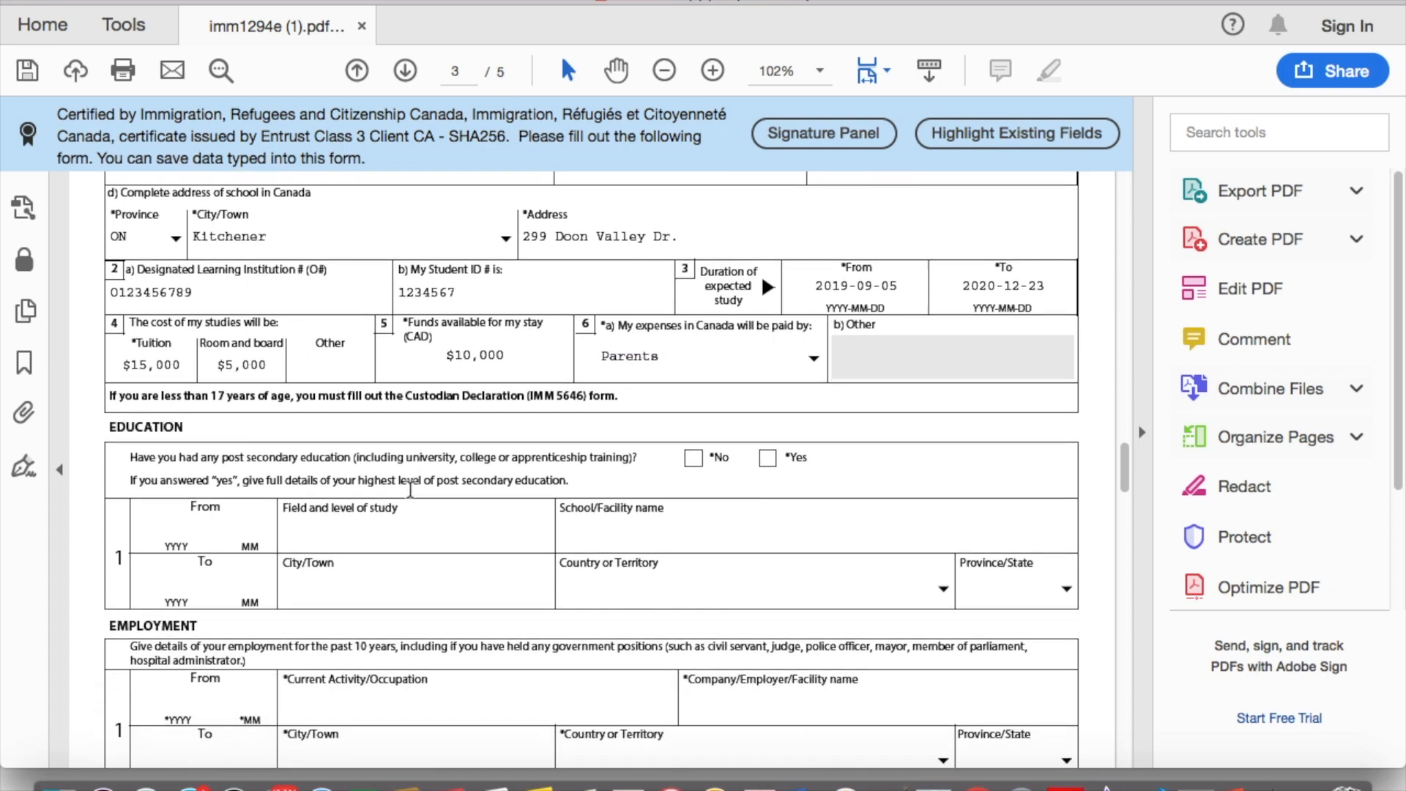
{"action": "left_click", "coordinate": [813, 315]}
{"action": "key", "text": "Up"}
{"action": "key", "text": "Return"}
{"action": "left_click", "coordinate": [814, 313]}
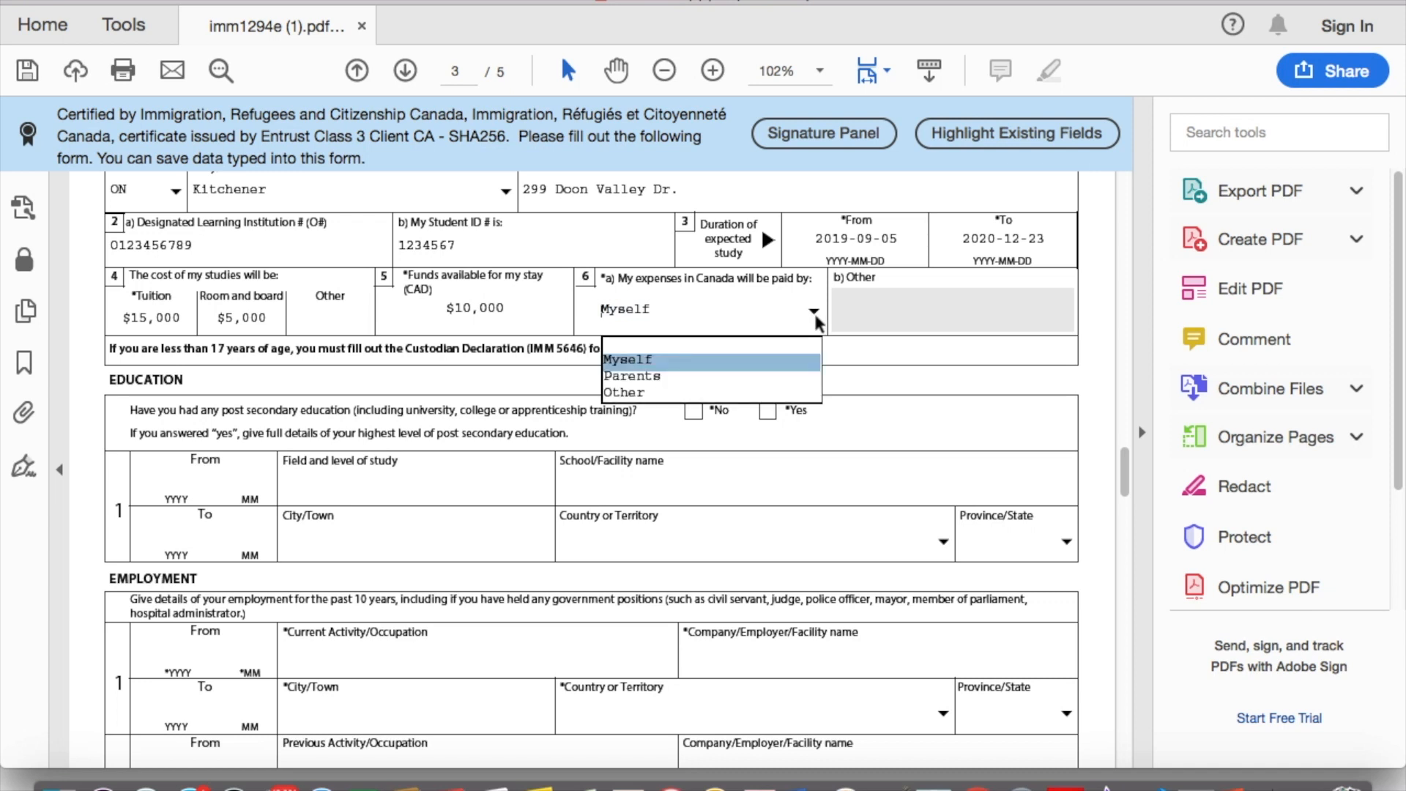
{"action": "left_click", "coordinate": [762, 376]}
{"action": "scroll", "coordinate": [411, 394], "scroll_direction": "down", "scroll_amount": 1}
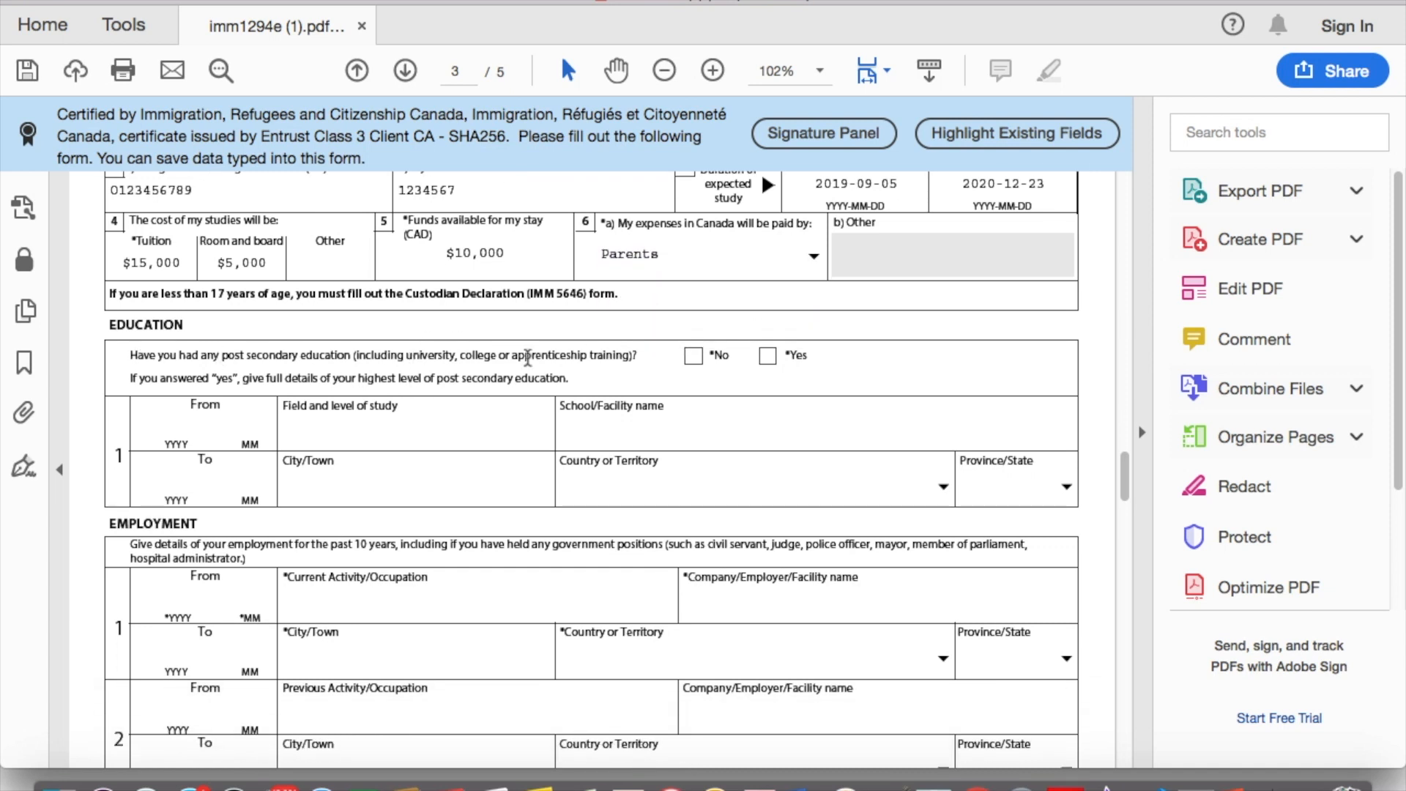
Step: Answer Yes to post-secondary education and enter 2015–2019 studies in 'Becholar of Computer Engg.'
{"action": "left_click", "coordinate": [766, 357]}
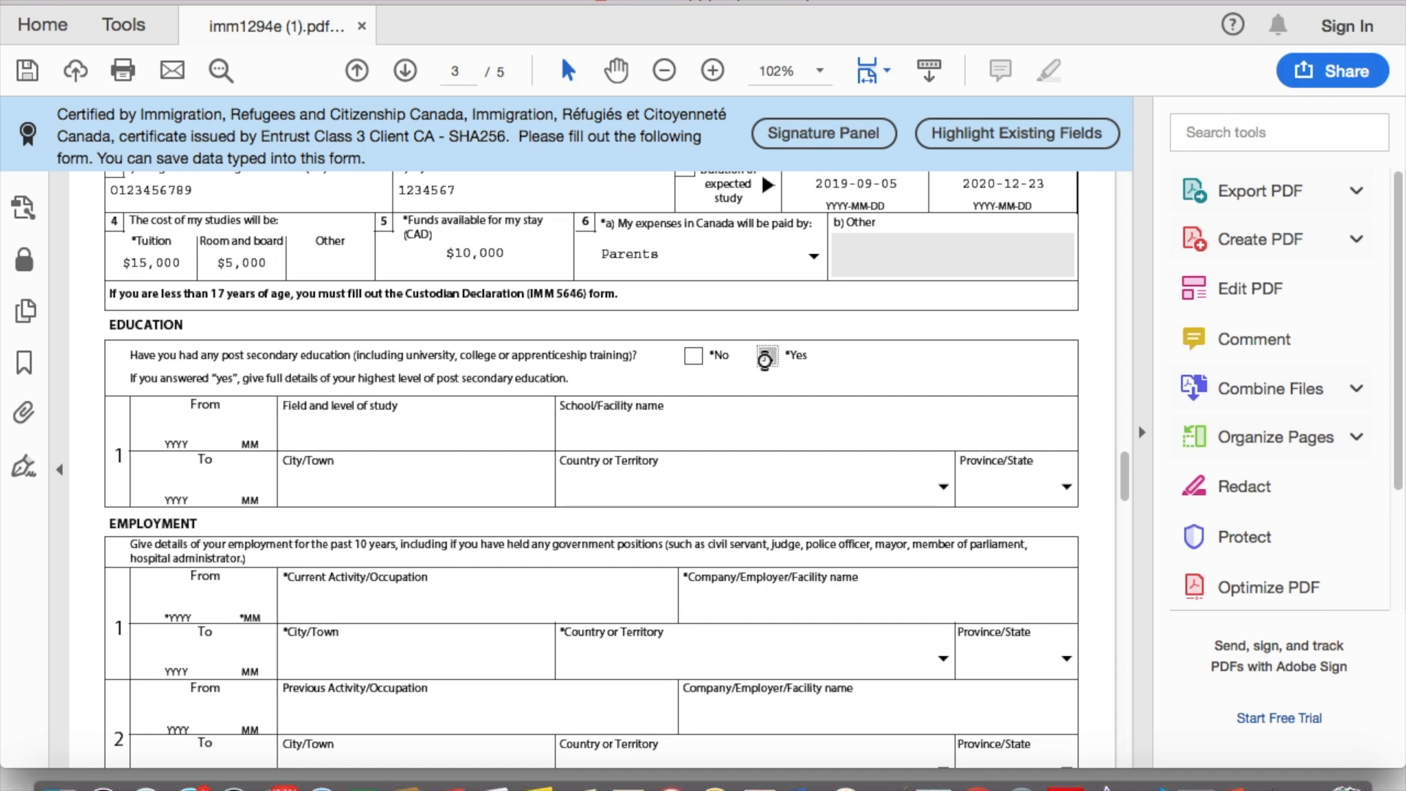
{"action": "left_click", "coordinate": [181, 422]}
{"action": "type", "text": "201"}
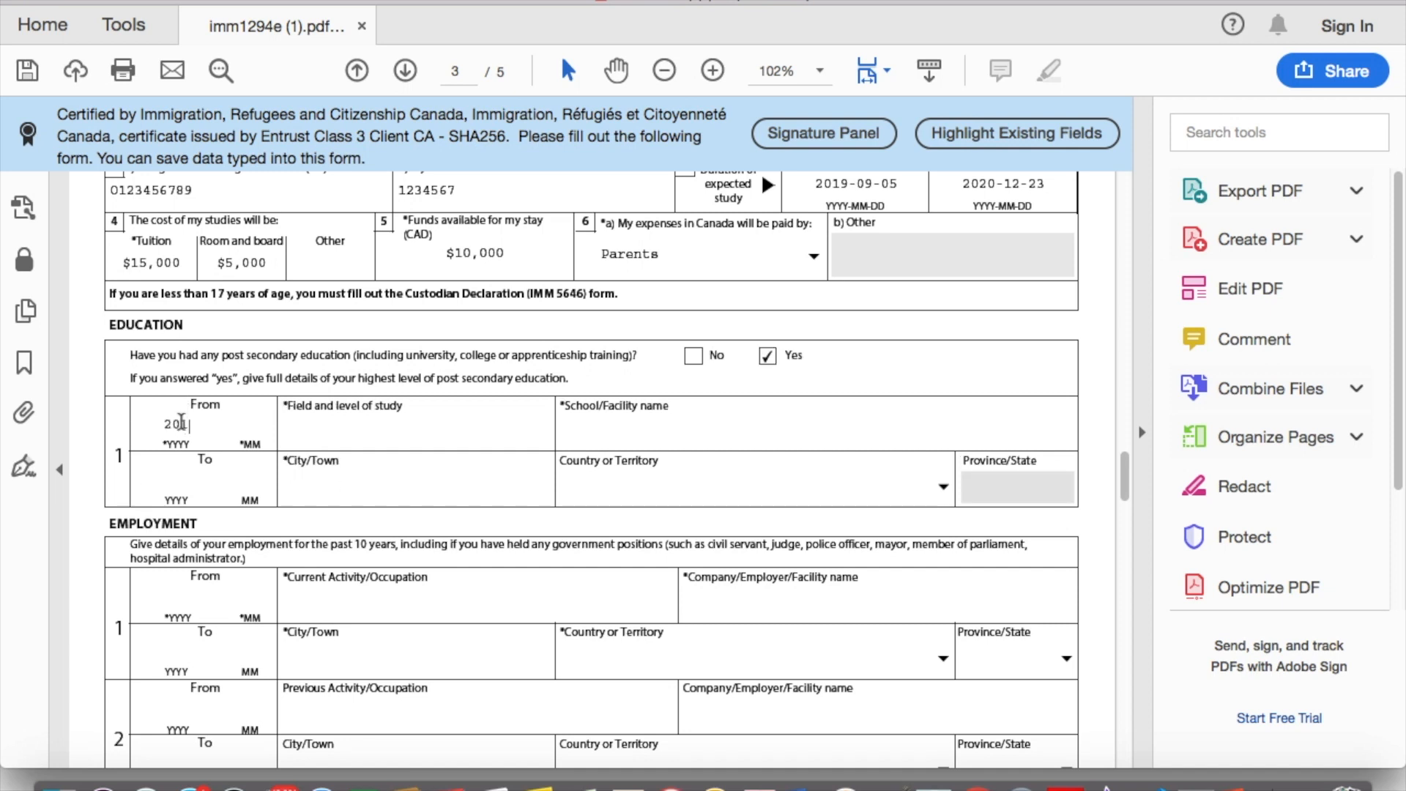
{"action": "type", "text": "5"}
{"action": "type", "text": "06"}
{"action": "left_click", "coordinate": [171, 479]}
{"action": "type", "text": "201905"}
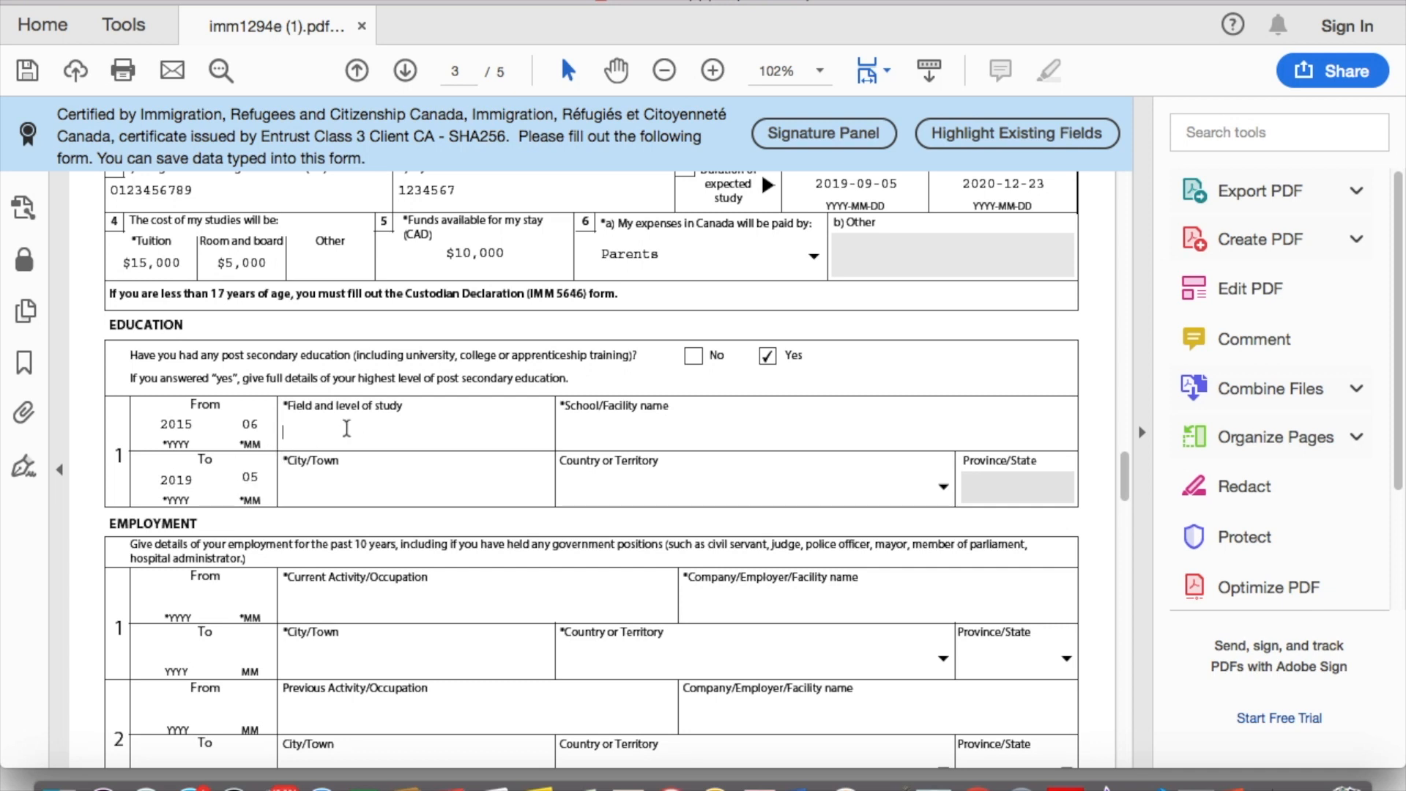
{"action": "type", "text": "Becholar of Computer Engg"}
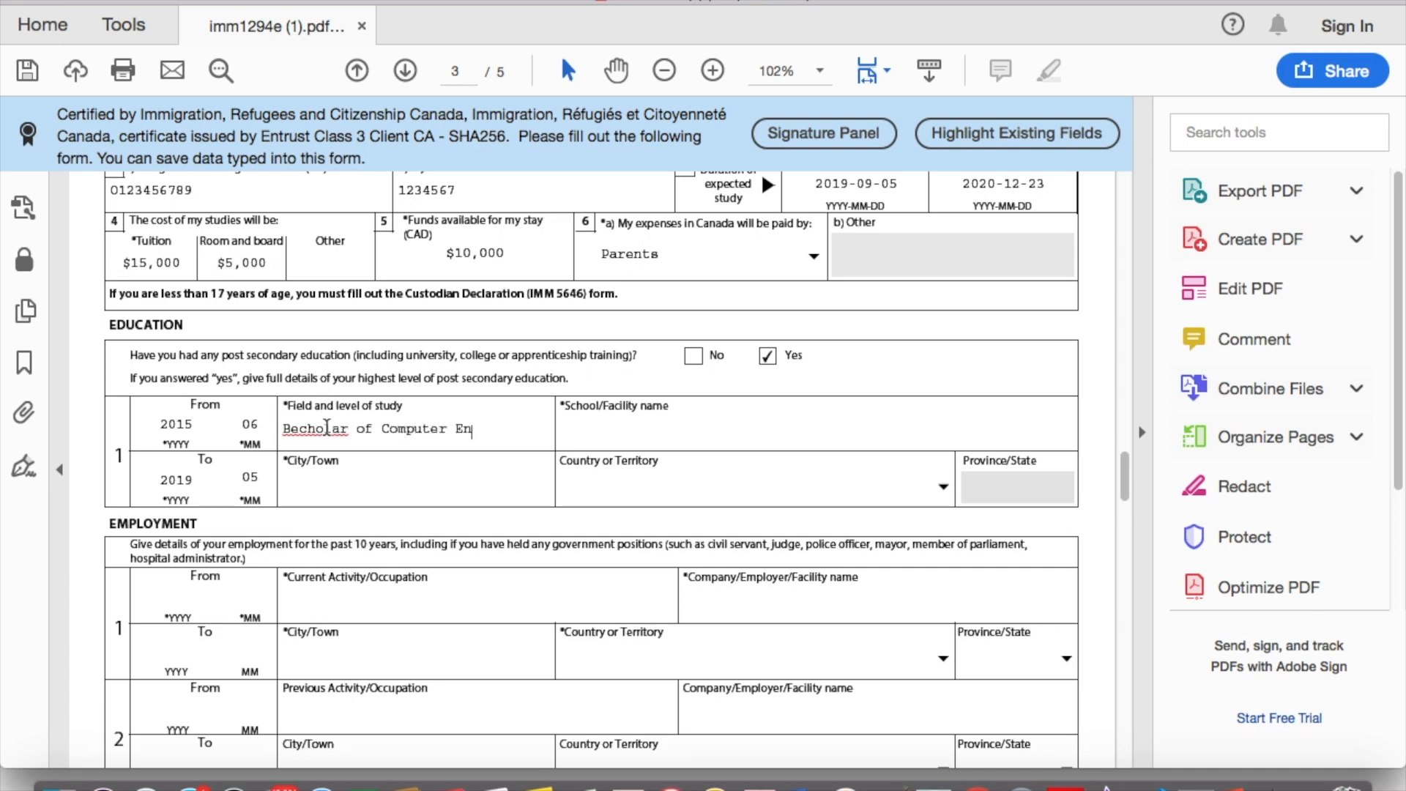
{"action": "key", "text": "BackSpace"}
{"action": "key", "text": "BackSpace"}
{"action": "type", "text": "gineeri"}
{"action": "key", "text": "BackSpace"}
{"action": "key", "text": "BackSpace"}
{"action": "key", "text": "BackSpace"}
{"action": "key", "text": "BackSpace"}
{"action": "key", "text": "BackSpace"}
{"action": "key", "text": "BackSpace"}
{"action": "type", "text": "g."}
Step: Enter LD College of Engineering, in Ahmedabad, India, as the school
{"action": "key", "text": "Tab"}
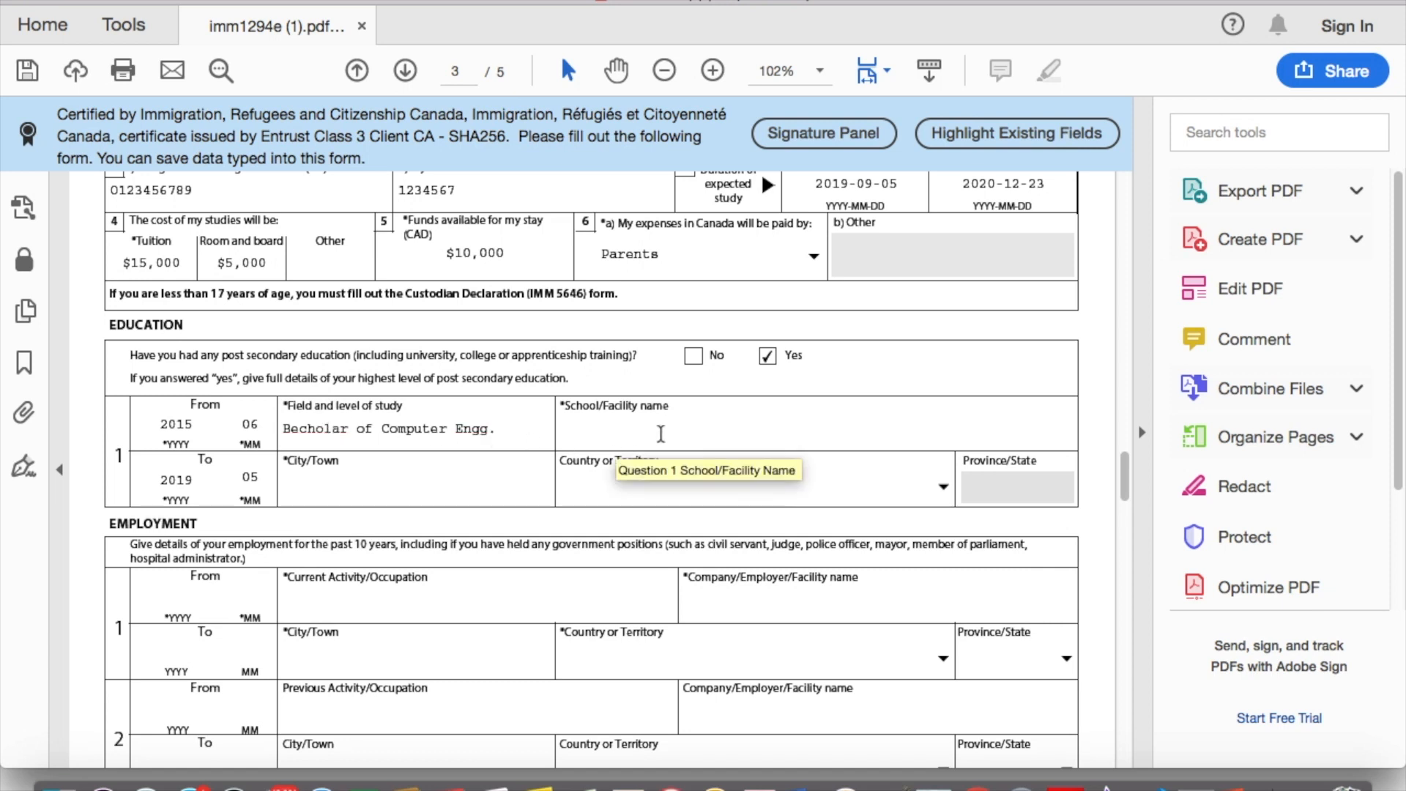
{"action": "type", "text": "LD College of Engineering"}
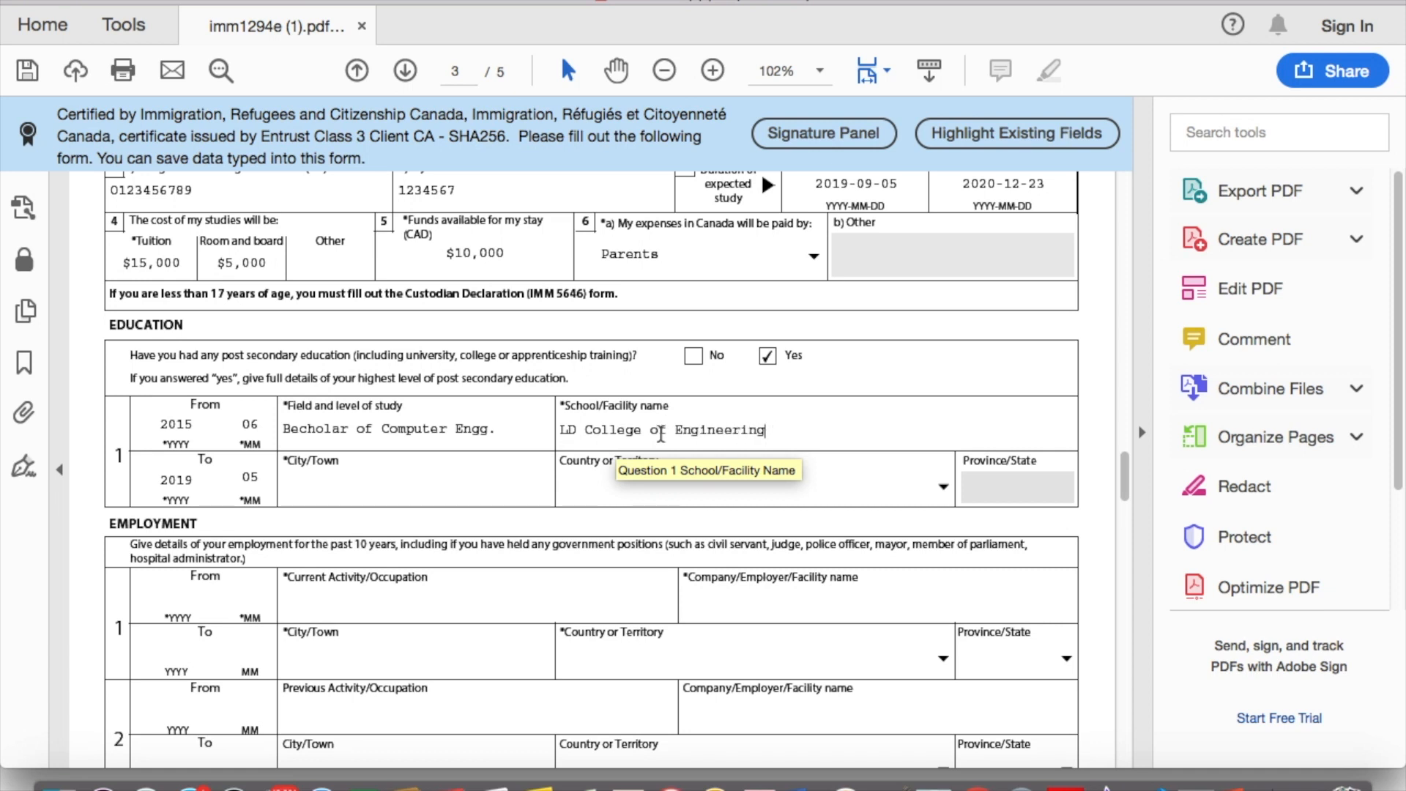
{"action": "left_click", "coordinate": [460, 481]}
{"action": "type", "text": "Ahmedabad"}
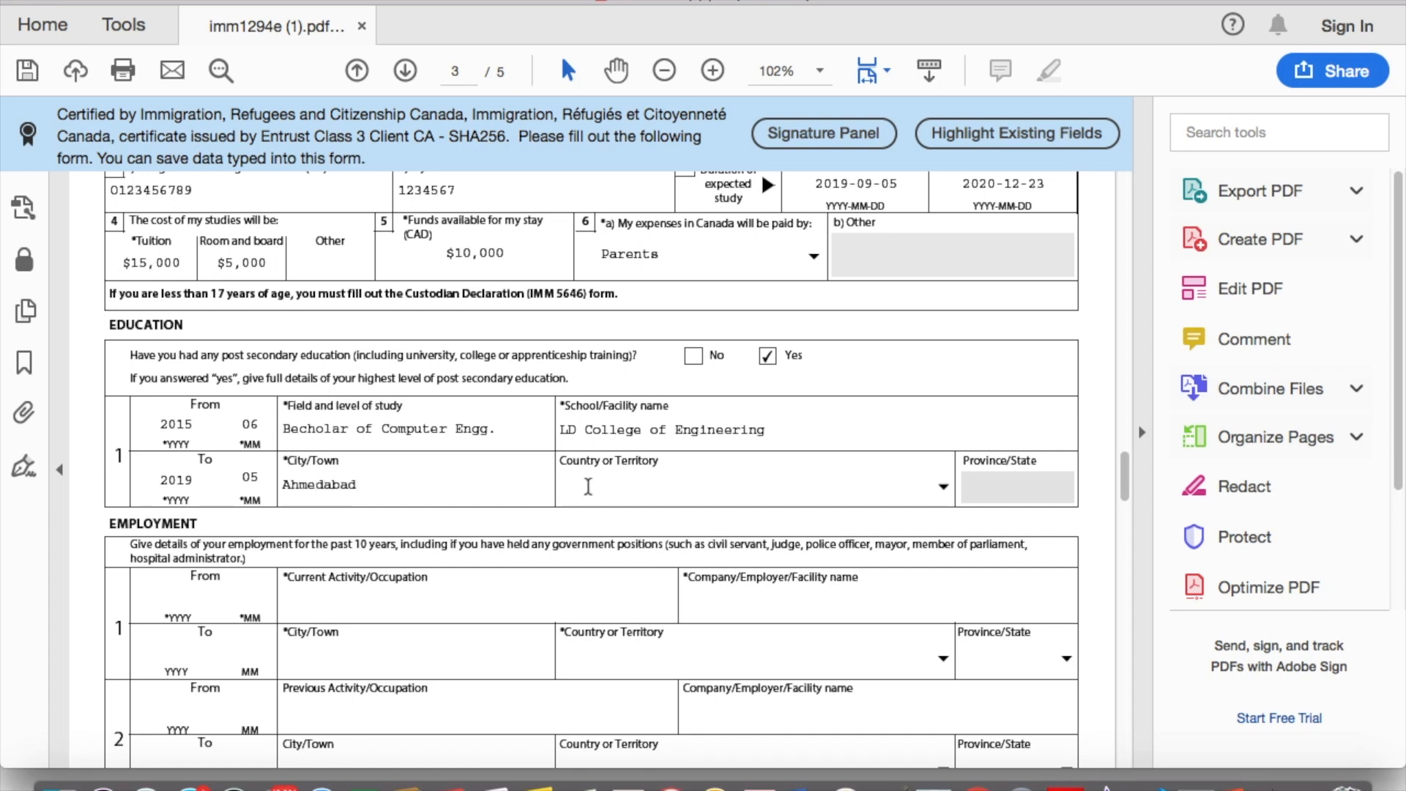
{"action": "type", "text": "in"}
{"action": "key", "text": "BackSpace"}
{"action": "key", "text": "BackSpace"}
{"action": "left_click", "coordinate": [943, 487]}
{"action": "type", "text": "in"}
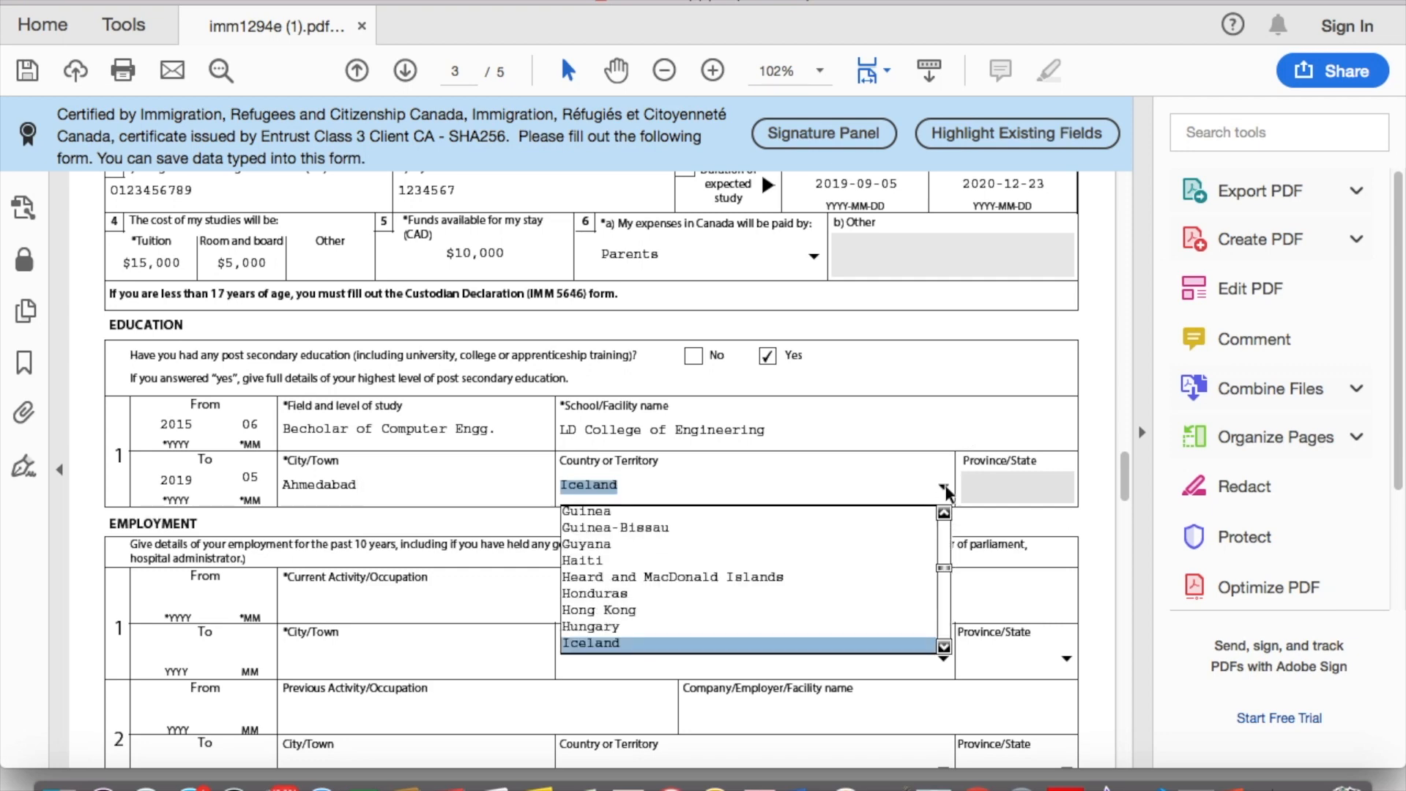
{"action": "left_click", "coordinate": [945, 488]}
{"action": "scroll", "coordinate": [470, 517], "scroll_direction": "down", "scroll_amount": 3}
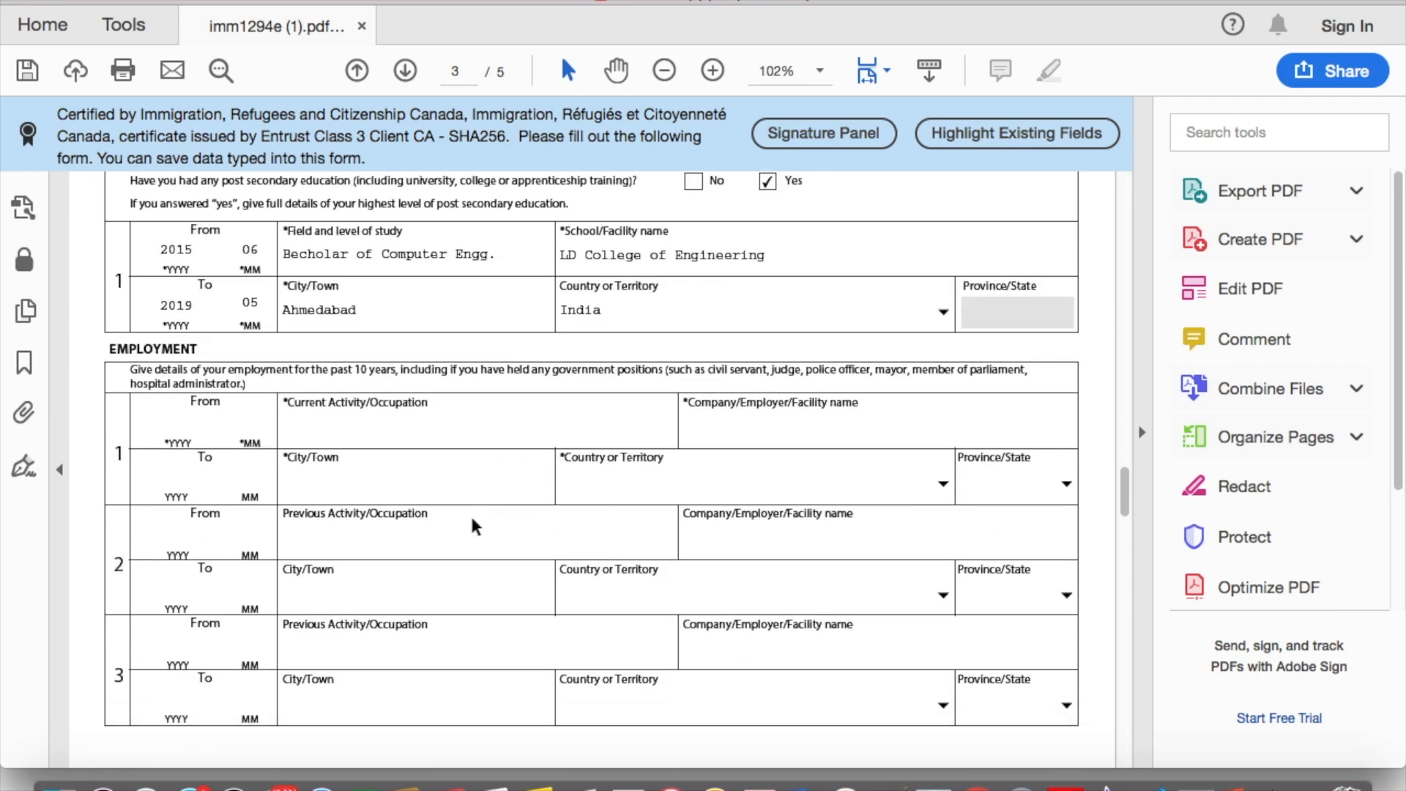
Step: Fill the first employment's occupation and city with Not Applicable
{"action": "left_click", "coordinate": [185, 414]}
{"action": "left_click", "coordinate": [327, 424]}
{"action": "type", "text": "N/A"}
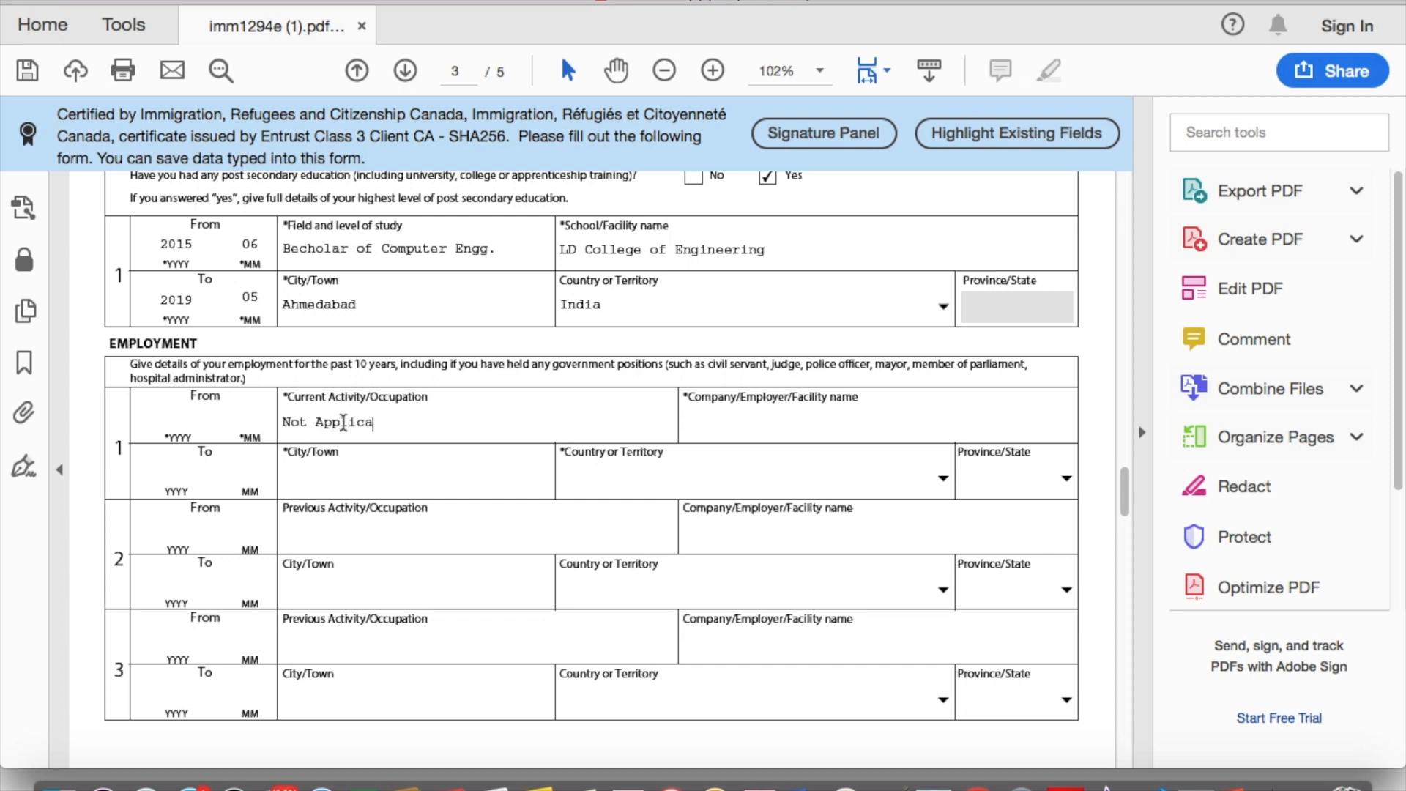
{"action": "key", "text": "Tab"}
{"action": "type", "text": "Niot"}
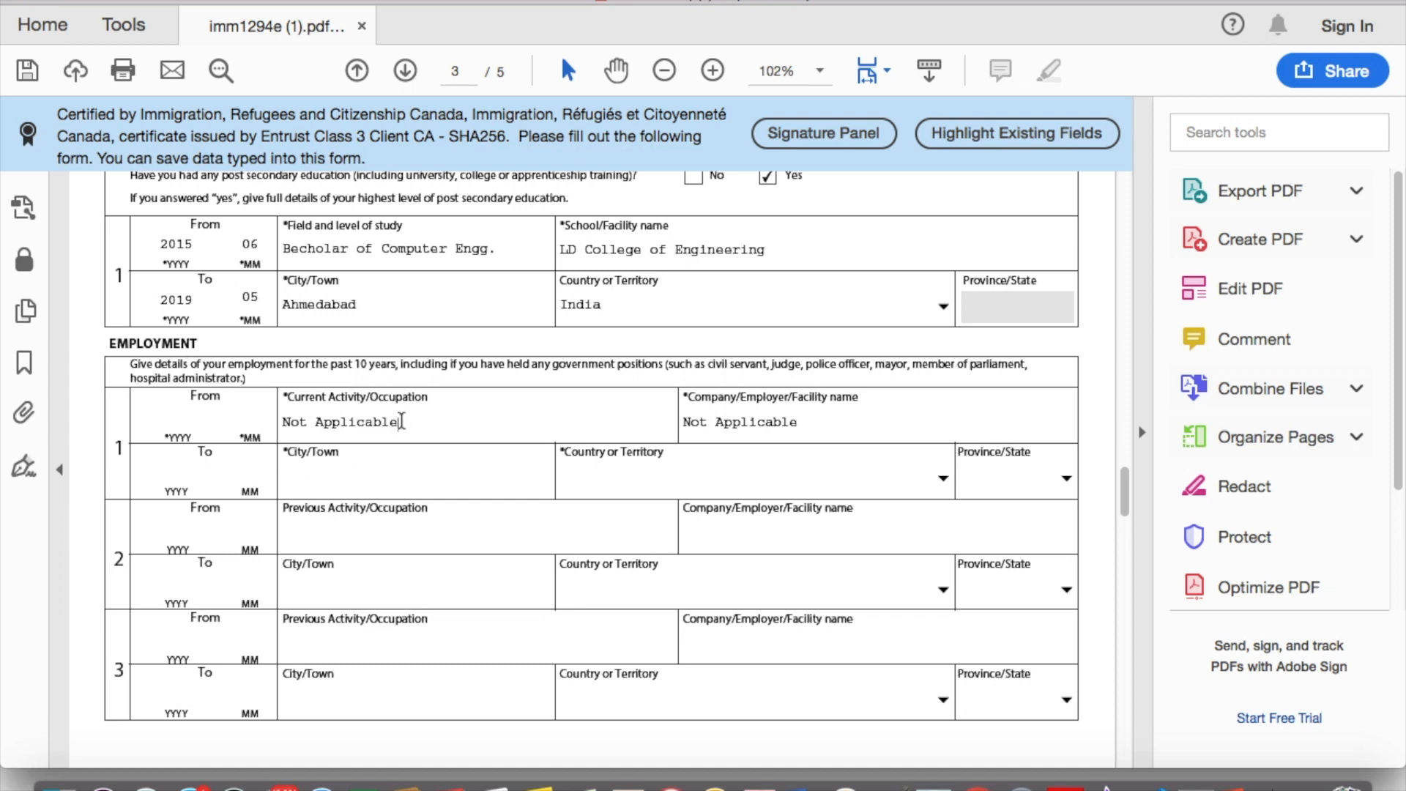
{"action": "left_click_drag", "start_coordinate": [399, 422], "coordinate": [279, 420]}
{"action": "key", "text": "super+c"}
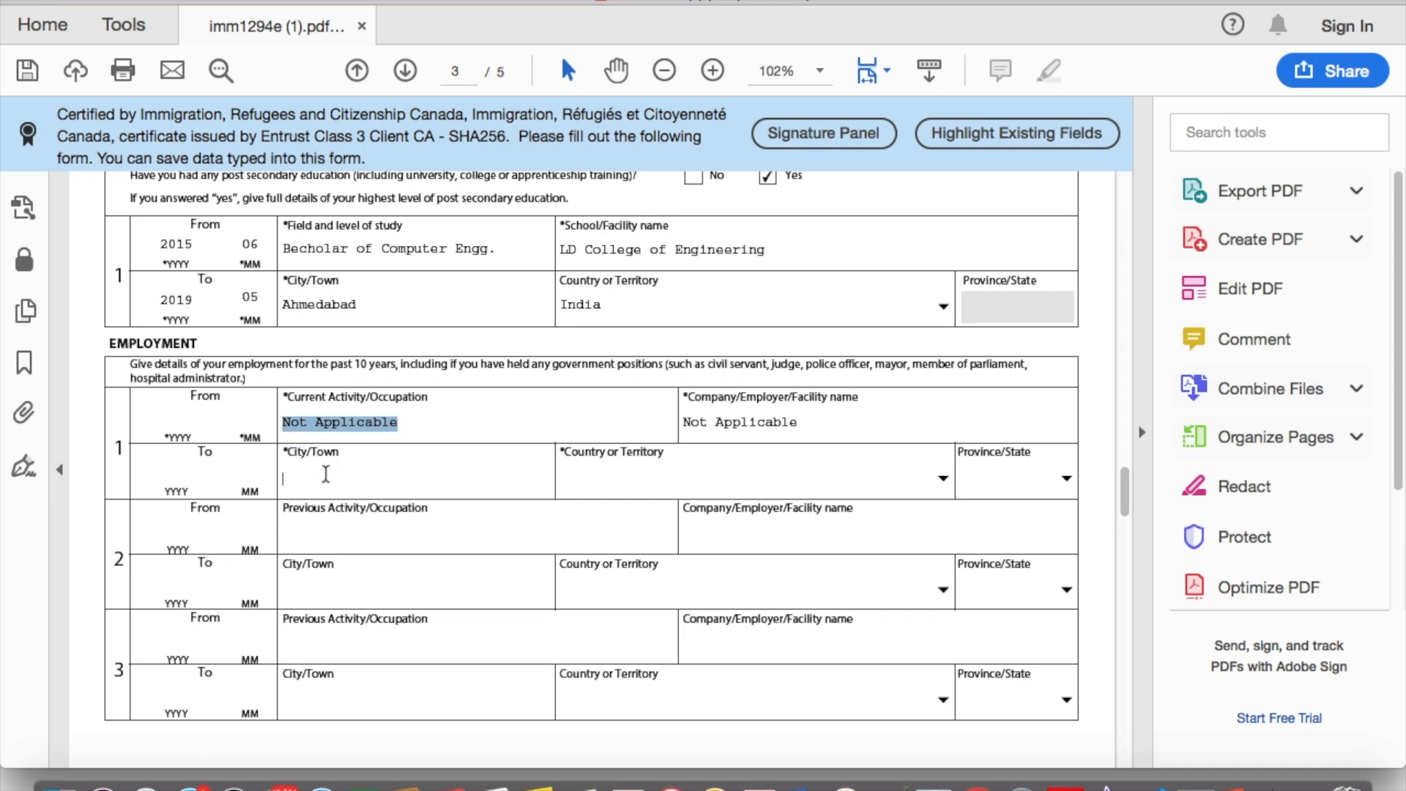
{"action": "left_click", "coordinate": [322, 476]}
{"action": "key", "text": "super+v"}
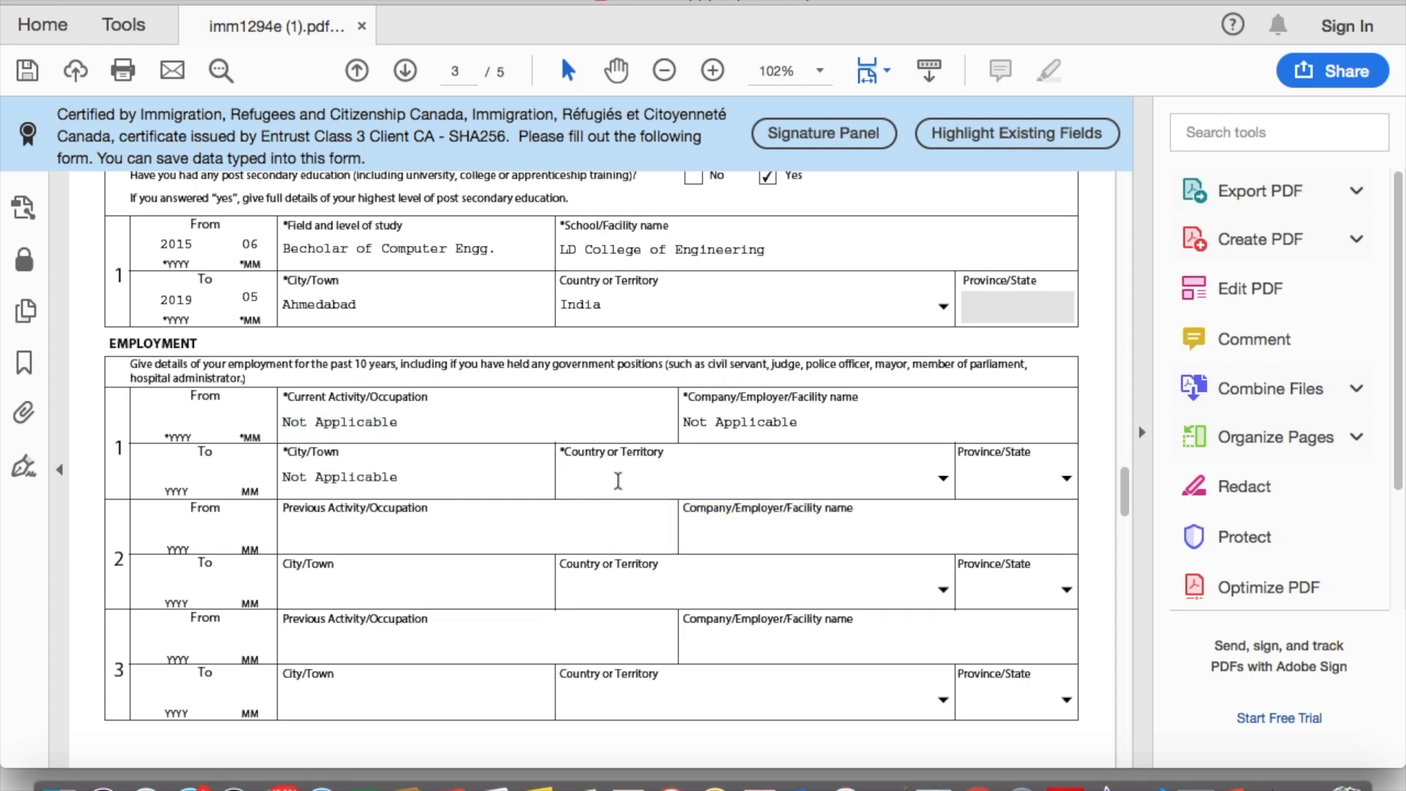
{"action": "left_click_drag", "start_coordinate": [399, 476], "coordinate": [272, 477]}
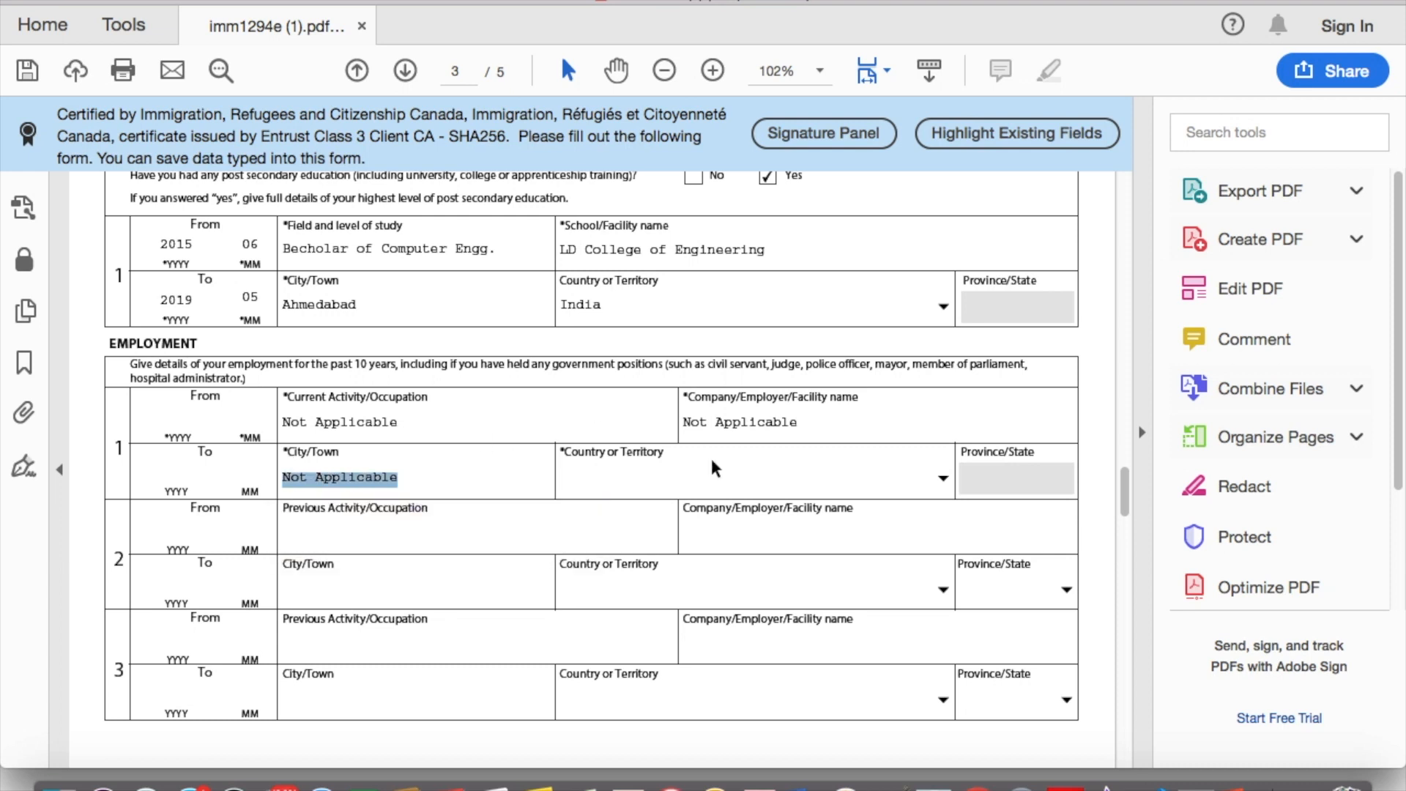
Step: Choose India as the first employment's country or territory
{"action": "left_click", "coordinate": [698, 486]}
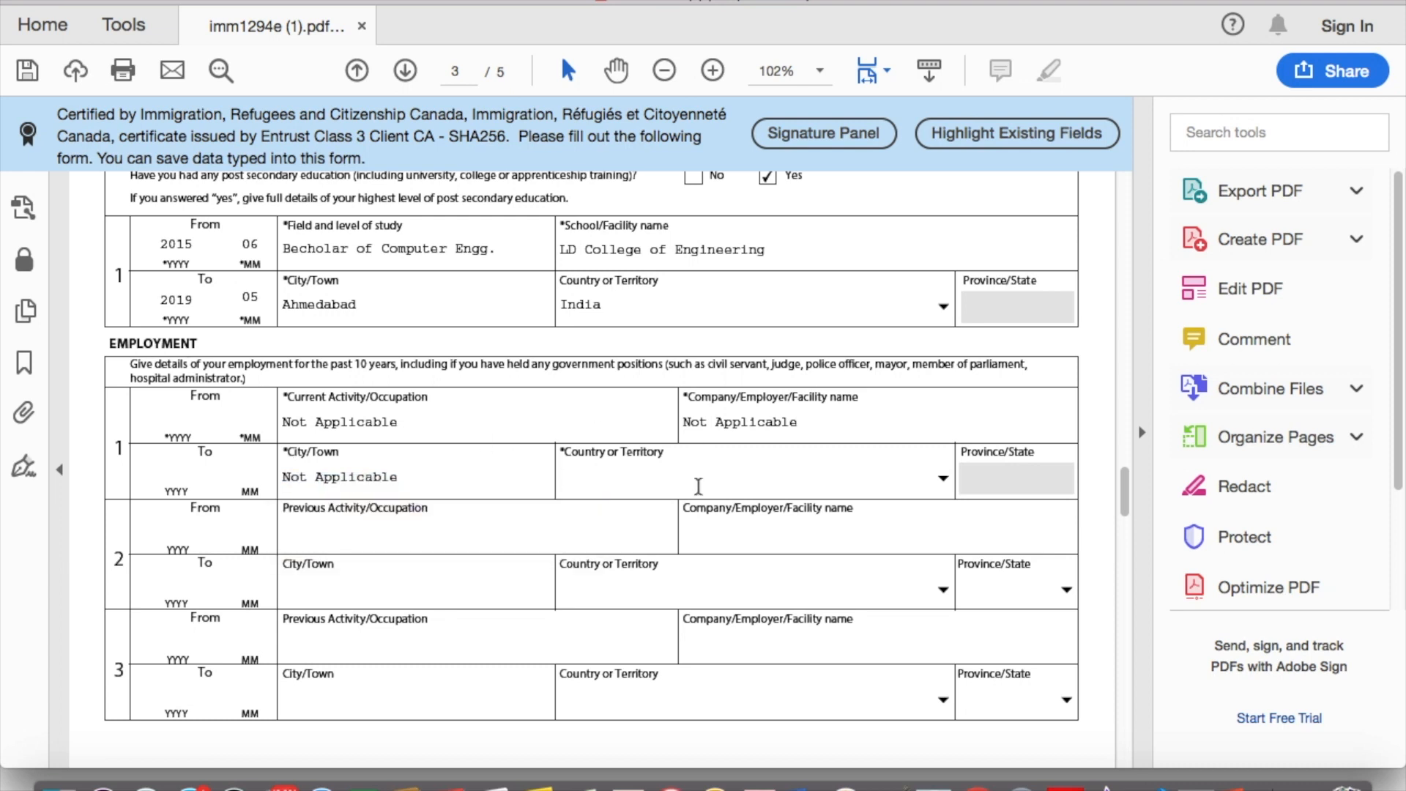
{"action": "left_click", "coordinate": [943, 478]}
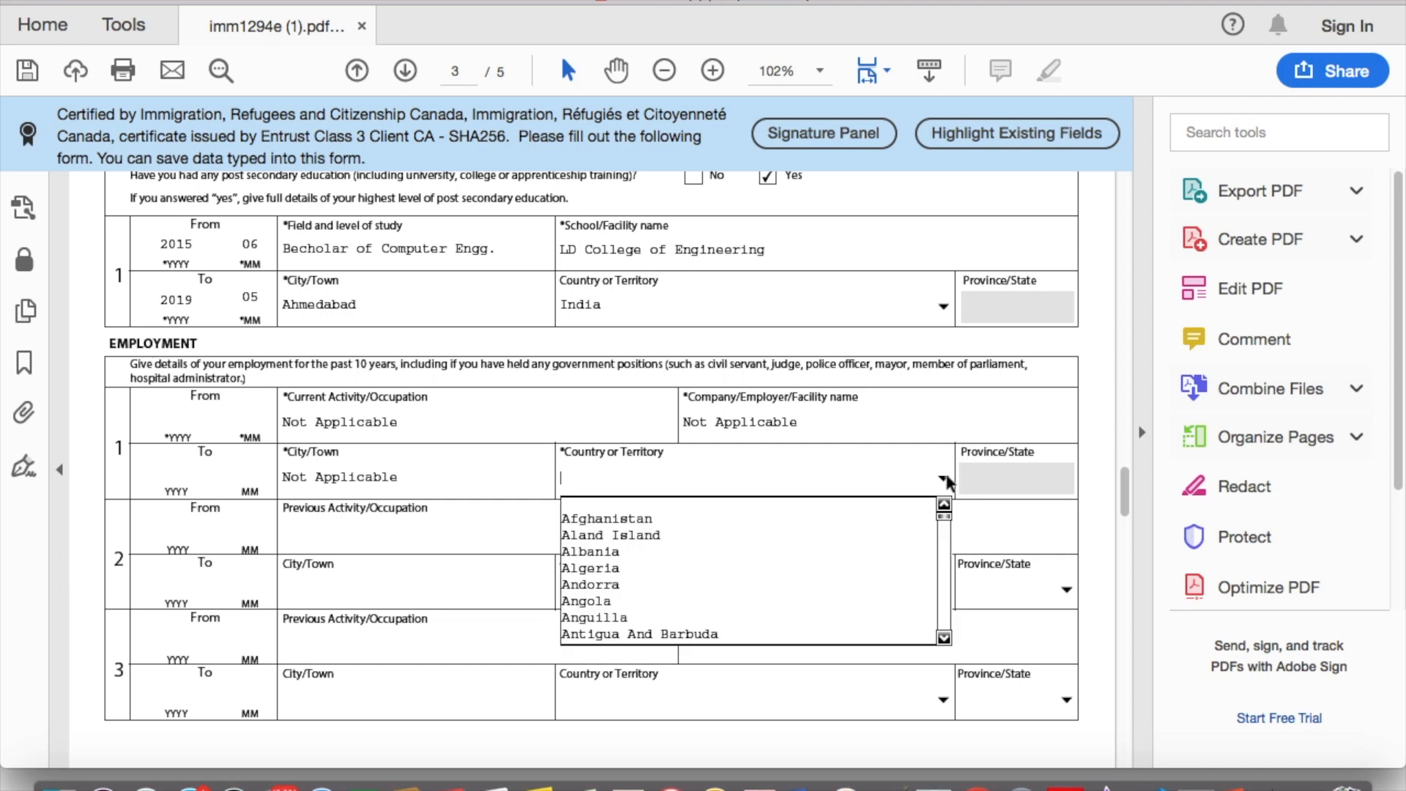
{"action": "left_click", "coordinate": [804, 504]}
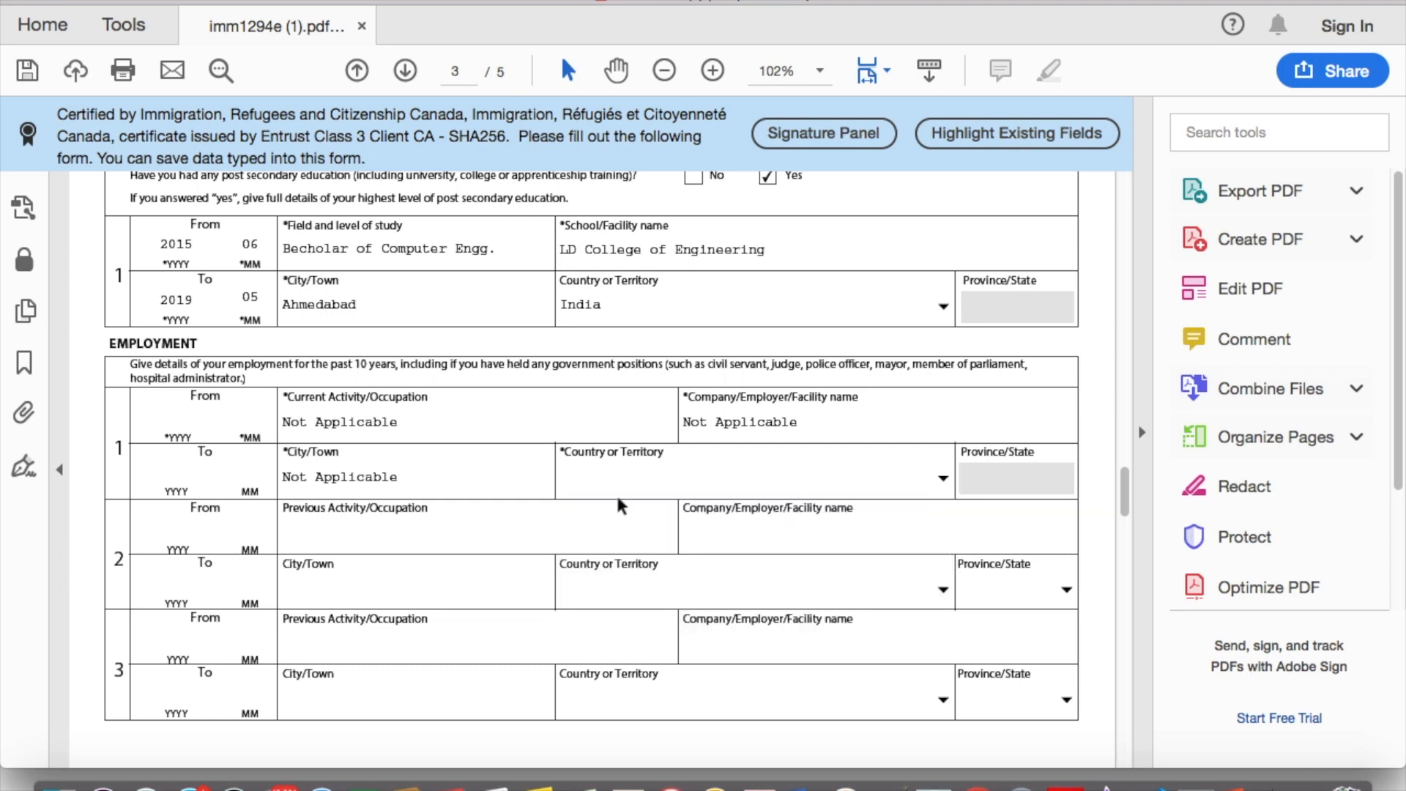
{"action": "left_click", "coordinate": [946, 480]}
{"action": "key", "text": "n"}
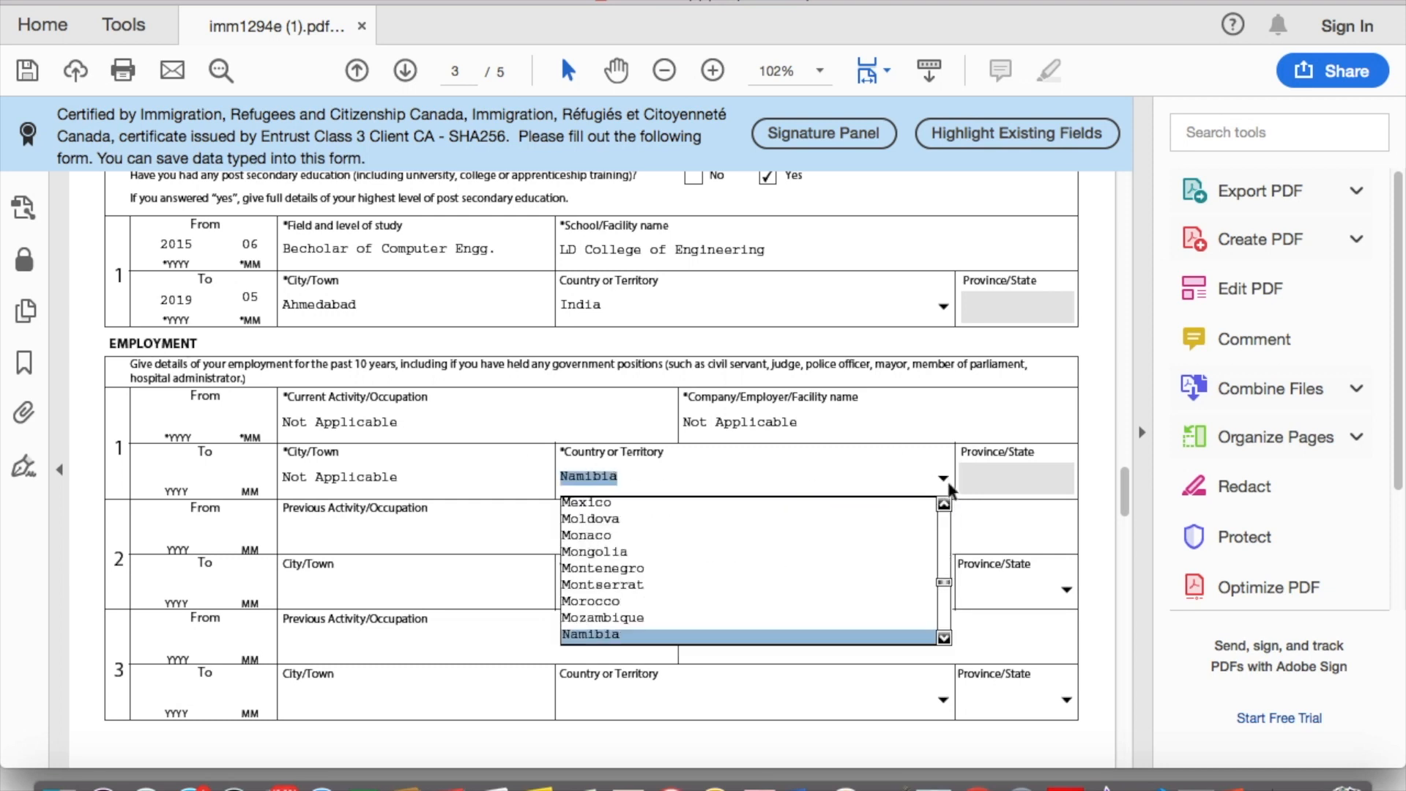
{"action": "key", "text": "n"}
{"action": "key", "text": "i"}
{"action": "key", "text": "i"}
{"action": "key", "text": "i"}
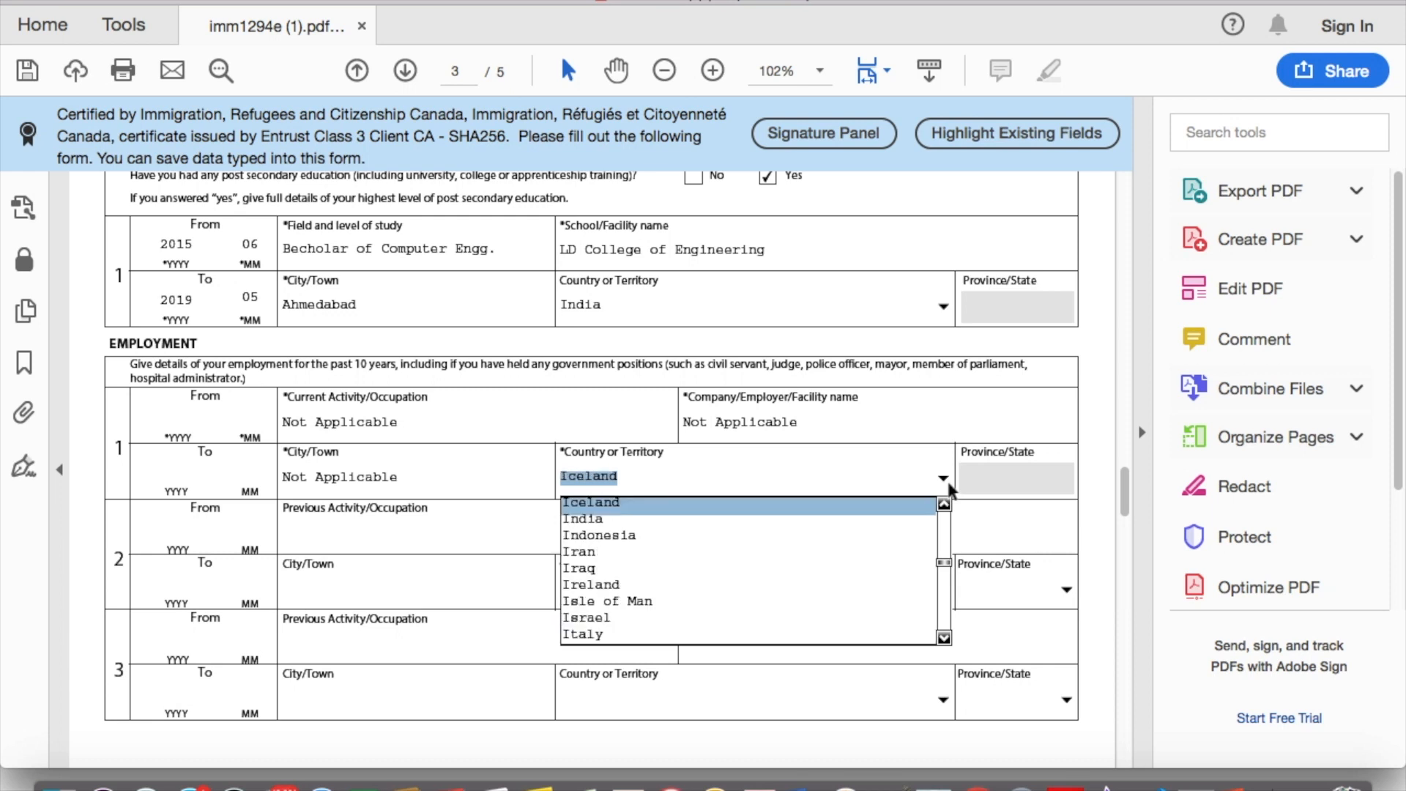
{"action": "key", "text": "Up"}
{"action": "key", "text": "Return"}
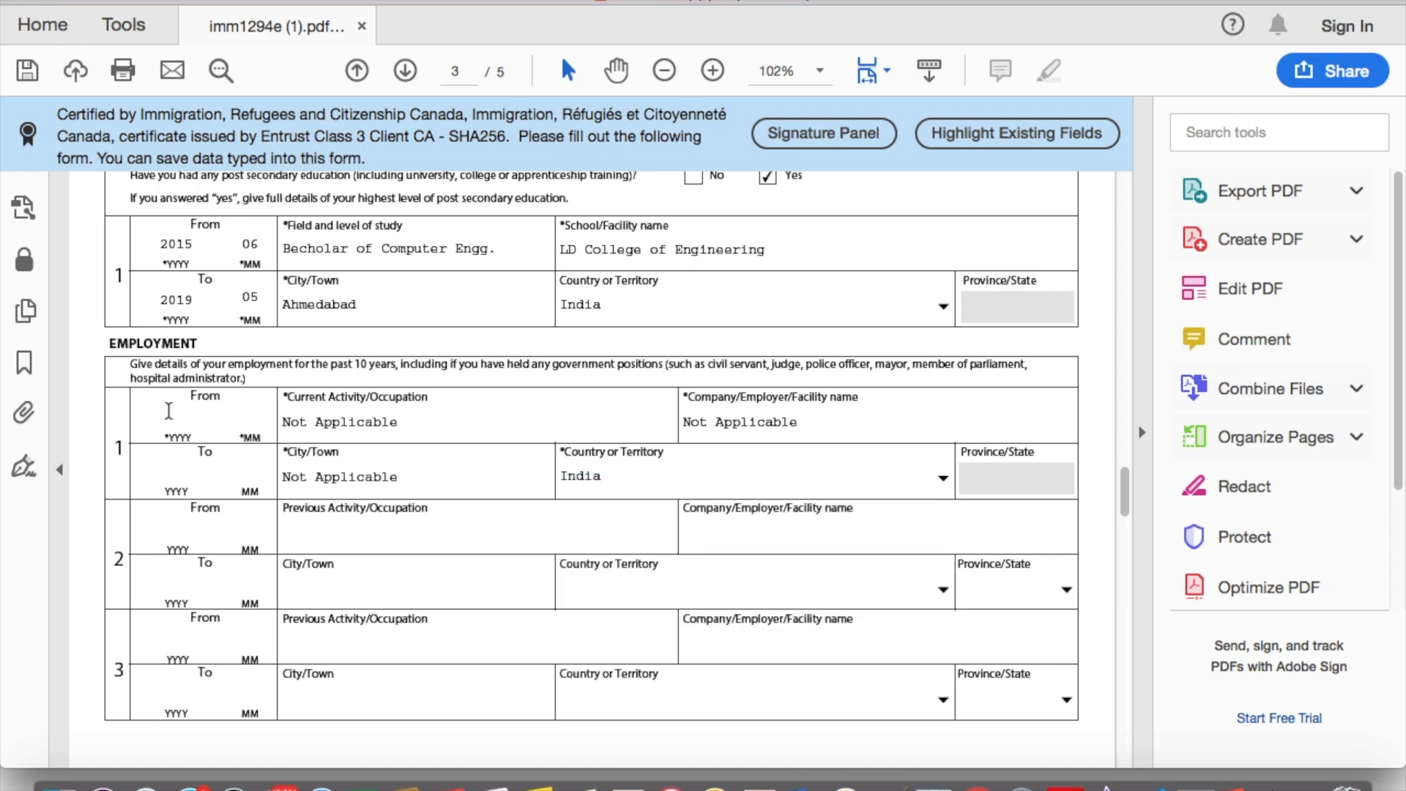
Step: Enter 2019 as the employment start year and move down to page 4
{"action": "type", "text": "2019"}
{"action": "scroll", "coordinate": [265, 410], "scroll_direction": "down", "scroll_amount": 10}
{"action": "scroll", "coordinate": [272, 407], "scroll_direction": "up", "scroll_amount": 7}
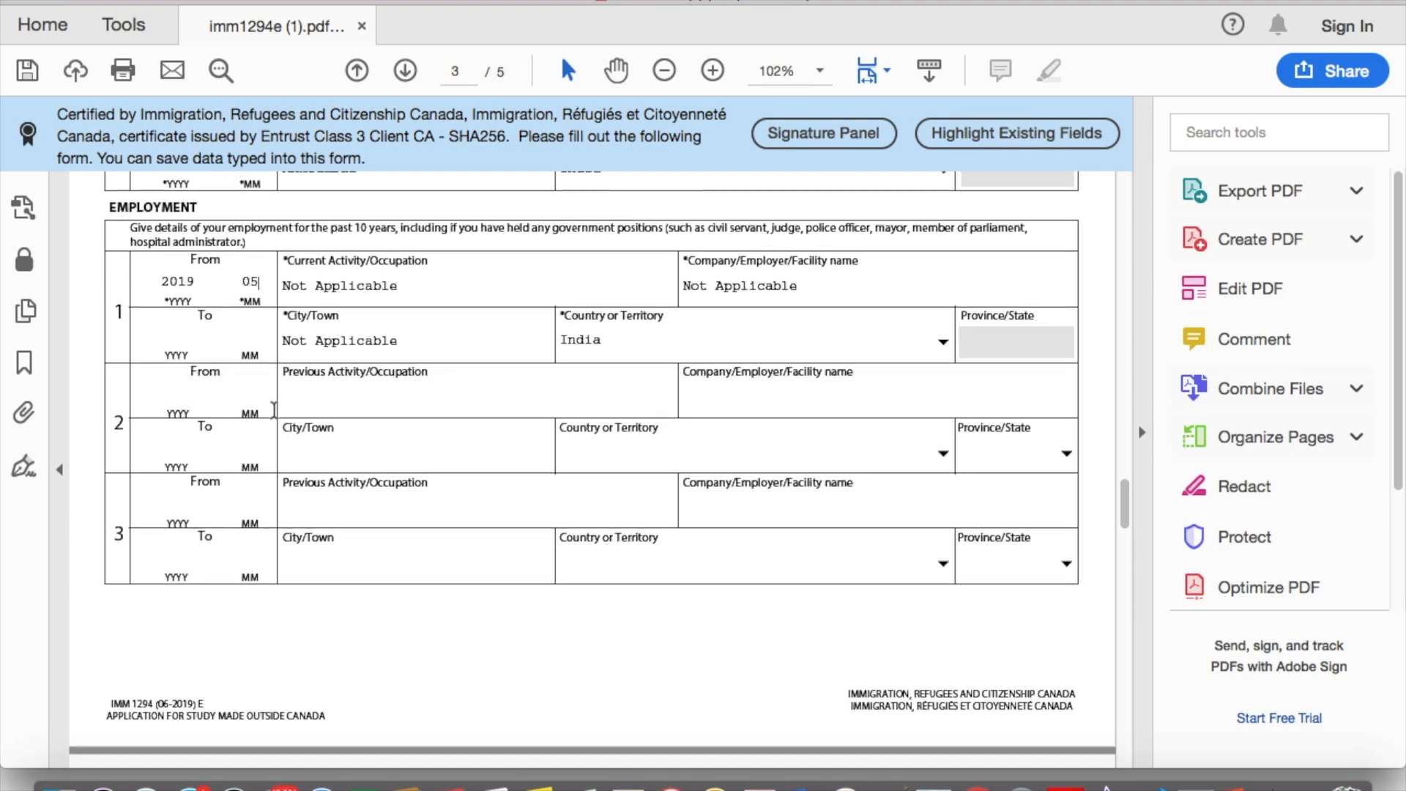
{"action": "scroll", "coordinate": [410, 476], "scroll_direction": "down", "scroll_amount": 7}
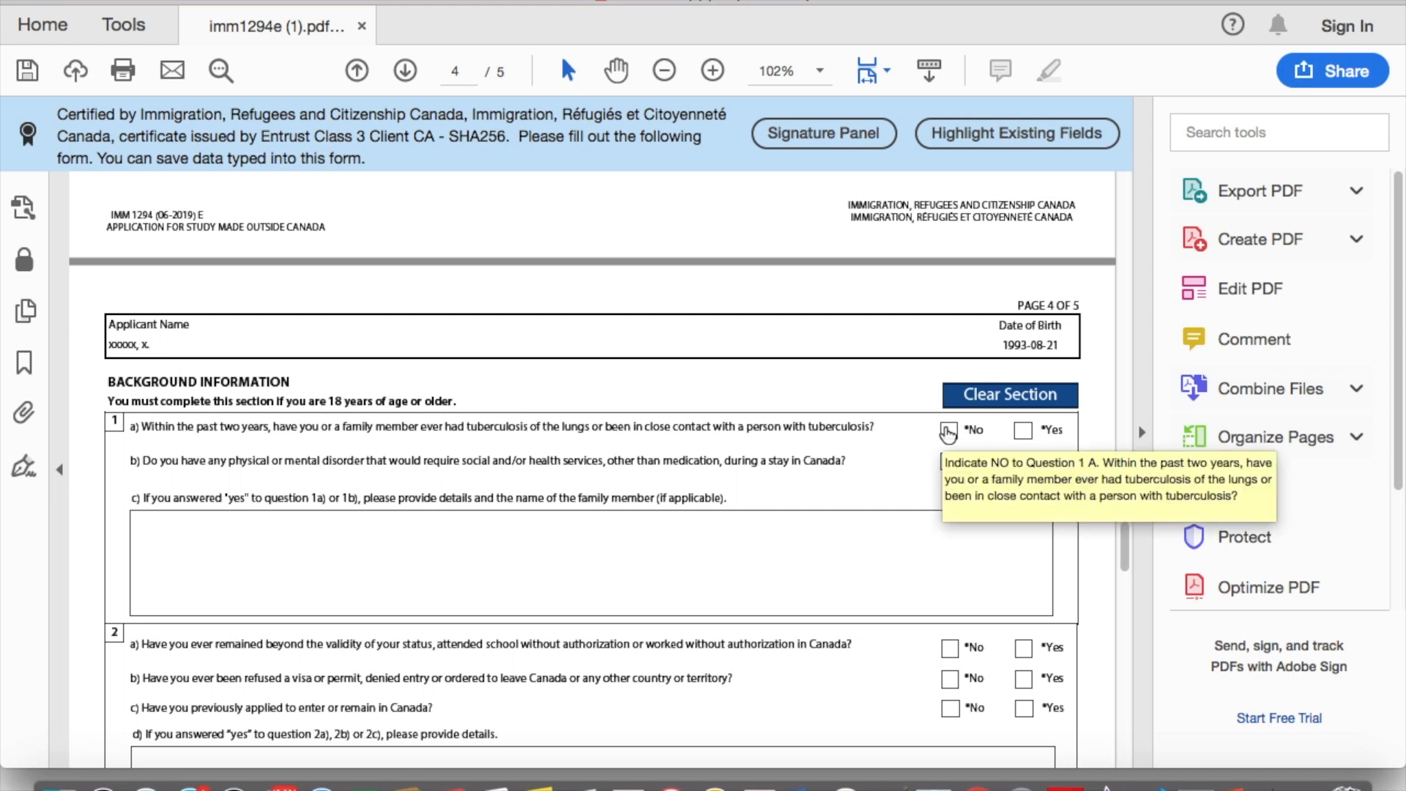
Step: Tick No for background questions 1a, 1b, 2a, 2b, 2c, 3a and 4a
{"action": "left_click", "coordinate": [948, 432]}
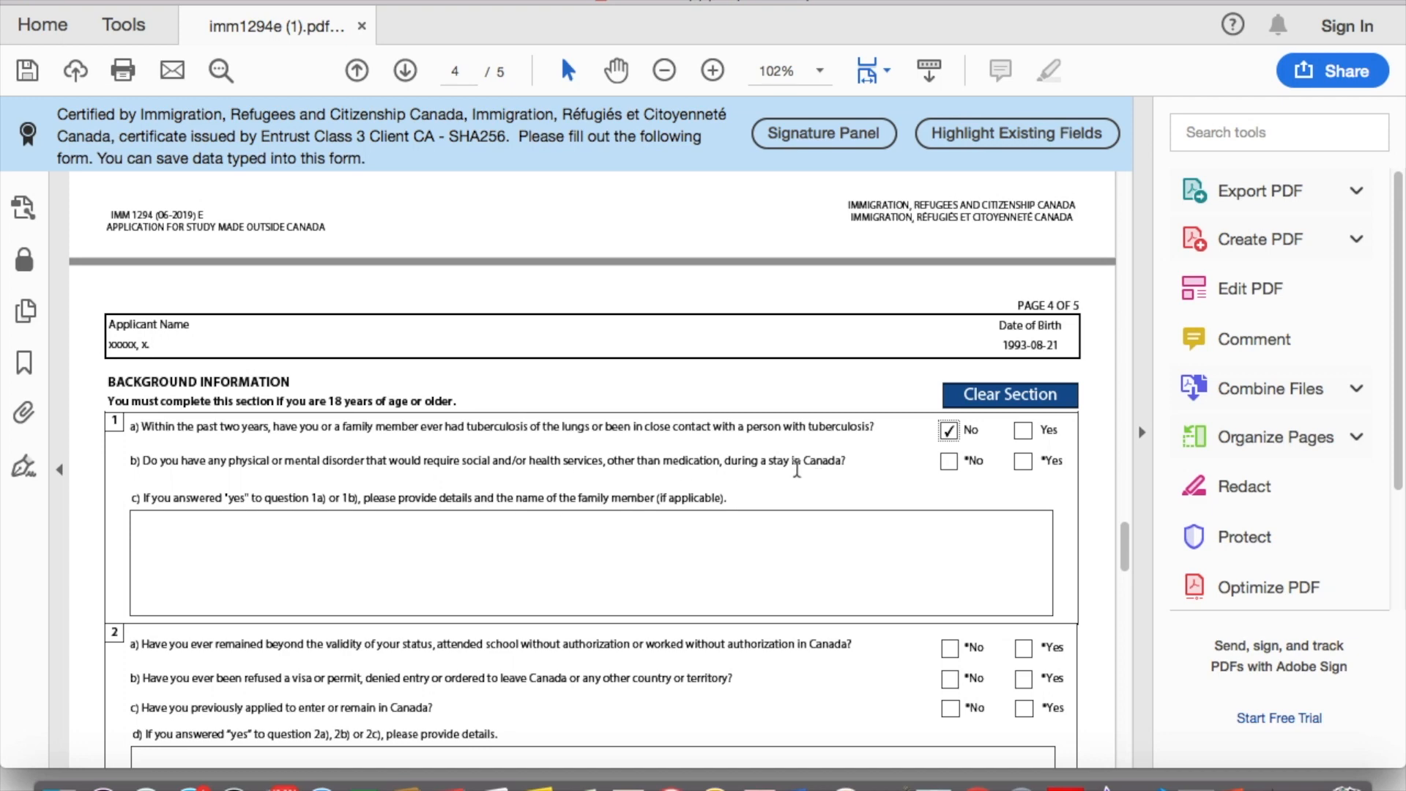
{"action": "scroll", "coordinate": [797, 470], "scroll_direction": "down", "scroll_amount": 2}
{"action": "left_click", "coordinate": [946, 371]}
{"action": "scroll", "coordinate": [817, 456], "scroll_direction": "down", "scroll_amount": 3}
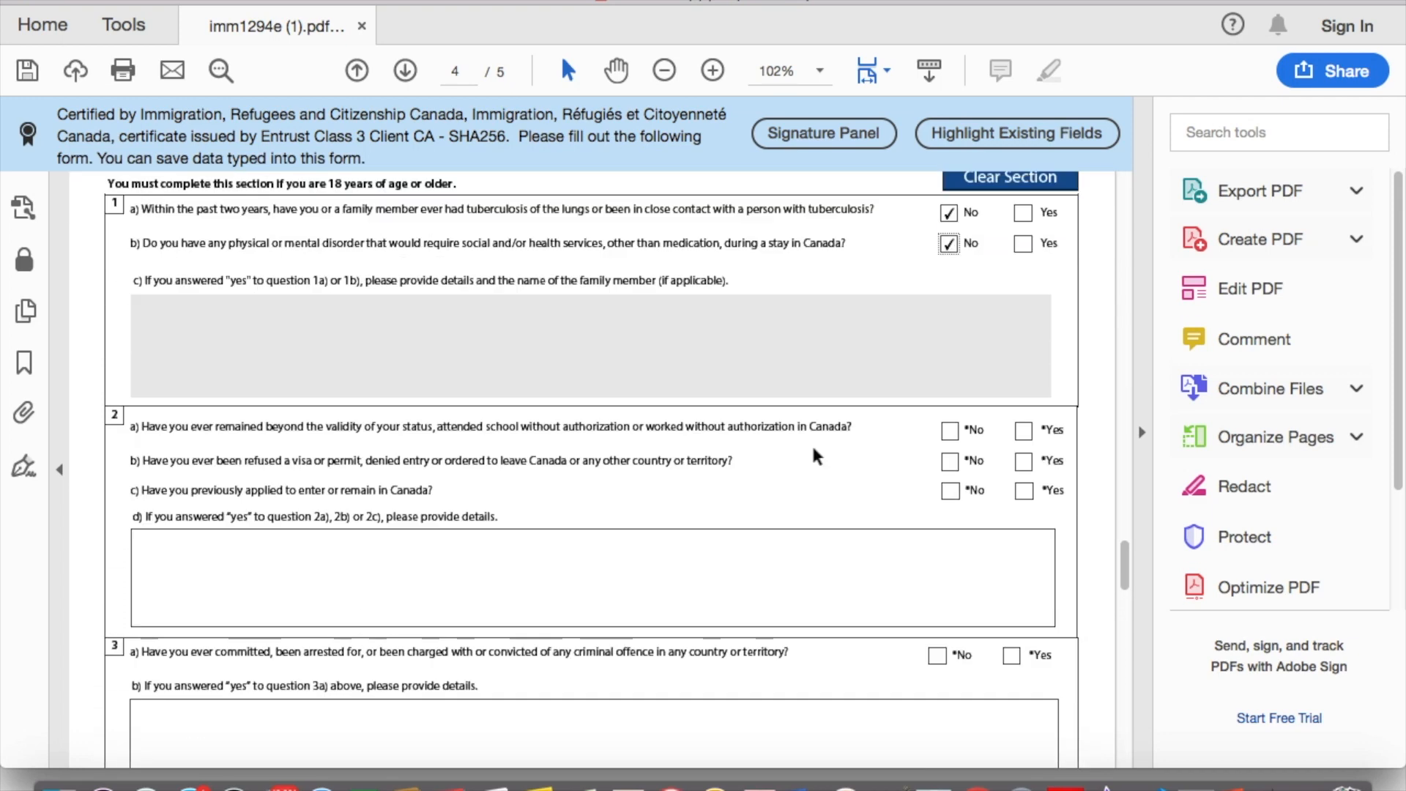
{"action": "scroll", "coordinate": [817, 456], "scroll_direction": "down", "scroll_amount": 2}
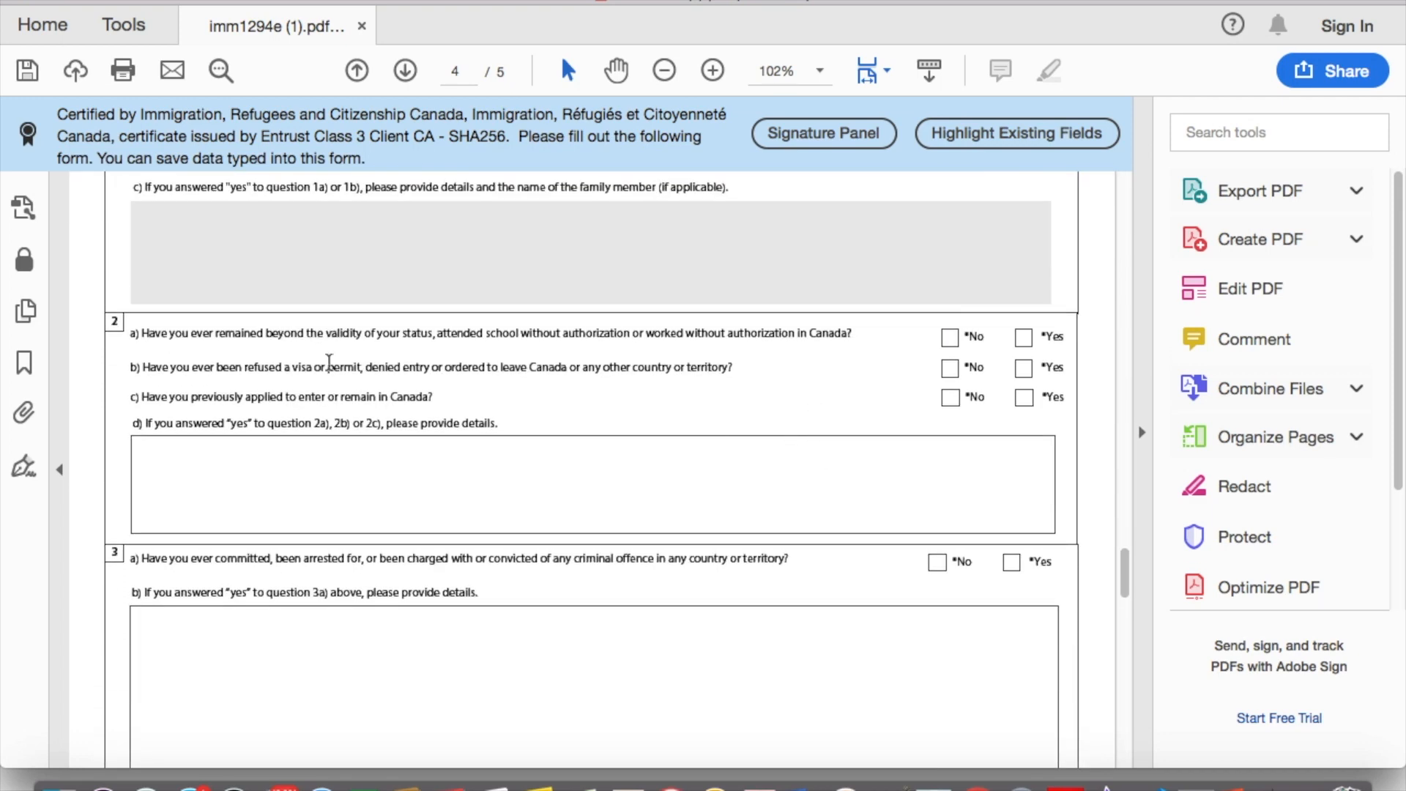
{"action": "left_click", "coordinate": [953, 339]}
{"action": "left_click", "coordinate": [952, 370]}
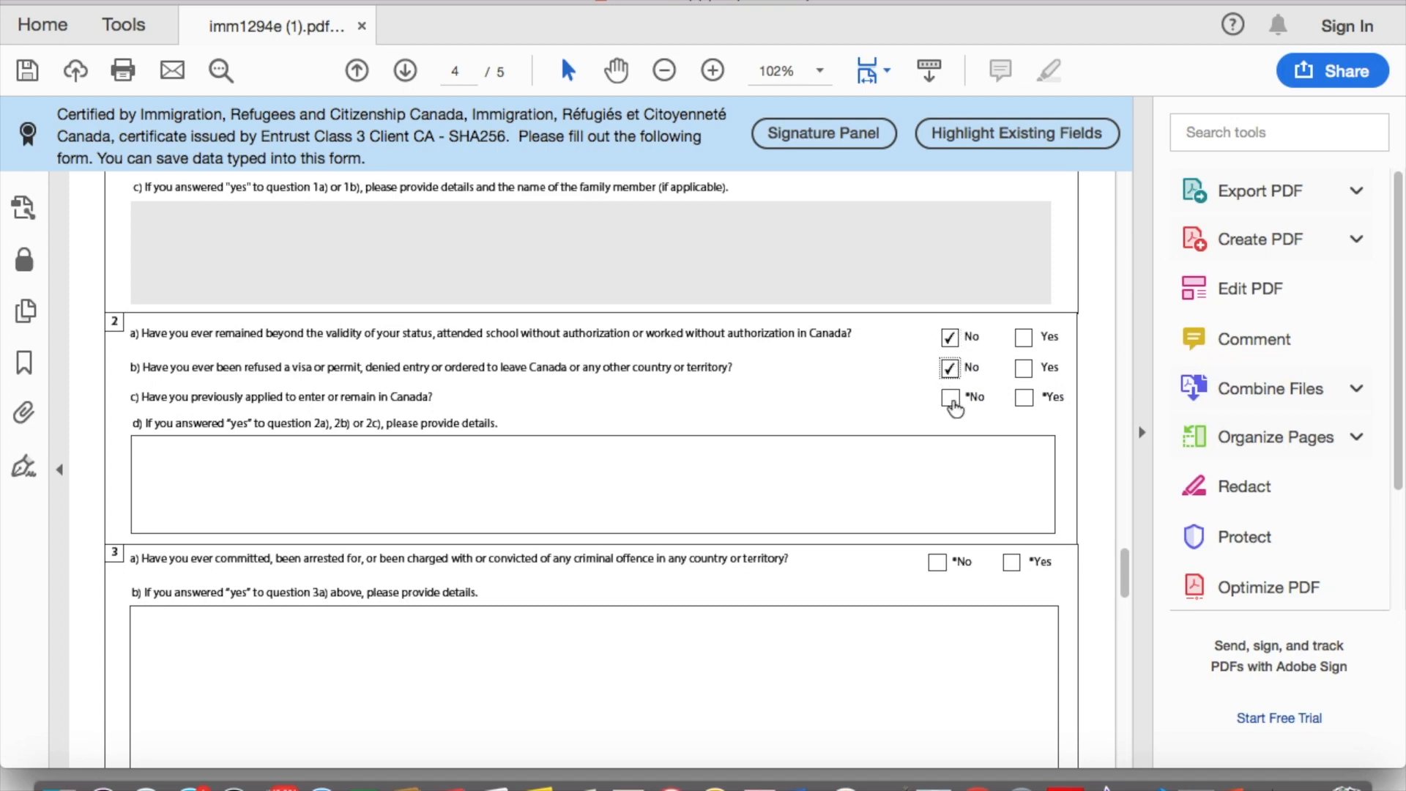
{"action": "left_click", "coordinate": [951, 400]}
{"action": "scroll", "coordinate": [825, 344], "scroll_direction": "down", "scroll_amount": 5}
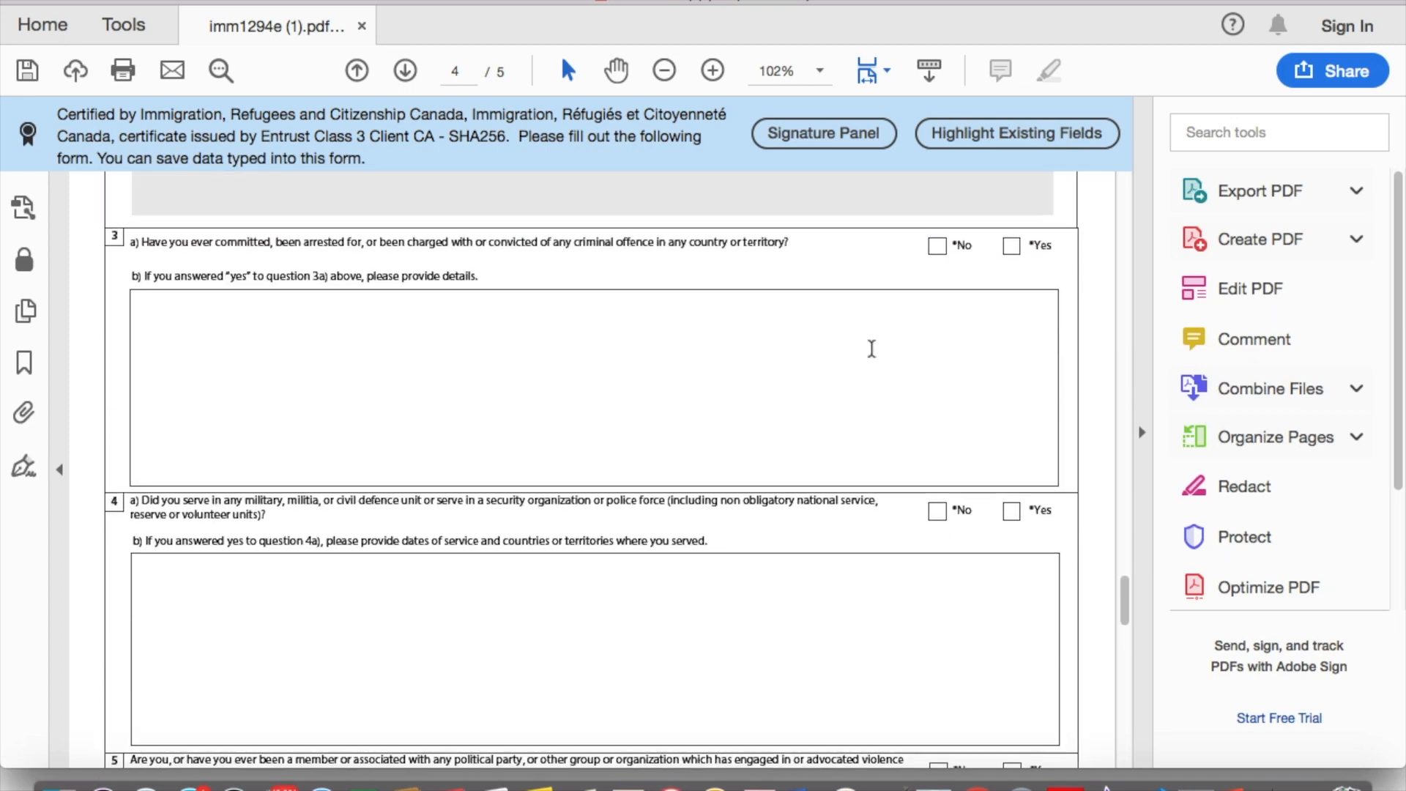
{"action": "left_click", "coordinate": [937, 246]}
{"action": "scroll", "coordinate": [891, 376], "scroll_direction": "down", "scroll_amount": 4}
{"action": "left_click", "coordinate": [938, 325]}
{"action": "scroll", "coordinate": [811, 377], "scroll_direction": "down", "scroll_amount": 3}
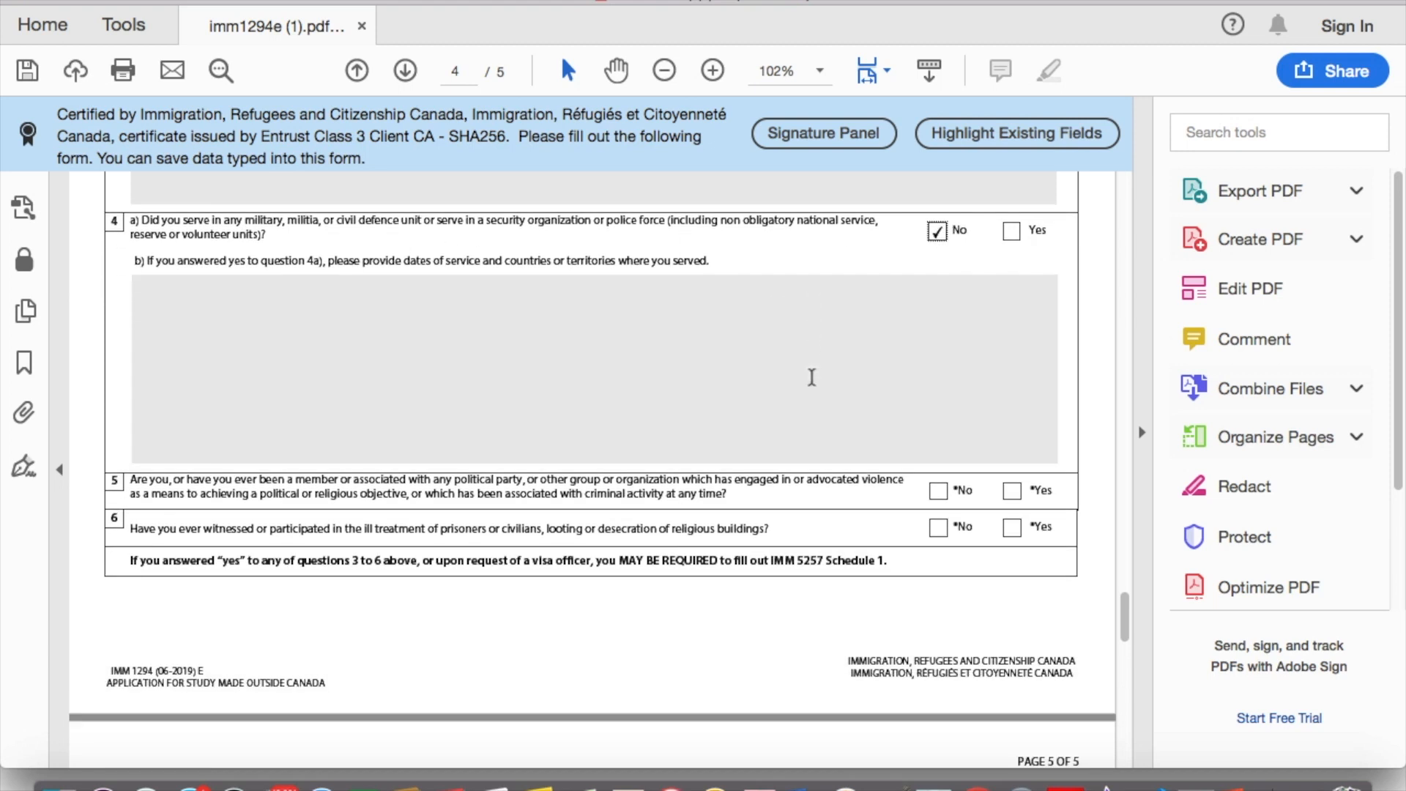
Step: Answer No to questions 5 and 6 and tick Yes to consent to future contact
{"action": "left_click", "coordinate": [940, 489]}
{"action": "scroll", "coordinate": [944, 498], "scroll_direction": "down", "scroll_amount": 2}
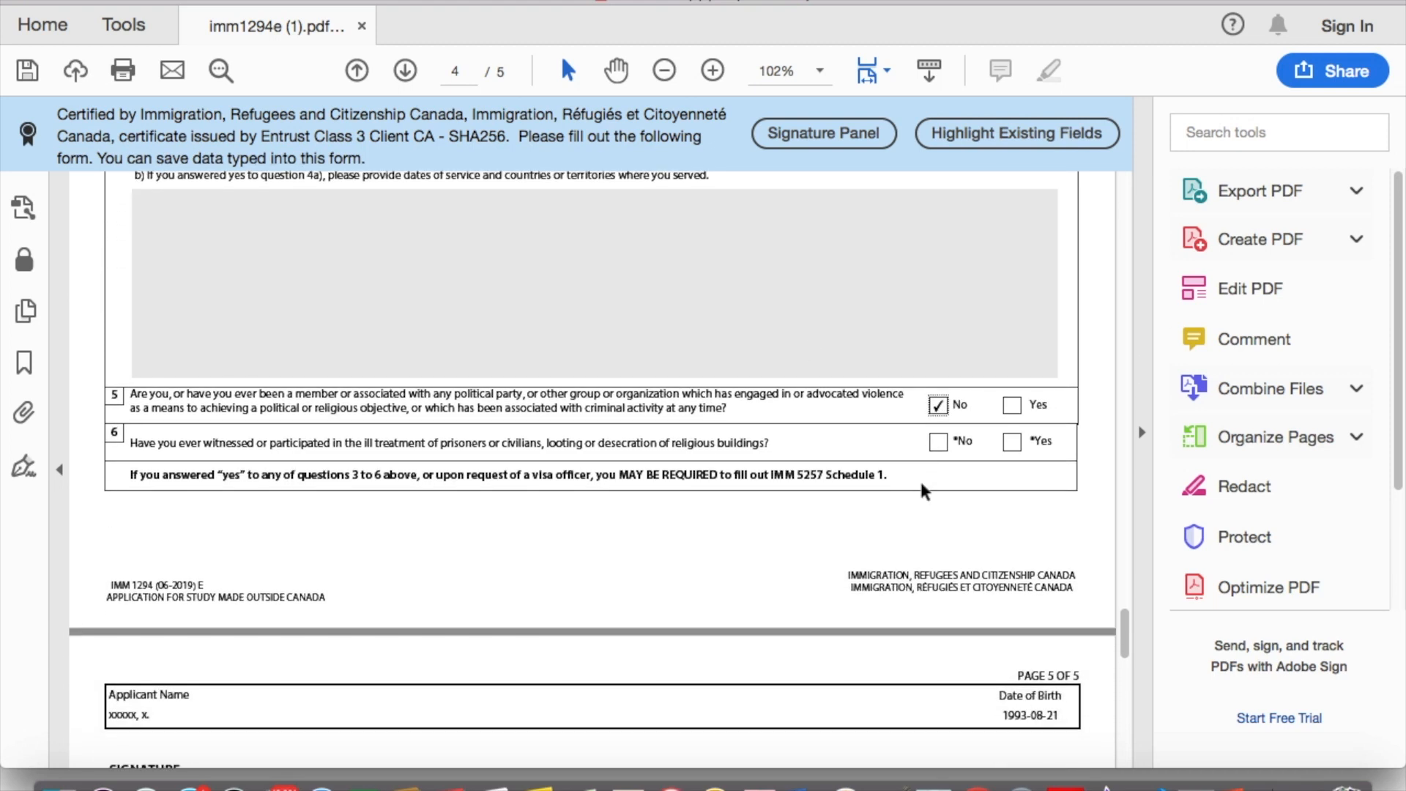
{"action": "left_click", "coordinate": [938, 442]}
{"action": "scroll", "coordinate": [706, 437], "scroll_direction": "down", "scroll_amount": 10}
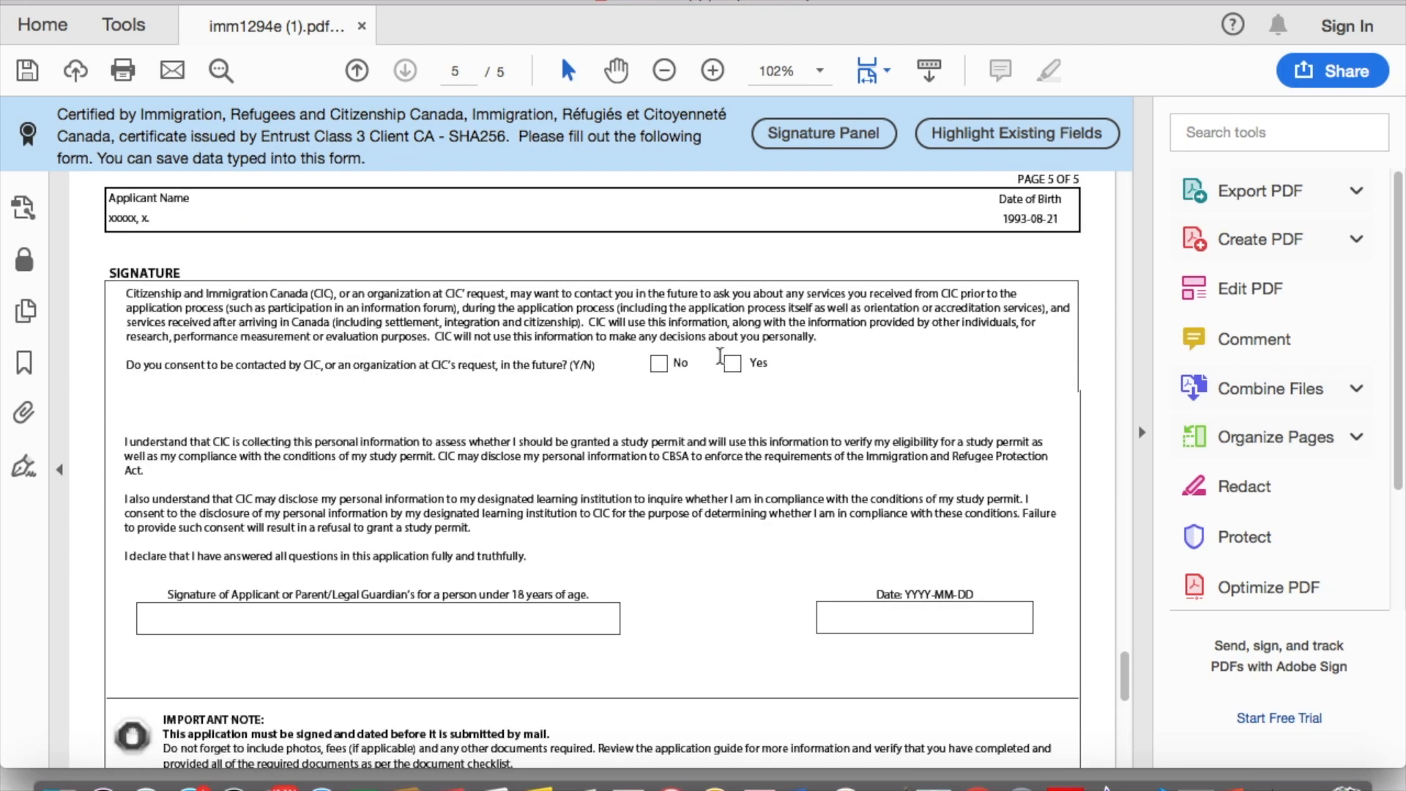
{"action": "left_click", "coordinate": [732, 363]}
{"action": "scroll", "coordinate": [239, 443], "scroll_direction": "down", "scroll_amount": 2}
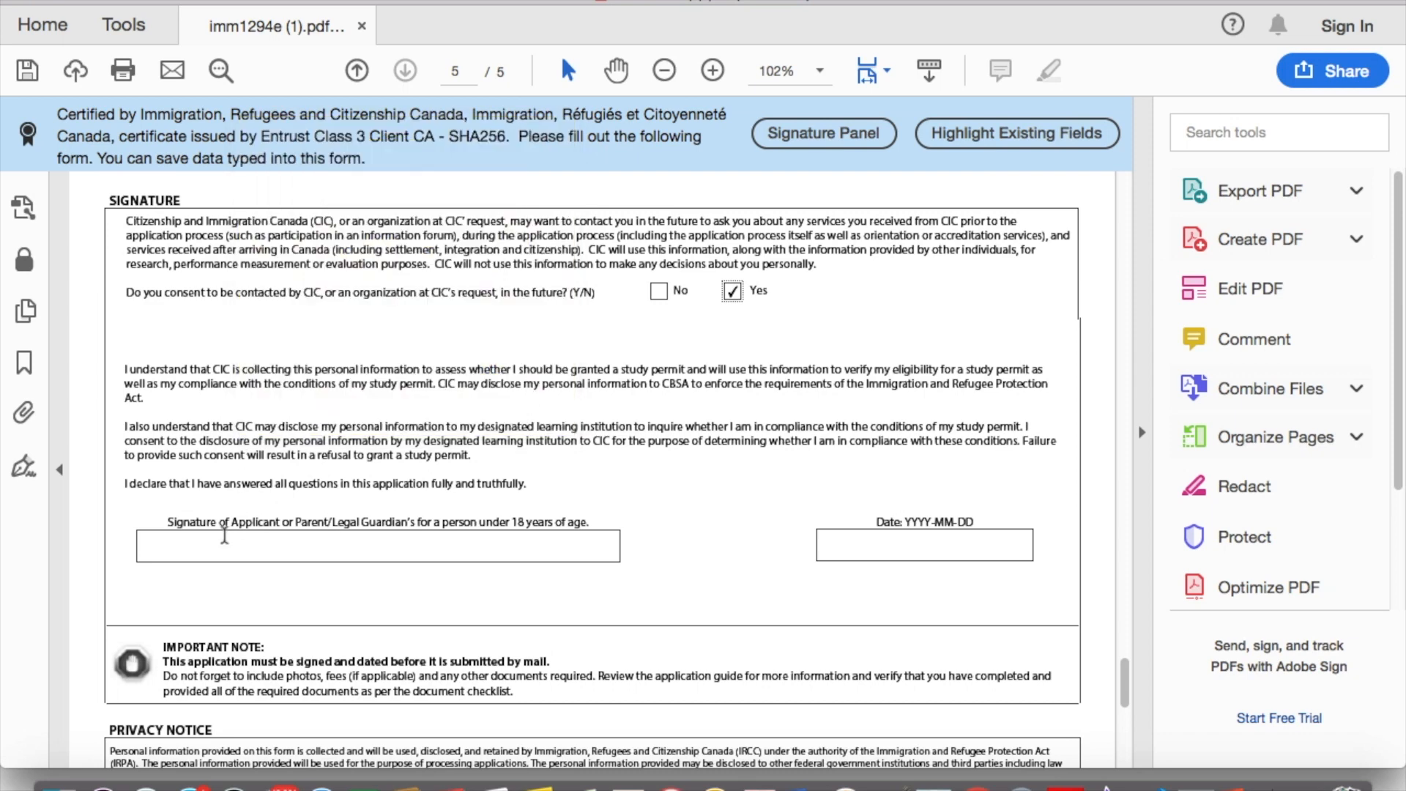
Step: Fill the applicant signature field with a placeholder string of A's
{"action": "left_click", "coordinate": [278, 542]}
{"action": "type", "text": "S"}
{"action": "key", "text": "BackSpace"}
{"action": "key", "text": "BackSpace"}
{"action": "type", "text": "AAAAAAAAAAAAA"}
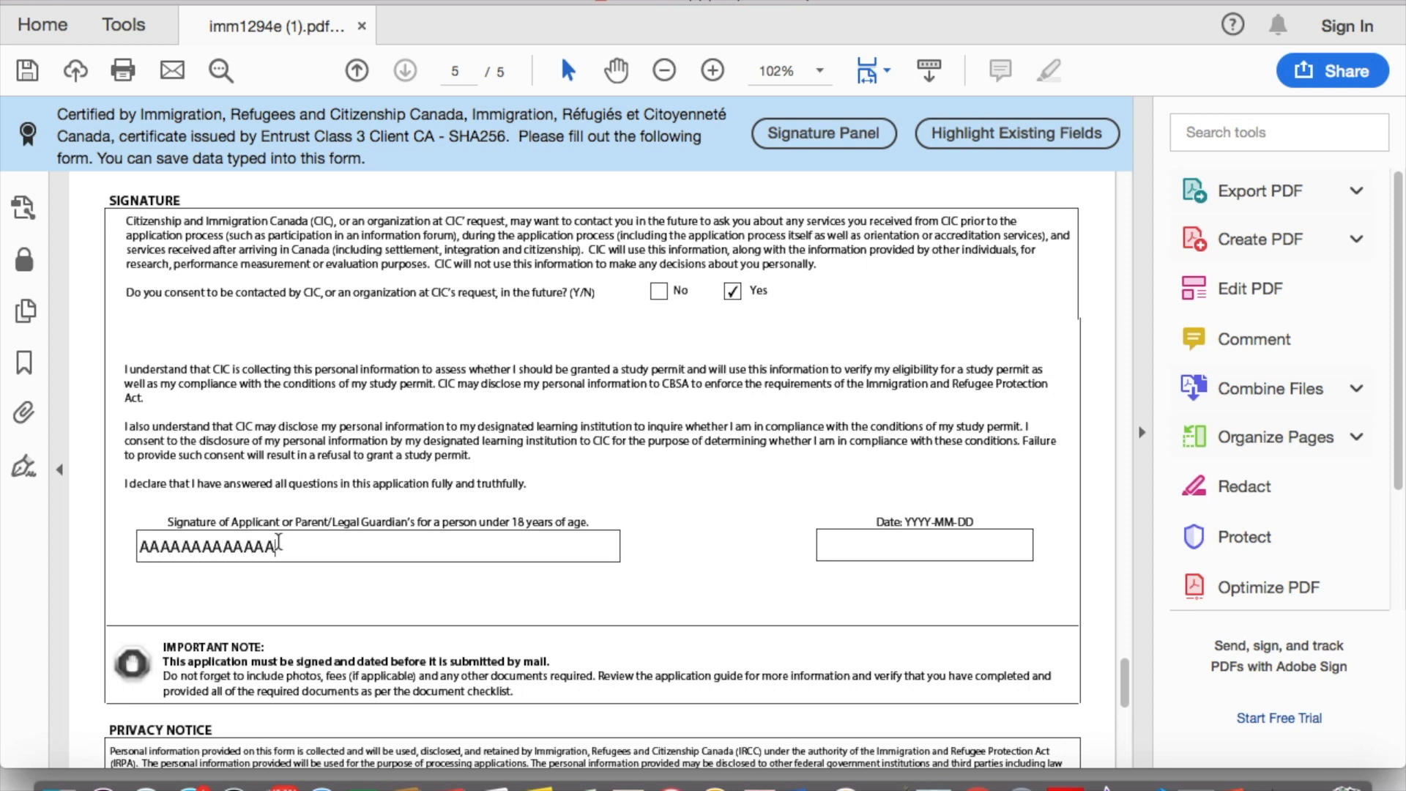
Step: Enter 2019-07-15 as the signature date
{"action": "left_click", "coordinate": [928, 551]}
{"action": "type", "text": "2019-07-15"}
{"action": "scroll", "coordinate": [705, 605], "scroll_direction": "down", "scroll_amount": 10}
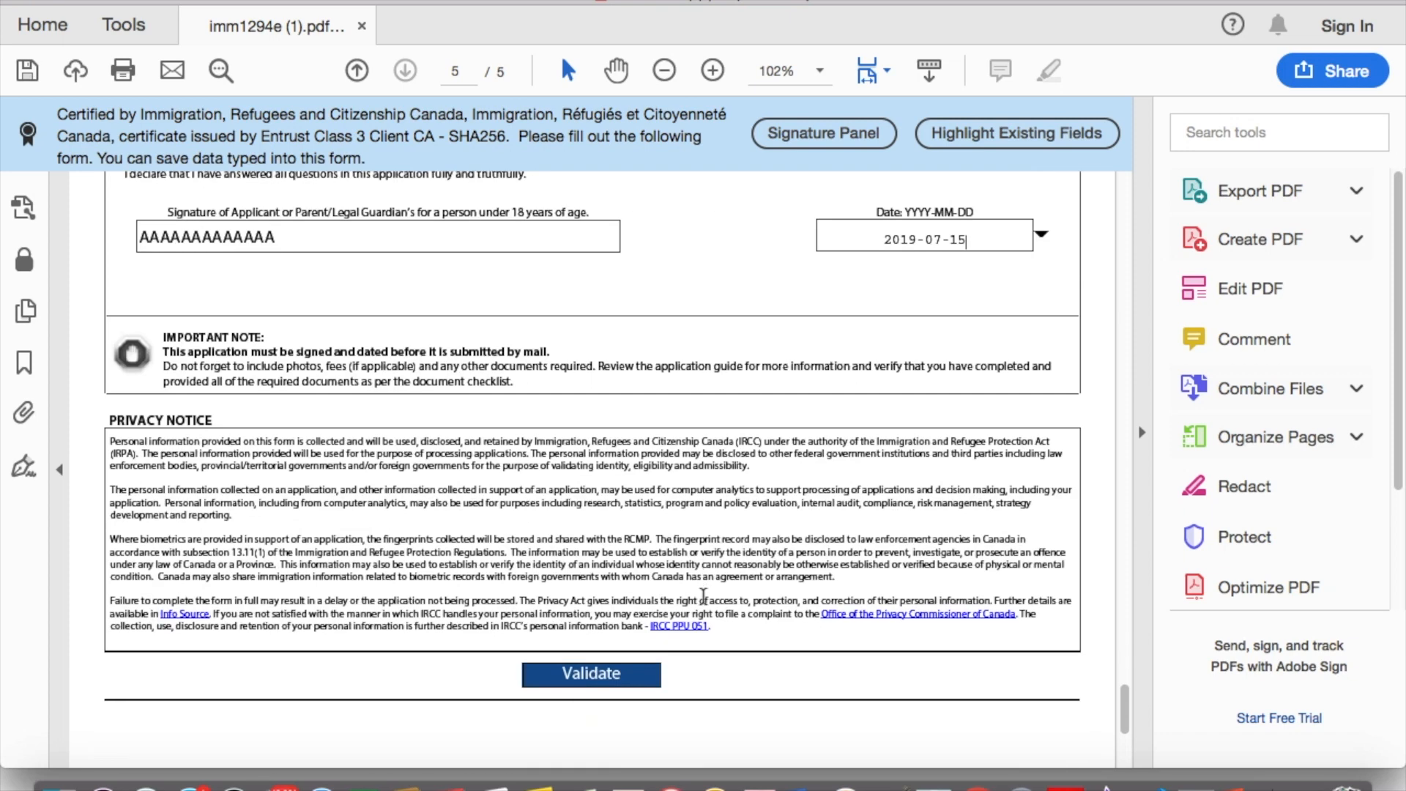
Step: Validate the form, dismiss the success message, and scroll back up to page 2
{"action": "left_click", "coordinate": [626, 557]}
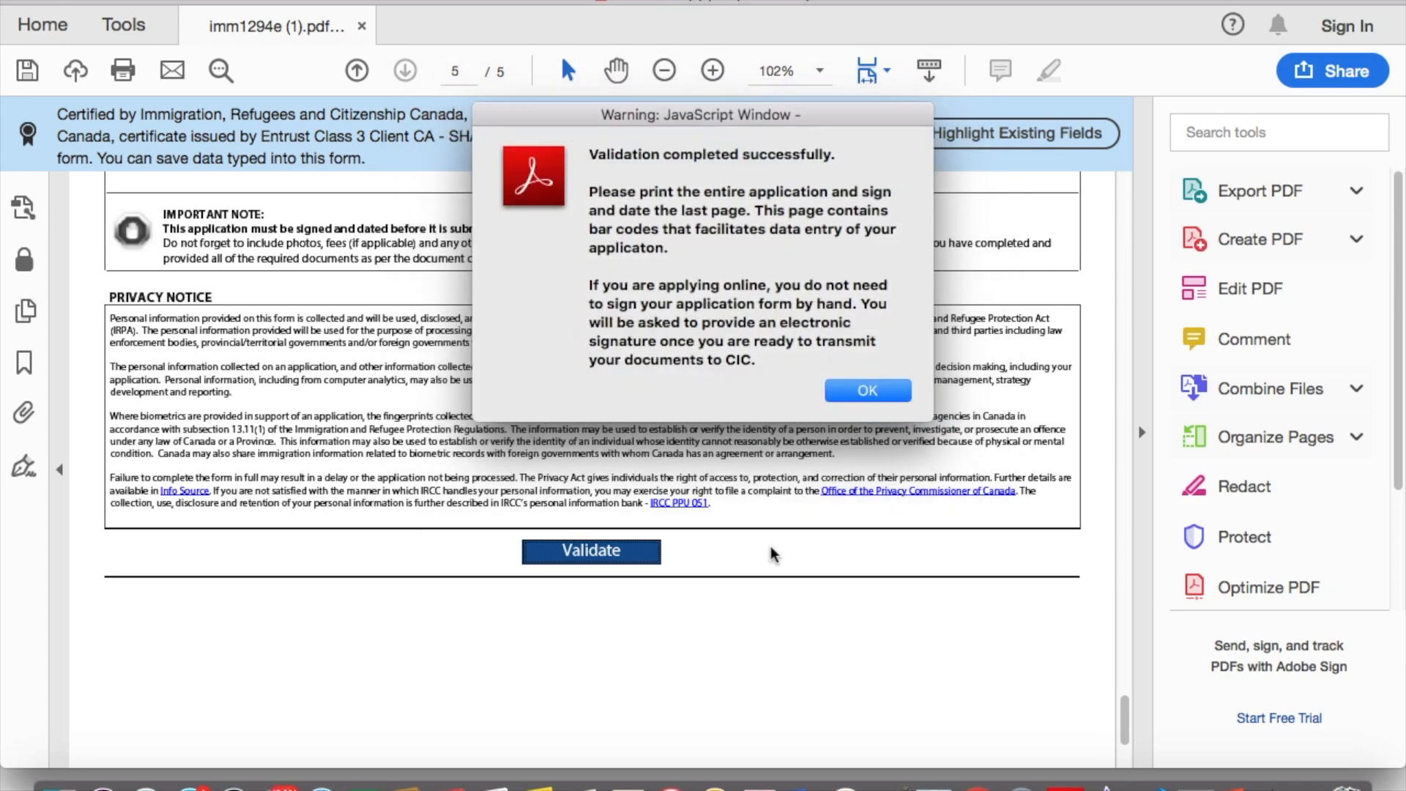
{"action": "left_click", "coordinate": [864, 388]}
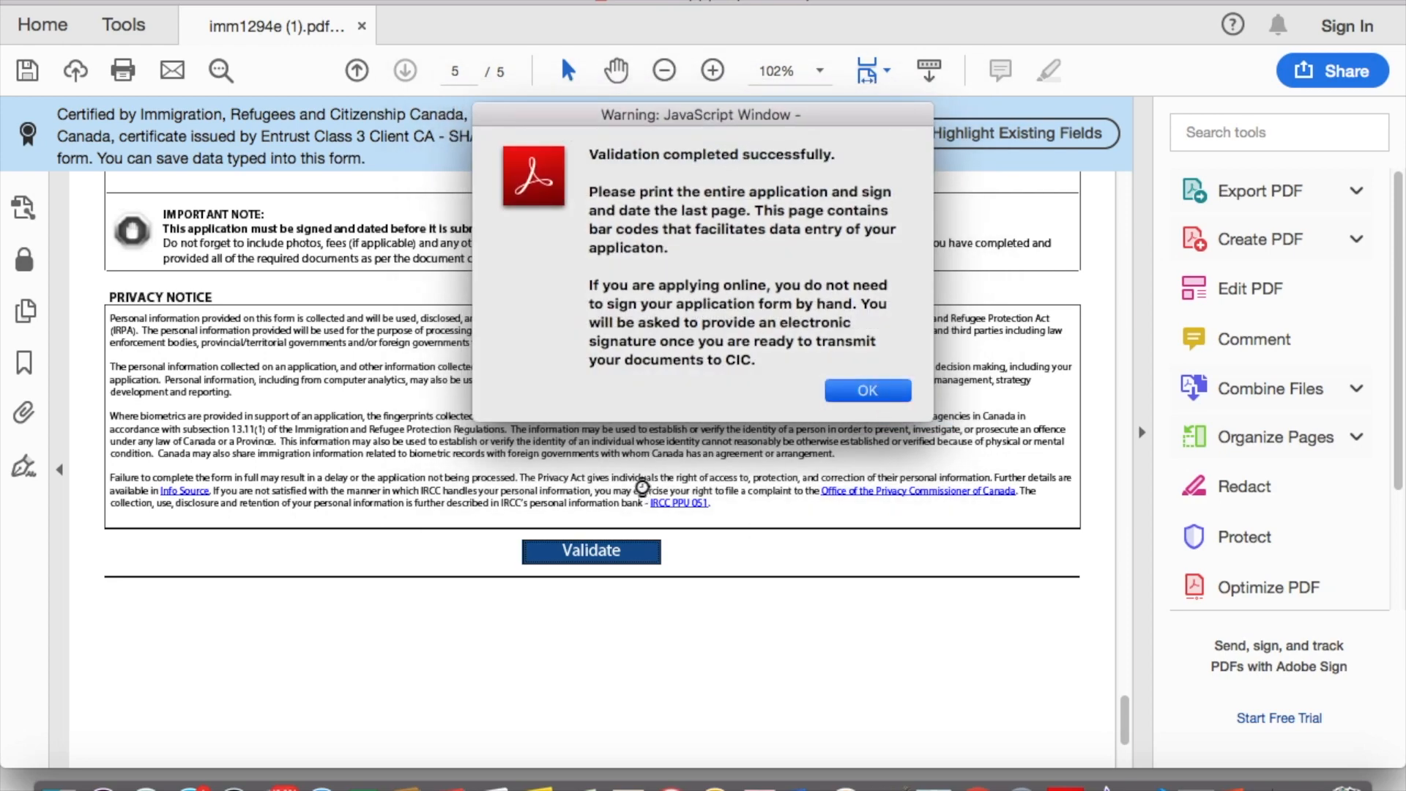
{"action": "scroll", "coordinate": [653, 401], "scroll_direction": "up", "scroll_amount": 20}
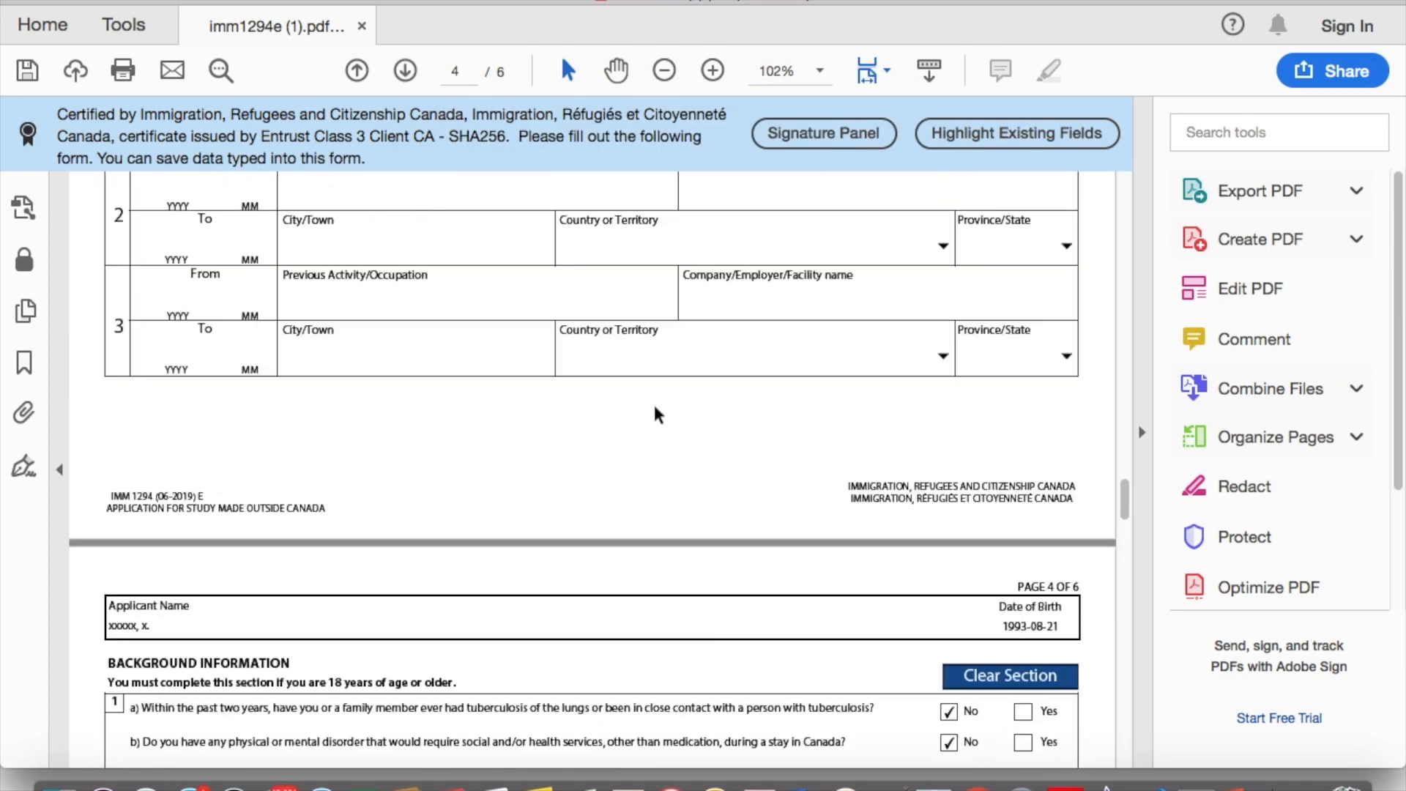
{"action": "scroll", "coordinate": [655, 413], "scroll_direction": "down", "scroll_amount": 20}
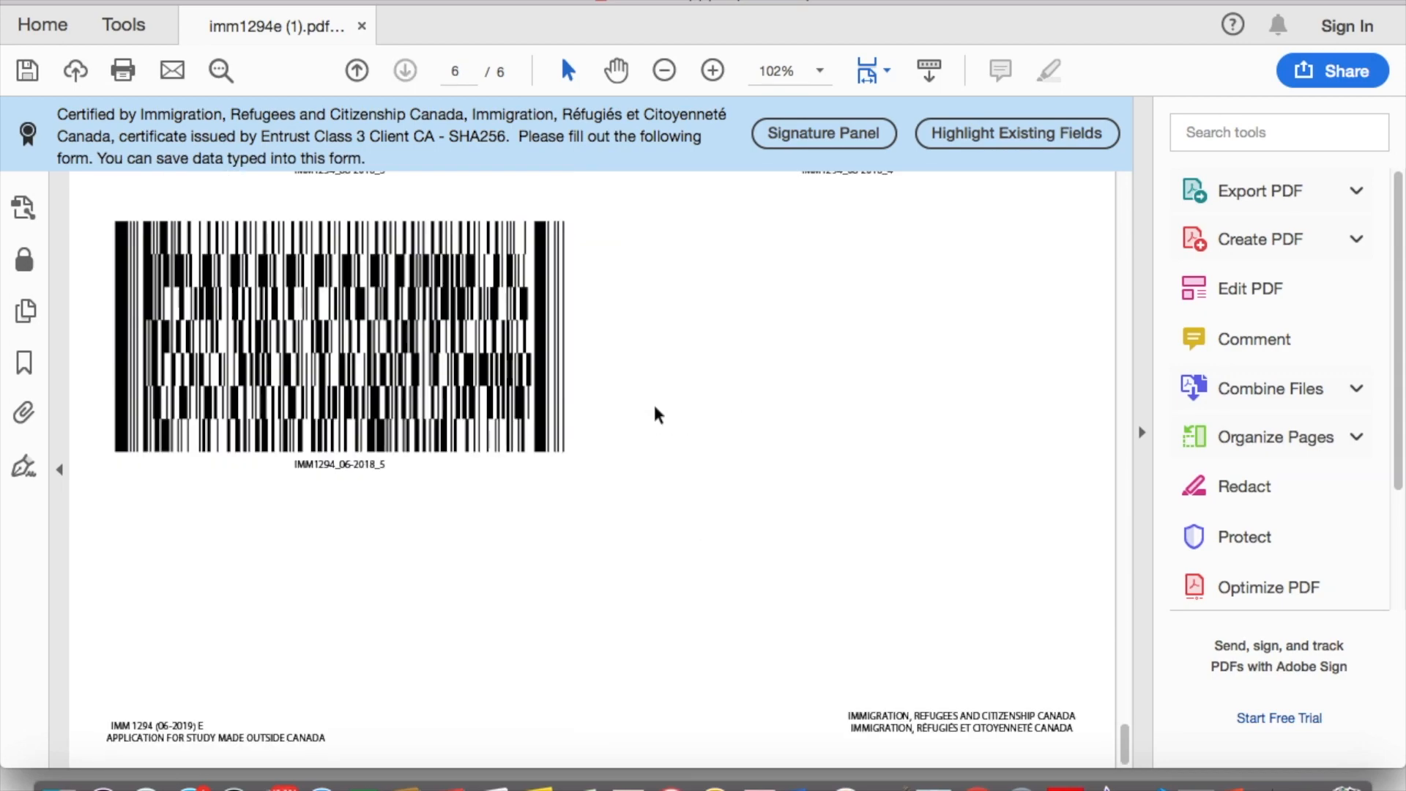
{"action": "scroll", "coordinate": [655, 410], "scroll_direction": "up", "scroll_amount": 5}
{"action": "scroll", "coordinate": [407, 282], "scroll_direction": "down", "scroll_amount": 3}
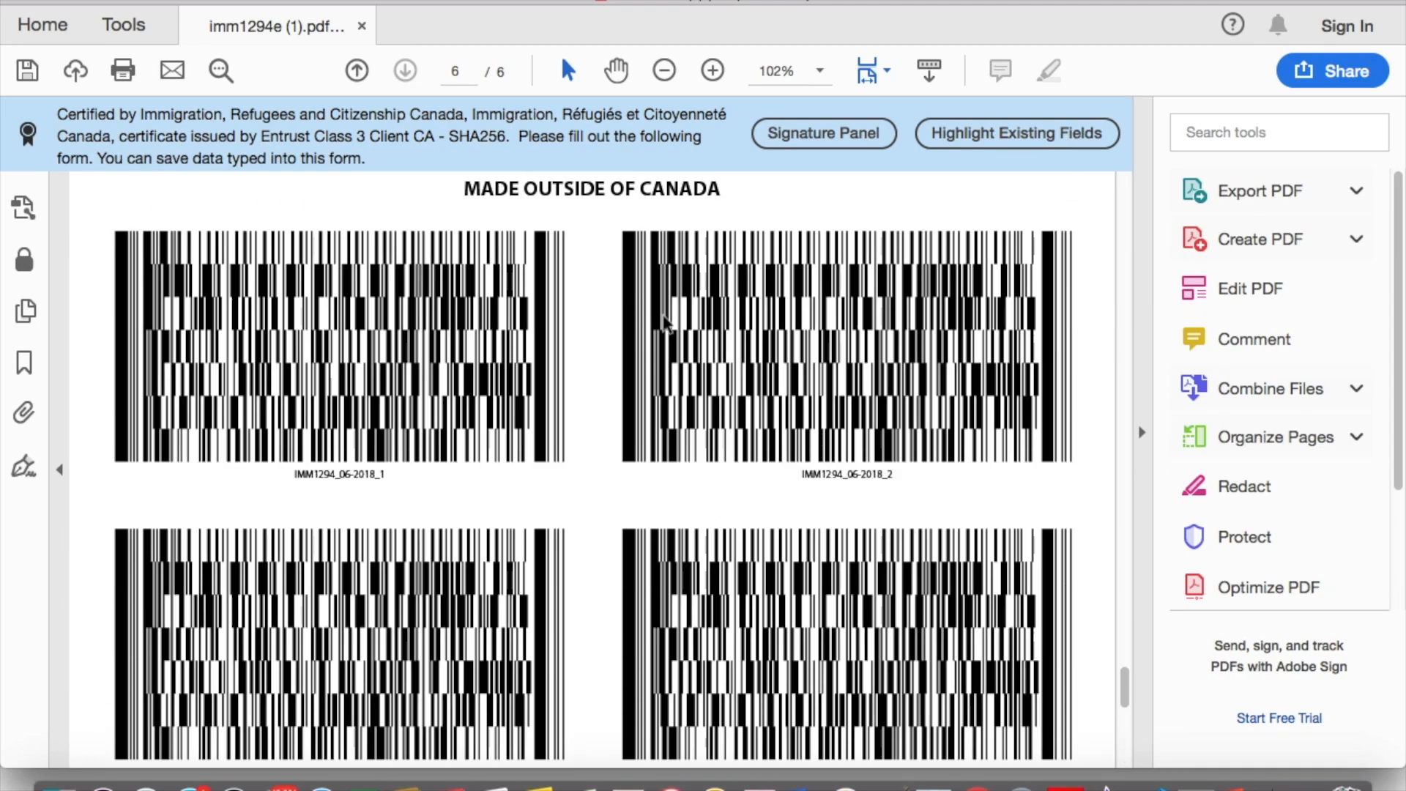
{"action": "scroll", "coordinate": [558, 455], "scroll_direction": "down", "scroll_amount": 2}
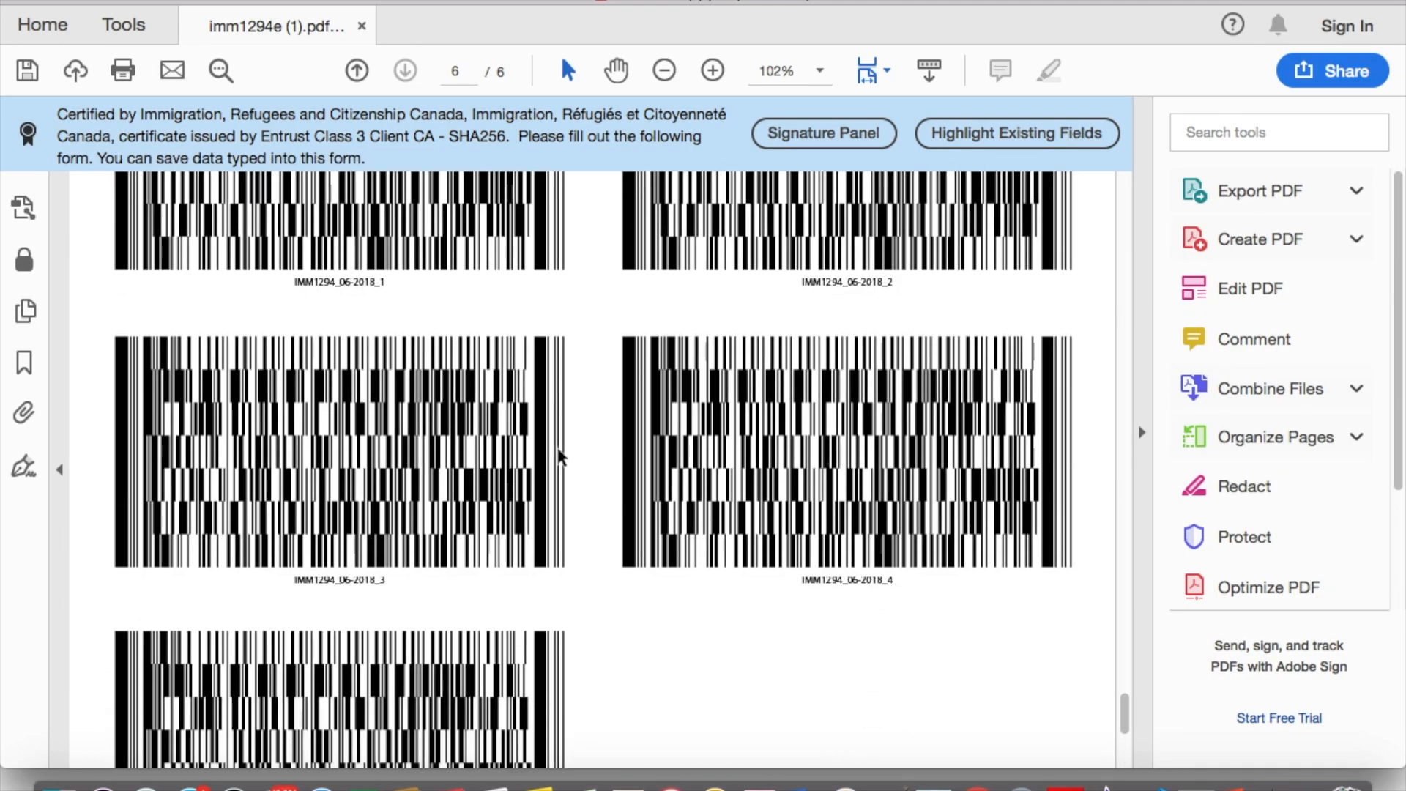
{"action": "scroll", "coordinate": [568, 450], "scroll_direction": "up", "scroll_amount": 4}
{"action": "scroll", "coordinate": [570, 450], "scroll_direction": "up", "scroll_amount": 15}
{"action": "scroll", "coordinate": [567, 440], "scroll_direction": "down", "scroll_amount": 4}
{"action": "scroll", "coordinate": [567, 440], "scroll_direction": "down", "scroll_amount": 6}
{"action": "scroll", "coordinate": [630, 428], "scroll_direction": "up", "scroll_amount": 12}
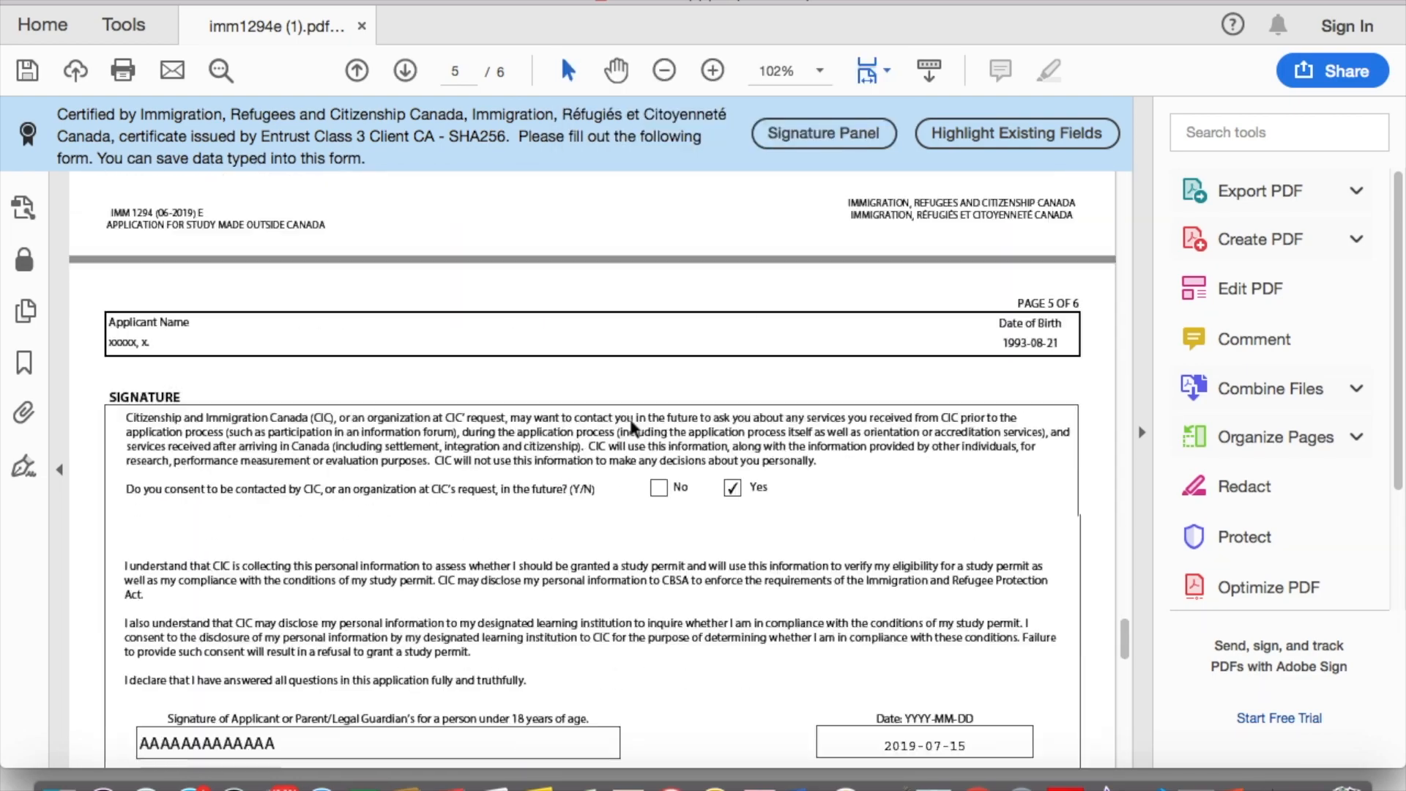
{"action": "scroll", "coordinate": [634, 428], "scroll_direction": "up", "scroll_amount": 10}
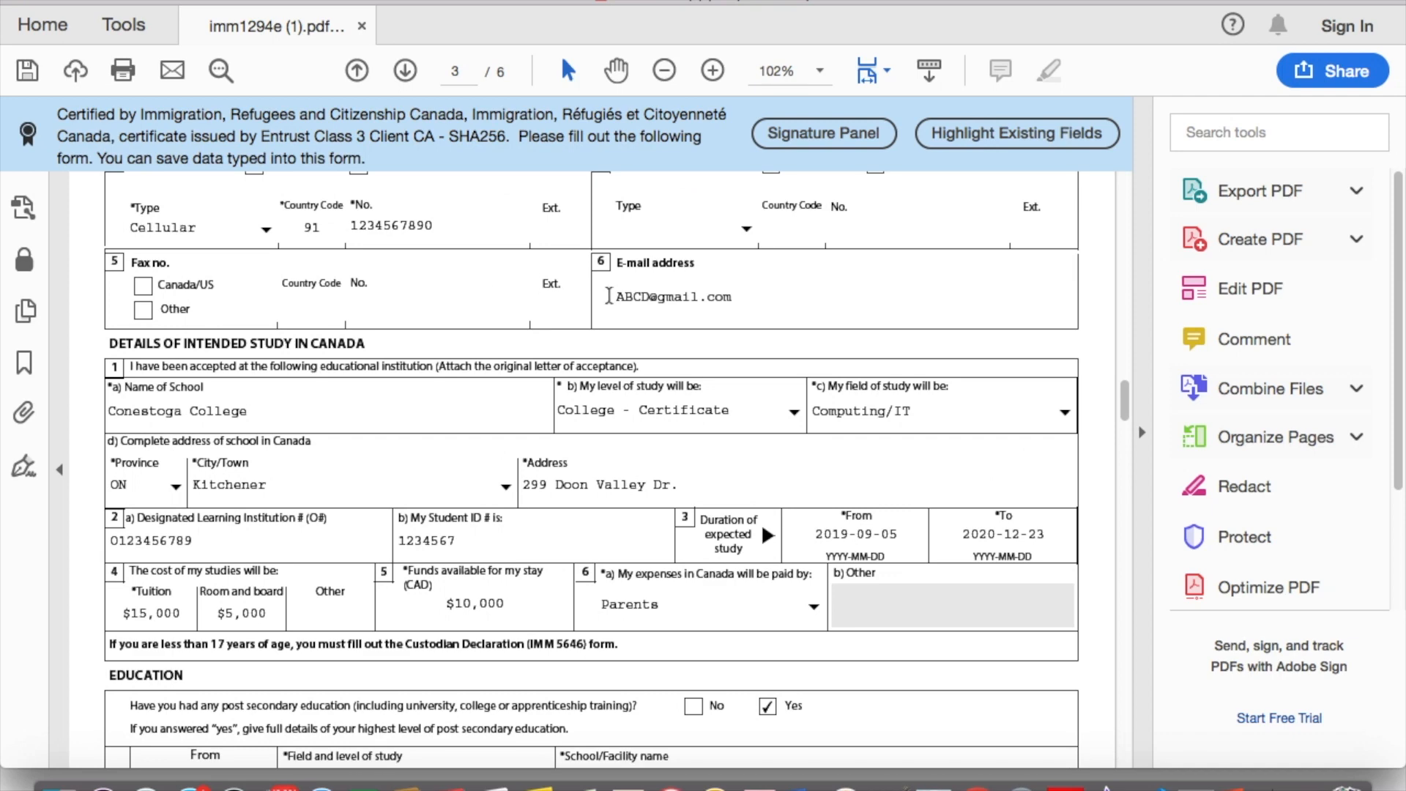
{"action": "scroll", "coordinate": [659, 287], "scroll_direction": "up", "scroll_amount": 4}
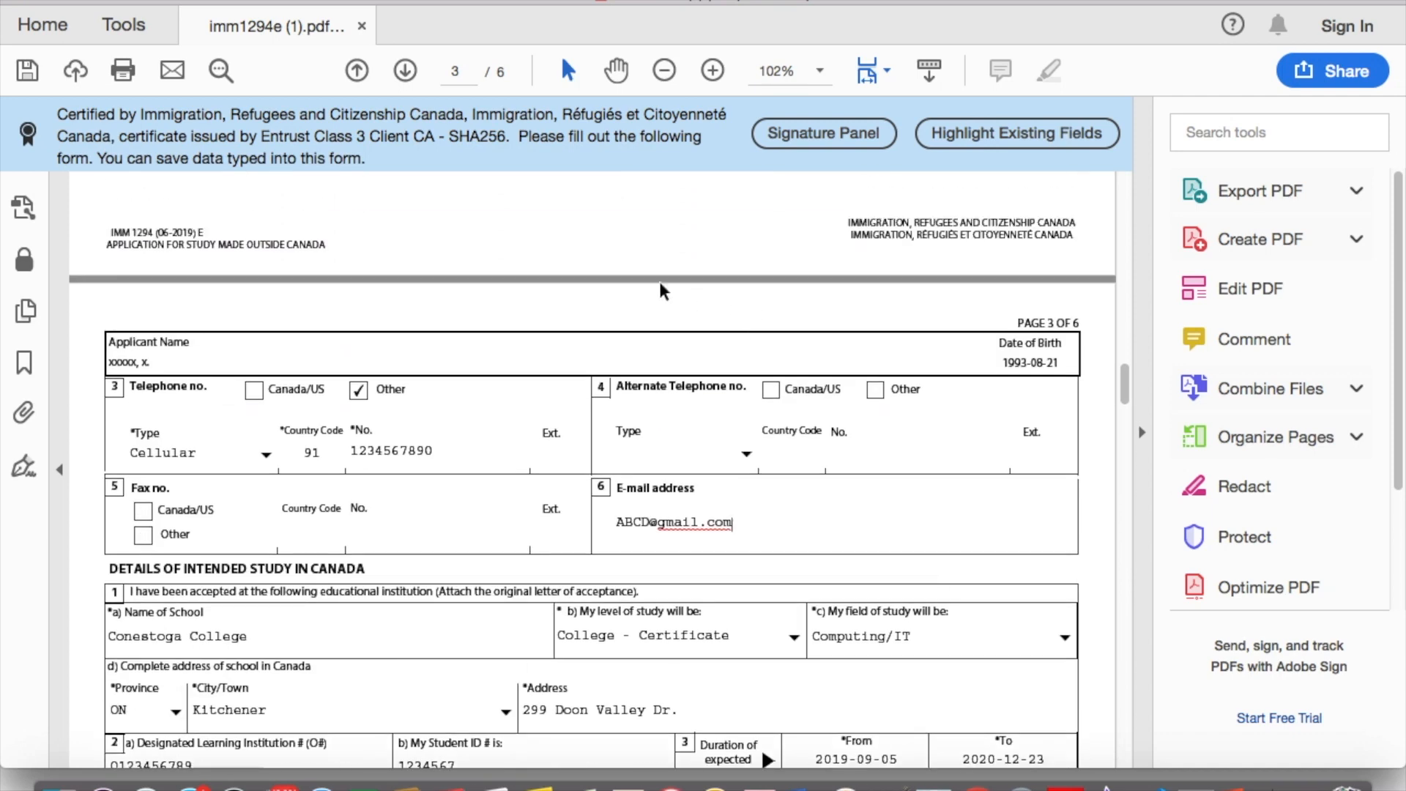
{"action": "scroll", "coordinate": [647, 280], "scroll_direction": "up", "scroll_amount": 12}
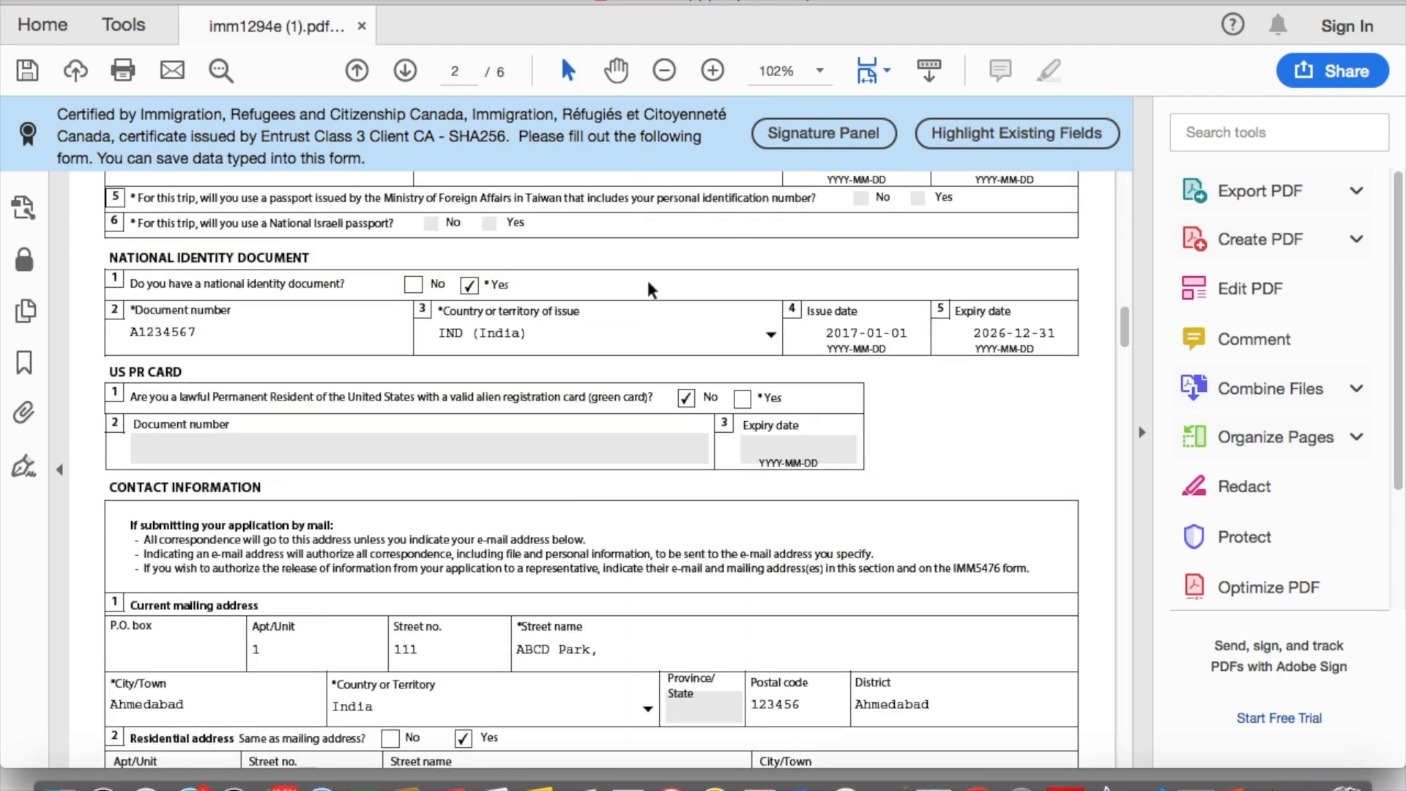
Step: Delete the national identity document number on page 2
{"action": "left_click_drag", "start_coordinate": [194, 331], "coordinate": [103, 341]}
{"action": "key", "text": "Delete"}
{"action": "scroll", "coordinate": [501, 334], "scroll_direction": "down", "scroll_amount": 20}
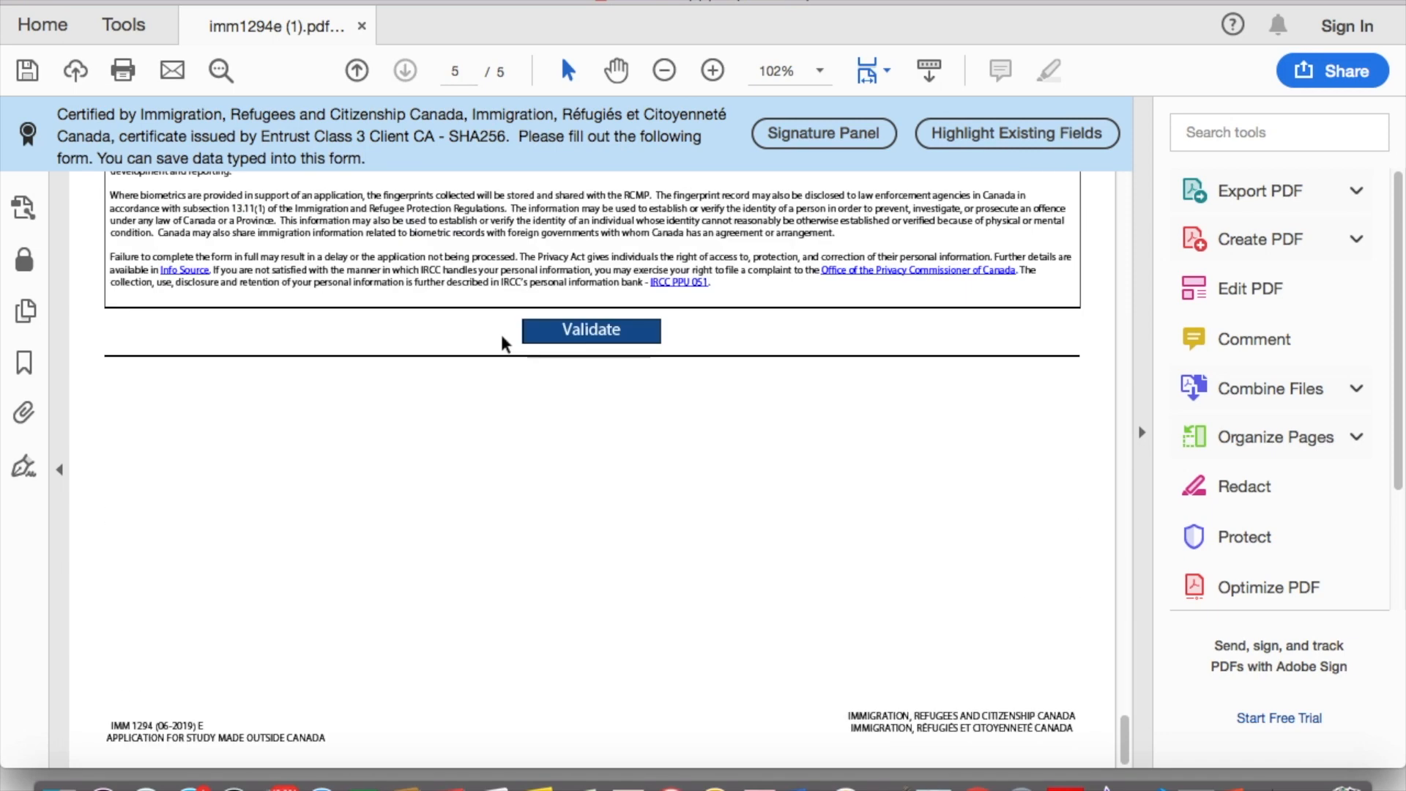
Step: Run validation and dismiss the missing document number error
{"action": "left_click", "coordinate": [572, 343]}
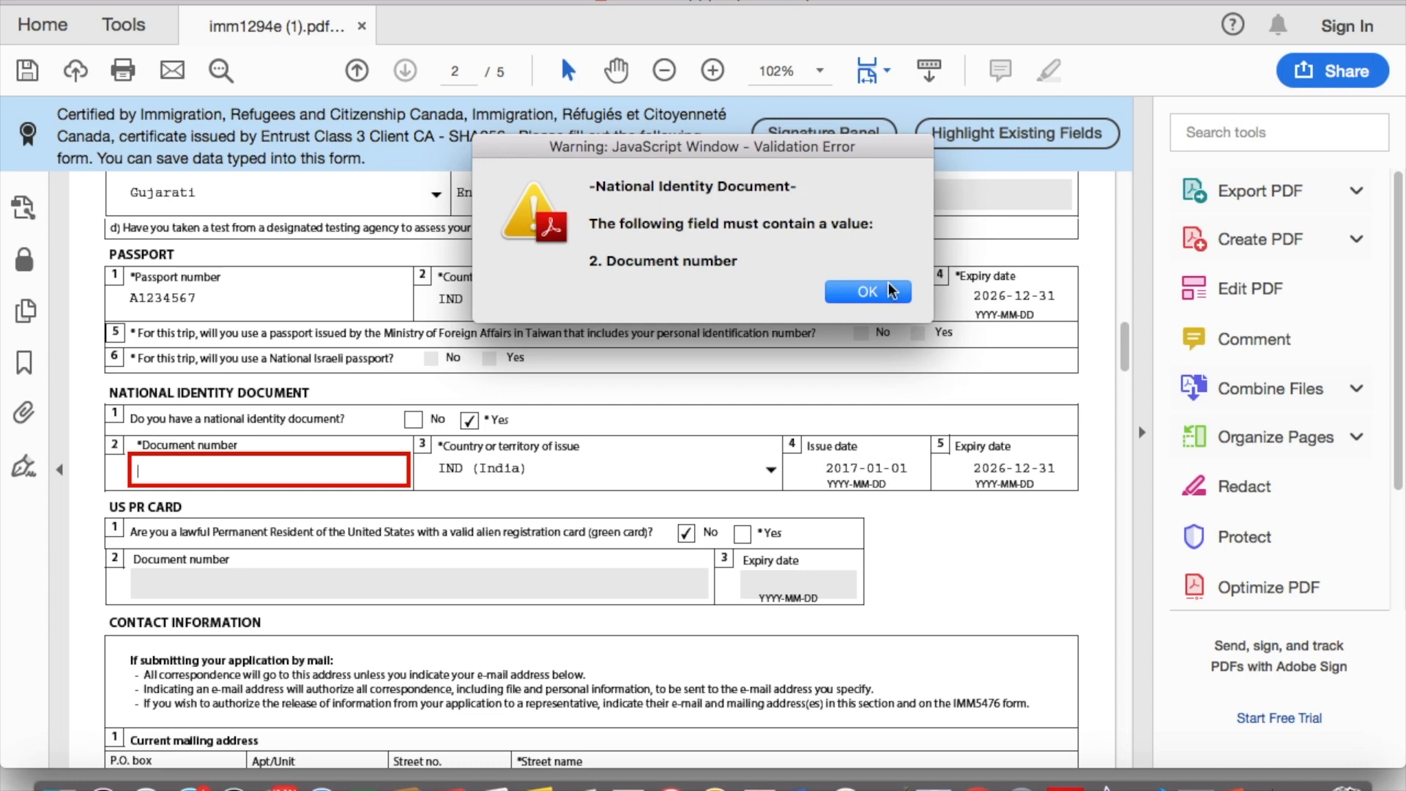
{"action": "left_click", "coordinate": [855, 292]}
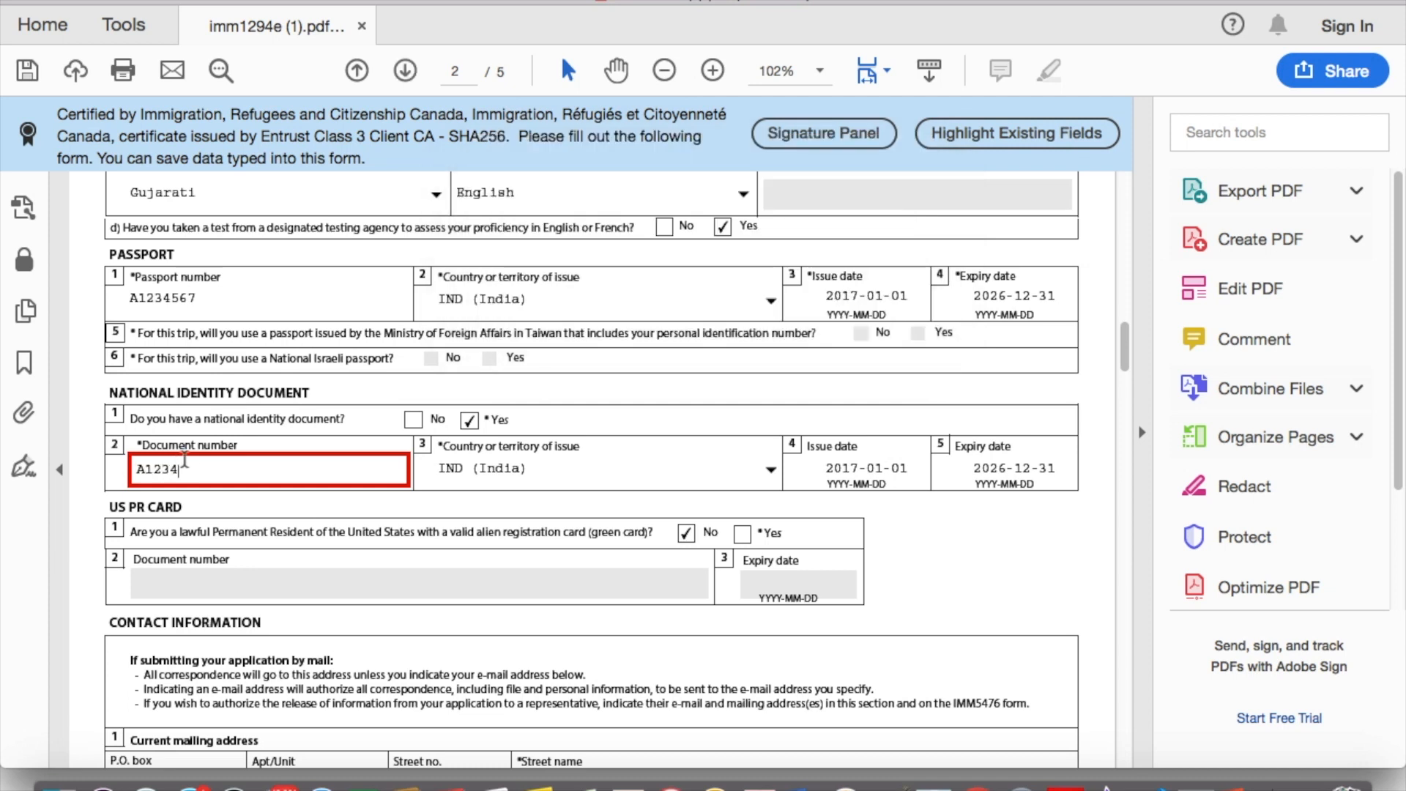
{"action": "scroll", "coordinate": [468, 688], "scroll_direction": "down", "scroll_amount": 20}
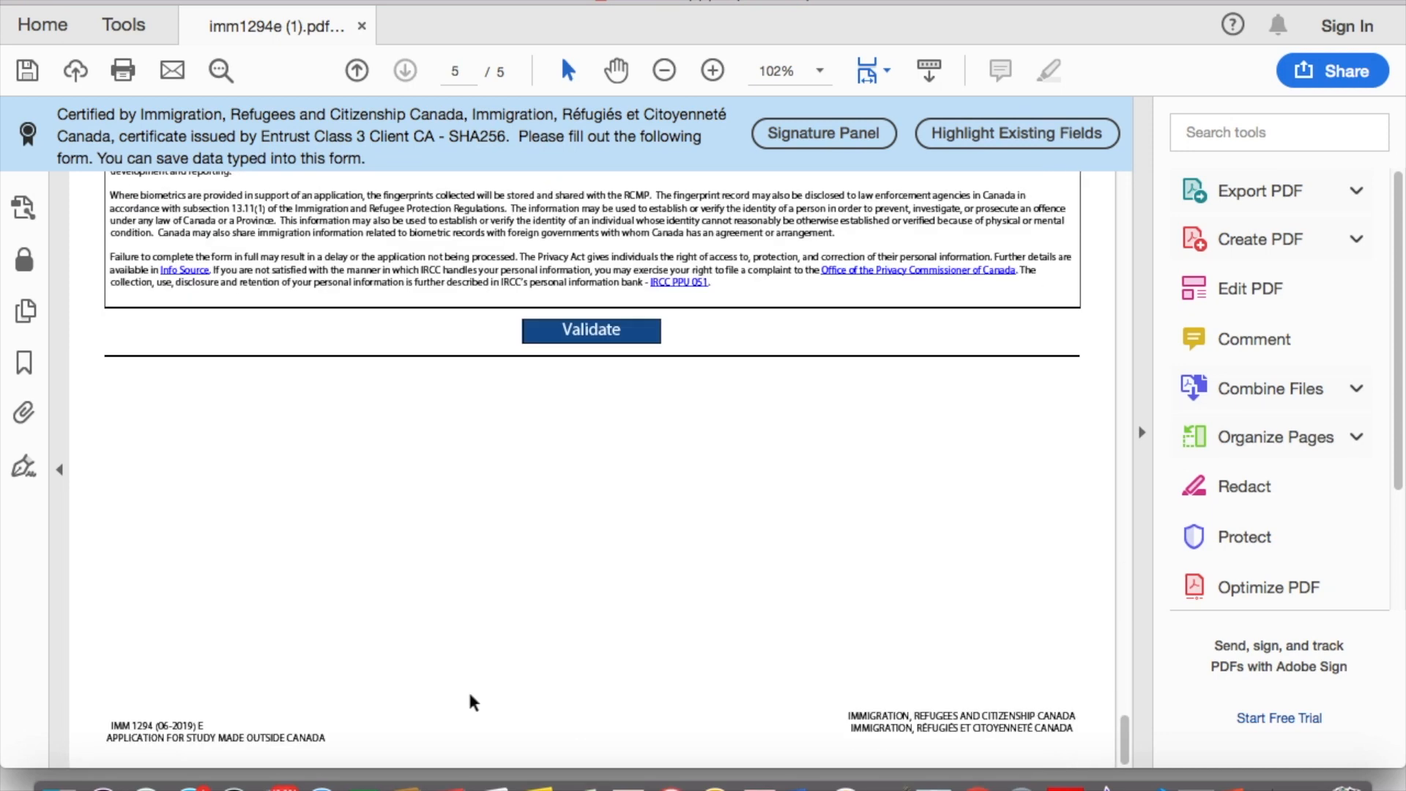
Step: Validate again successfully, save the form, and switch to the browser
{"action": "left_click", "coordinate": [589, 331]}
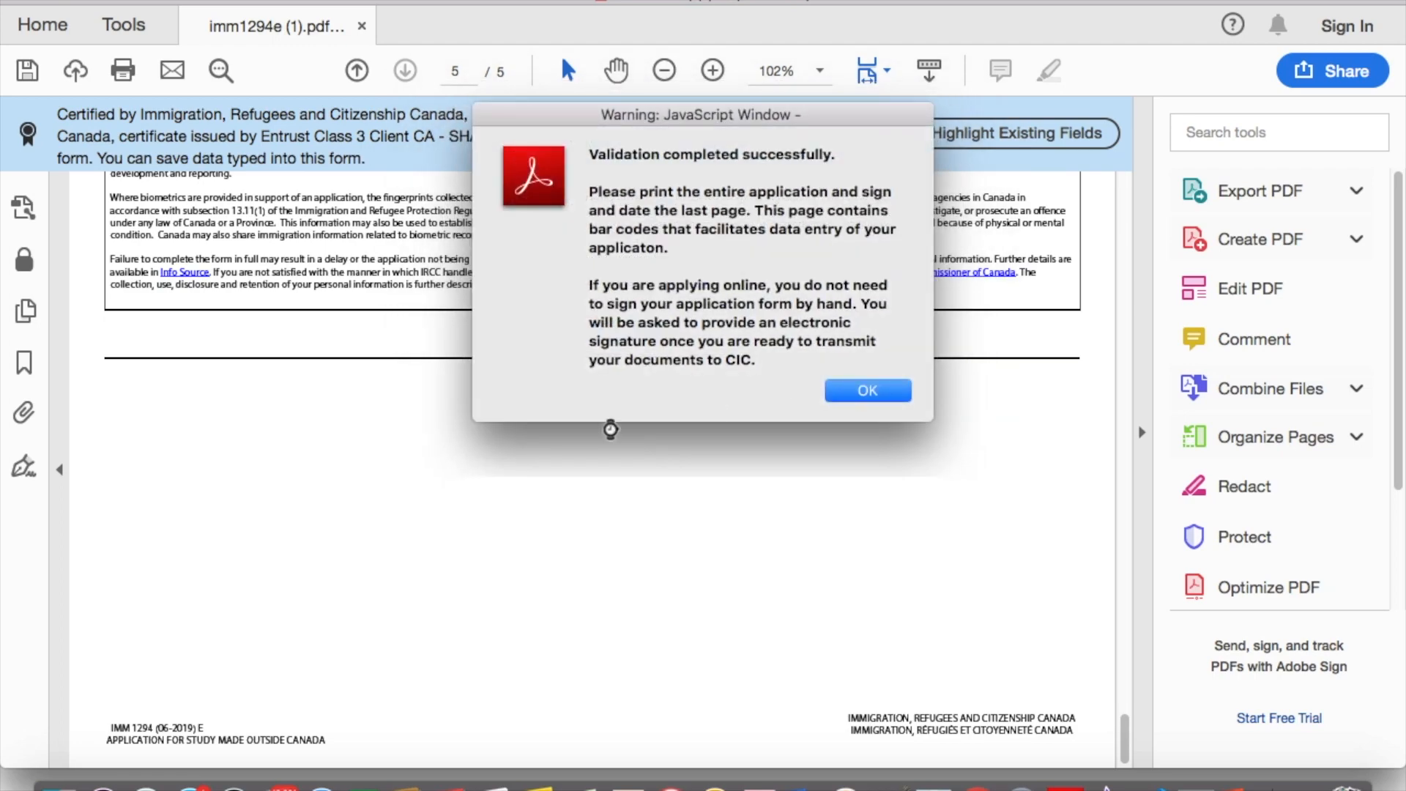
{"action": "left_click", "coordinate": [864, 390]}
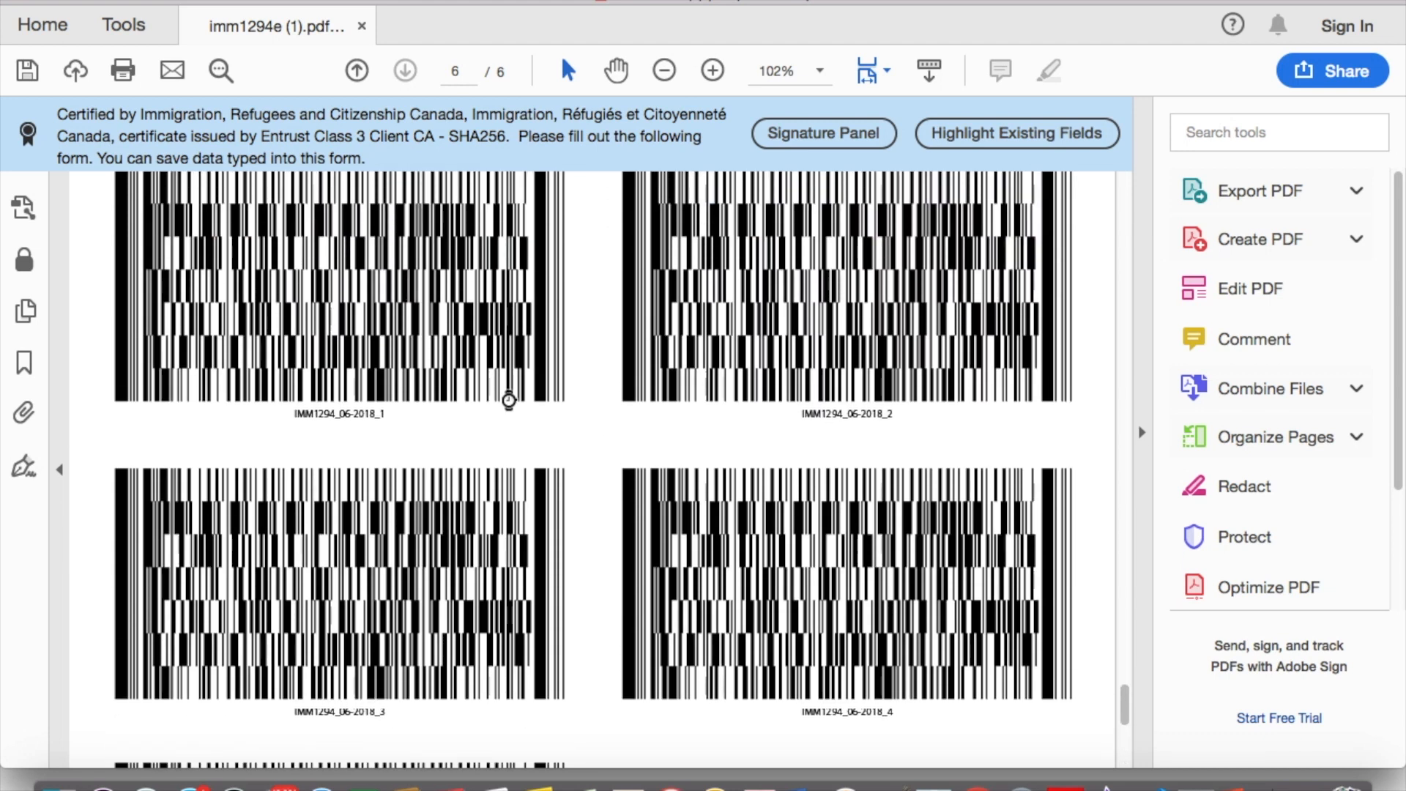
{"action": "key", "text": "super+s"}
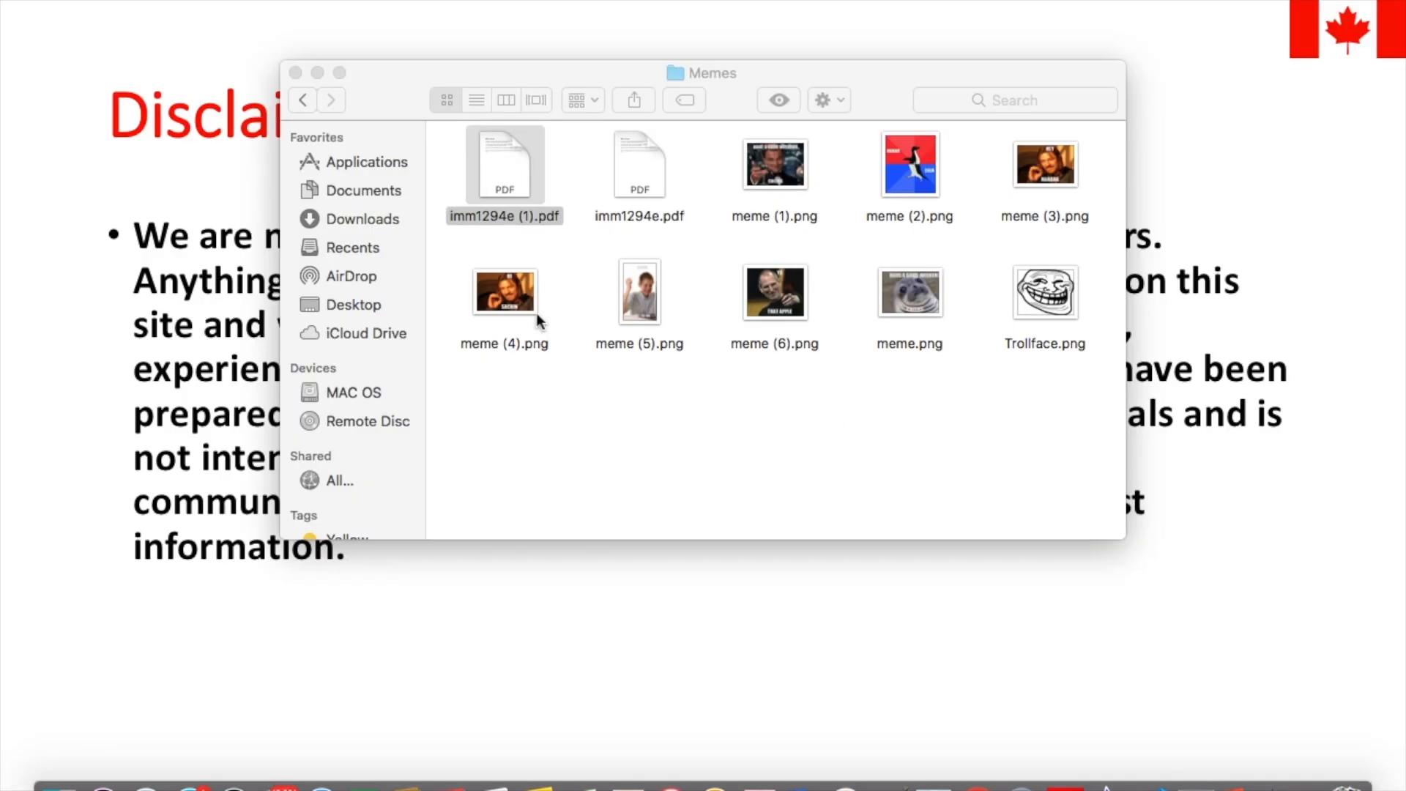
{"action": "key", "text": "super+Tab"}
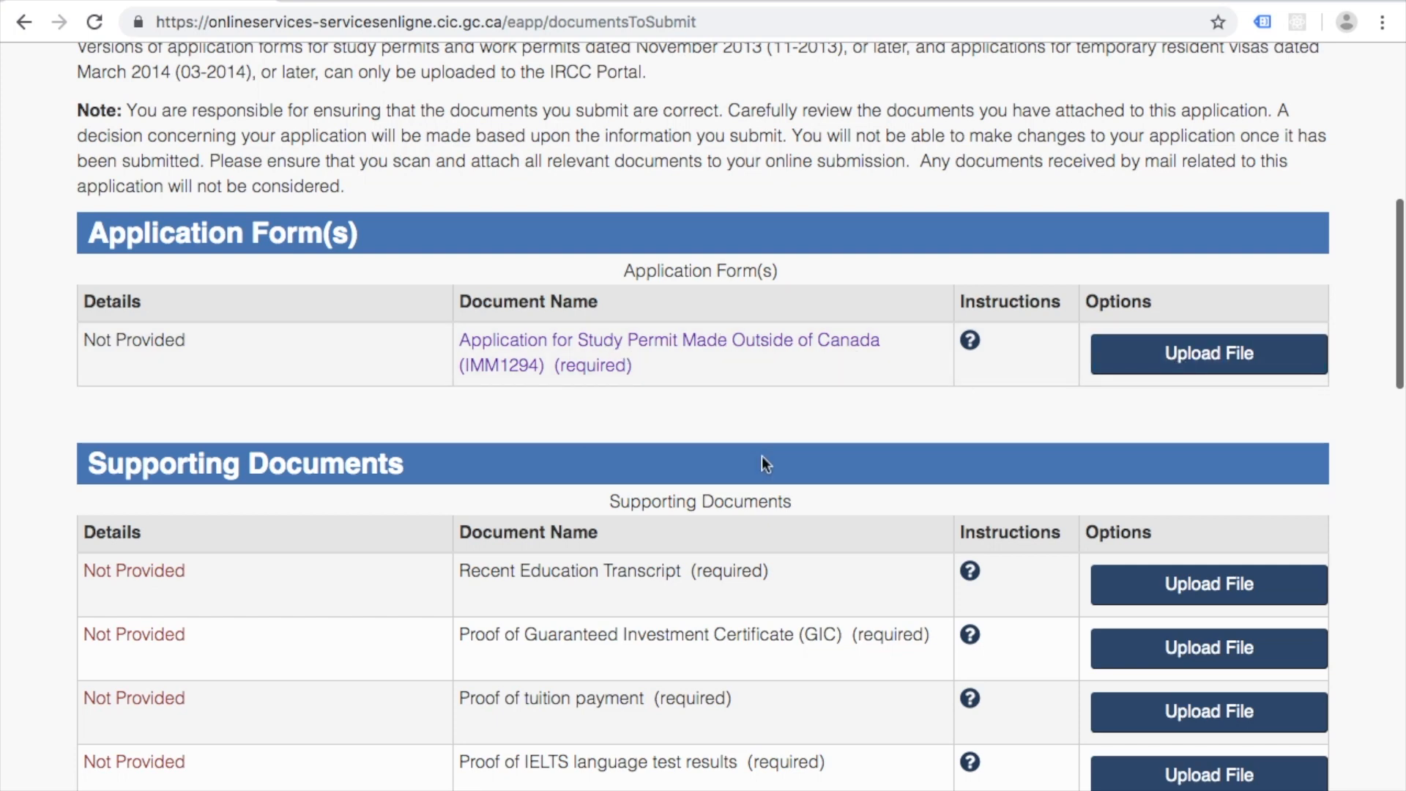
Step: Review the IMM1294 form, supporting and optional documents, and $235 fees, then return to top
{"action": "scroll", "coordinate": [762, 455], "scroll_direction": "down", "scroll_amount": 5}
{"action": "scroll", "coordinate": [715, 479], "scroll_direction": "down", "scroll_amount": 5}
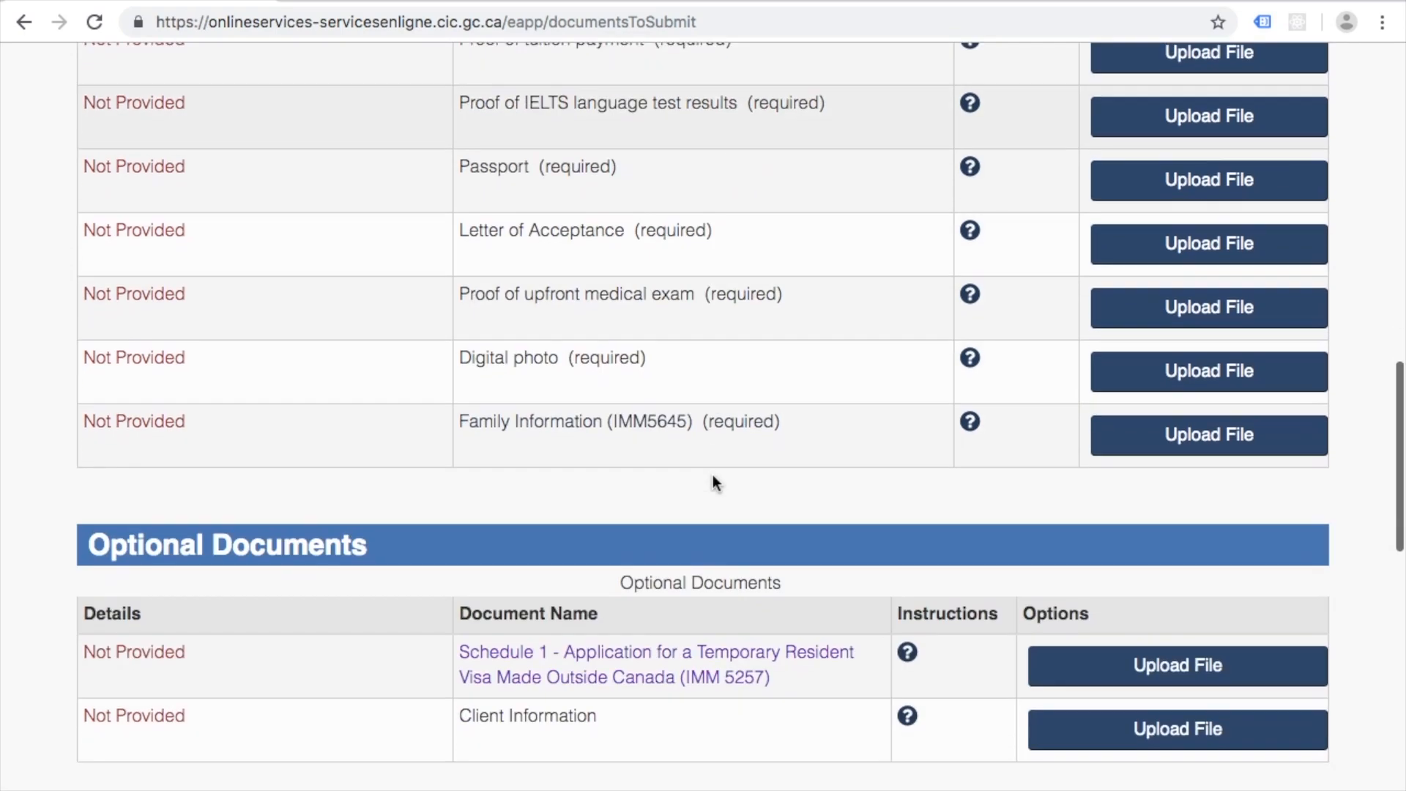
{"action": "scroll", "coordinate": [644, 703], "scroll_direction": "down", "scroll_amount": 4}
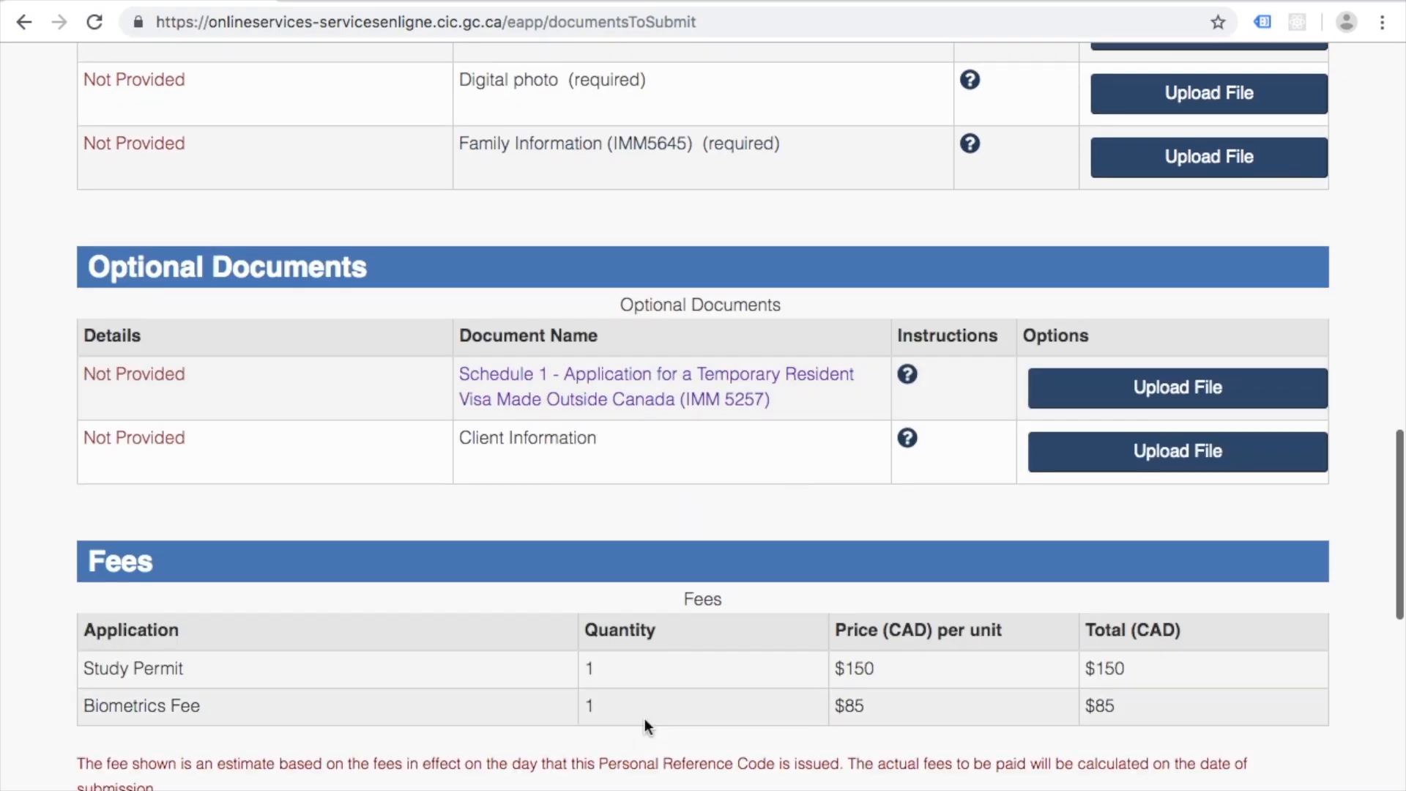
{"action": "scroll", "coordinate": [779, 560], "scroll_direction": "down", "scroll_amount": 3}
{"action": "scroll", "coordinate": [779, 552], "scroll_direction": "up", "scroll_amount": 15}
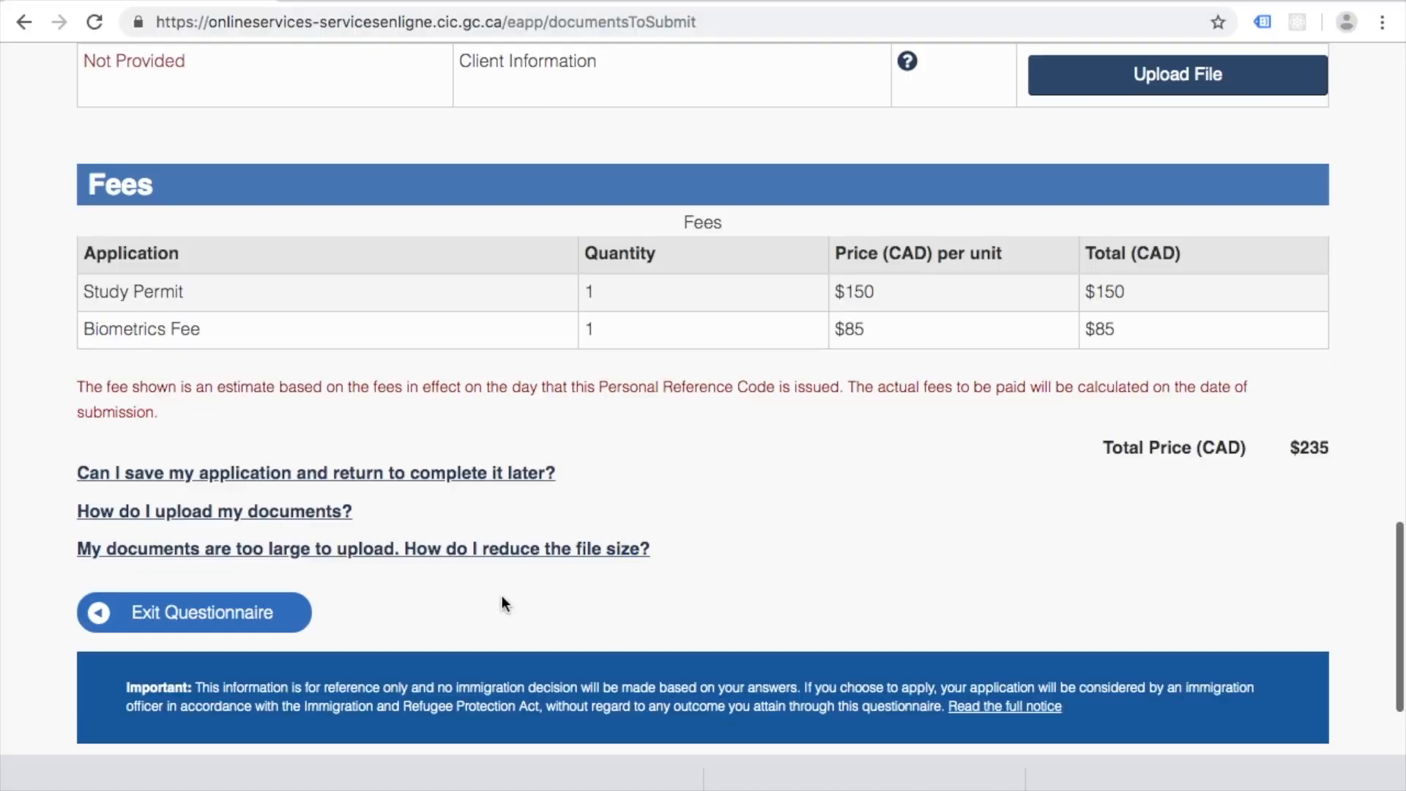
{"action": "scroll", "coordinate": [810, 608], "scroll_direction": "up", "scroll_amount": 1}
{"action": "scroll", "coordinate": [810, 608], "scroll_direction": "up", "scroll_amount": 15}
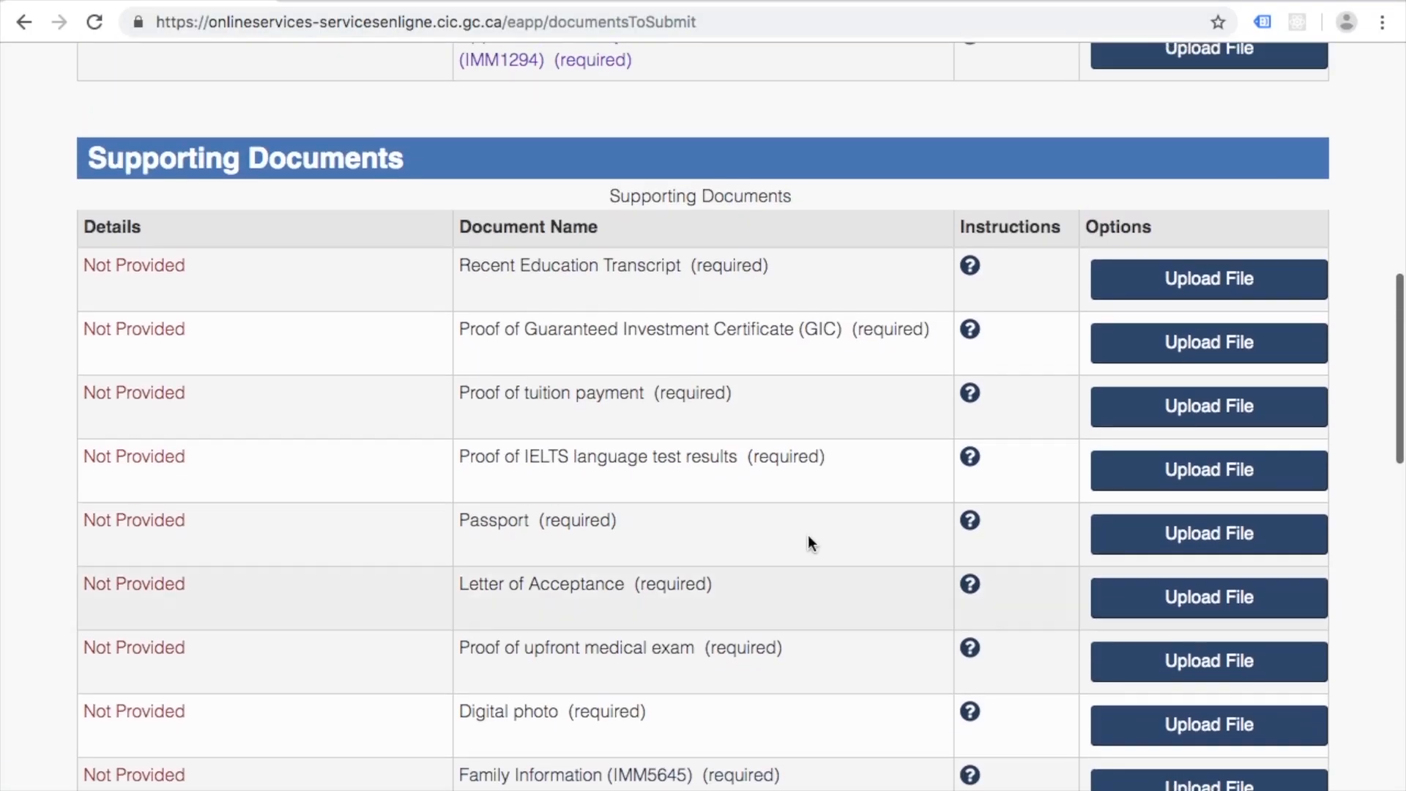
{"action": "scroll", "coordinate": [100, 458], "scroll_direction": "down", "scroll_amount": 6}
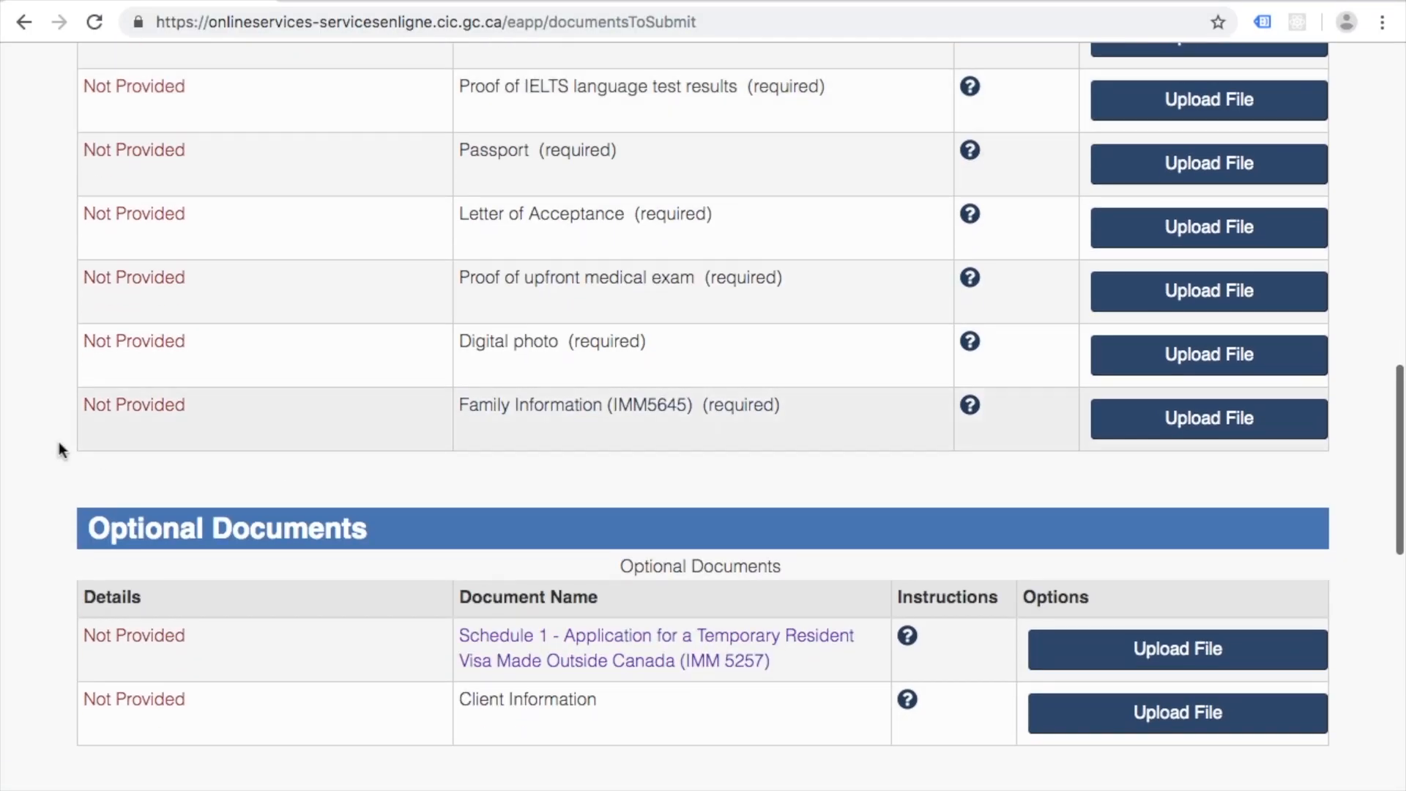
{"action": "scroll", "coordinate": [22, 534], "scroll_direction": "down", "scroll_amount": 3}
{"action": "scroll", "coordinate": [22, 534], "scroll_direction": "down", "scroll_amount": 2}
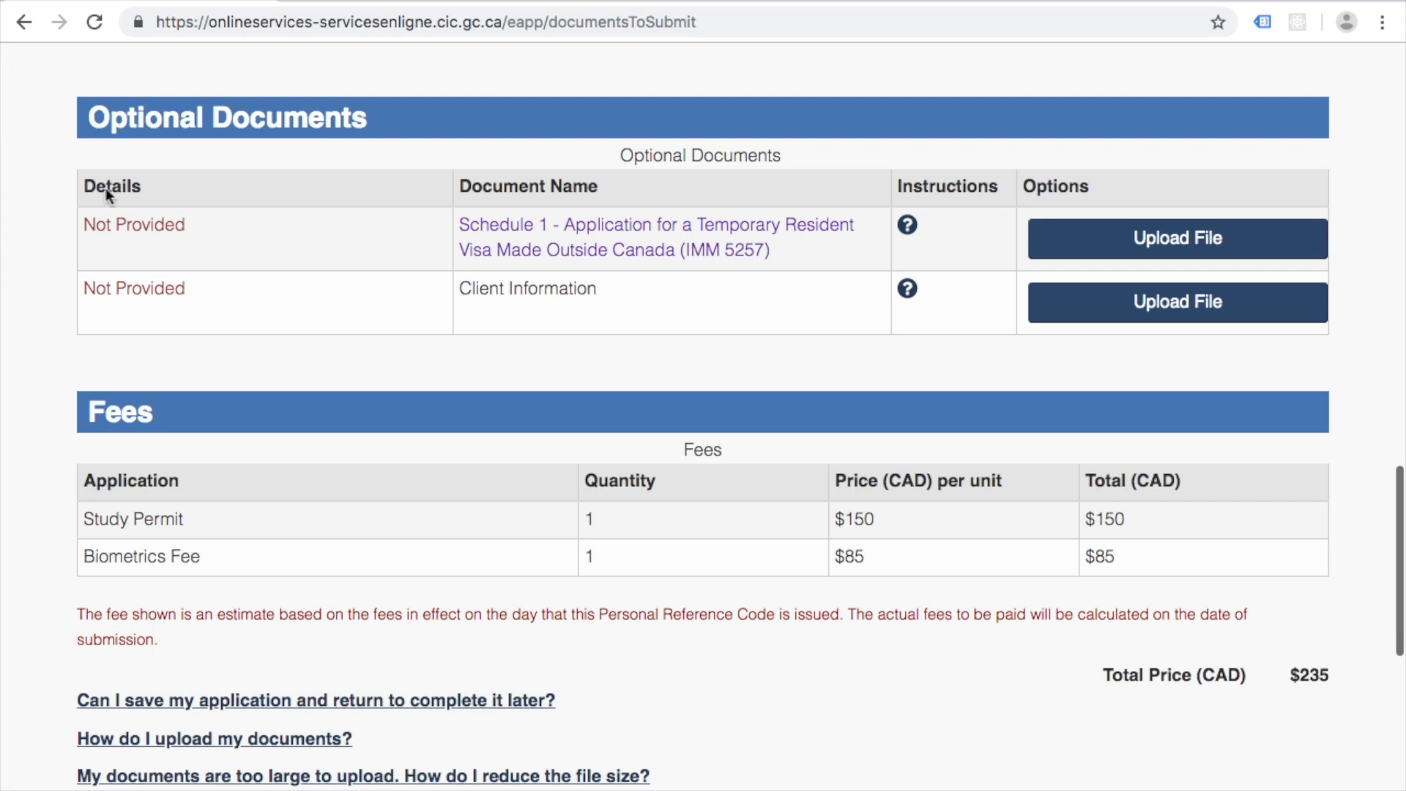
{"action": "scroll", "coordinate": [550, 88], "scroll_direction": "up", "scroll_amount": 10}
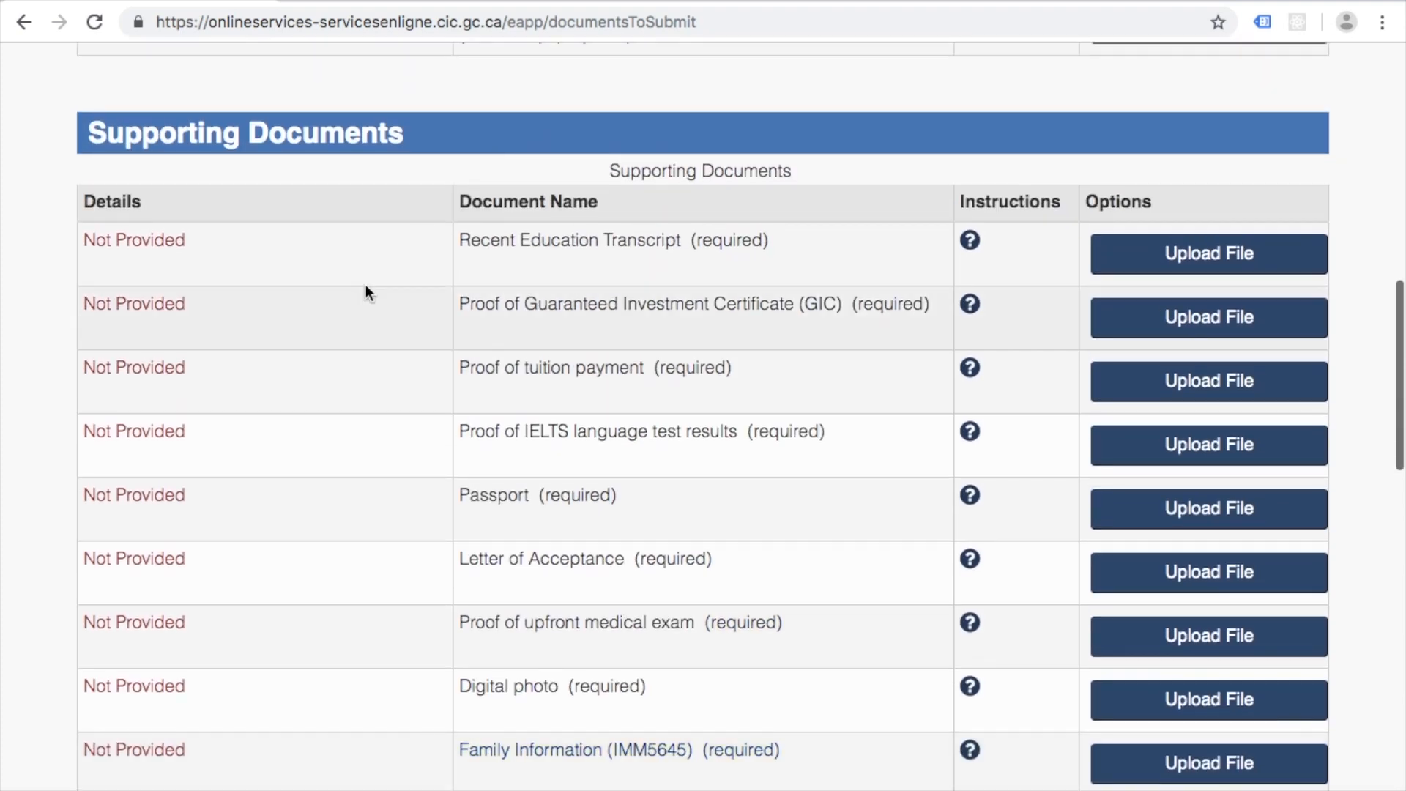
{"action": "scroll", "coordinate": [366, 287], "scroll_direction": "up", "scroll_amount": 5}
{"action": "scroll", "coordinate": [53, 358], "scroll_direction": "up", "scroll_amount": 3}
{"action": "scroll", "coordinate": [53, 358], "scroll_direction": "down", "scroll_amount": 3}
{"action": "scroll", "coordinate": [53, 359], "scroll_direction": "up", "scroll_amount": 3}
{"action": "scroll", "coordinate": [49, 359], "scroll_direction": "up", "scroll_amount": 1}
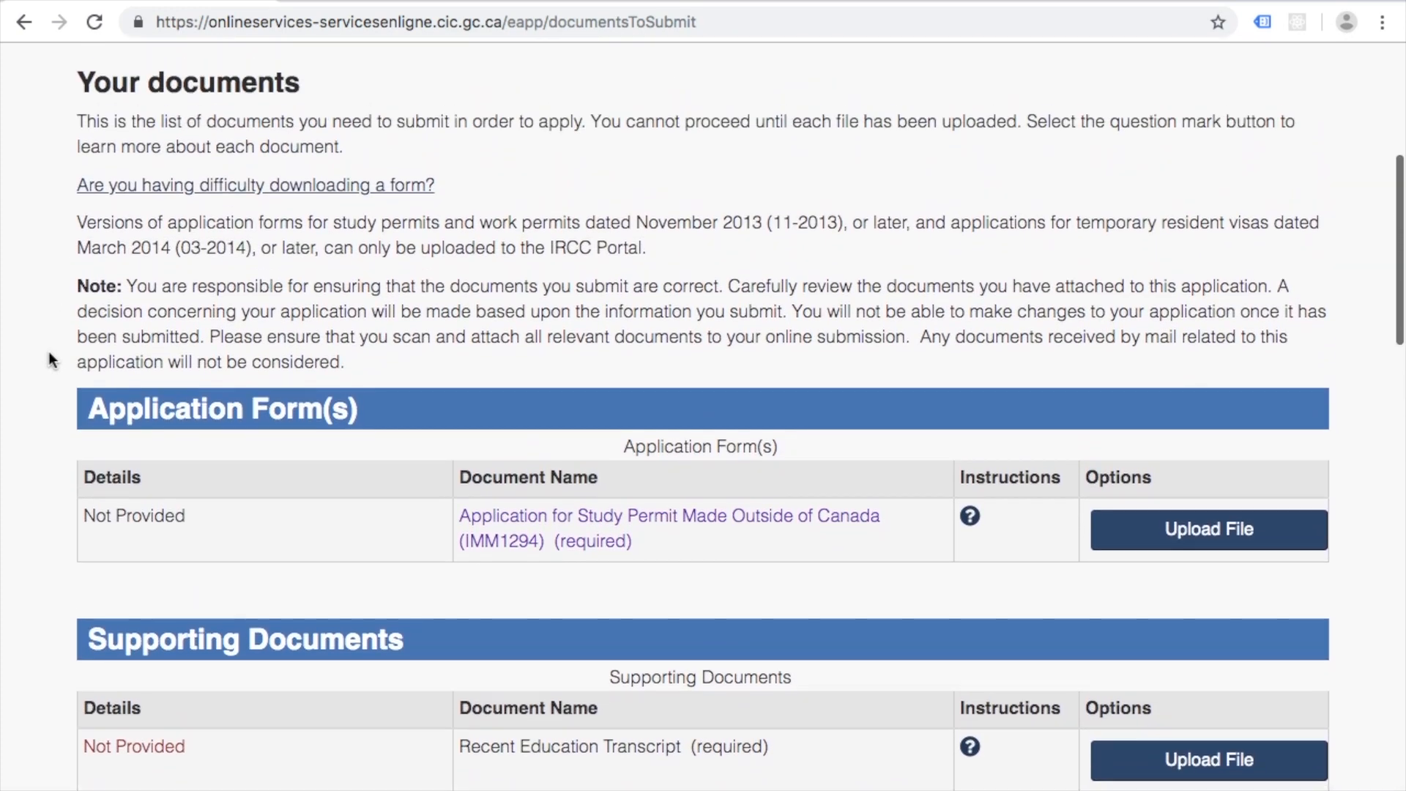
{"action": "scroll", "coordinate": [50, 359], "scroll_direction": "down", "scroll_amount": 1}
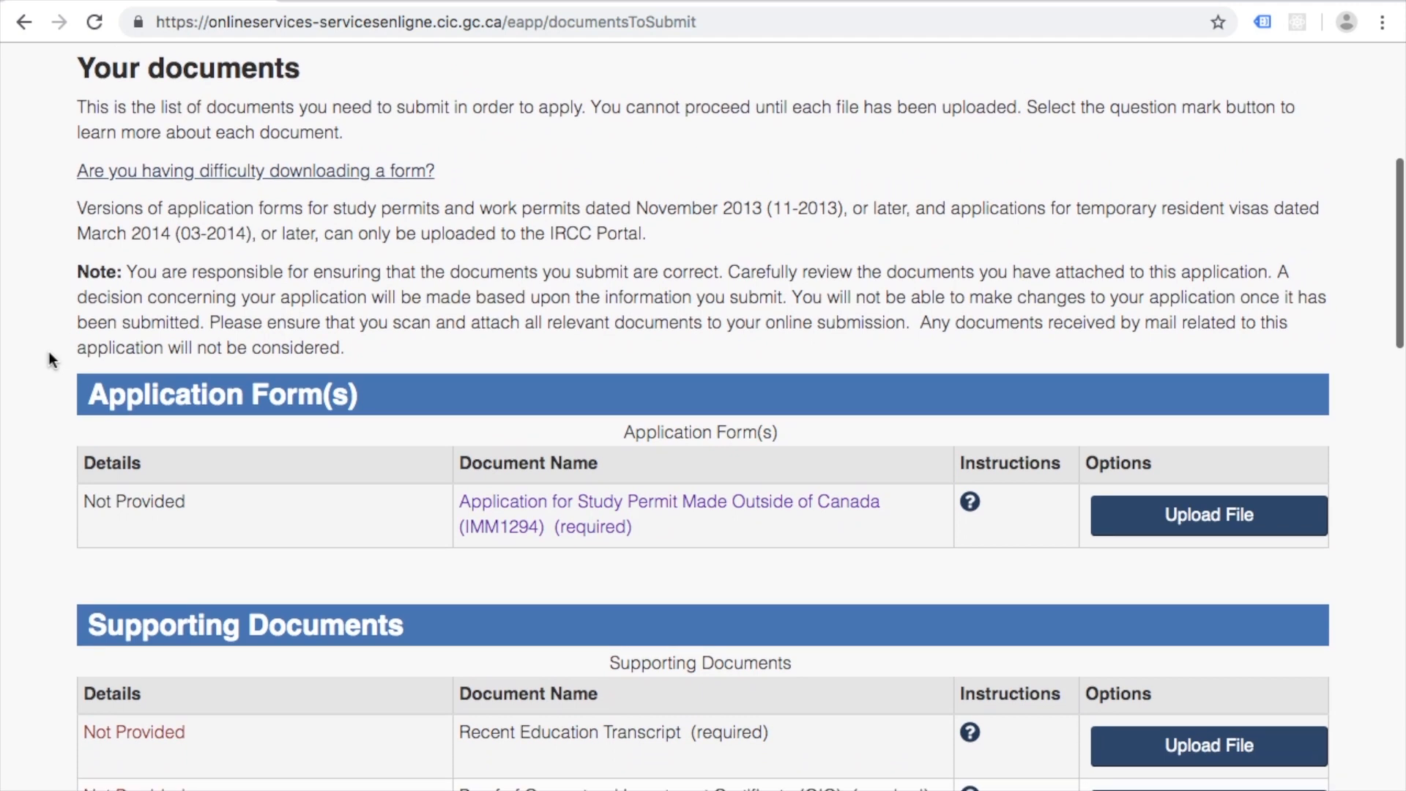